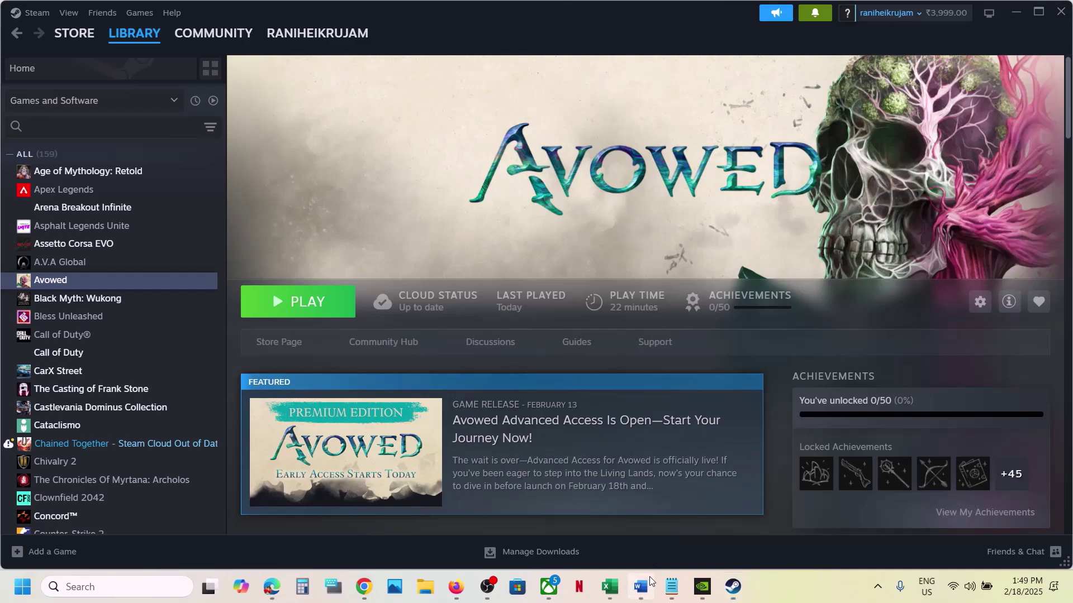
# Check the launch options suggested in step 1 of the Word troubleshooting document, and return to Steam
pyautogui.click(648, 579)
pyautogui.moveTo(440, 261); pyautogui.dragTo(694, 262)
pyautogui.hotkey('alt', 'Tab')
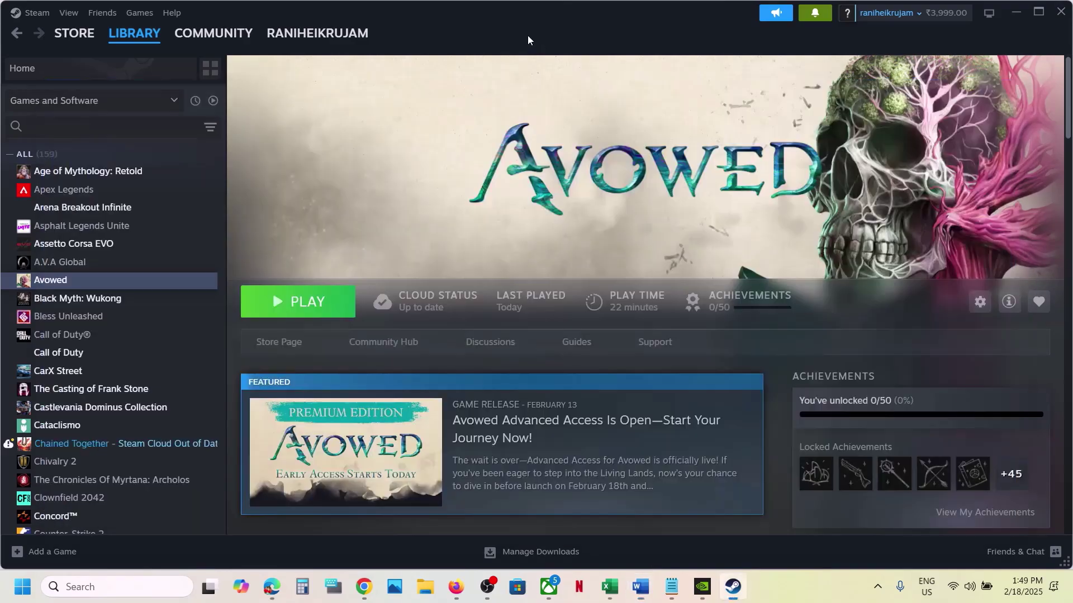
# Set Avowed's launch options to -dx11 in its Steam properties and close the properties
pyautogui.rightClick(108, 286)
pyautogui.click(139, 391)
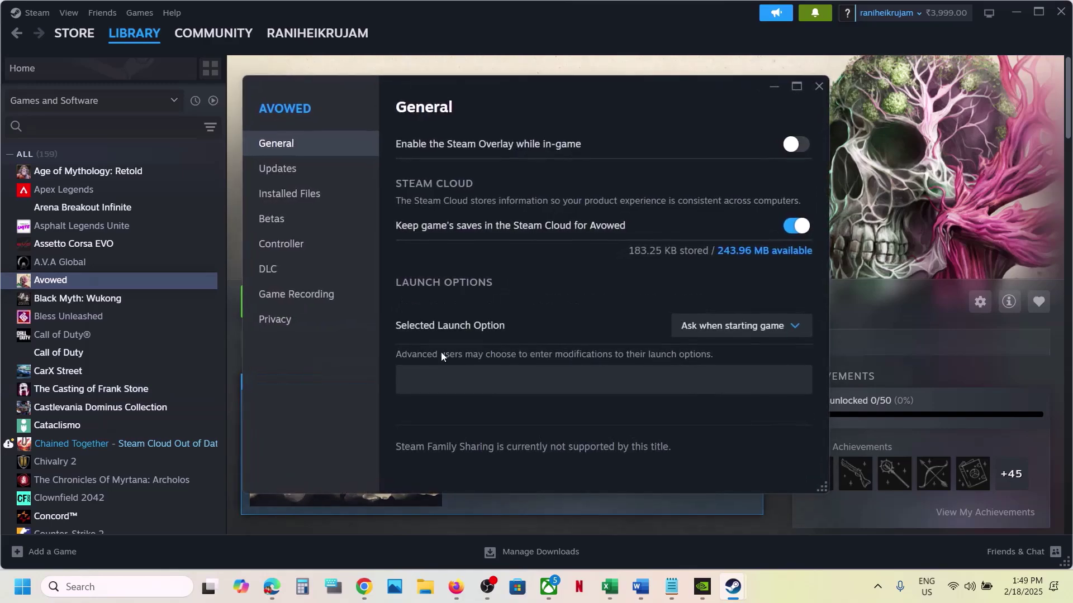
pyautogui.click(428, 386)
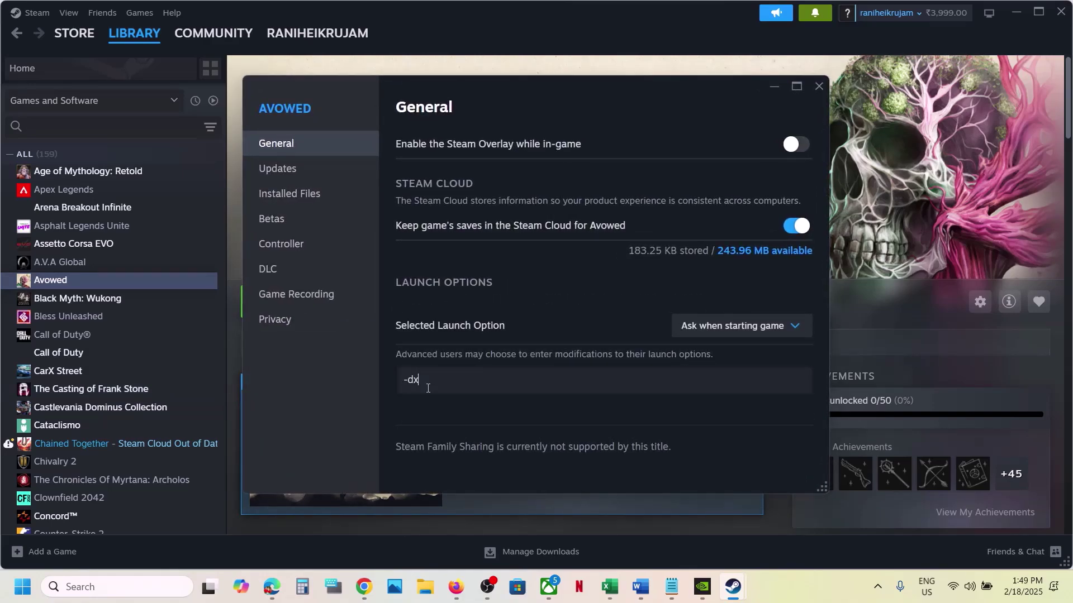
pyautogui.write('-dx11')
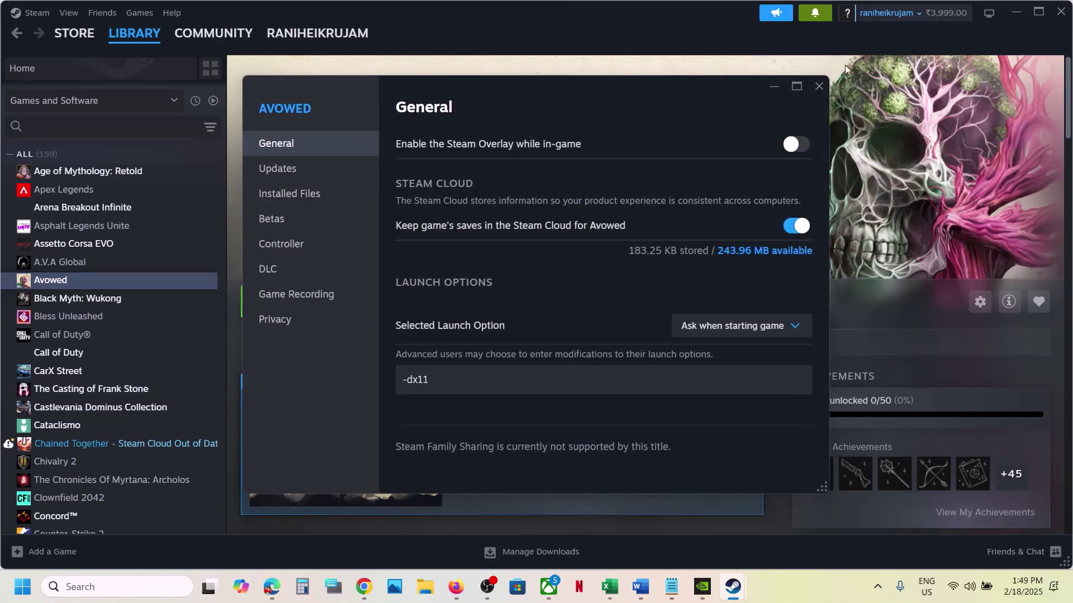
pyautogui.click(820, 85)
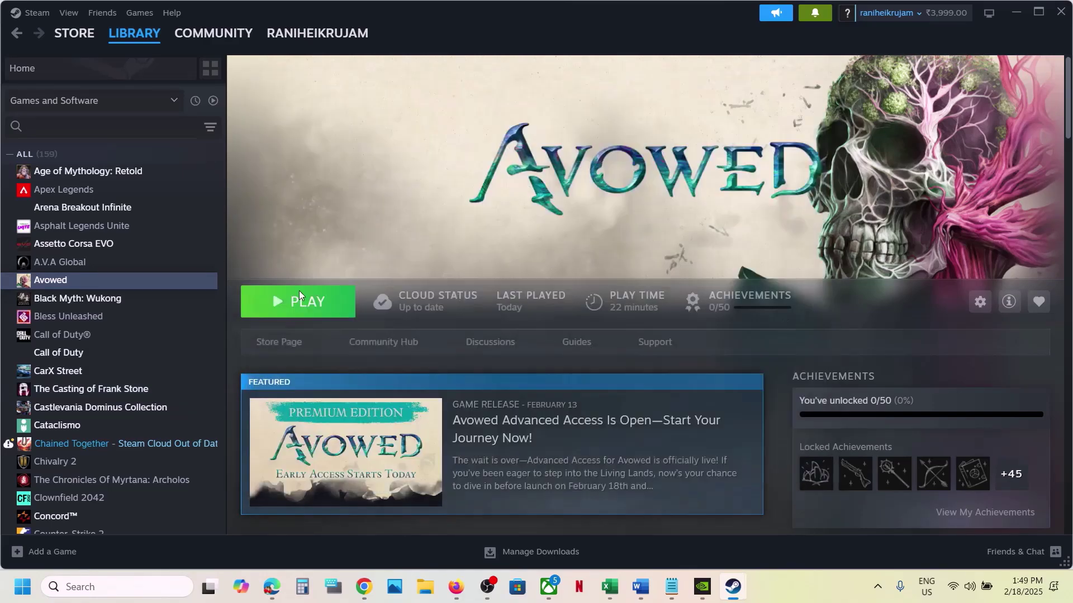
# Reopen Avowed's properties and replace its launch option with -d3d11
pyautogui.rightClick(134, 280)
pyautogui.click(196, 385)
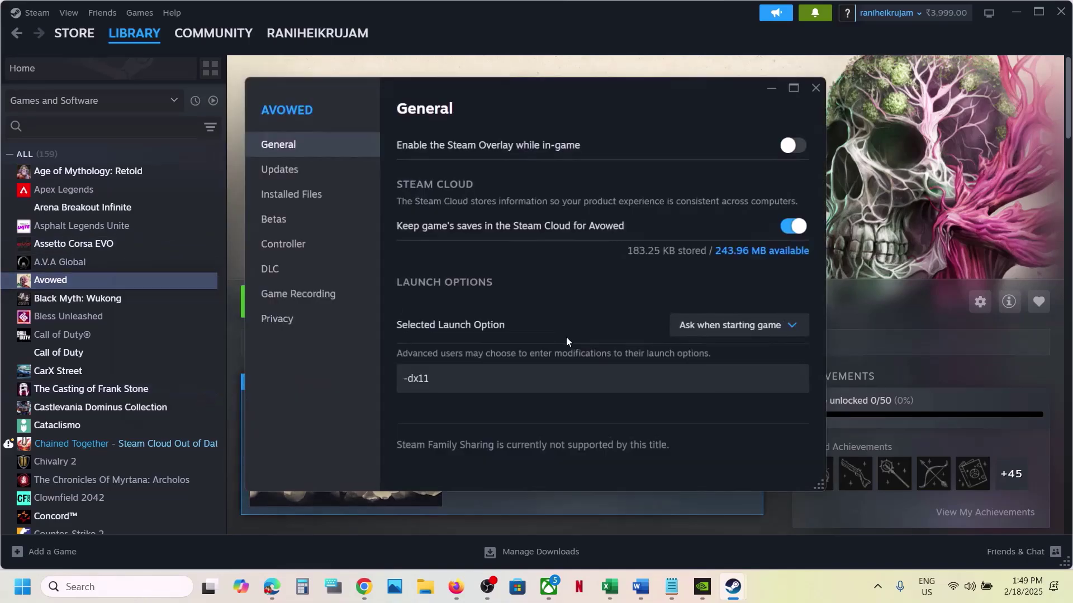
pyautogui.click(437, 386)
pyautogui.moveTo(437, 387); pyautogui.dragTo(331, 407)
pyautogui.write('-')
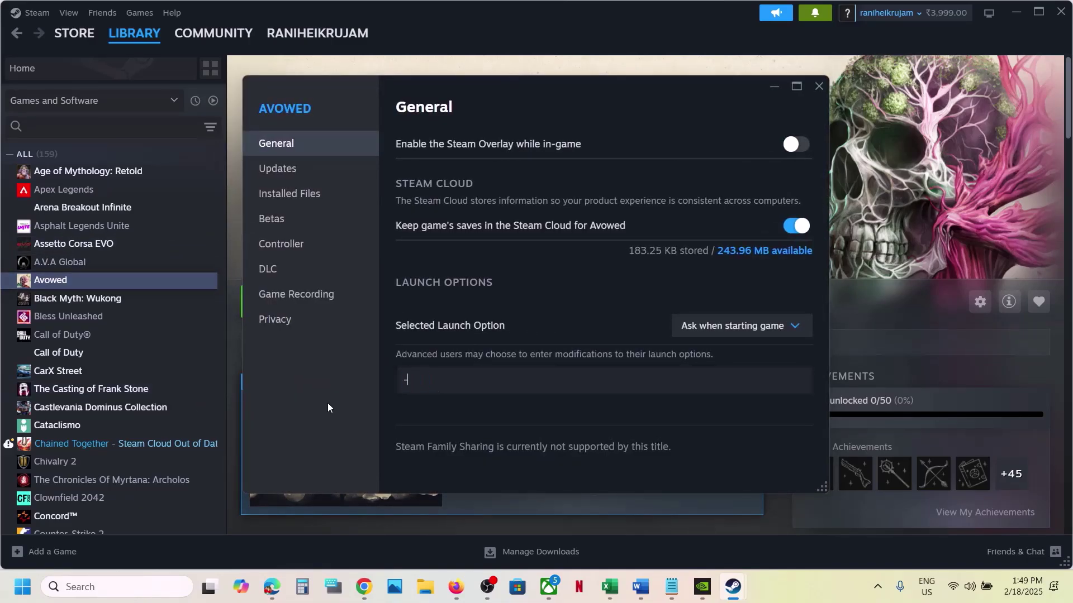
pyautogui.write('d3d11')
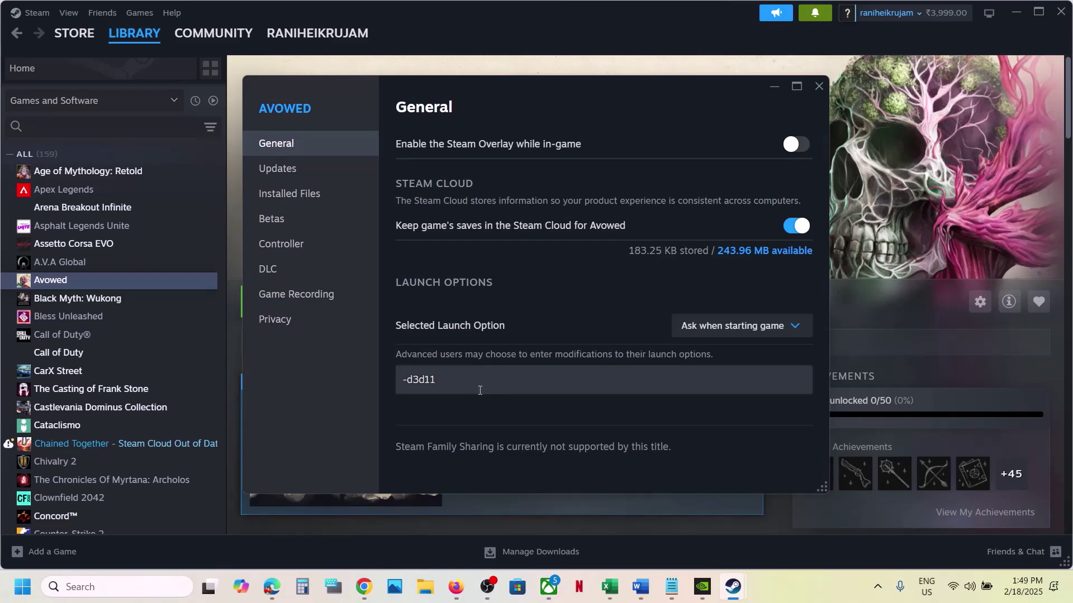
# Replace Avowed's launch option with -dx12
pyautogui.moveTo(460, 379); pyautogui.dragTo(389, 379)
pyautogui.write('-')
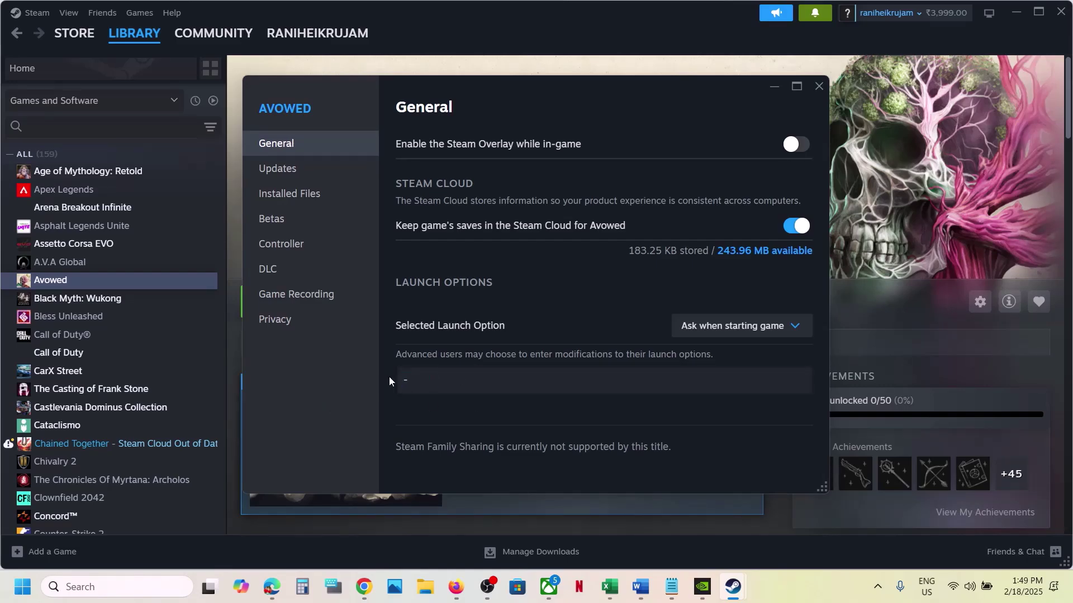
pyautogui.write('dx12')
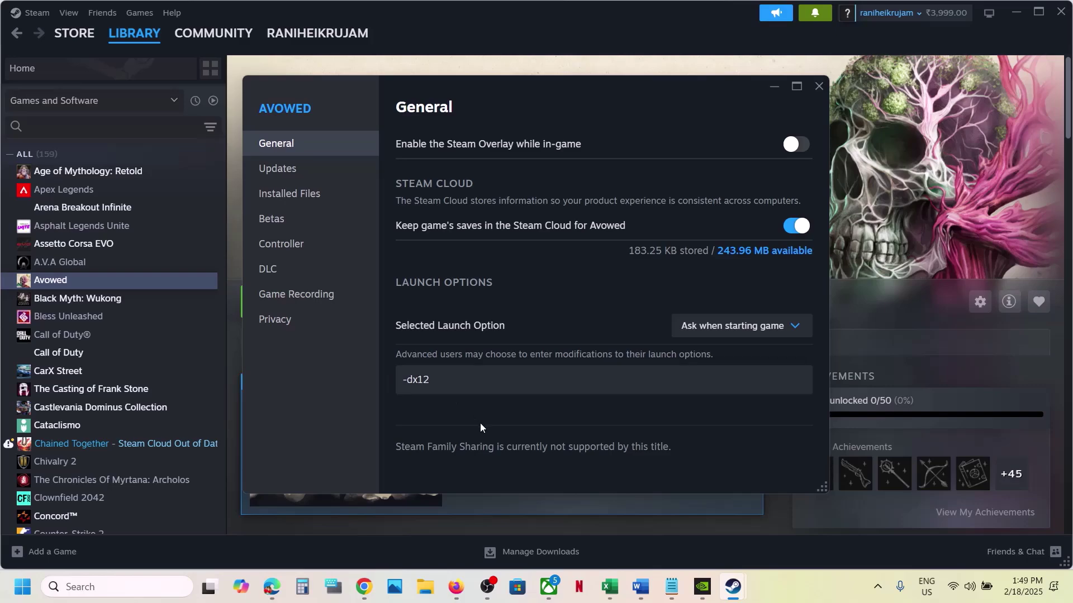
# Clear Avowed's launch options field and close the game's properties
pyautogui.moveTo(435, 379); pyautogui.dragTo(369, 372)
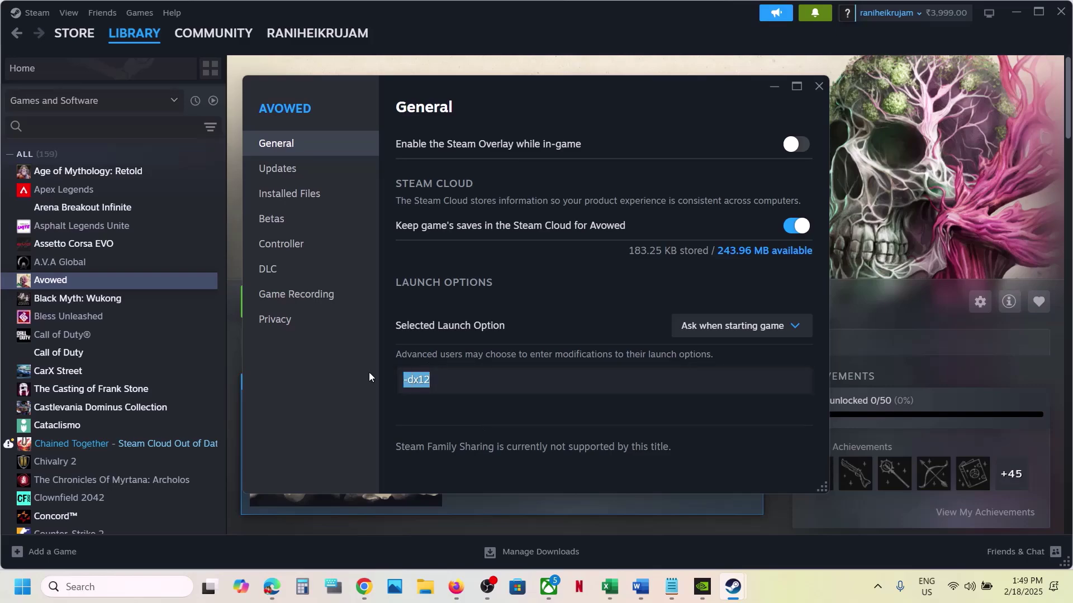
pyautogui.press('BackSpace')
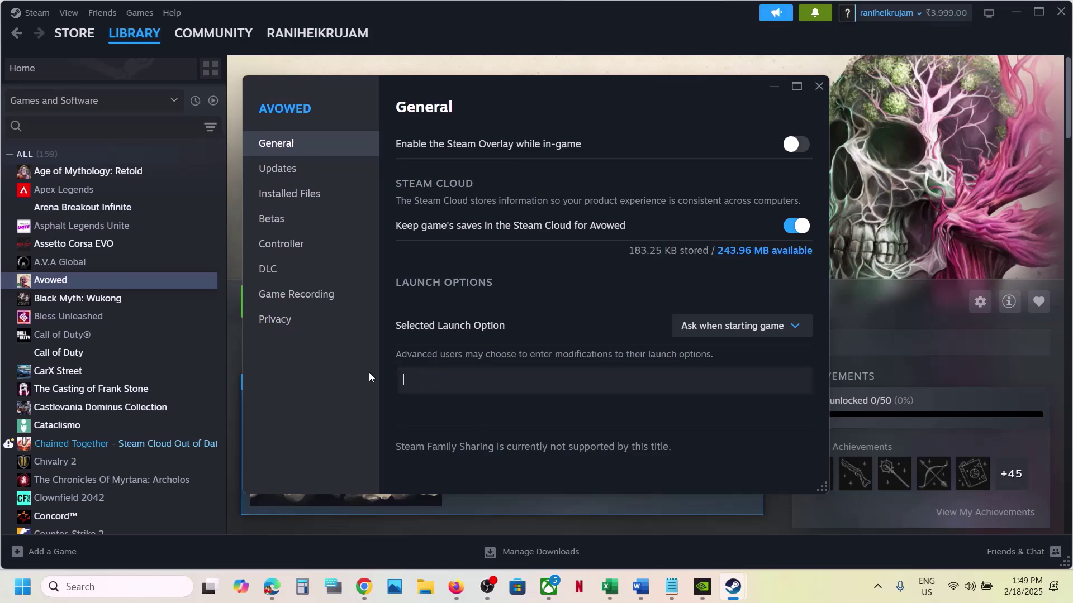
pyautogui.click(819, 86)
# Switch to the Word document and read step 2 on clean graphics driver installation, including the NVIDIA and AMD links
pyautogui.click(642, 588)
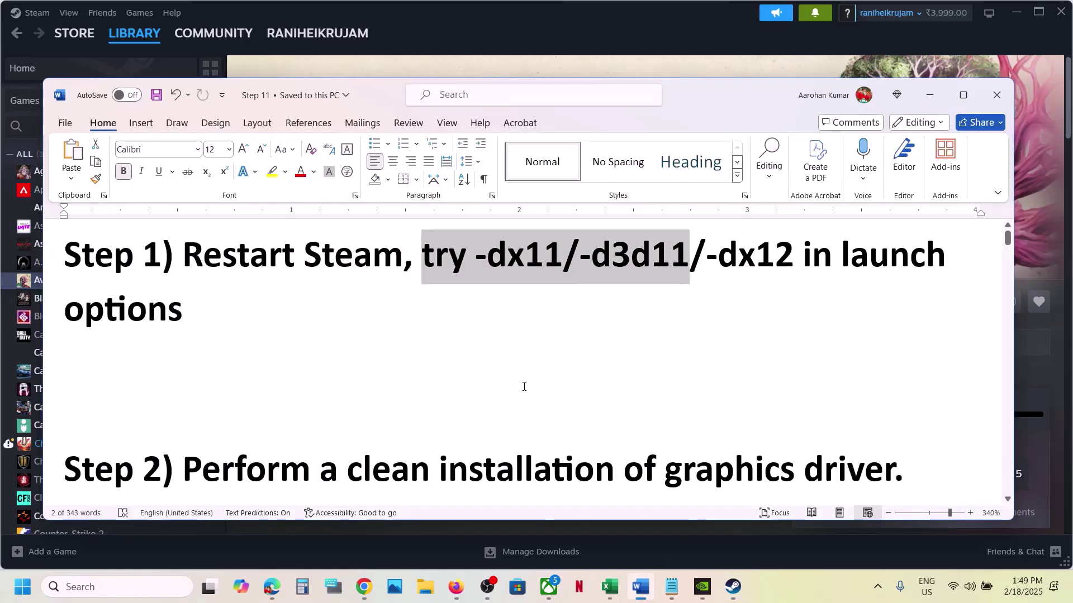
pyautogui.scroll(-5, 373, 370)
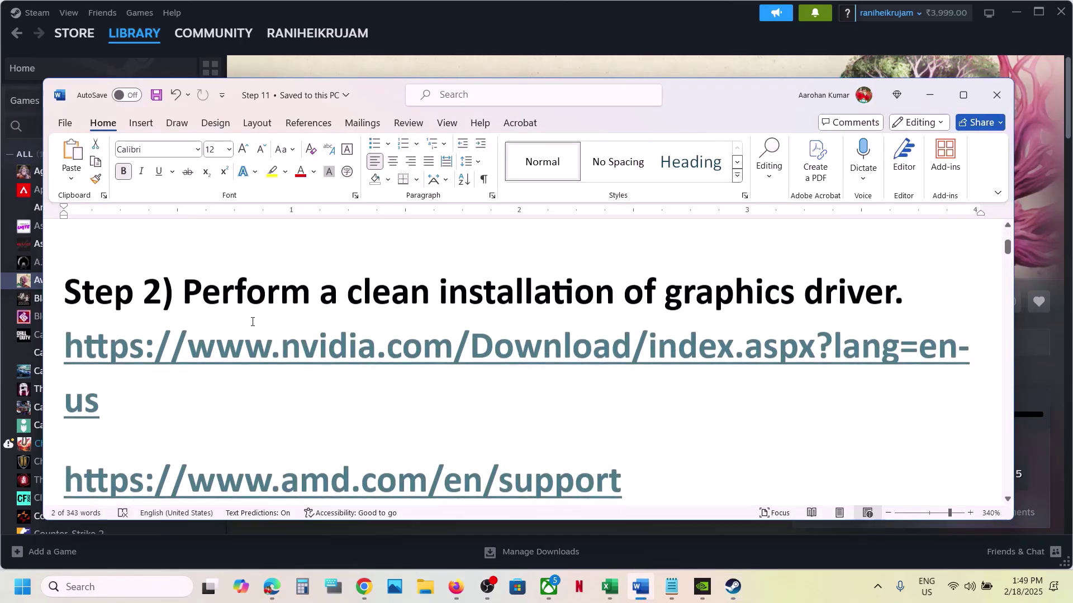
pyautogui.moveTo(202, 298); pyautogui.dragTo(799, 296)
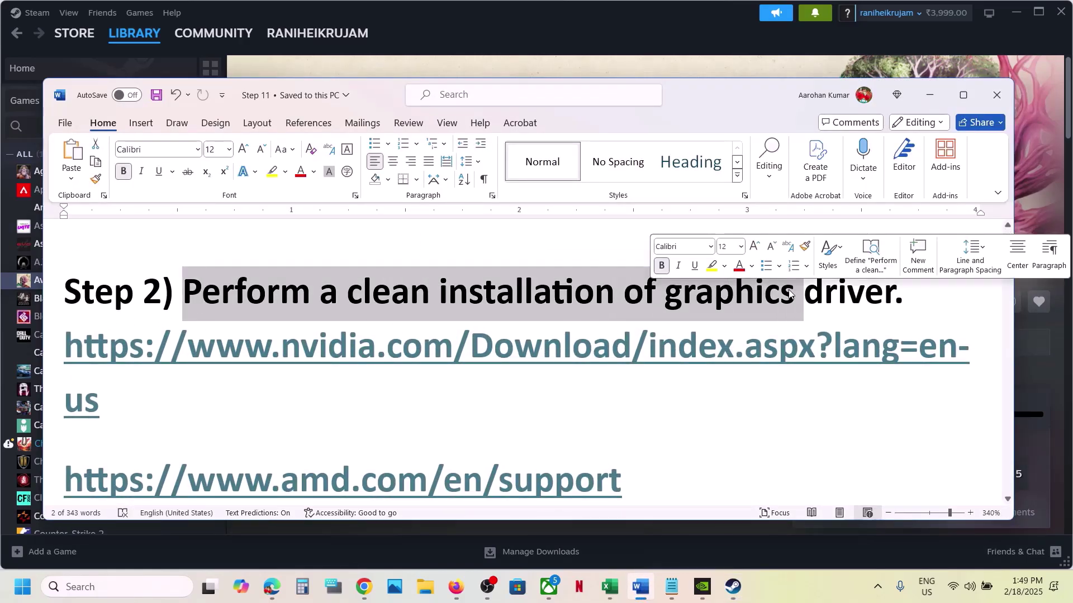
pyautogui.moveTo(196, 407); pyautogui.dragTo(102, 363)
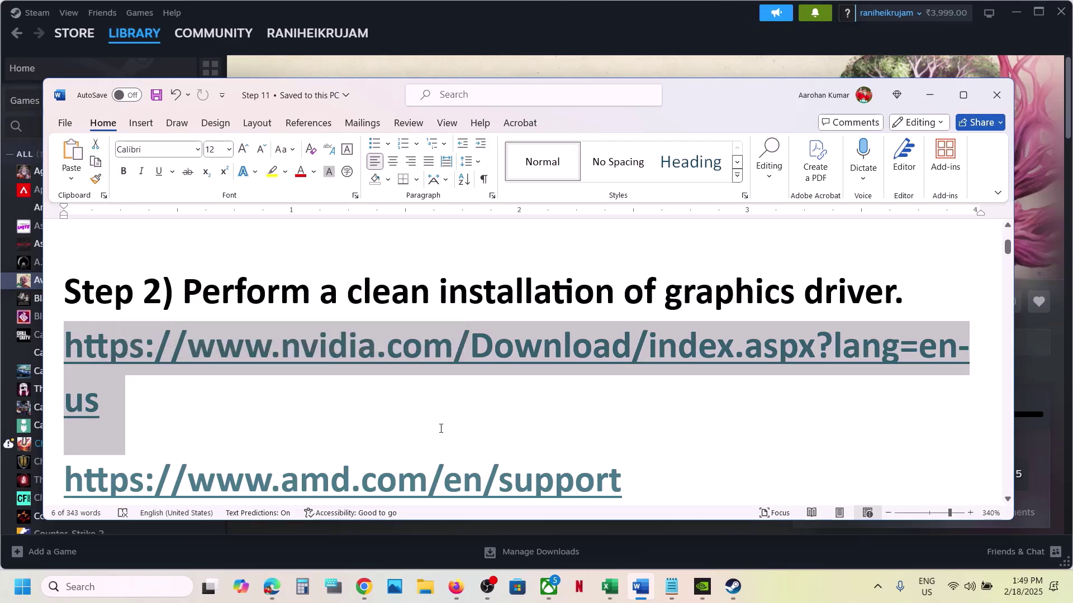
pyautogui.scroll(-1, 440, 428)
pyautogui.tripleClick(629, 464)
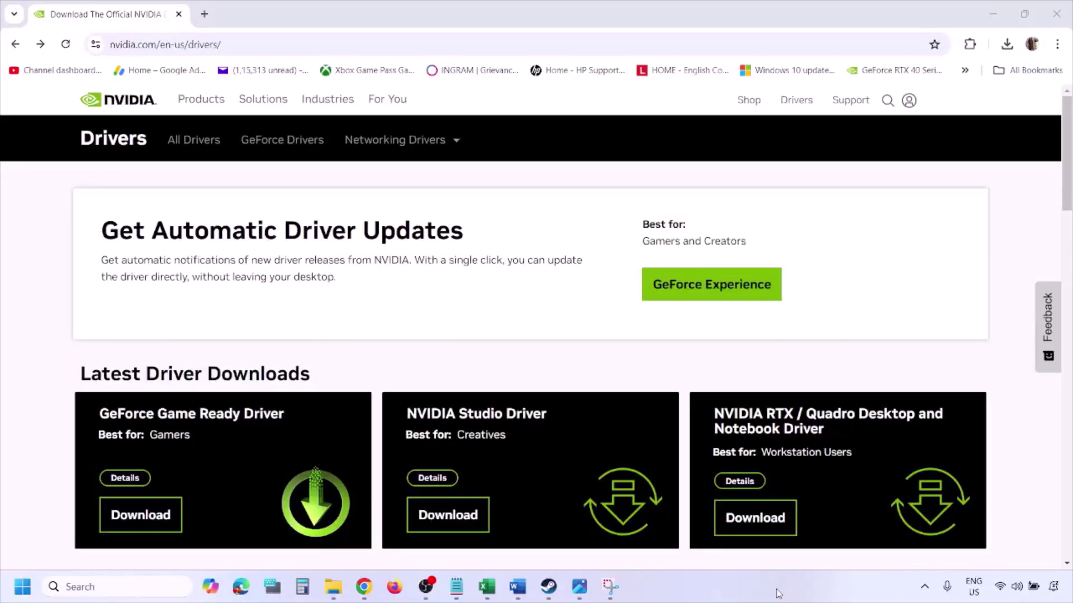
# On NVIDIA's drivers page, select Windows 11 for the GeForce RTX 3050 Laptop GPU and search for matching drivers
pyautogui.scroll(-8, 251, 342)
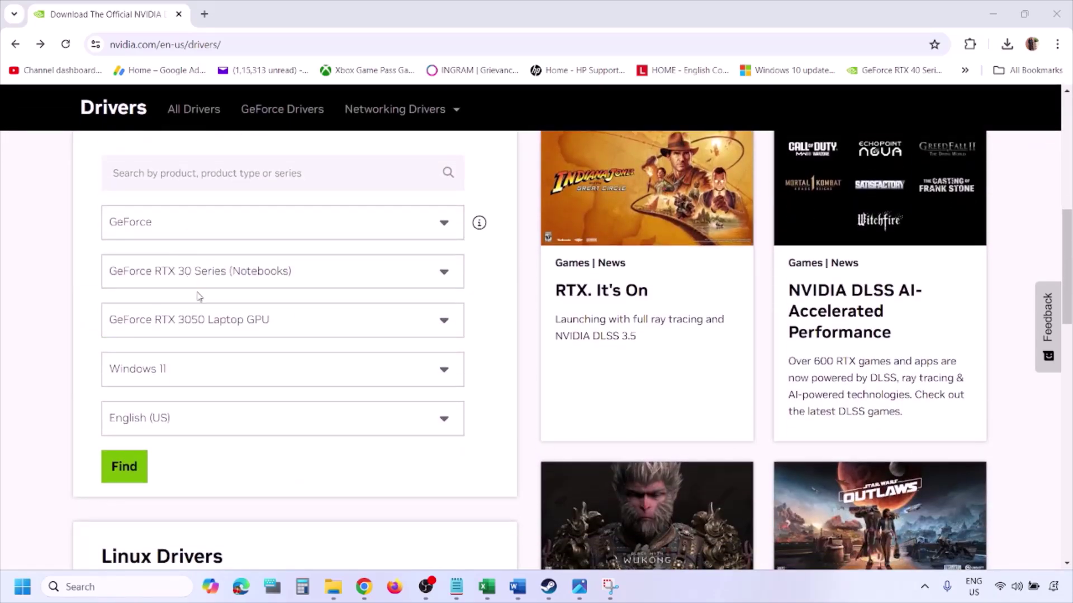
pyautogui.click(177, 374)
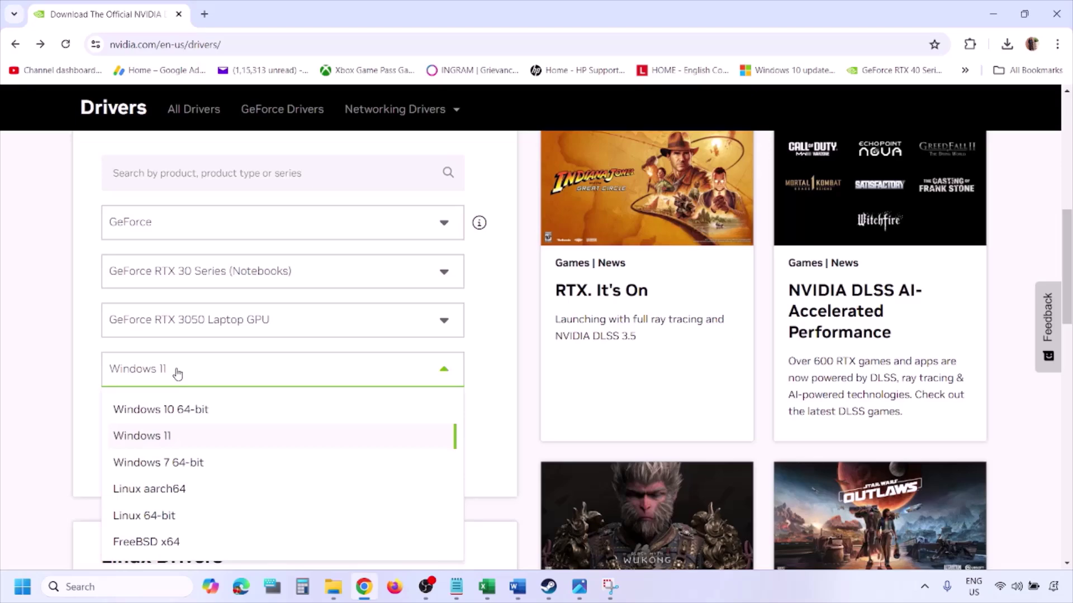
pyautogui.click(159, 438)
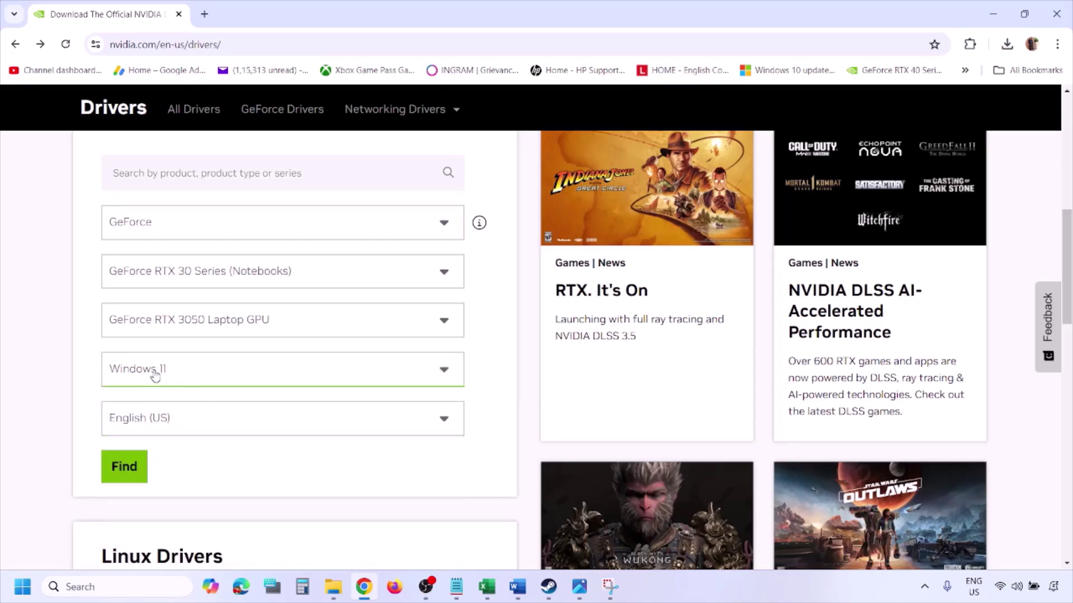
pyautogui.click(128, 471)
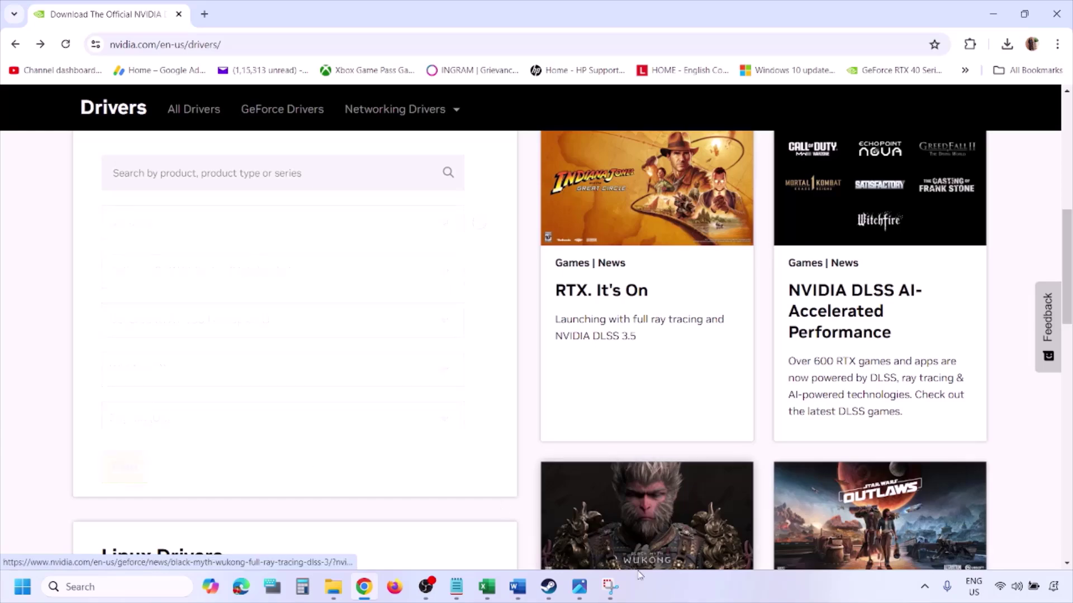
# Switch to the Photos app and go through the driver download and installer screenshots from 1.png to 5.png
pyautogui.click(580, 588)
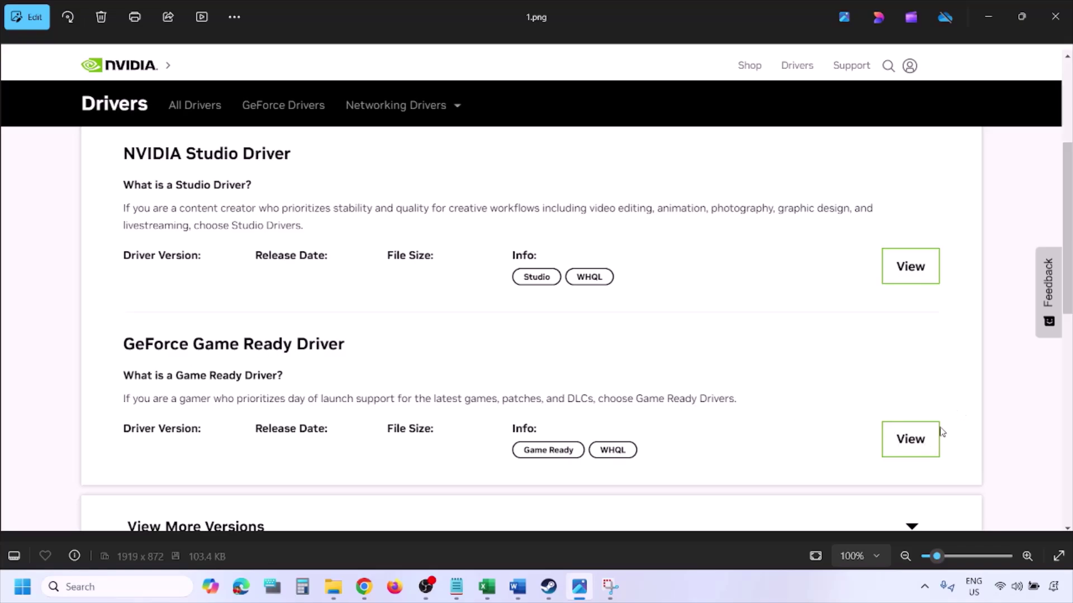
pyautogui.press('Right')
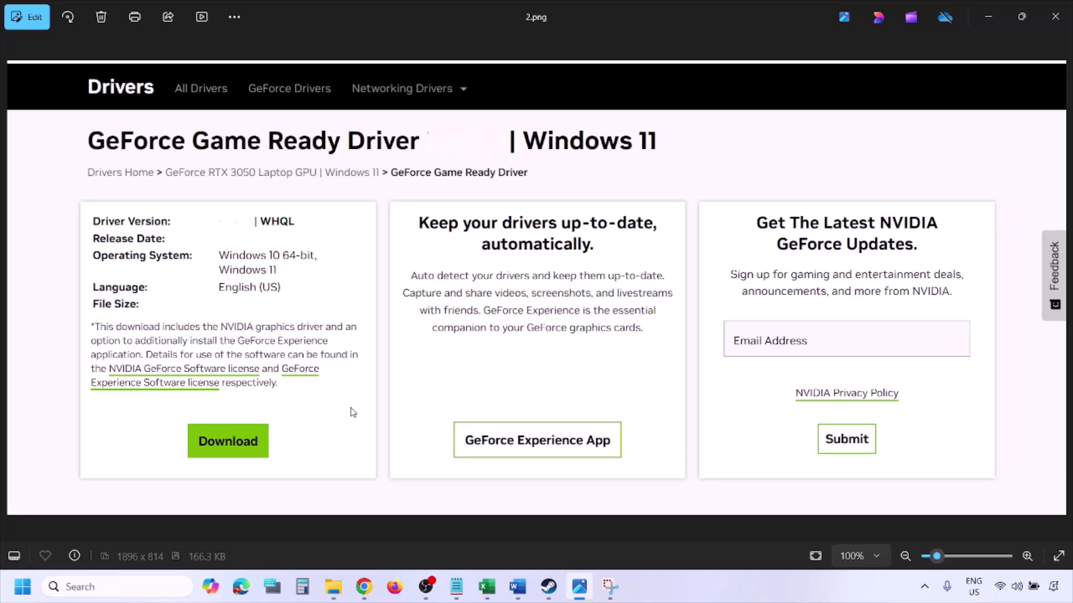
pyautogui.press('Right')
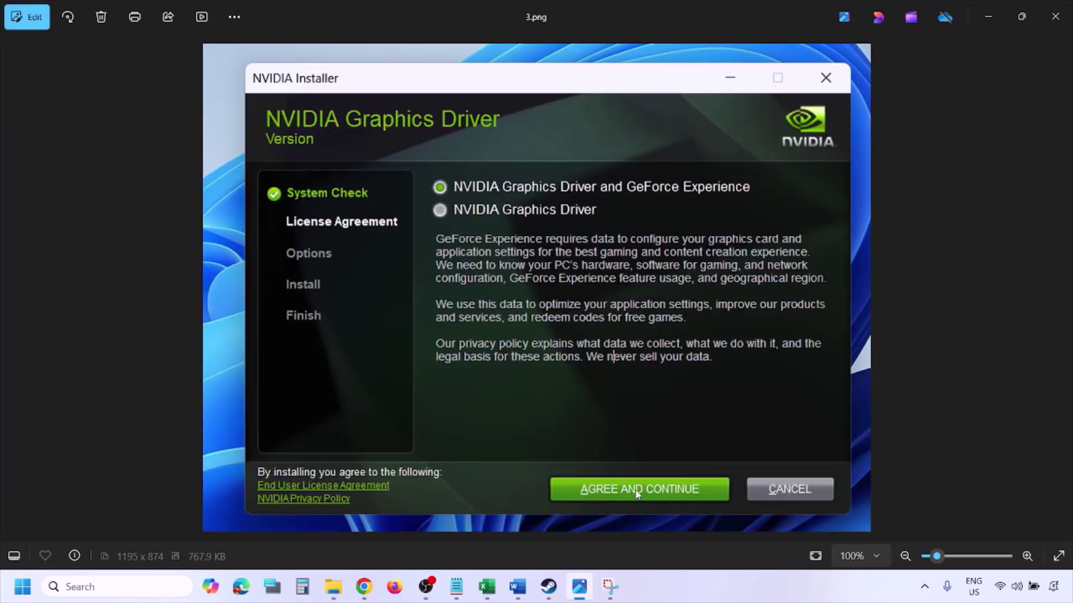
pyautogui.press('Right')
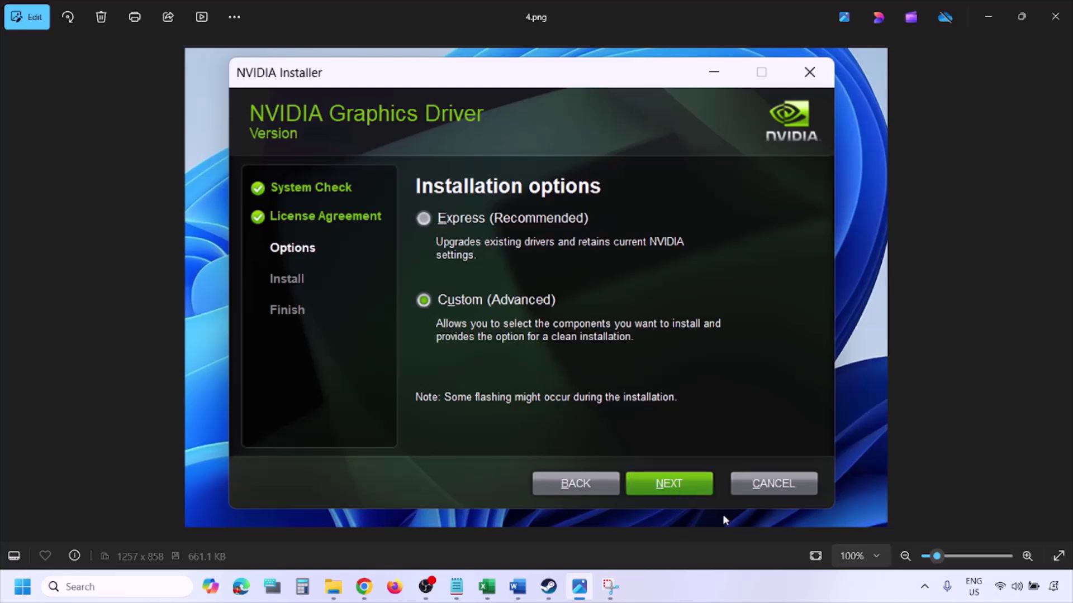
pyautogui.press('Right')
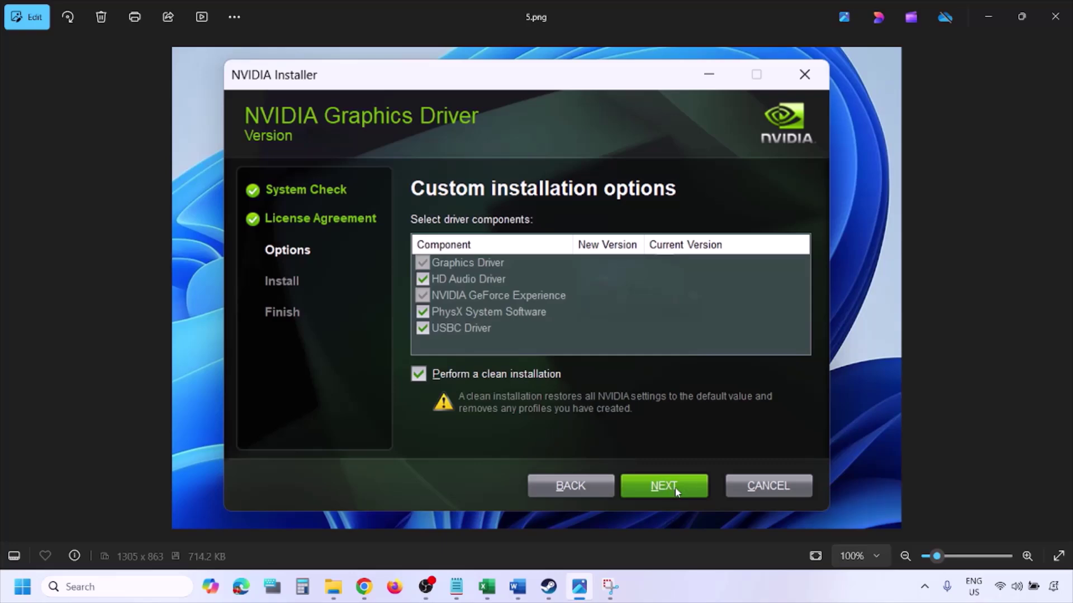
# Look up the Restart option among the Windows power options and dismiss them without restarting
pyautogui.click(22, 586)
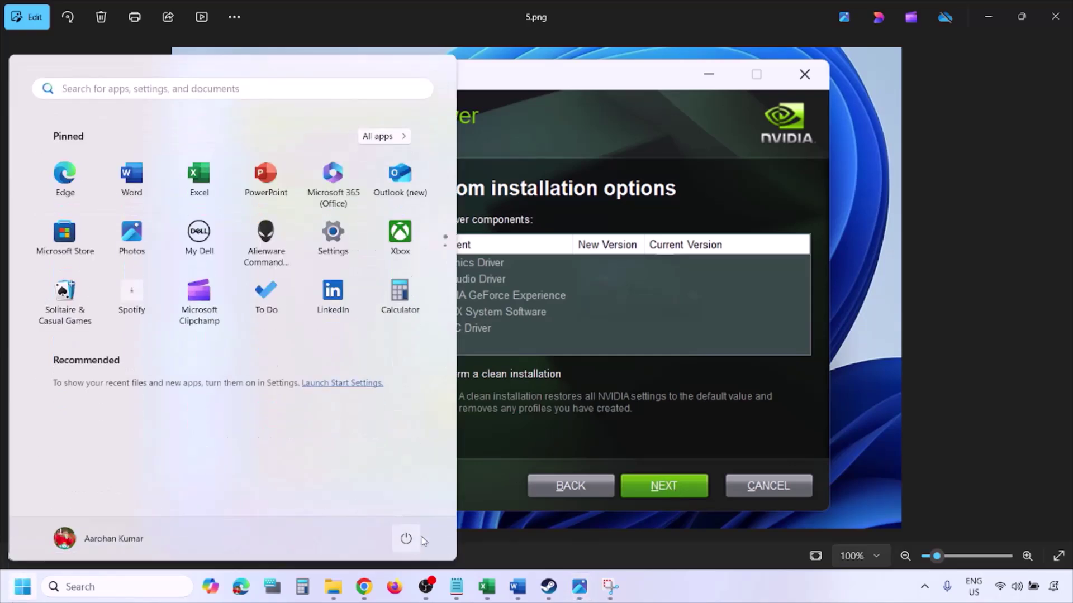
pyautogui.click(406, 539)
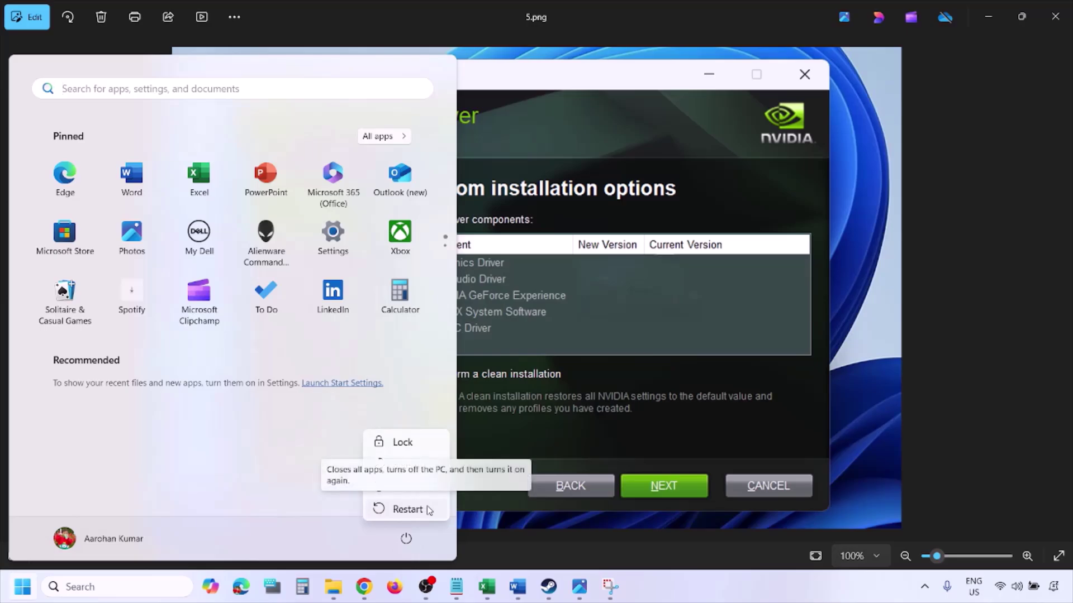
pyautogui.press('Escape')
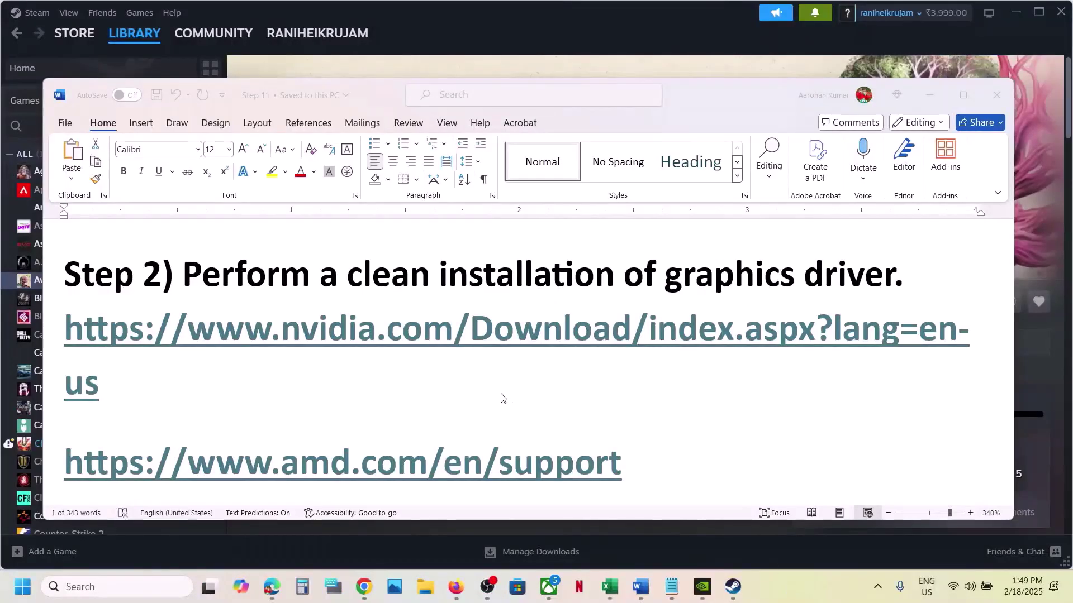
# Examine the AMD support link listed under step 2 of the Word document
pyautogui.scroll(-3, 500, 397)
pyautogui.scroll(1, 181, 369)
pyautogui.click(180, 368)
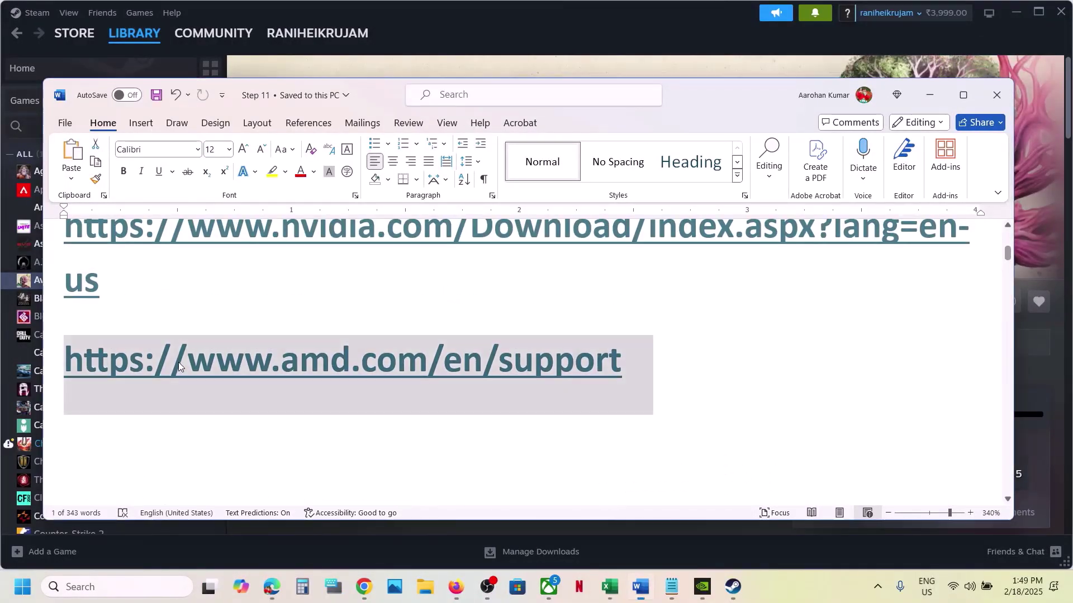
pyautogui.click(465, 370)
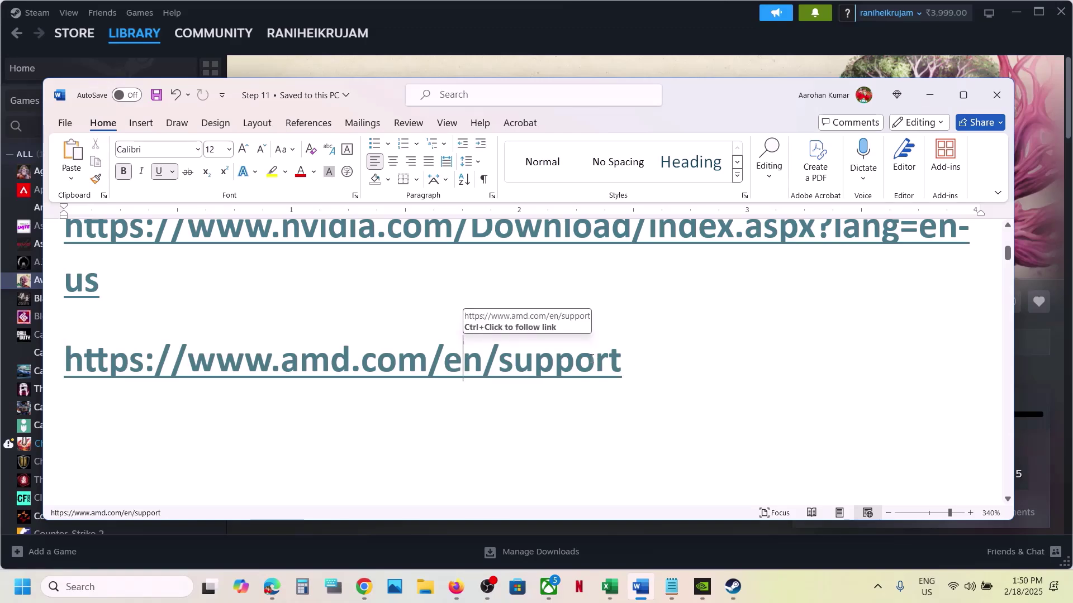
pyautogui.tripleClick(235, 367)
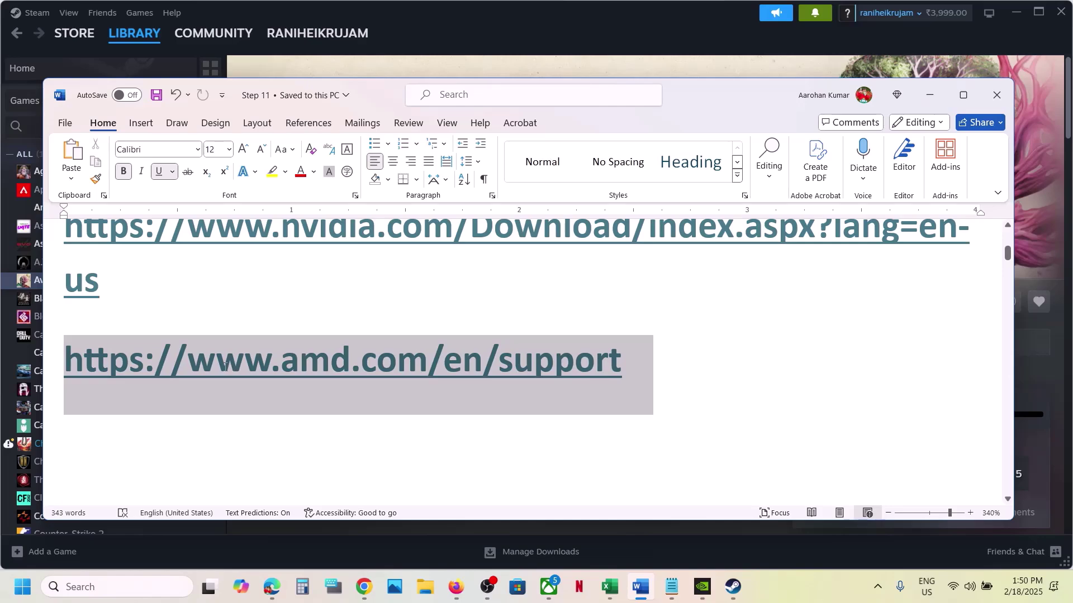
pyautogui.click(224, 366)
# Read step 3 of the document, on running the game on the dedicated graphics card
pyautogui.scroll(-1, 224, 367)
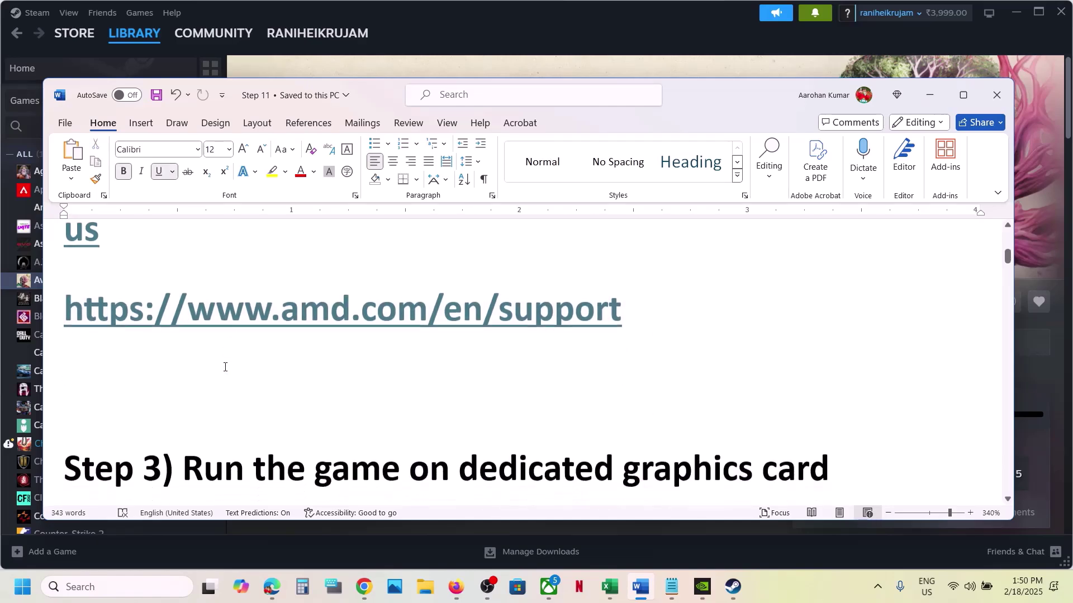
pyautogui.scroll(-1, 225, 367)
pyautogui.moveTo(224, 366); pyautogui.dragTo(870, 349)
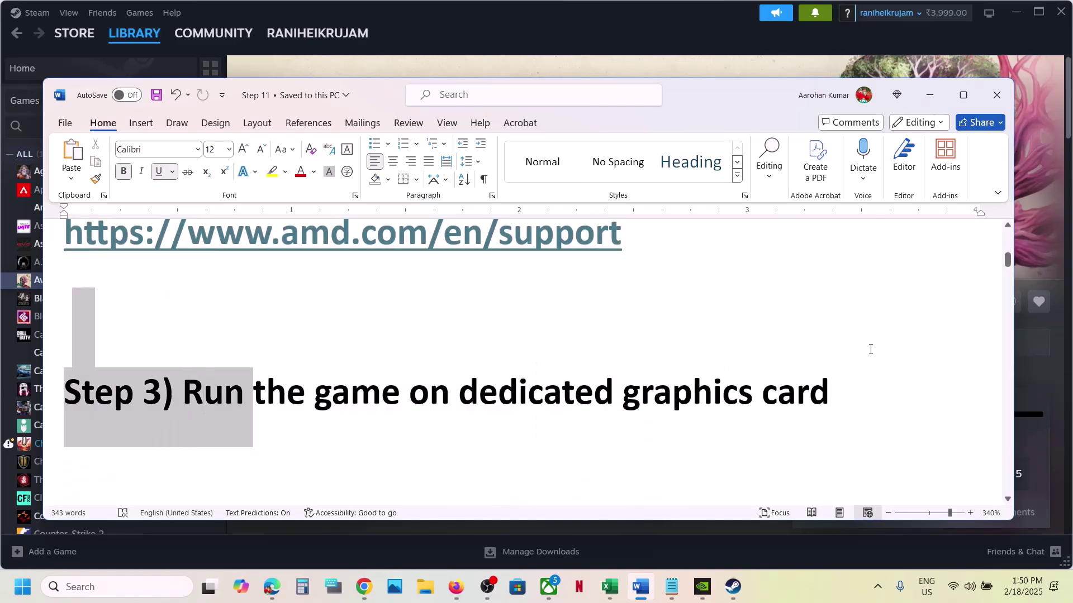
pyautogui.doubleClick(689, 394)
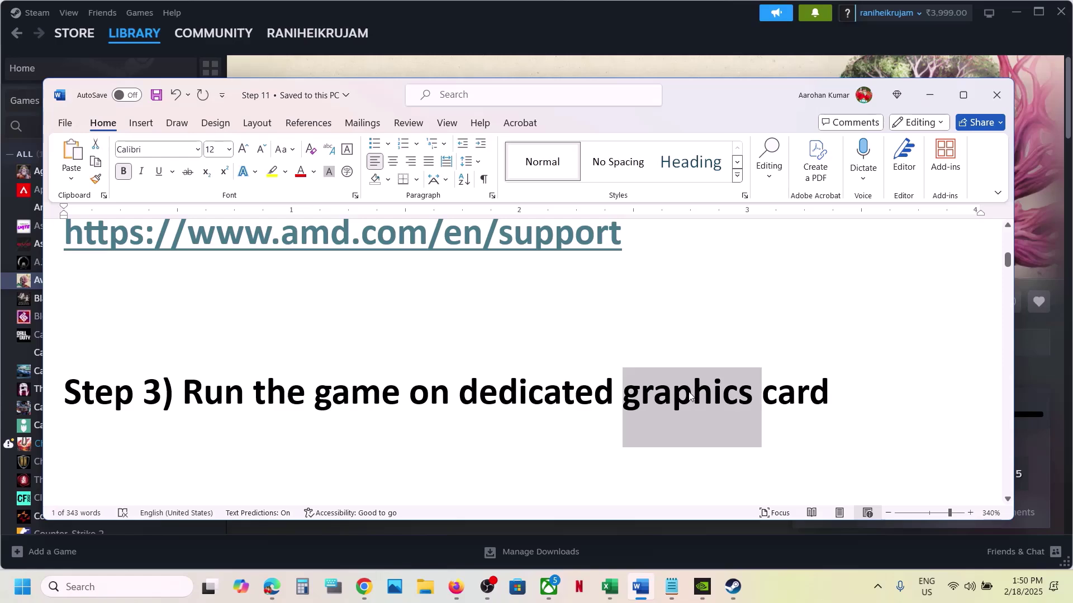
# Copy the word "graphics" from step 3 of the document, search Windows for it and open the Graphics settings
pyautogui.hotkey('ctrl', 'c')
pyautogui.click(151, 585)
pyautogui.hotkey('ctrl', 'v')
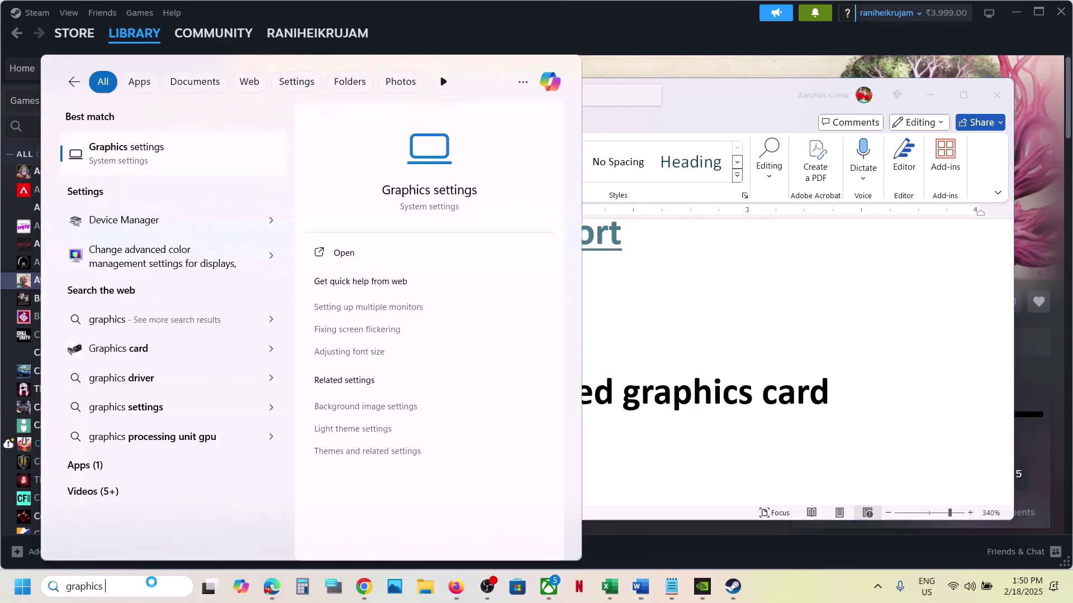
pyautogui.click(161, 162)
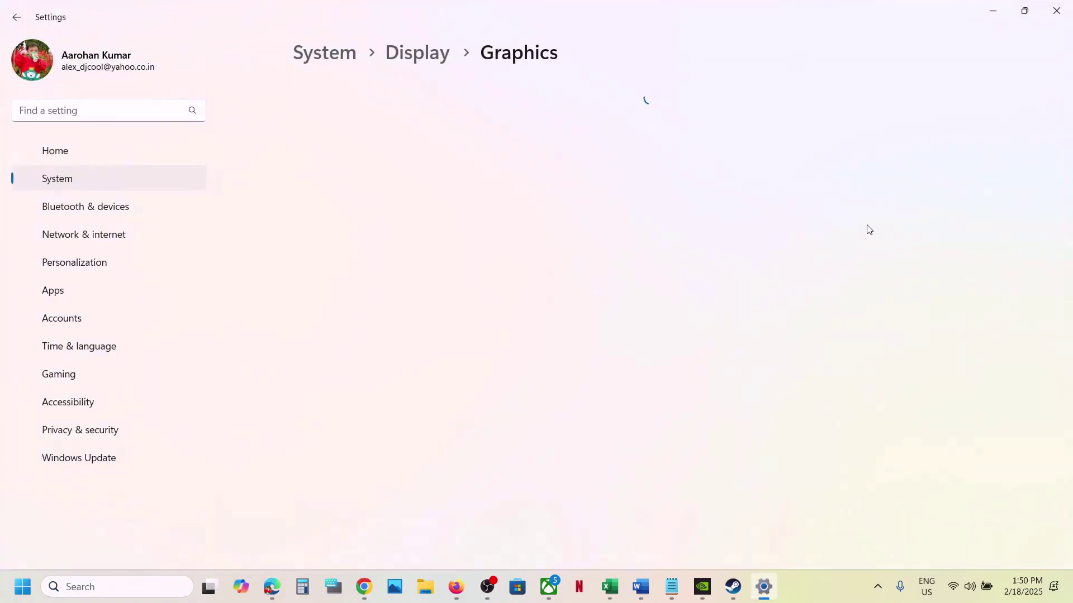
# Add the Avowed application from the steamapps\common\Avowed folder as a desktop app in the Graphics settings
pyautogui.click(820, 384)
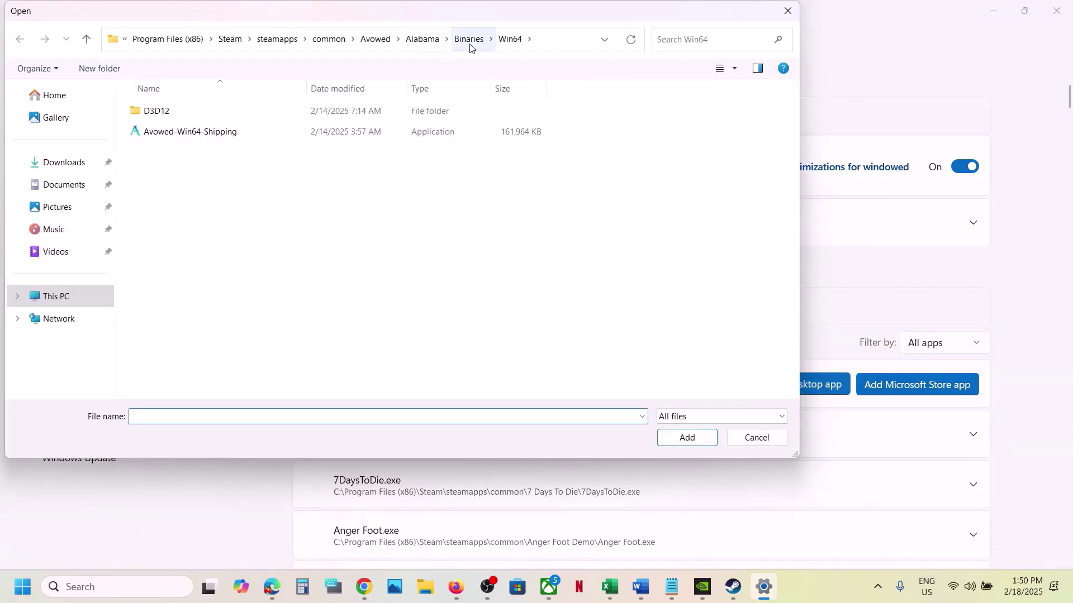
pyautogui.click(383, 48)
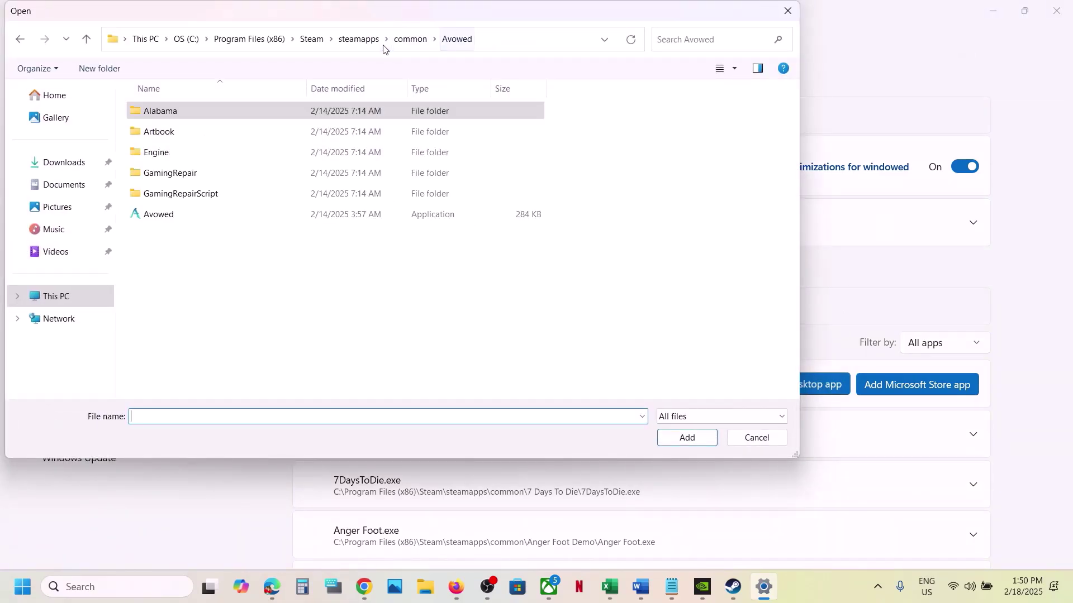
pyautogui.click(504, 45)
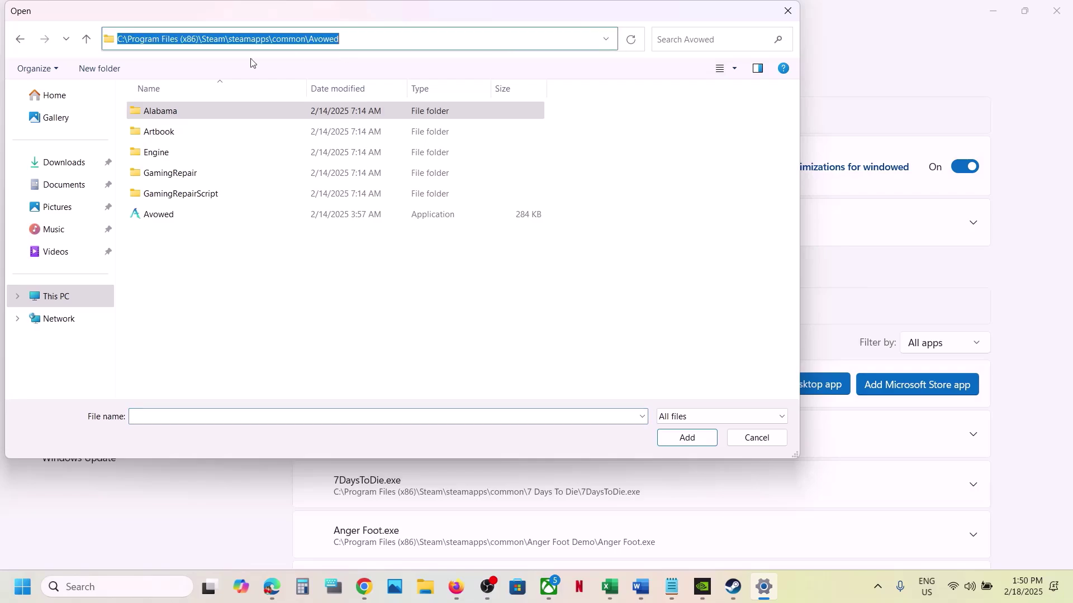
pyautogui.doubleClick(173, 121)
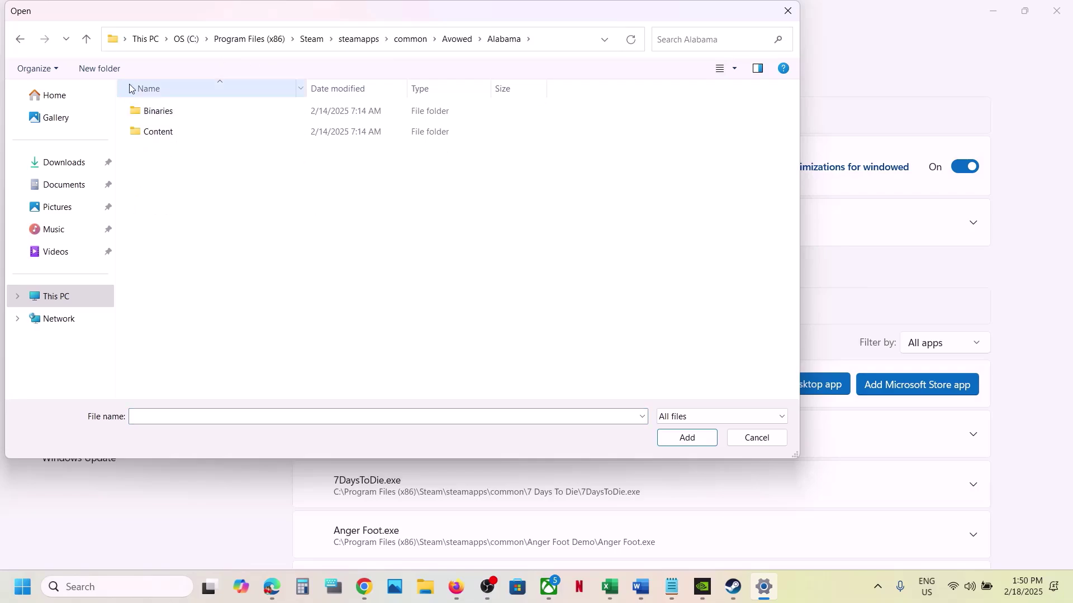
pyautogui.click(86, 39)
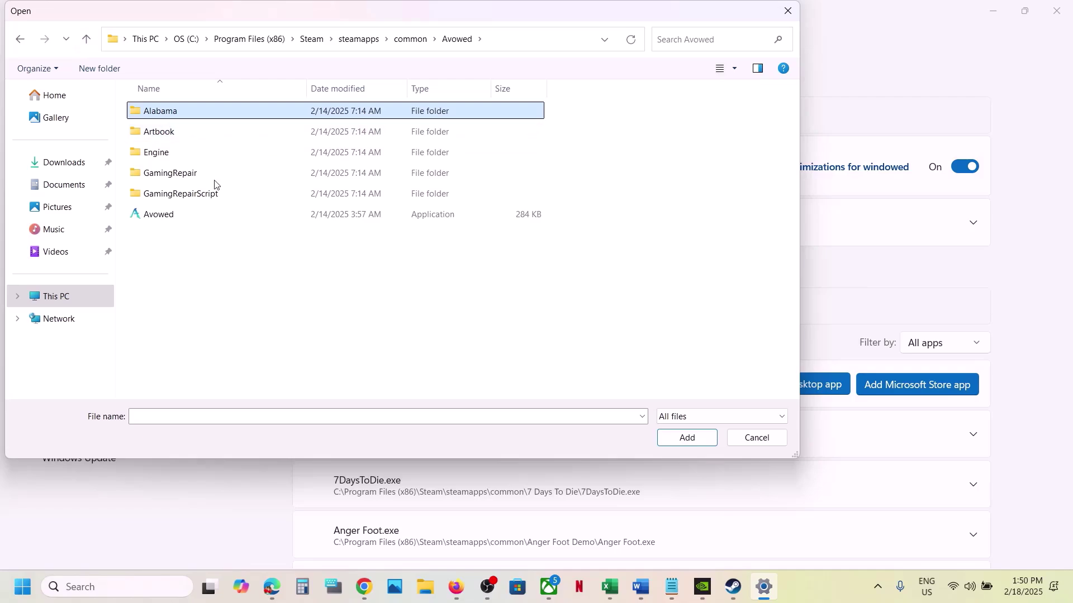
pyautogui.click(188, 219)
pyautogui.click(709, 433)
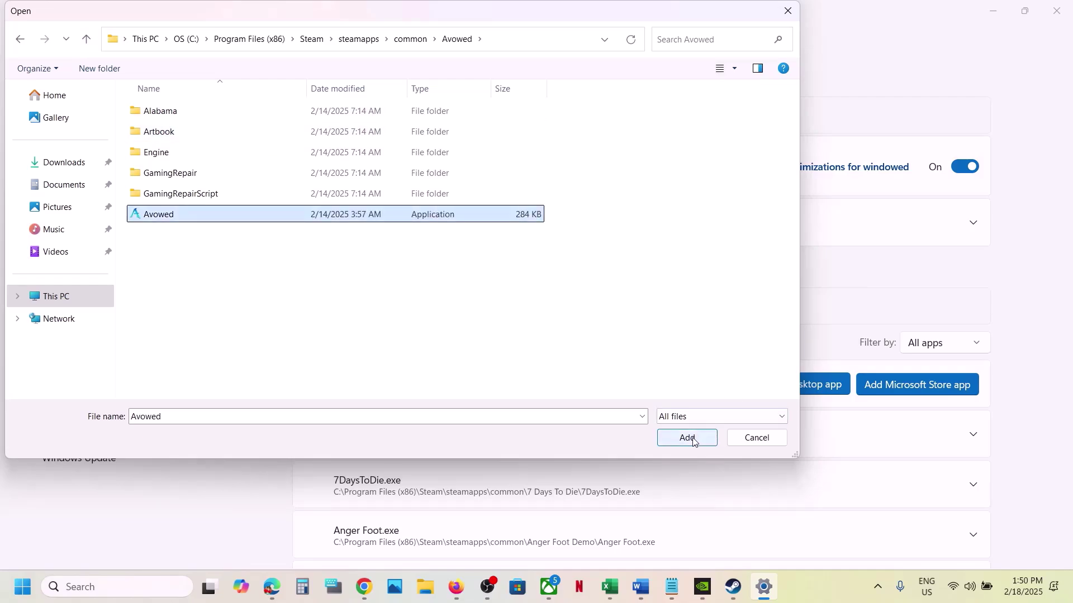
# Set the GPU preference of the Avowed.exe entry to High Performance (NVIDIA GeForce RTX 3050 Laptop GPU)
pyautogui.scroll(-3, 462, 469)
pyautogui.scroll(-4, 462, 468)
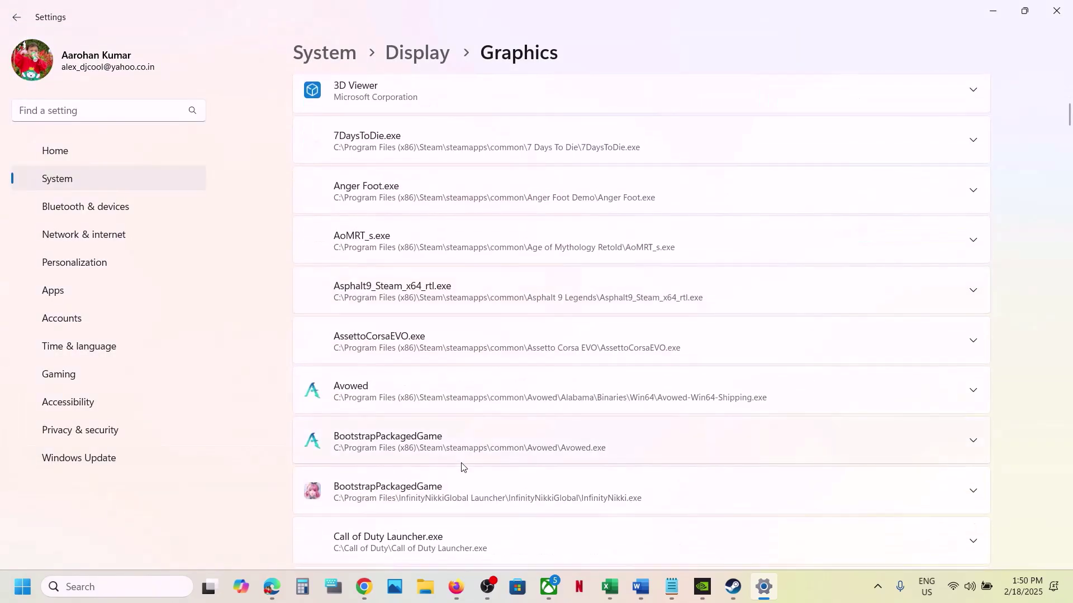
pyautogui.click(454, 415)
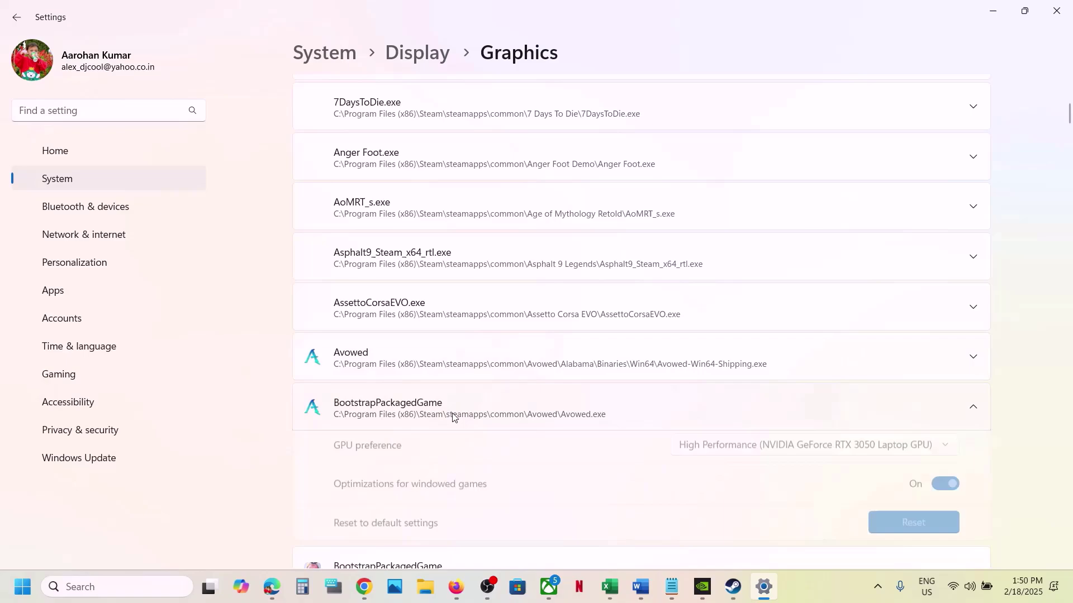
pyautogui.click(845, 449)
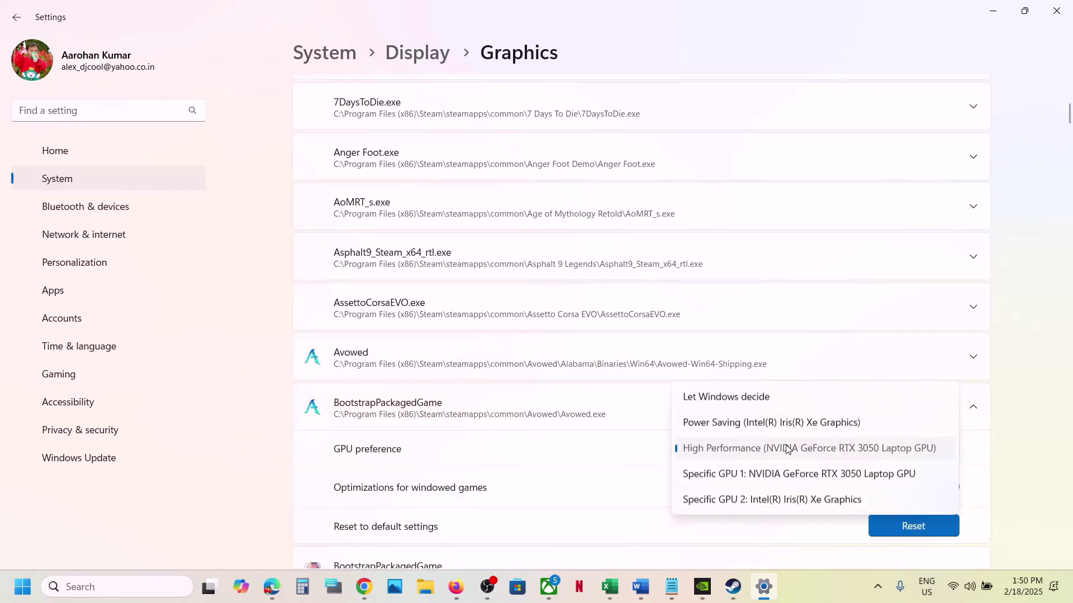
pyautogui.click(723, 445)
# Add Avowed-Win64-Shipping from the Alabama\Binaries\Win64 folder as another desktop app
pyautogui.scroll(2, 562, 367)
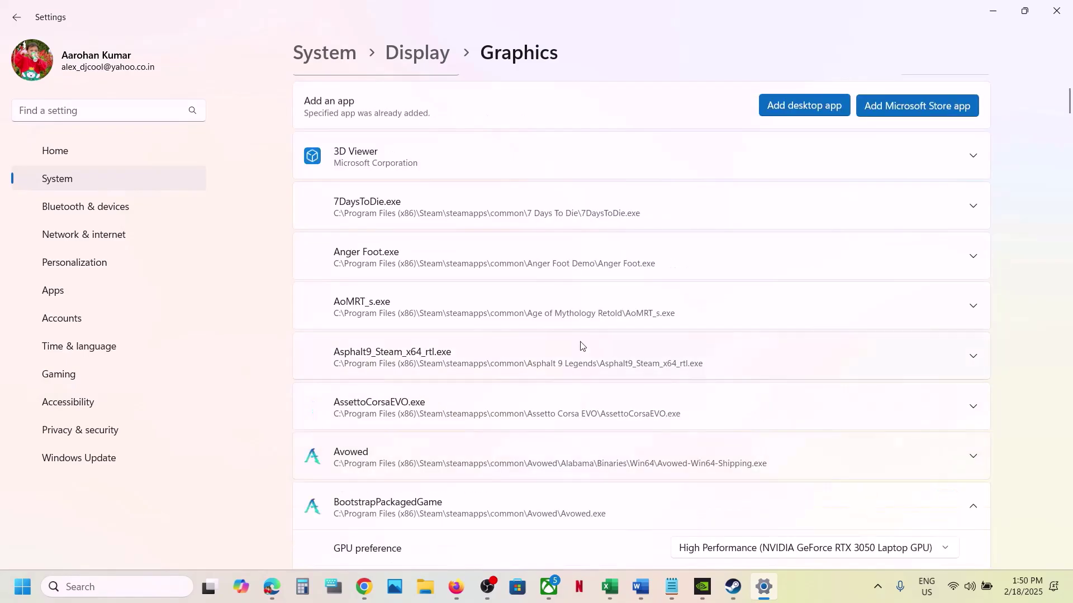
pyautogui.click(816, 107)
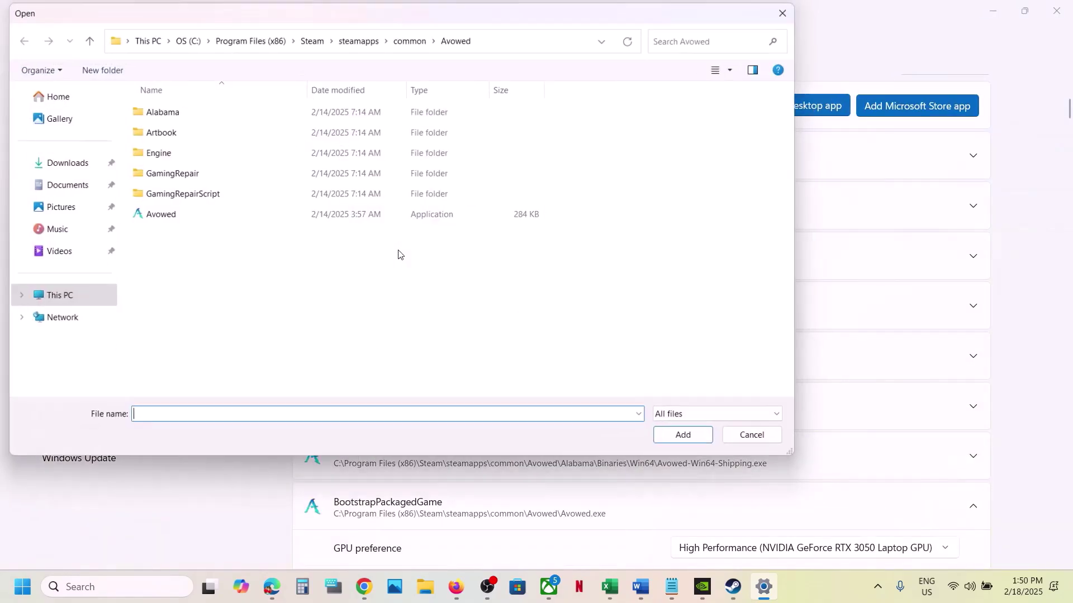
pyautogui.click(167, 117)
pyautogui.doubleClick(167, 117)
pyautogui.doubleClick(177, 115)
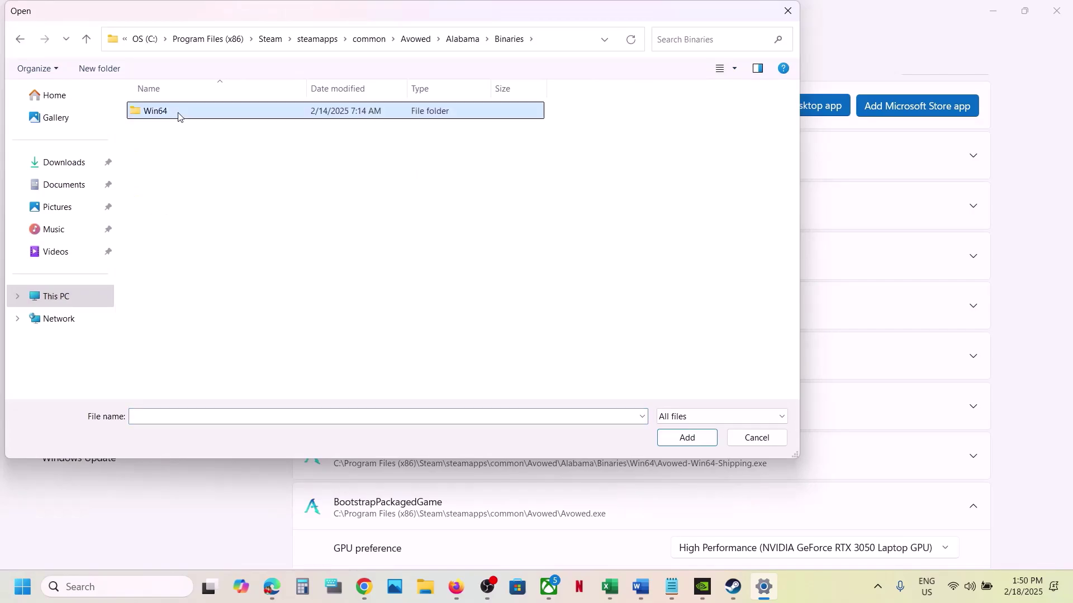
pyautogui.doubleClick(177, 115)
pyautogui.click(222, 134)
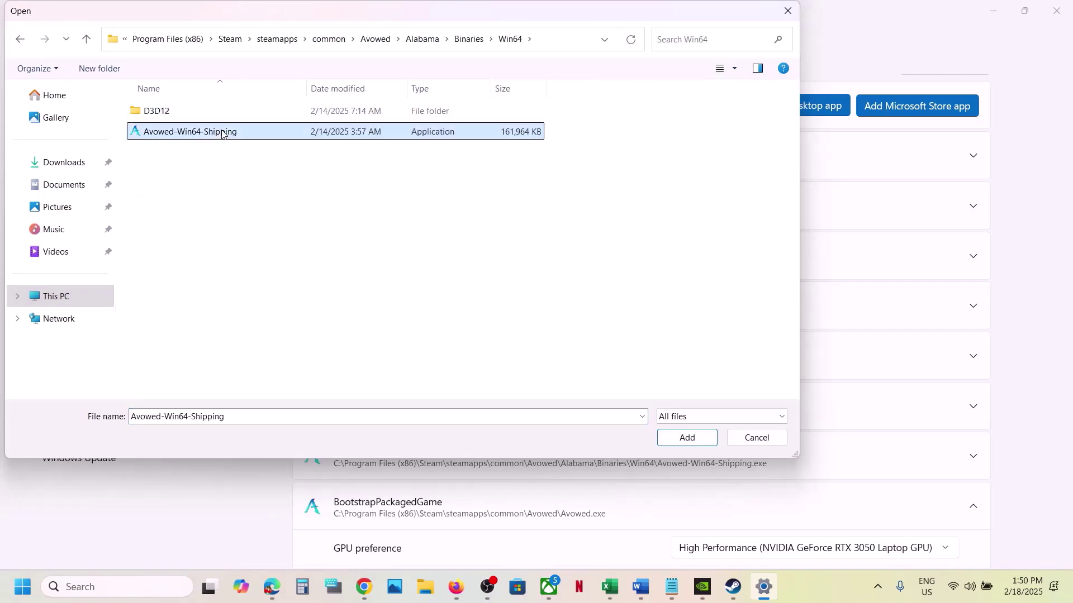
pyautogui.click(687, 438)
# Set the GPU preference of the Avowed-Win64-Shipping.exe entry to High Performance (NVIDIA GeForce RTX 3050 Laptop GPU) and close Settings
pyautogui.scroll(-1, 548, 441)
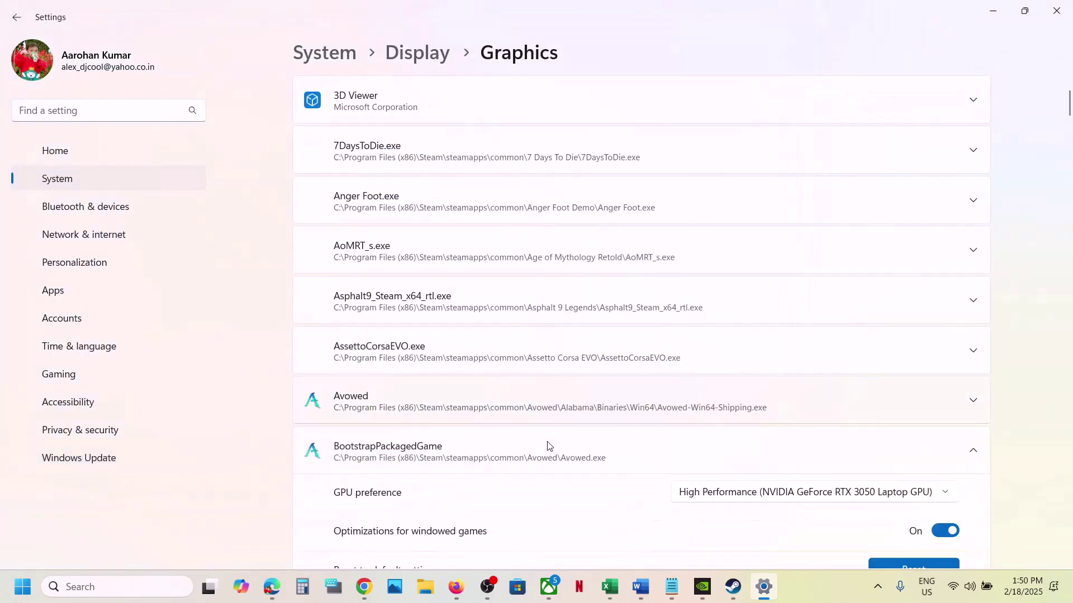
pyautogui.click(493, 400)
pyautogui.click(874, 441)
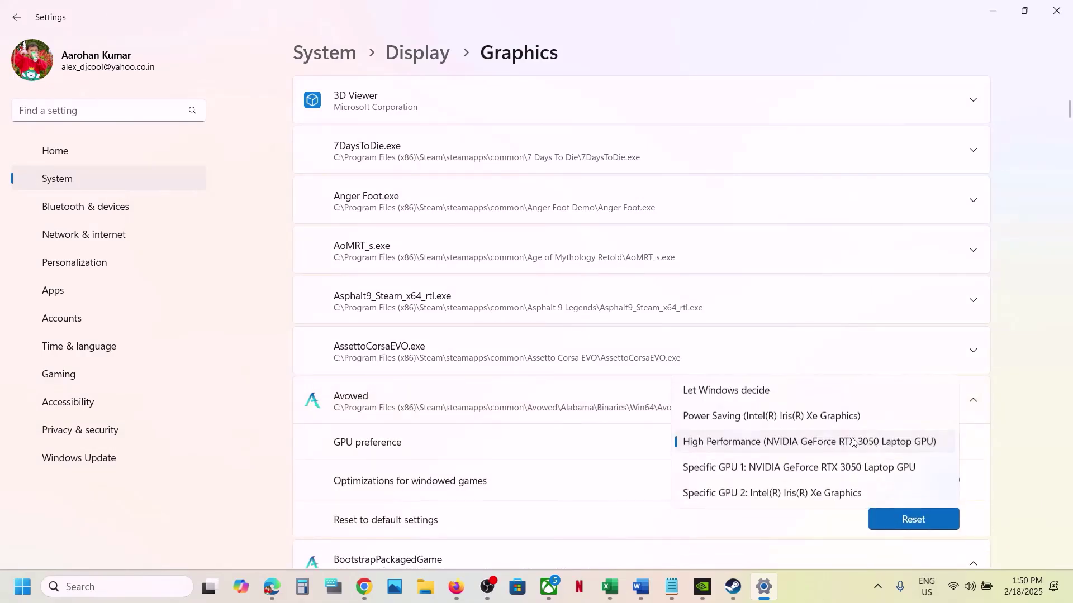
pyautogui.click(815, 443)
pyautogui.click(1052, 11)
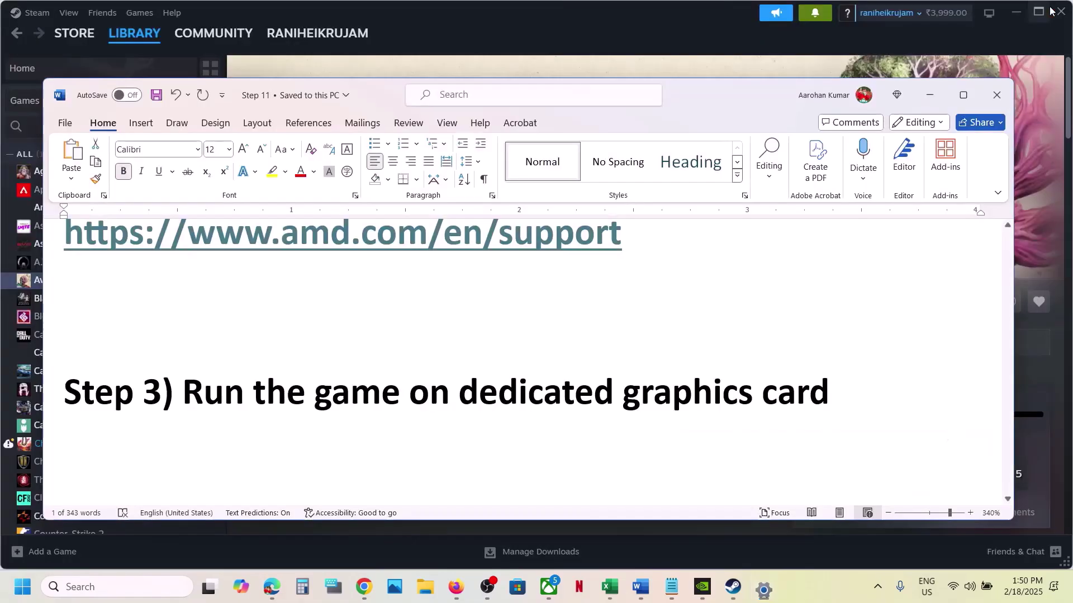
# Read step 4 of the Word document, on rolling back the graphics card driver
pyautogui.scroll(-3, 574, 340)
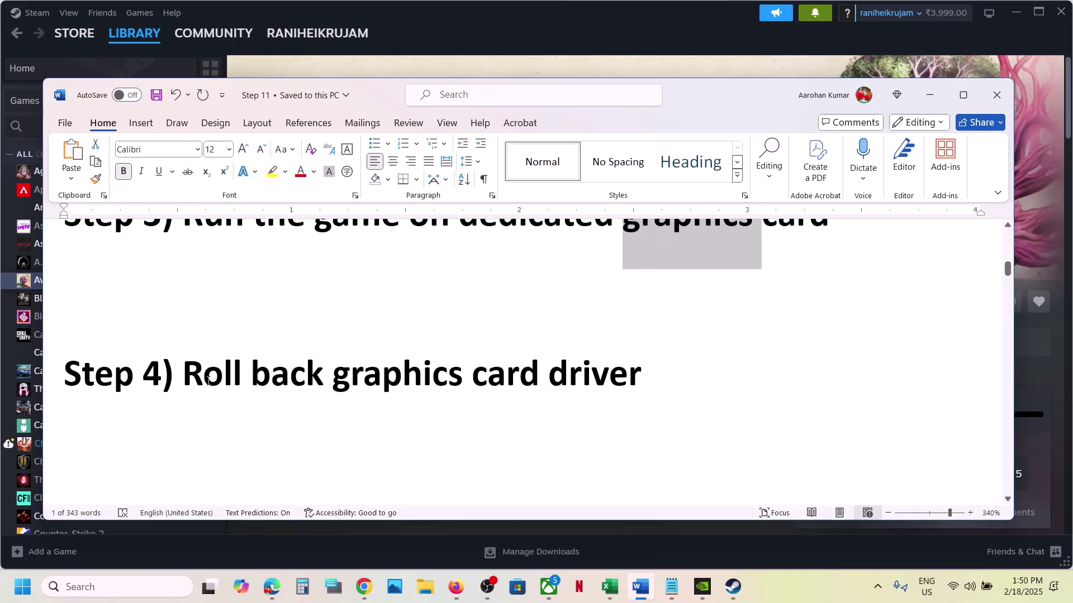
pyautogui.moveTo(185, 381); pyautogui.dragTo(663, 373)
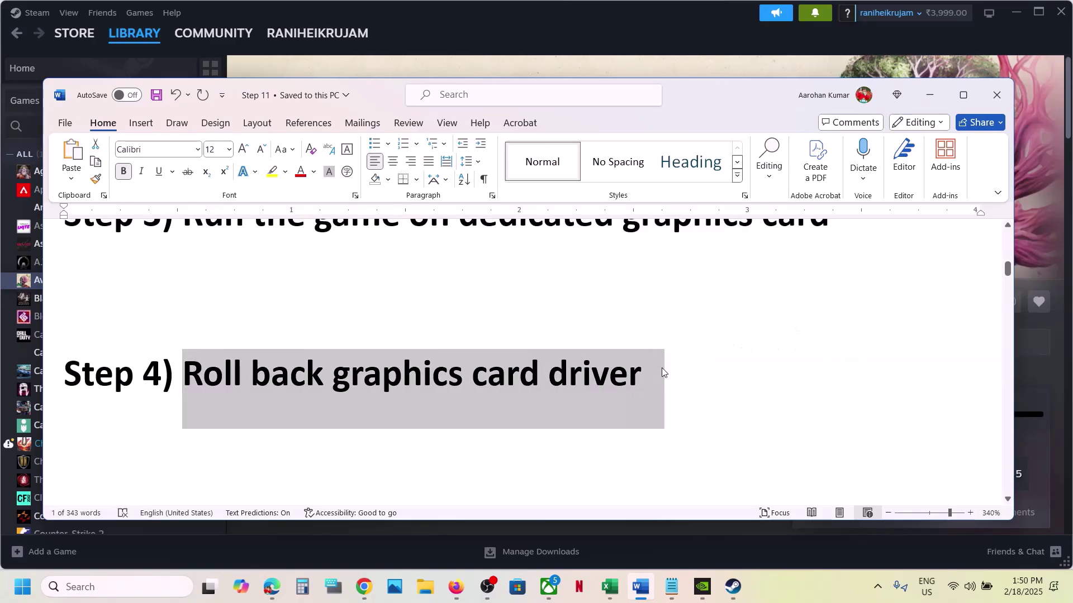
pyautogui.click(664, 373)
pyautogui.moveTo(192, 373); pyautogui.dragTo(682, 363)
# Copy the NVIDIA driver download link from step 2 of the document and open it in a new, maximized Chrome window
pyautogui.scroll(5, 556, 347)
pyautogui.scroll(2, 555, 347)
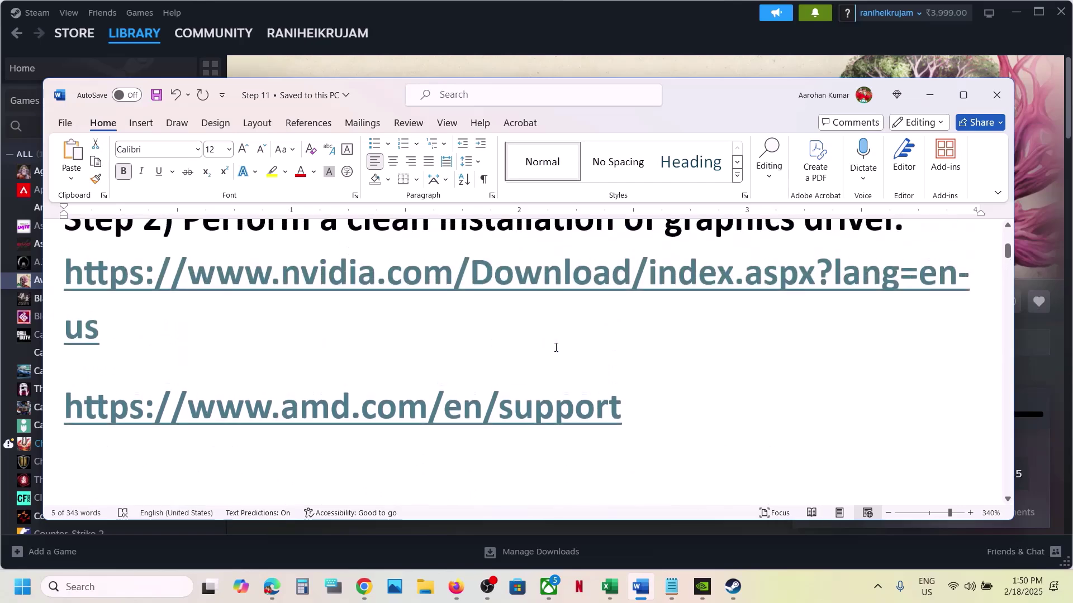
pyautogui.moveTo(136, 333); pyautogui.dragTo(78, 289)
pyautogui.hotkey('ctrl', 'c')
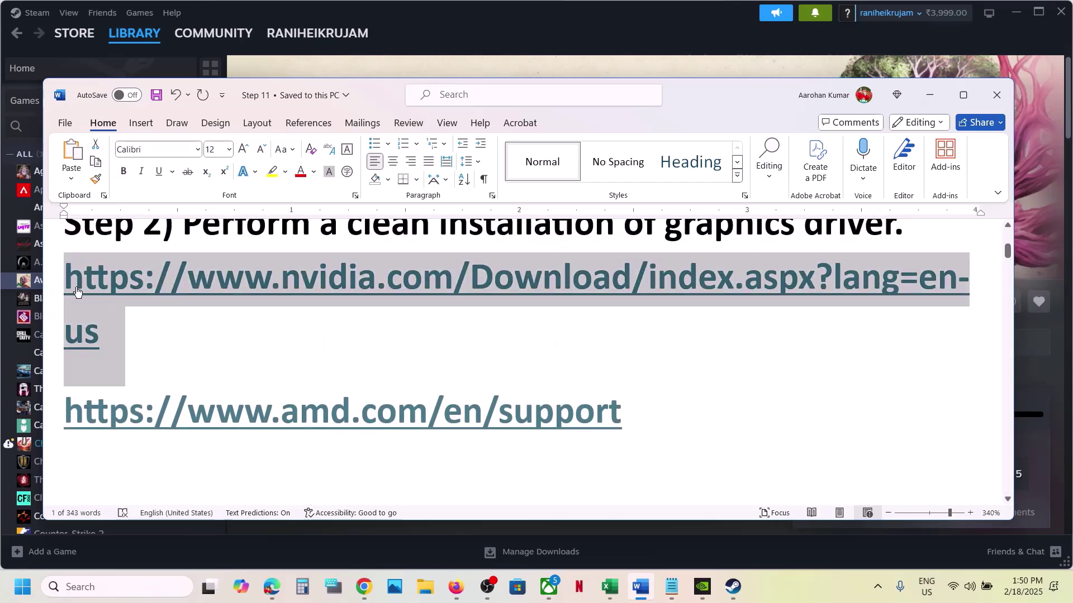
pyautogui.rightClick(365, 596)
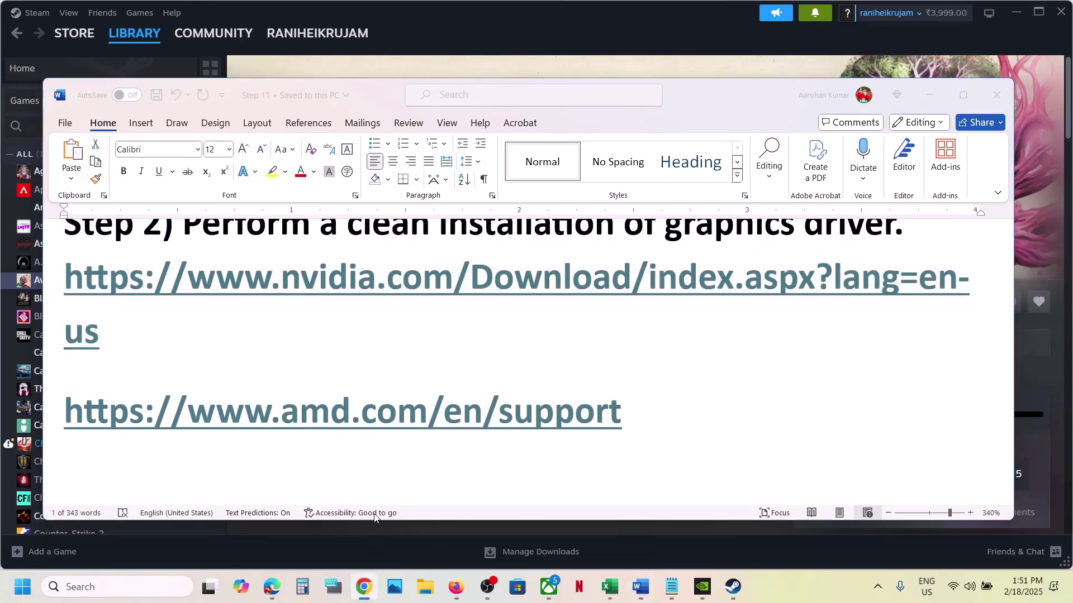
pyautogui.click(336, 455)
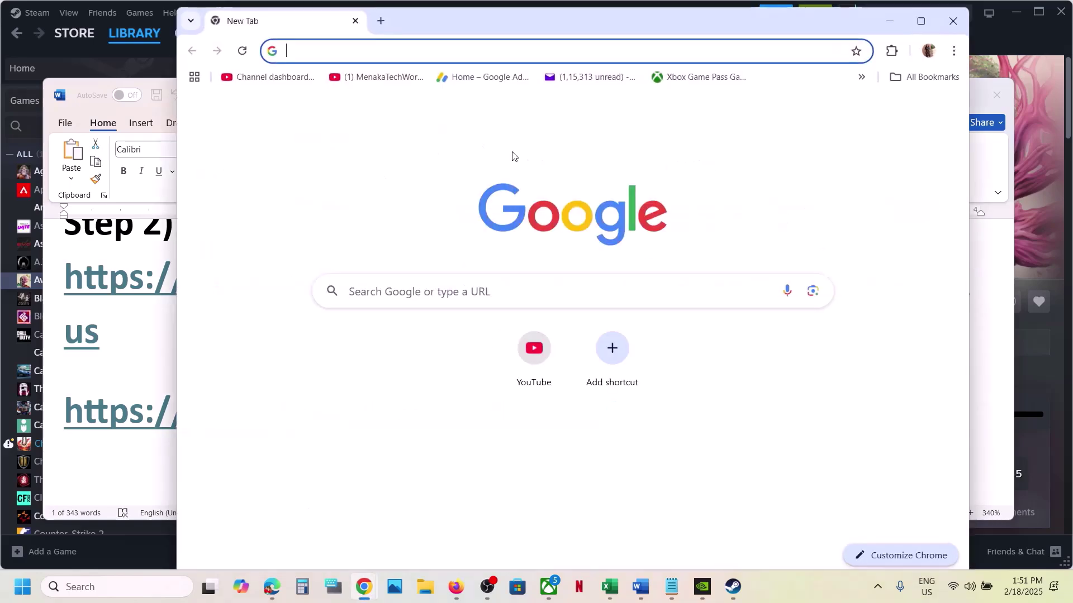
pyautogui.hotkey('ctrl', 'v')
pyautogui.press('Return')
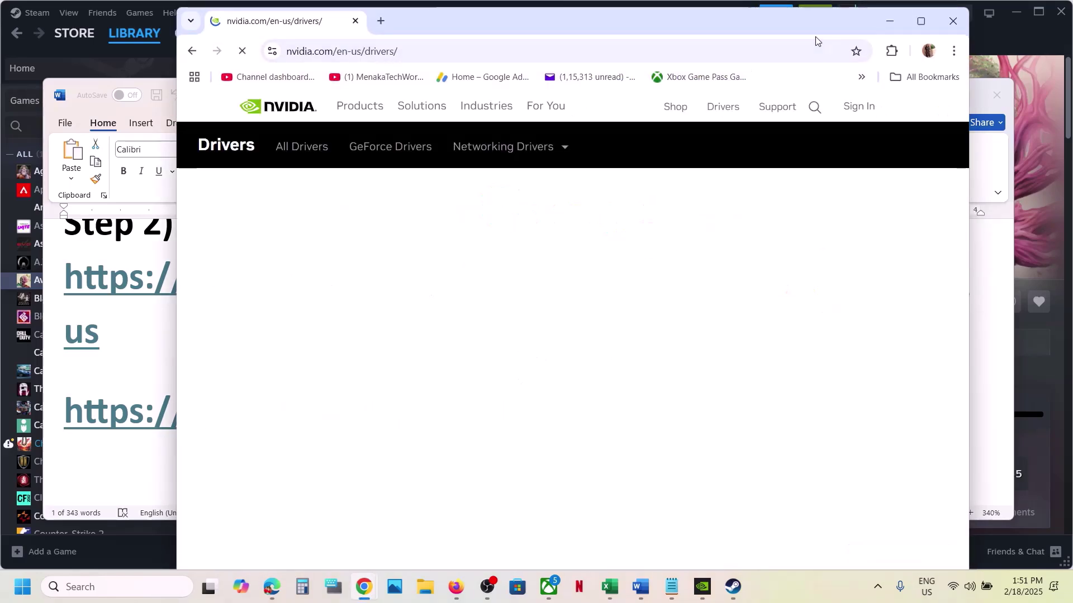
pyautogui.click(922, 22)
# Find the drivers for the GeForce RTX 3050 Laptop GPU on Windows 11 and expand the list of more versions
pyautogui.scroll(-5, 339, 340)
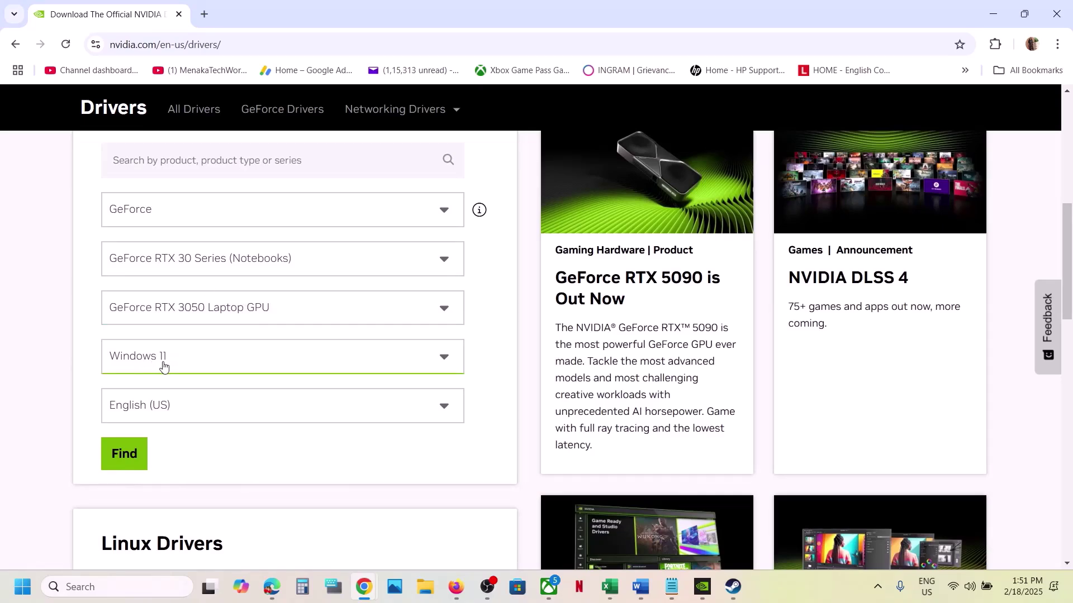
pyautogui.click(133, 453)
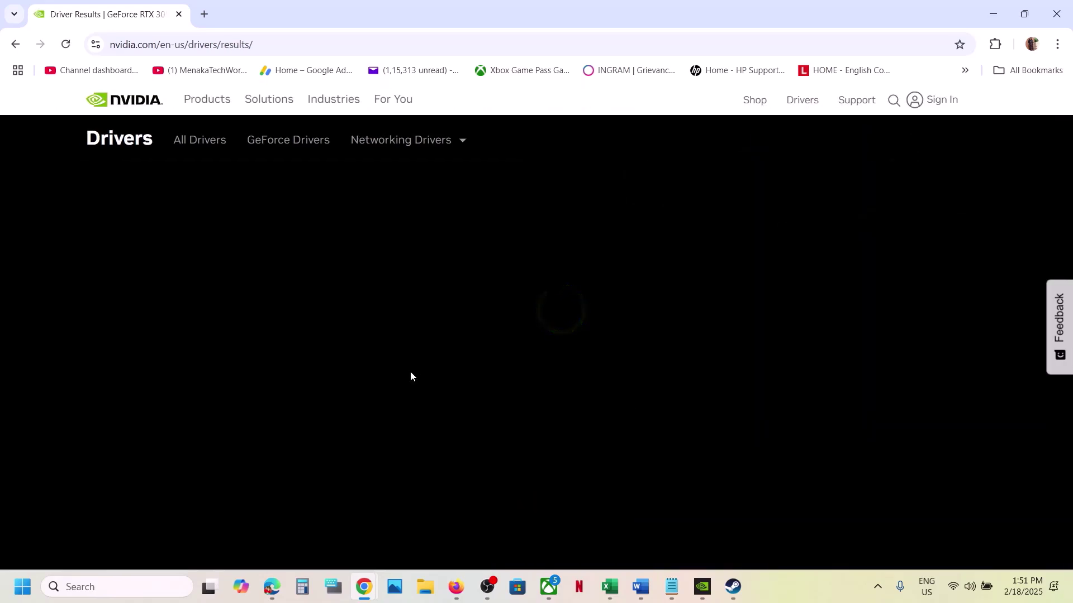
pyautogui.scroll(-7, 410, 375)
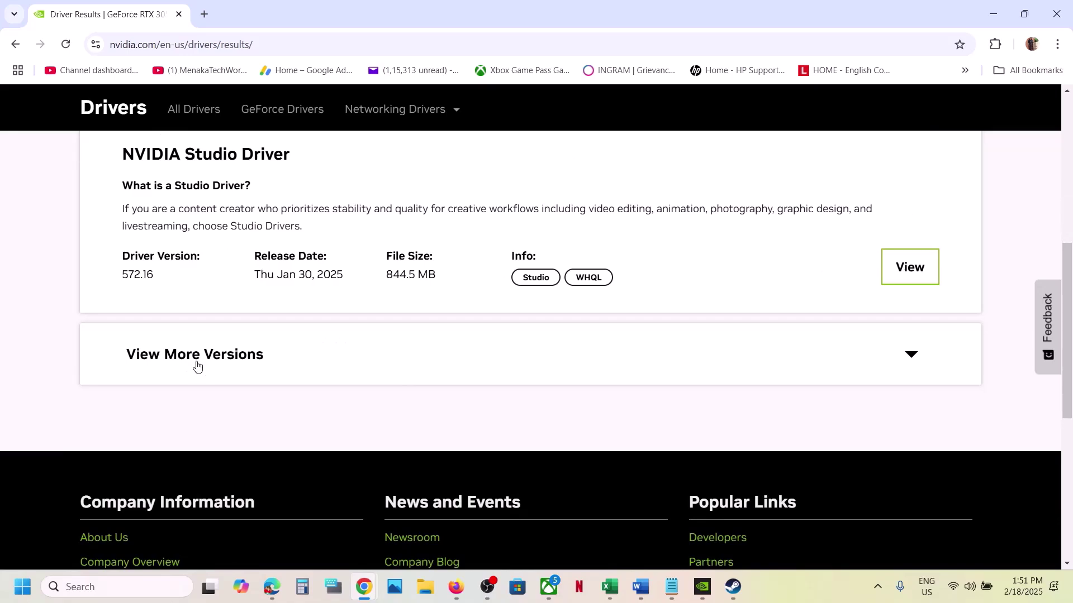
pyautogui.click(196, 366)
# Examine the version numbers and release dates of the older GeForce Game Ready drivers in the results list
pyautogui.scroll(-3, 196, 365)
pyautogui.scroll(2, 196, 365)
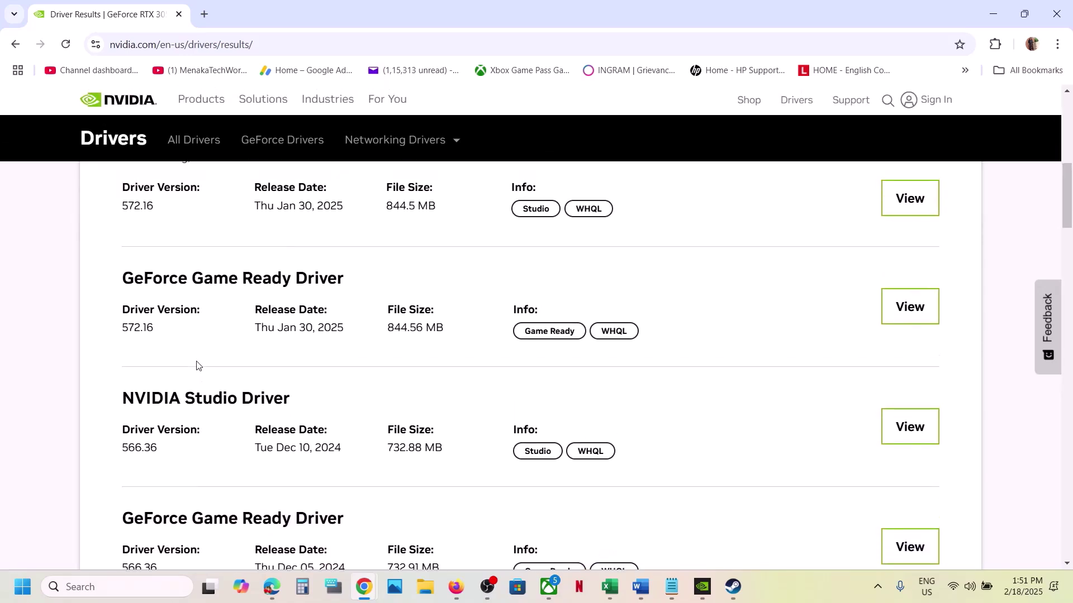
pyautogui.scroll(-2, 197, 366)
pyautogui.scroll(1, 196, 363)
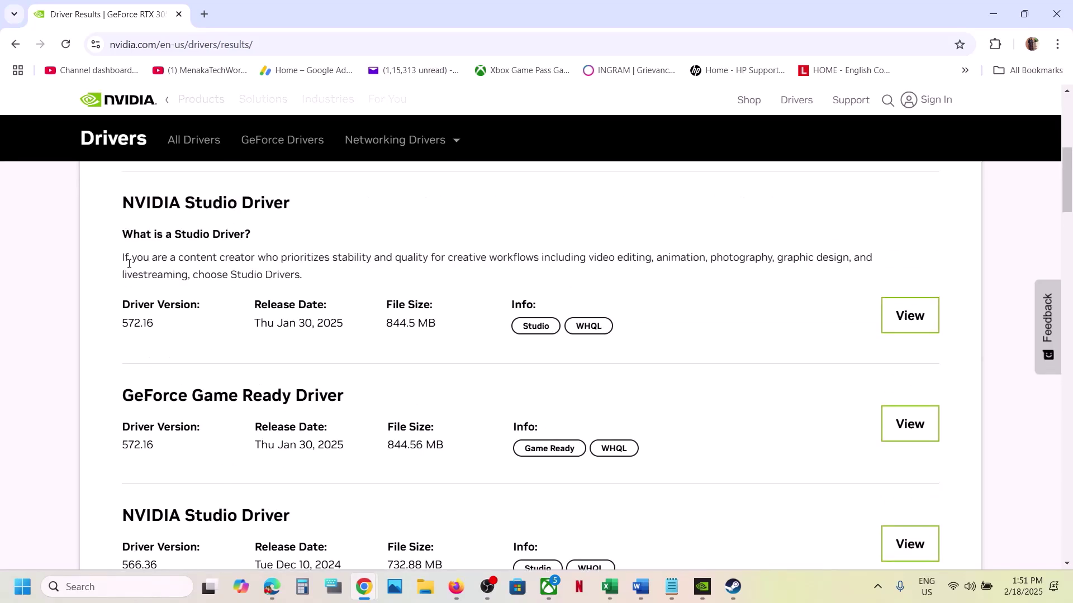
pyautogui.scroll(-1, 128, 263)
pyautogui.moveTo(122, 381); pyautogui.dragTo(148, 377)
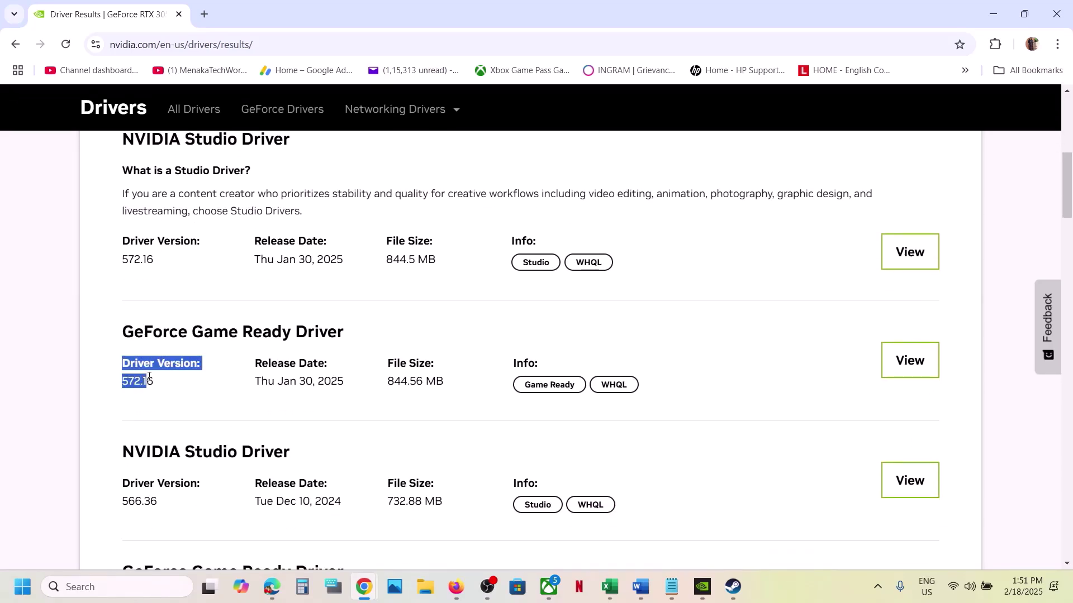
pyautogui.scroll(-1, 149, 379)
pyautogui.scroll(-1, 164, 424)
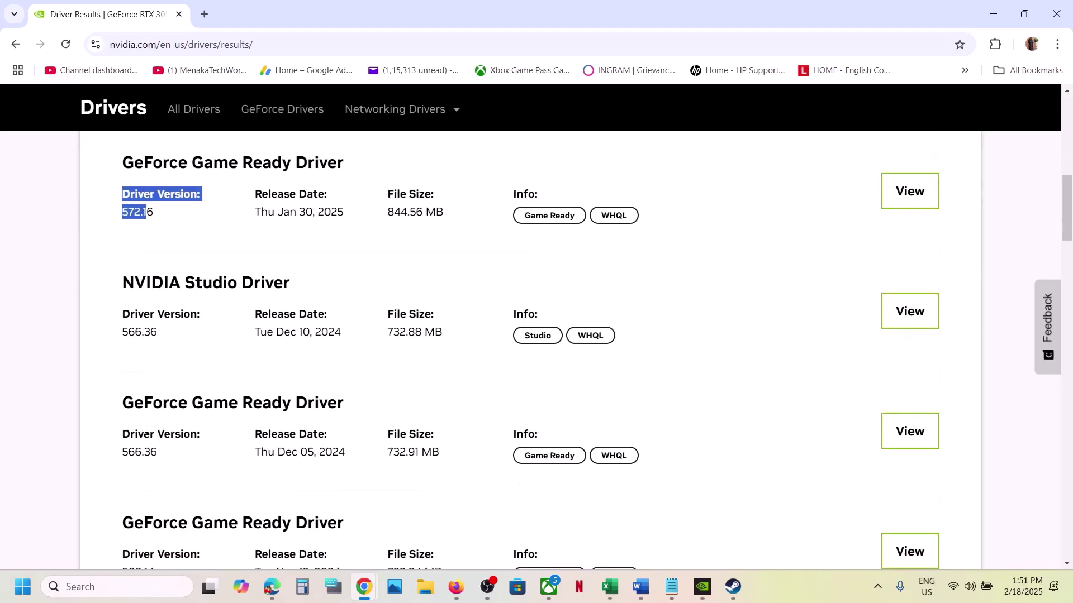
pyautogui.moveTo(123, 457); pyautogui.dragTo(171, 459)
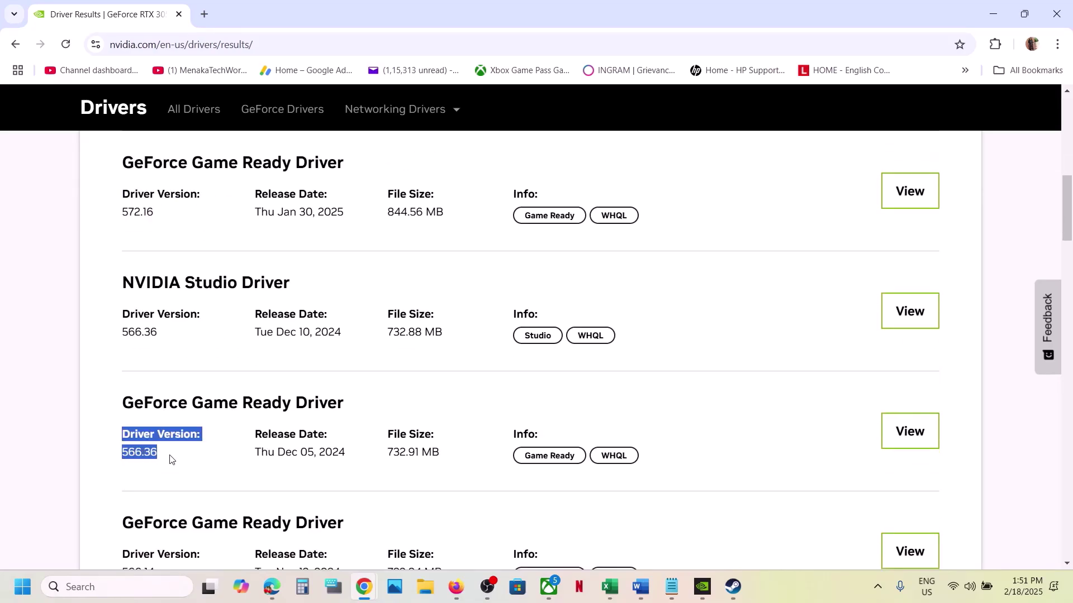
pyautogui.click(170, 460)
pyautogui.scroll(-4, 171, 458)
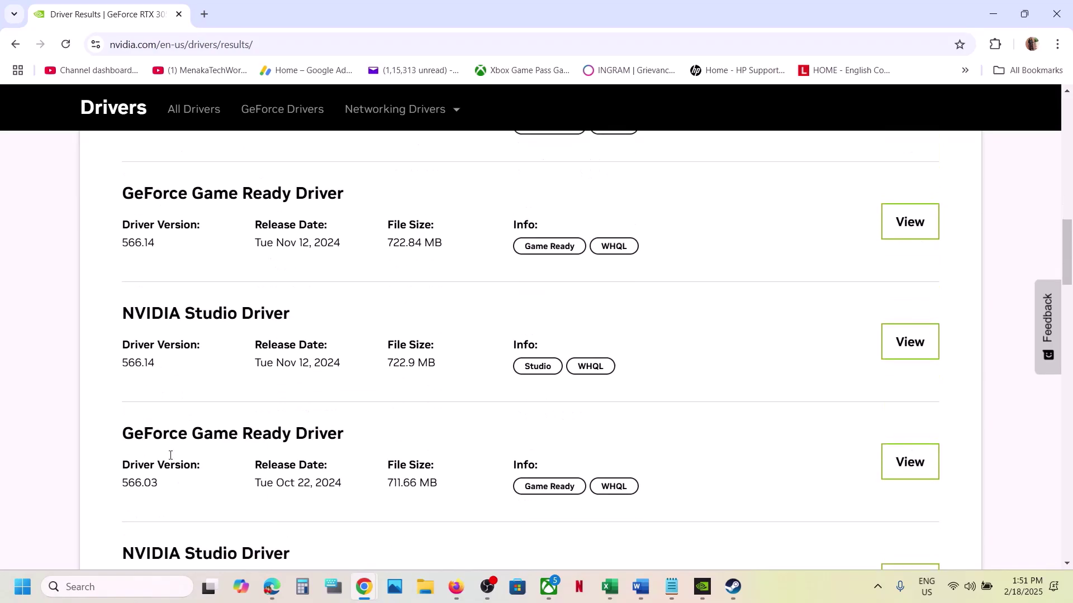
pyautogui.scroll(-4, 170, 455)
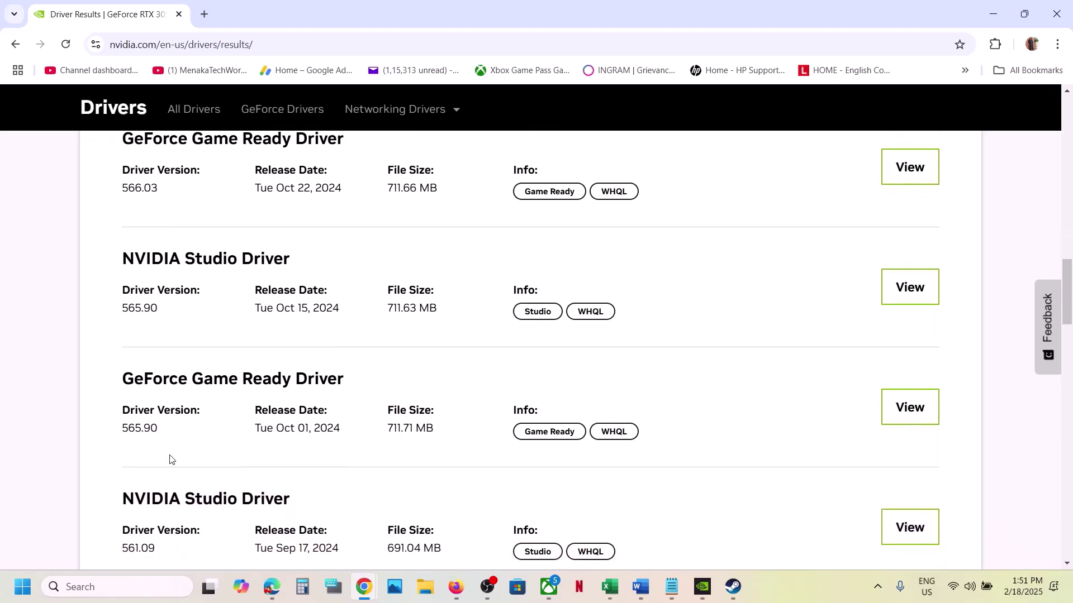
# Find the GeForce Game Ready Driver 561.09 released Wed Sep 11, 2024 in the results list and download it
pyautogui.scroll(-1, 170, 459)
pyautogui.moveTo(119, 500)
pyautogui.mouseDown()
pyautogui.moveTo(173, 493)
pyautogui.moveTo(120, 497)
pyautogui.mouseUp()
pyautogui.click(173, 493)
pyautogui.scroll(-1, 144, 535)
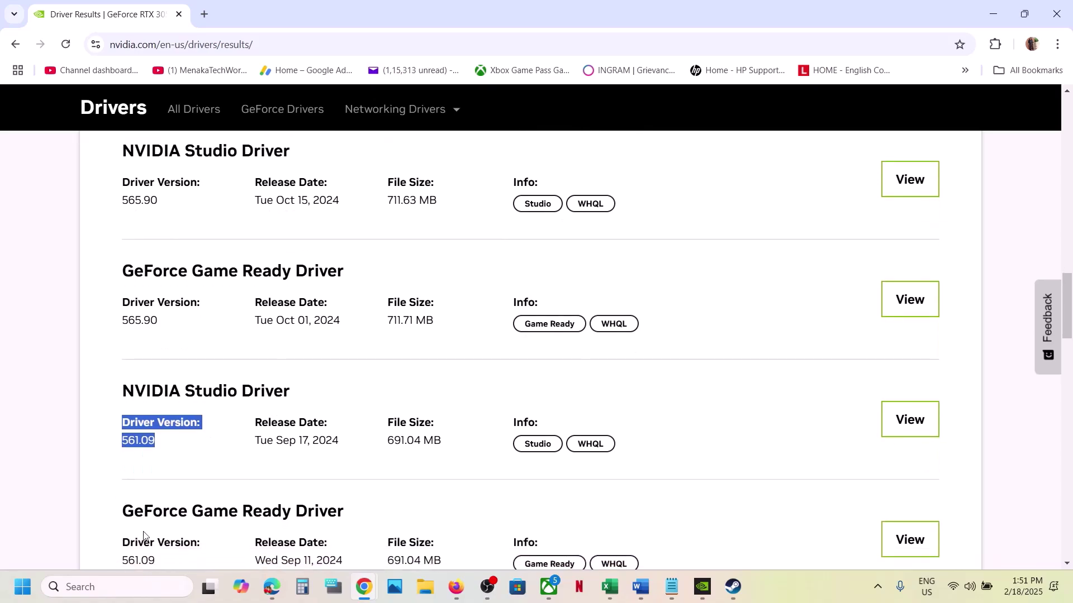
pyautogui.scroll(-1, 147, 538)
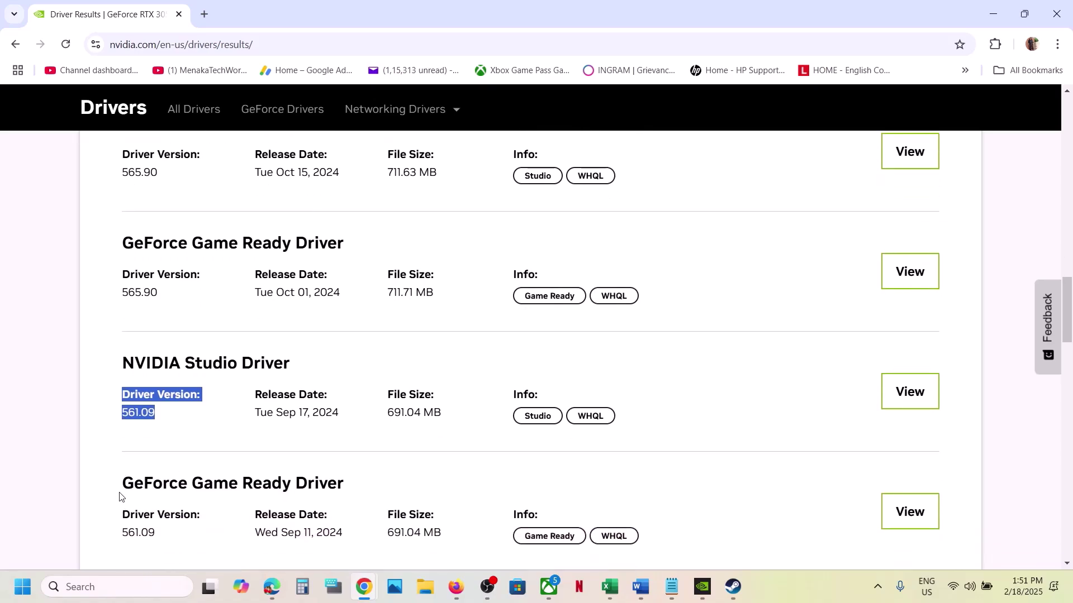
pyautogui.moveTo(120, 497); pyautogui.dragTo(327, 485)
pyautogui.scroll(-1, 326, 485)
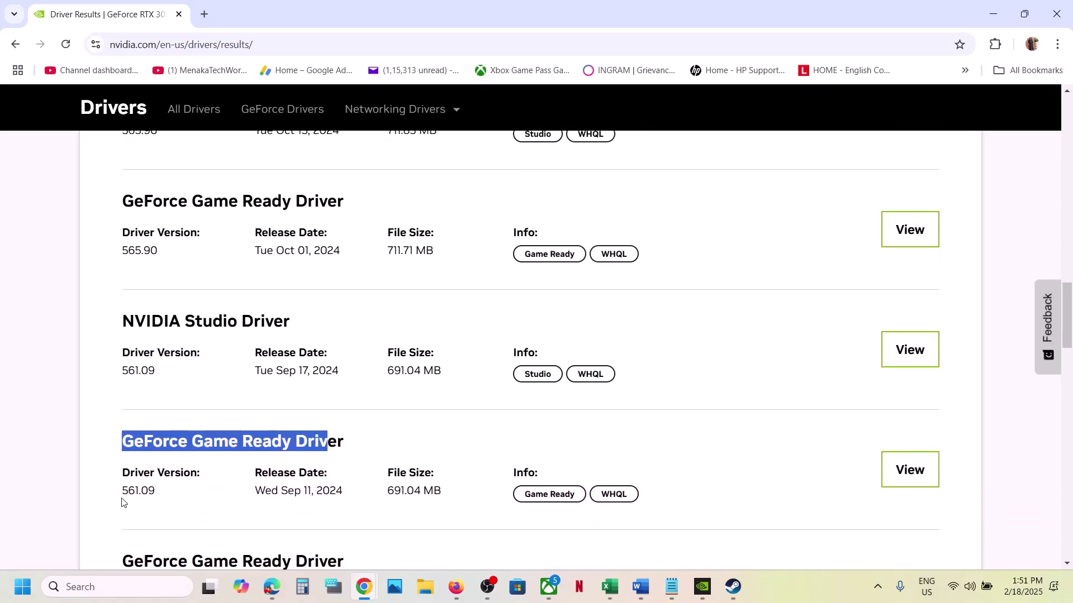
pyautogui.moveTo(122, 503)
pyautogui.mouseDown()
pyautogui.moveTo(162, 498)
pyautogui.moveTo(124, 493)
pyautogui.mouseUp()
pyautogui.click(162, 498)
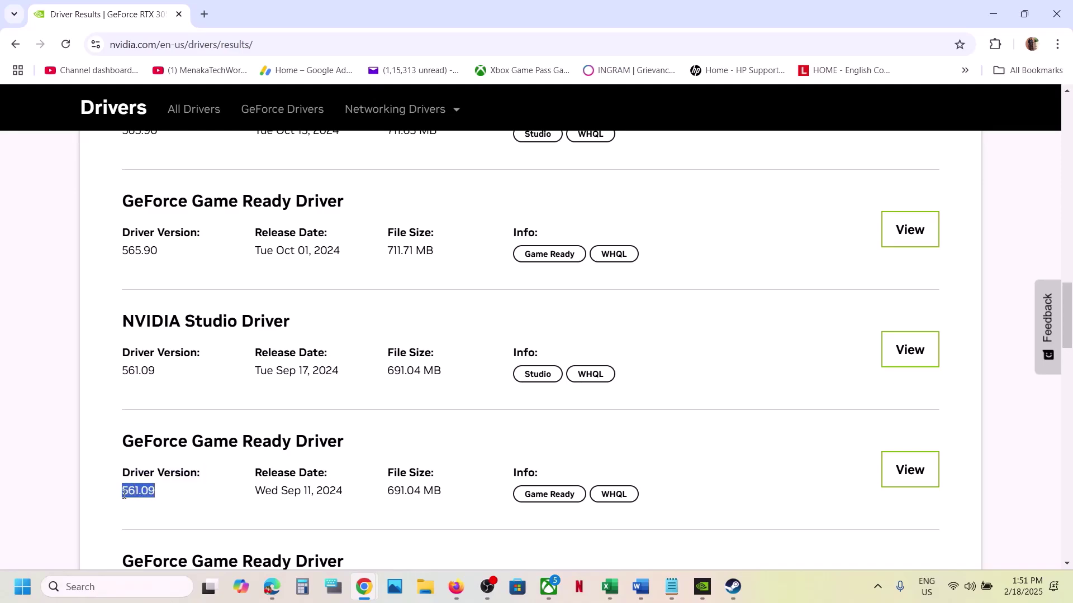
pyautogui.click(892, 471)
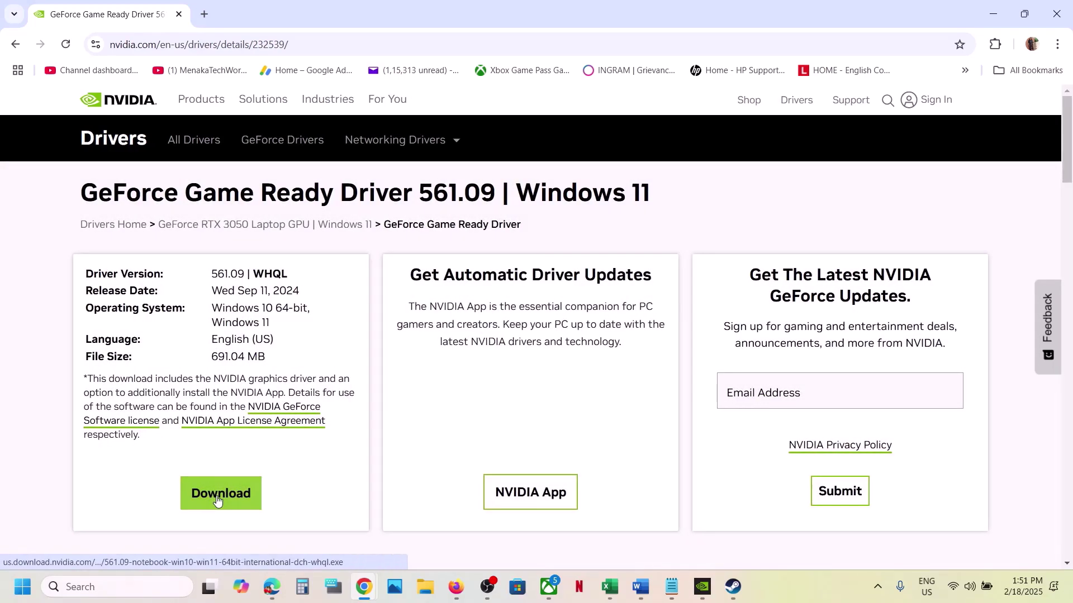
pyautogui.click(217, 497)
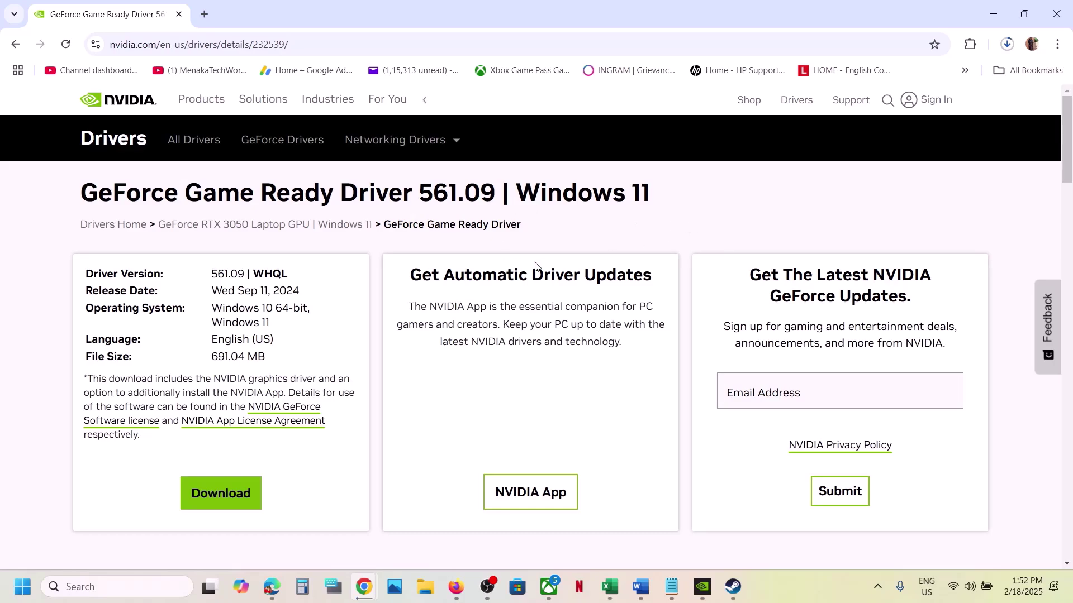
# Switch to the Word document and copy the tool name "DLSS Swapper" from step 5
pyautogui.click(639, 588)
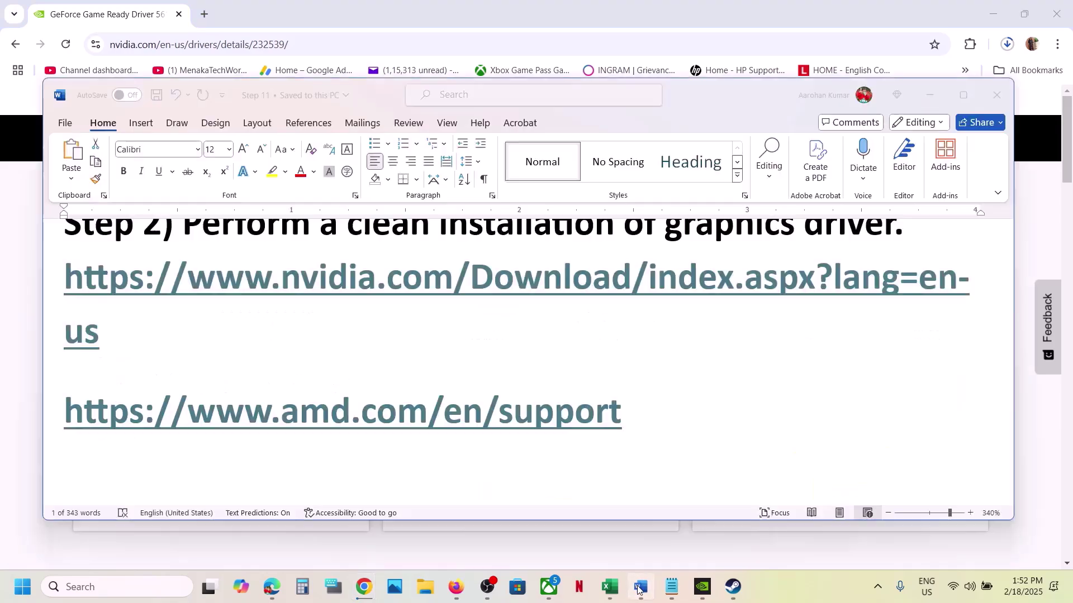
pyautogui.scroll(-5, 450, 451)
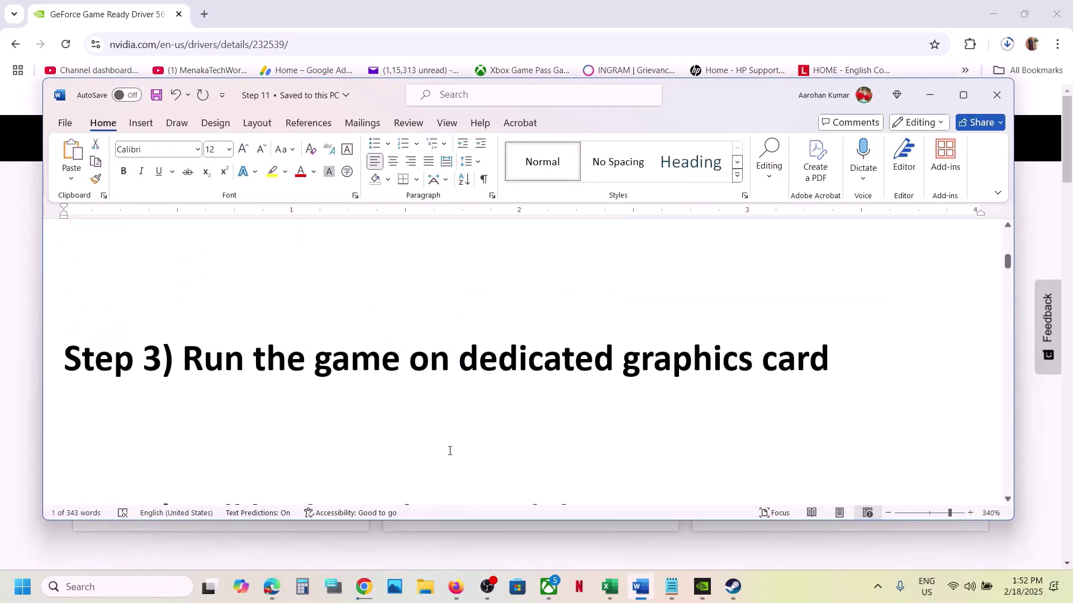
pyautogui.scroll(-6, 450, 451)
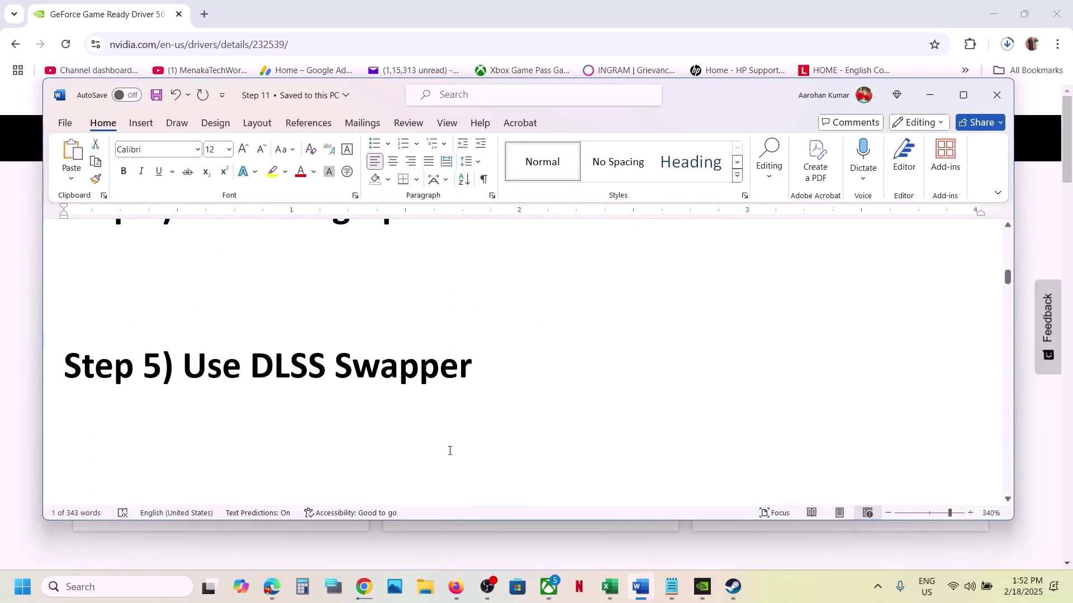
pyautogui.moveTo(256, 364); pyautogui.dragTo(464, 378)
pyautogui.hotkey('ctrl', 'c')
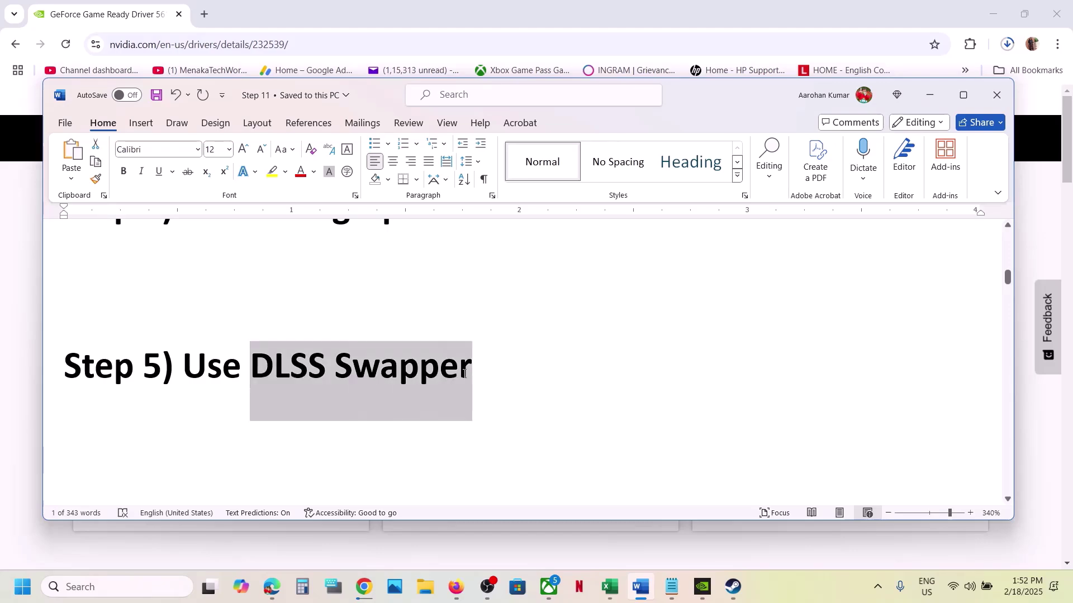
# Search Windows for the copied name, launch DLSS Swapper, decline its update and maximize its window
pyautogui.click(140, 593)
pyautogui.hotkey('ctrl', 'v')
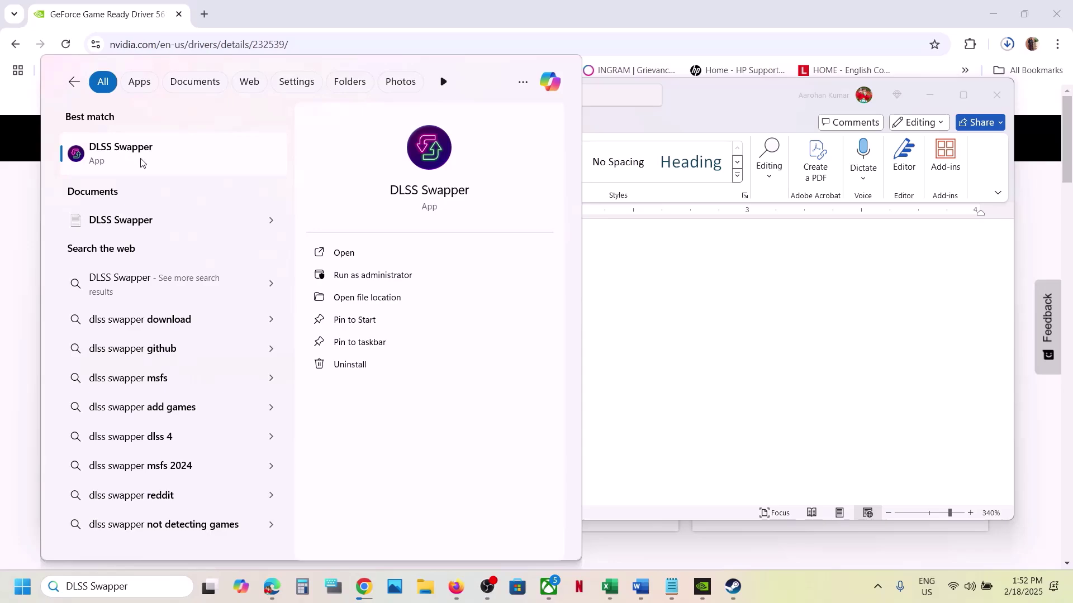
pyautogui.click(166, 157)
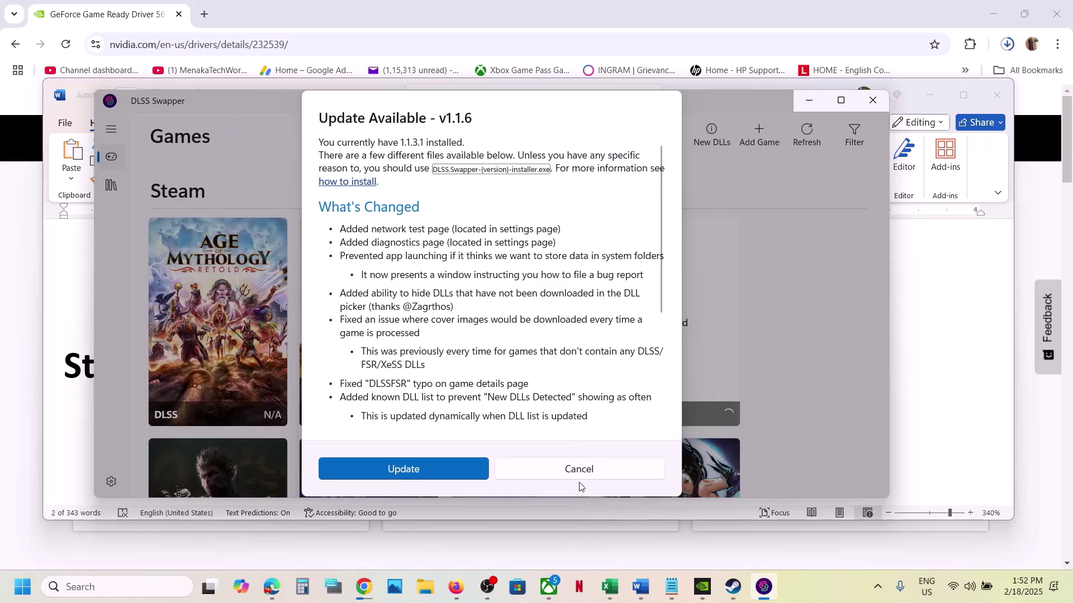
pyautogui.click(585, 476)
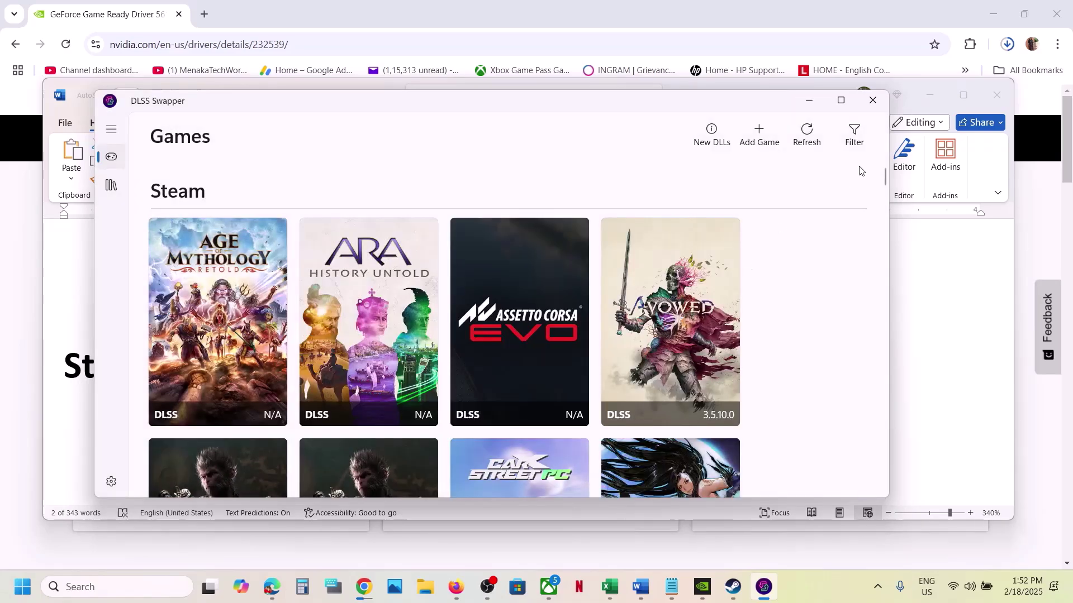
pyautogui.click(840, 100)
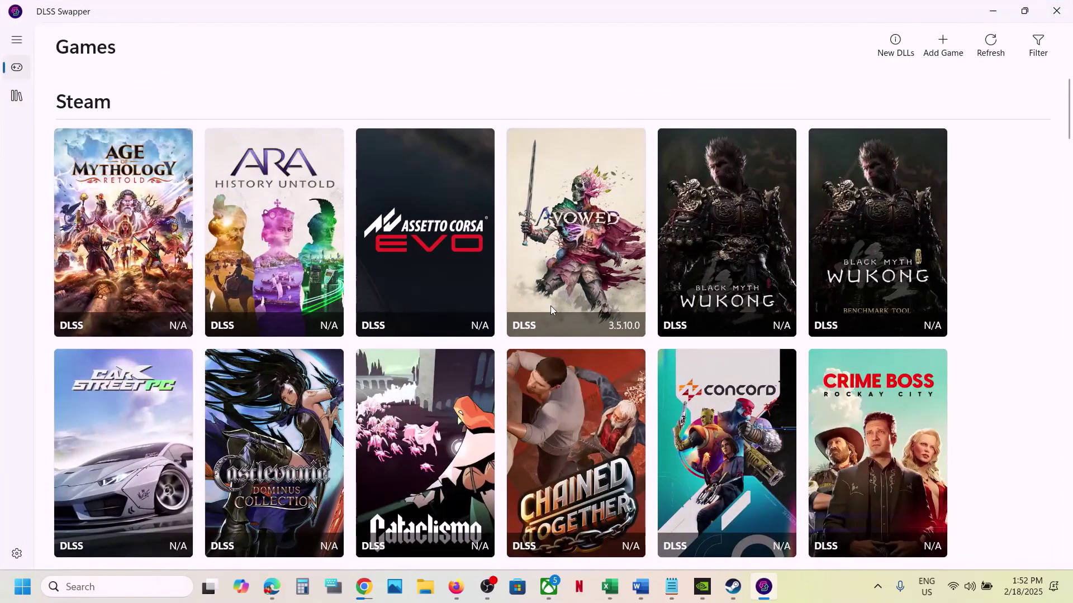
pyautogui.scroll(-5, 550, 310)
pyautogui.scroll(-3, 551, 306)
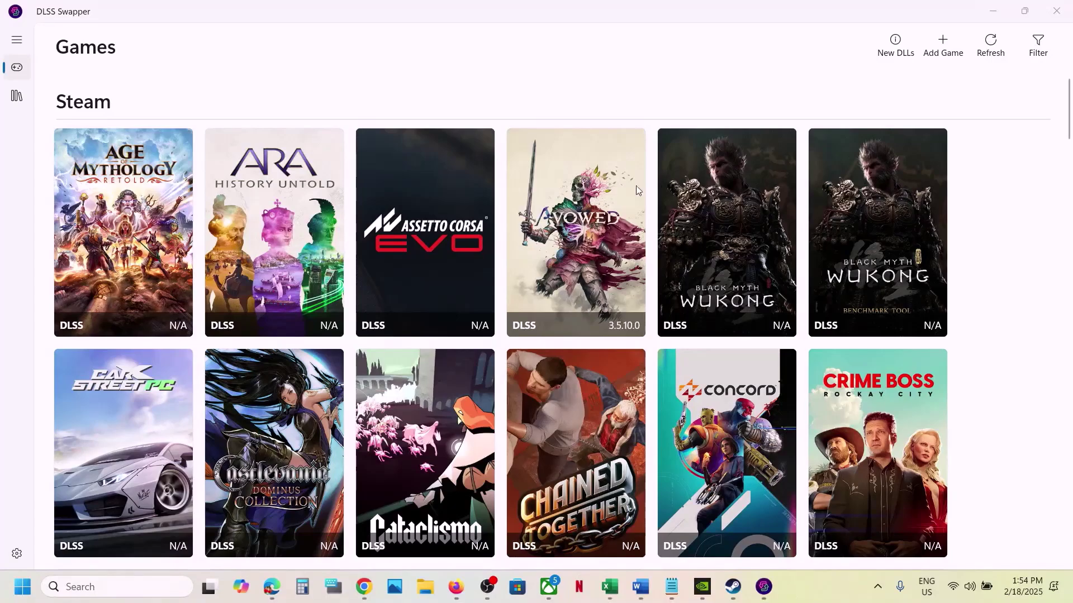
# Open Avowed's details in the Steam games list and swap its DLSS version to v310.1
pyautogui.click(571, 224)
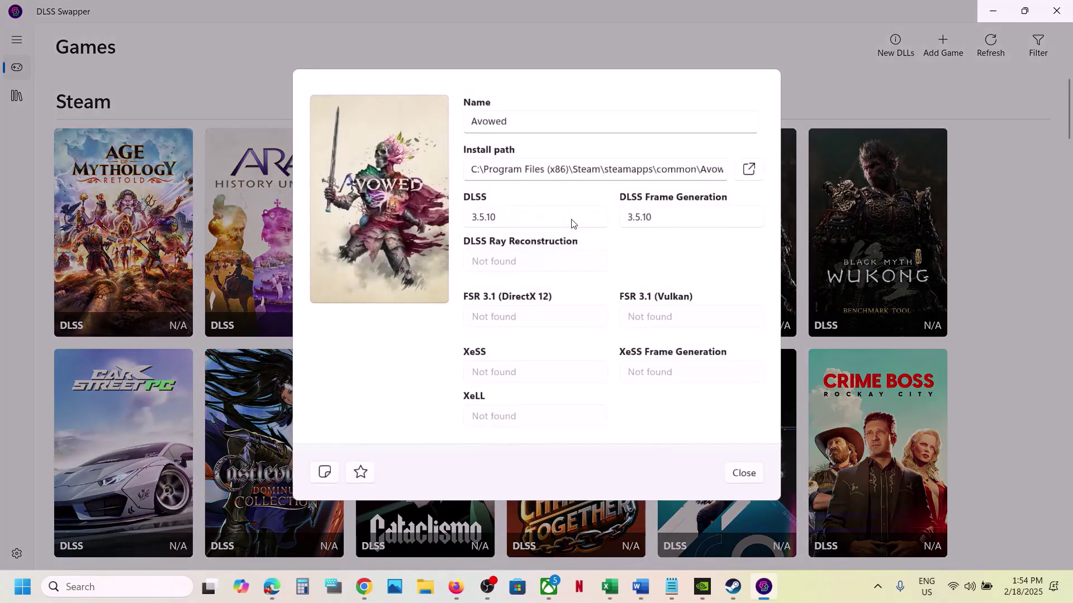
pyautogui.click(533, 223)
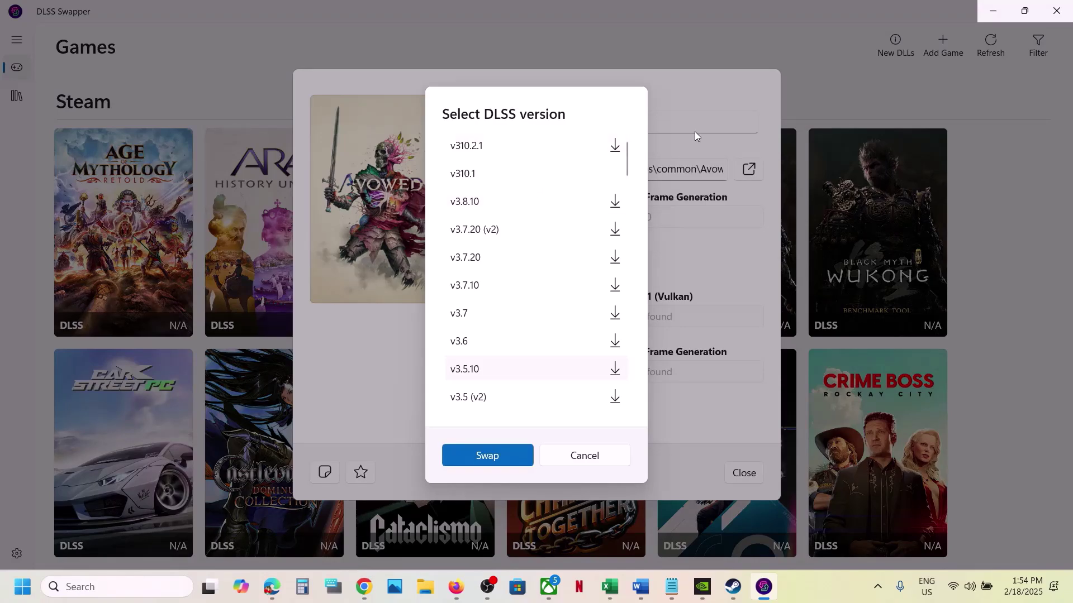
pyautogui.click(586, 454)
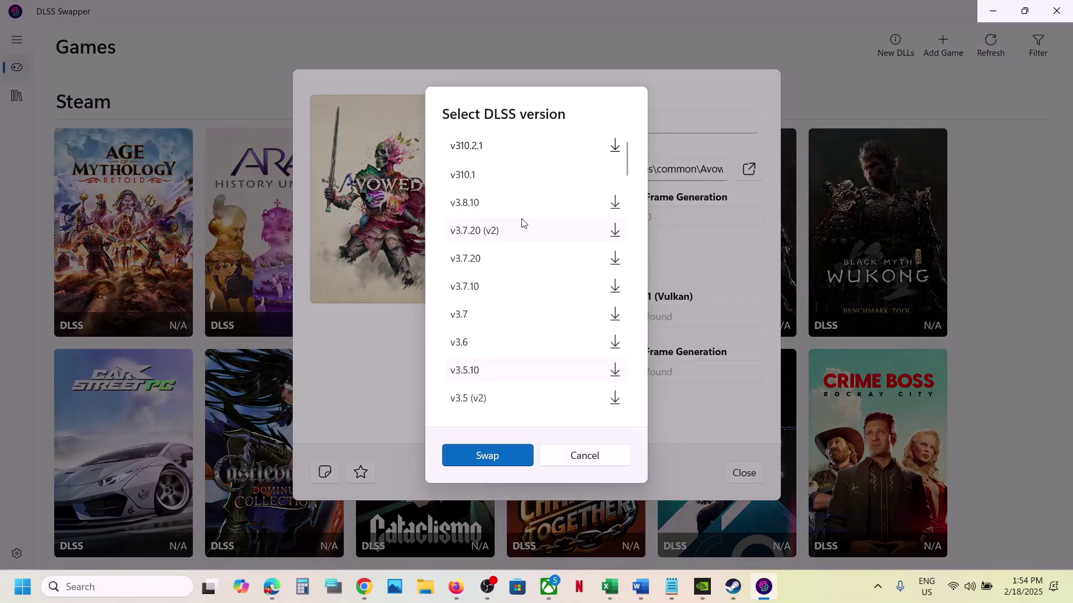
pyautogui.click(517, 223)
pyautogui.scroll(-1, 508, 207)
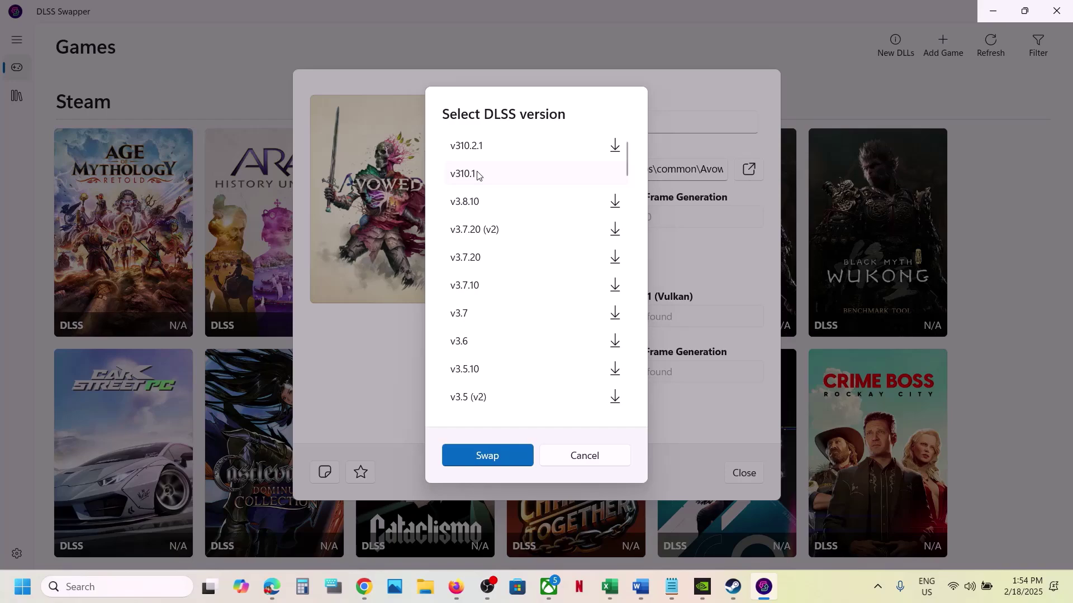
pyautogui.click(493, 456)
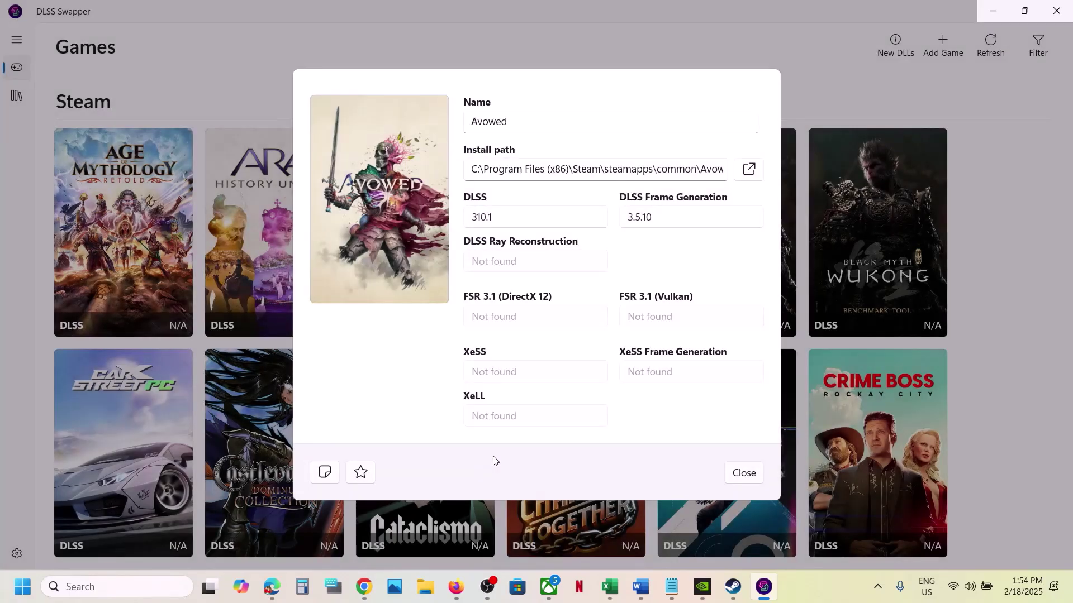
# Swap Avowed's DLSS Frame Generation version to v310.1 and close the game's details
pyautogui.click(678, 219)
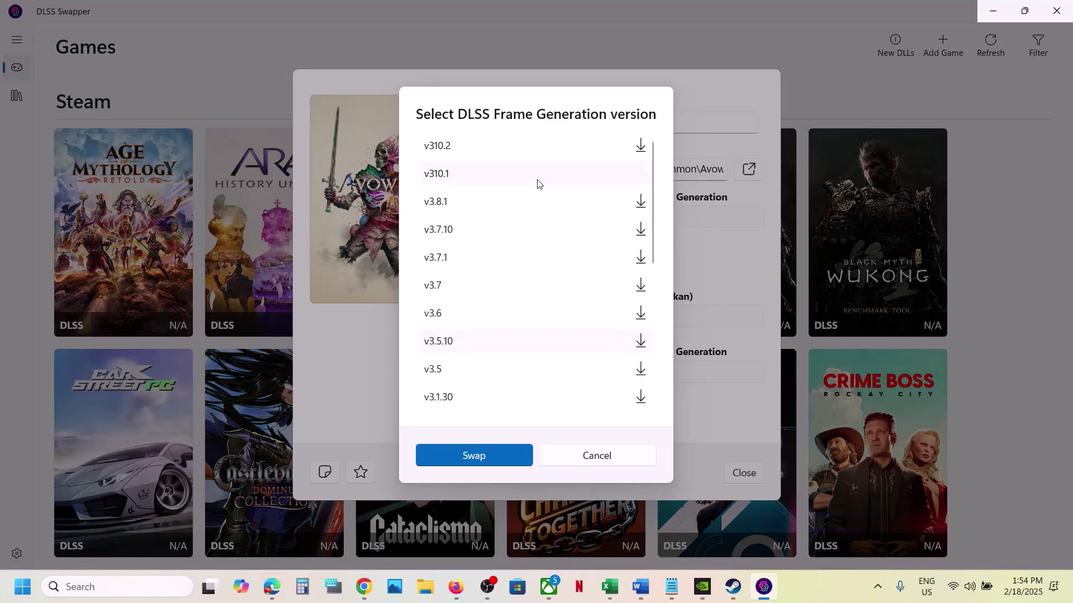
pyautogui.click(486, 459)
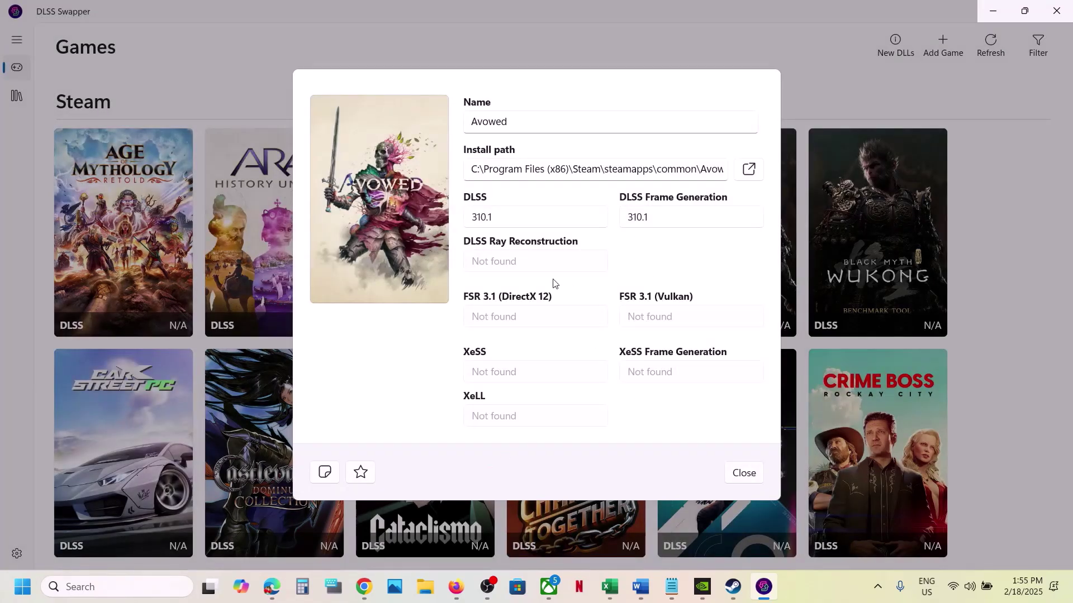
pyautogui.click(740, 472)
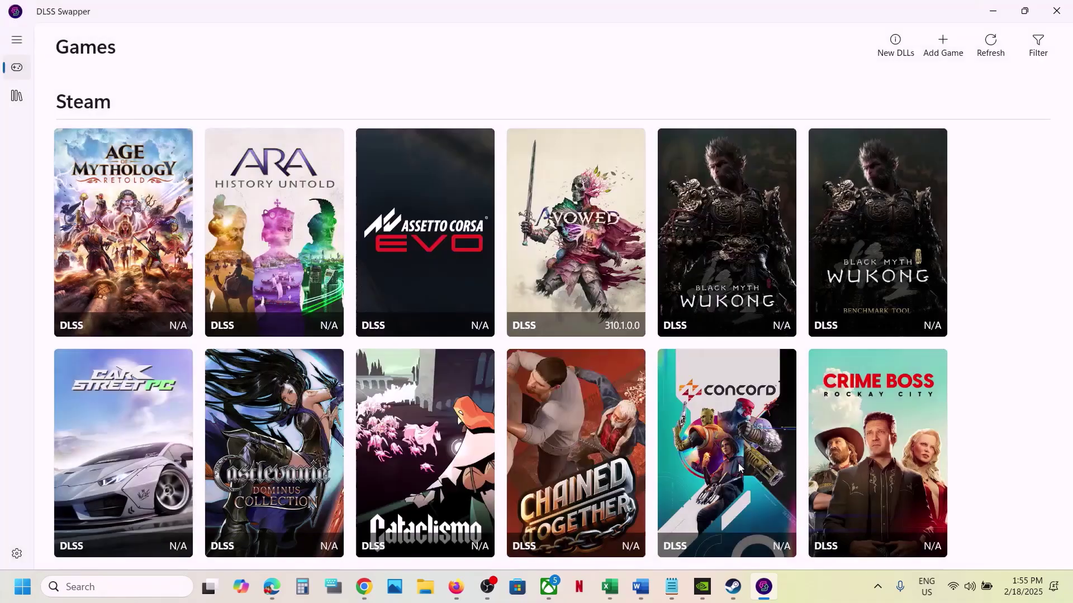
# Read step 6 of the Word document, on windowed mode, Nvidia Reflex, ray tracing, DLSS and G Sync
pyautogui.click(650, 587)
pyautogui.scroll(-3, 386, 406)
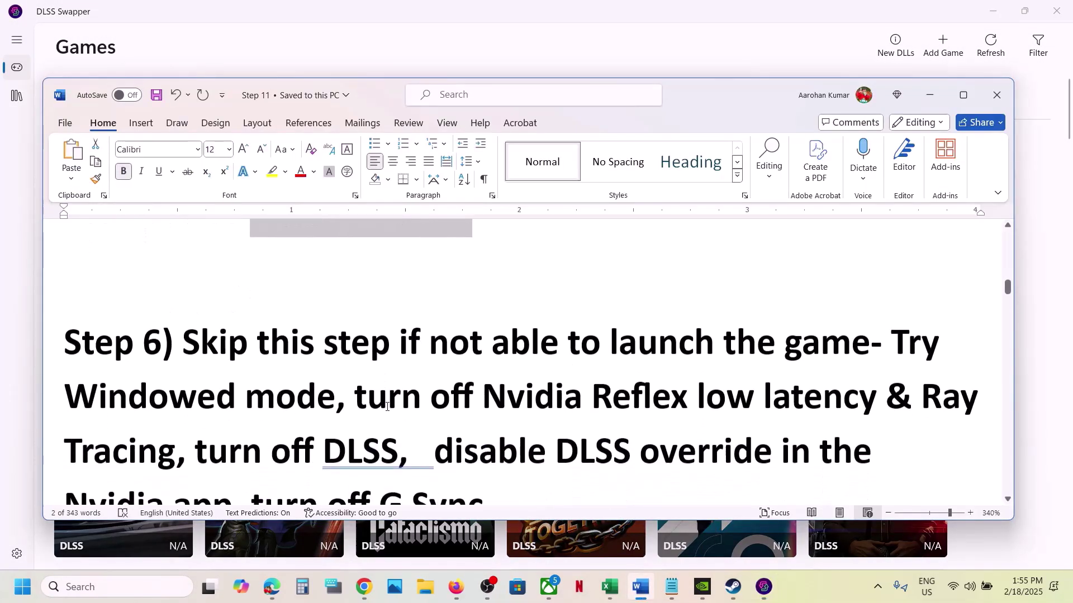
pyautogui.moveTo(250, 330); pyautogui.dragTo(753, 391)
pyautogui.scroll(-1, 752, 391)
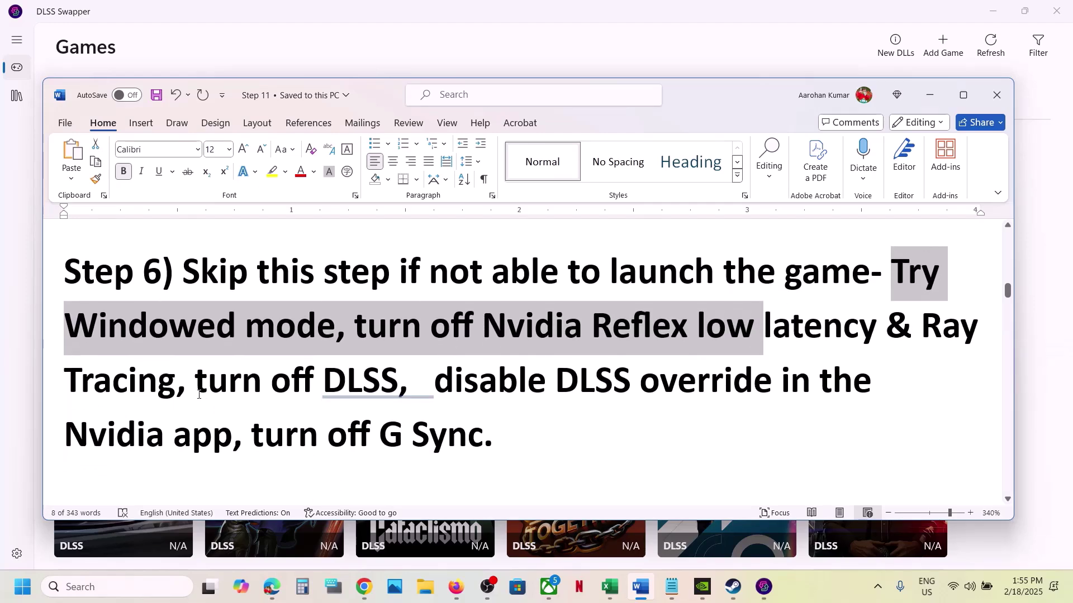
pyautogui.moveTo(196, 386); pyautogui.dragTo(219, 454)
pyautogui.moveTo(509, 448); pyautogui.dragTo(184, 273)
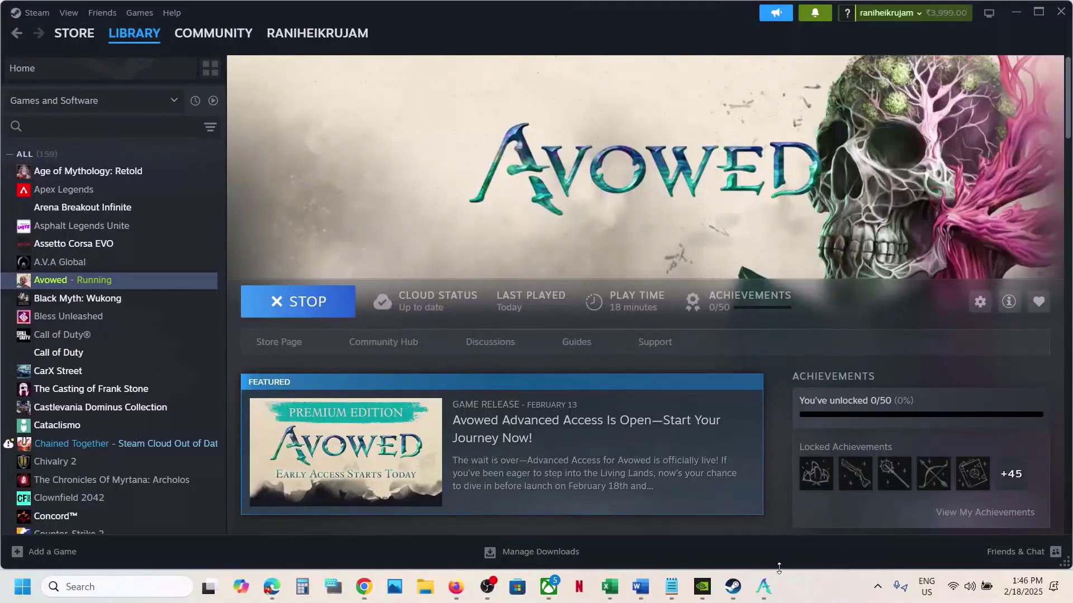
# Switch to the running Avowed game, set its window mode to Windowed and view the available resolutions
pyautogui.click(763, 587)
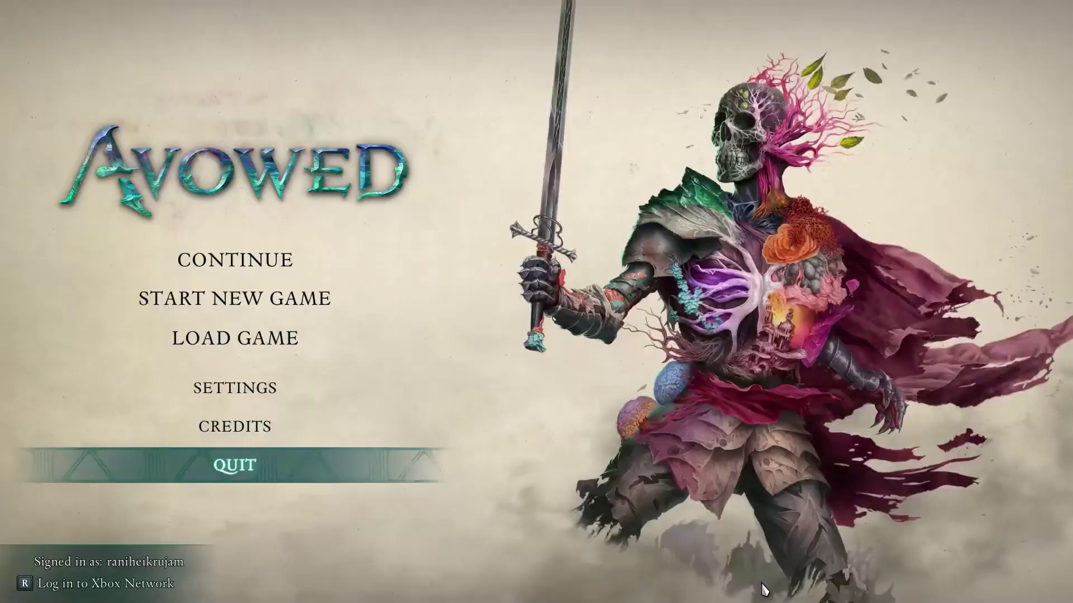
pyautogui.click(244, 401)
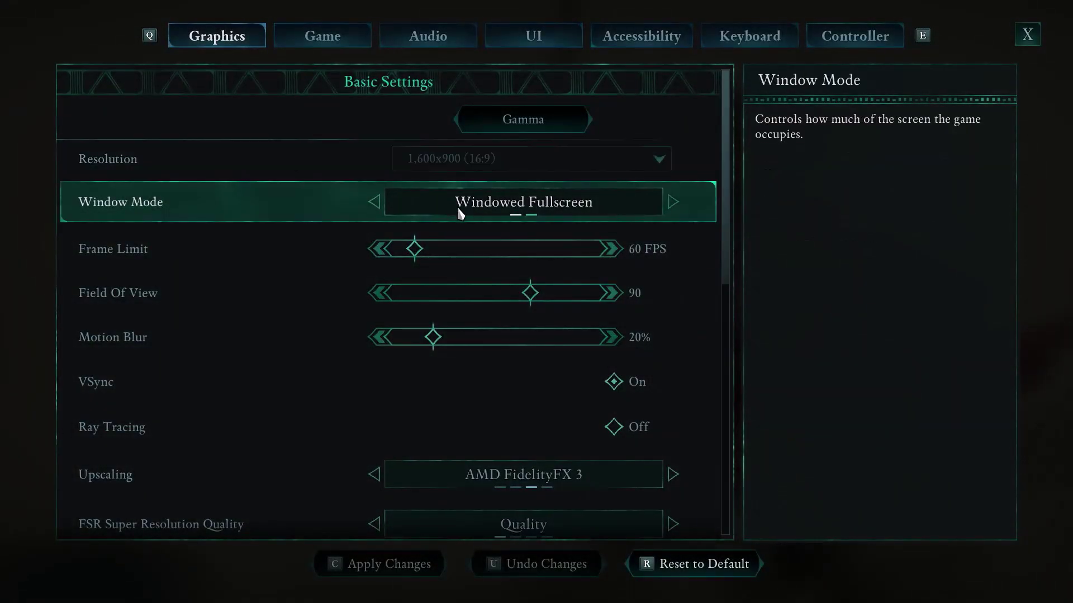
pyautogui.click(375, 202)
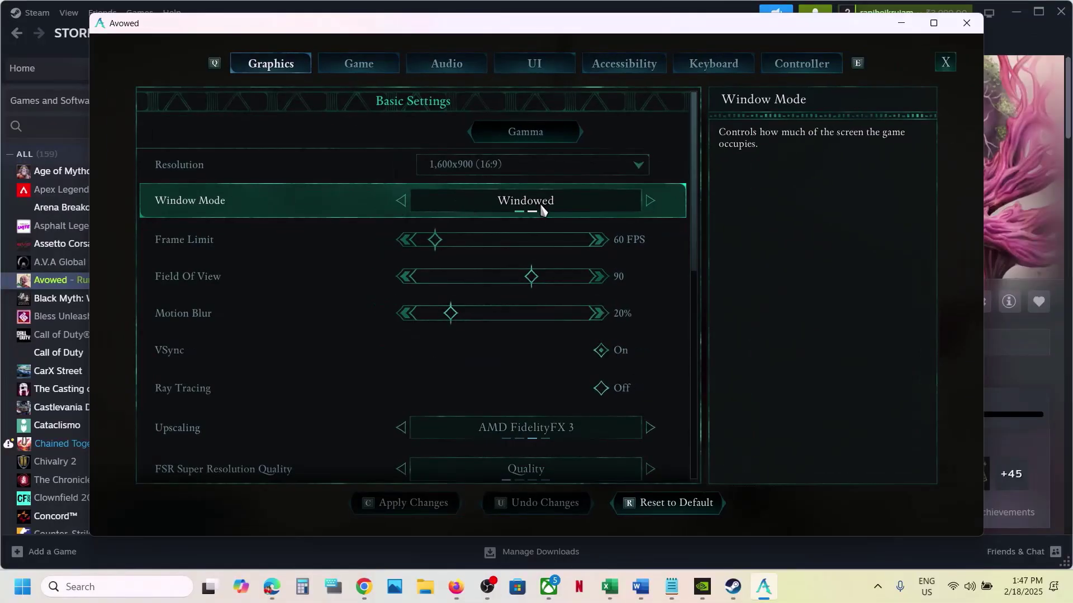
pyautogui.click(509, 171)
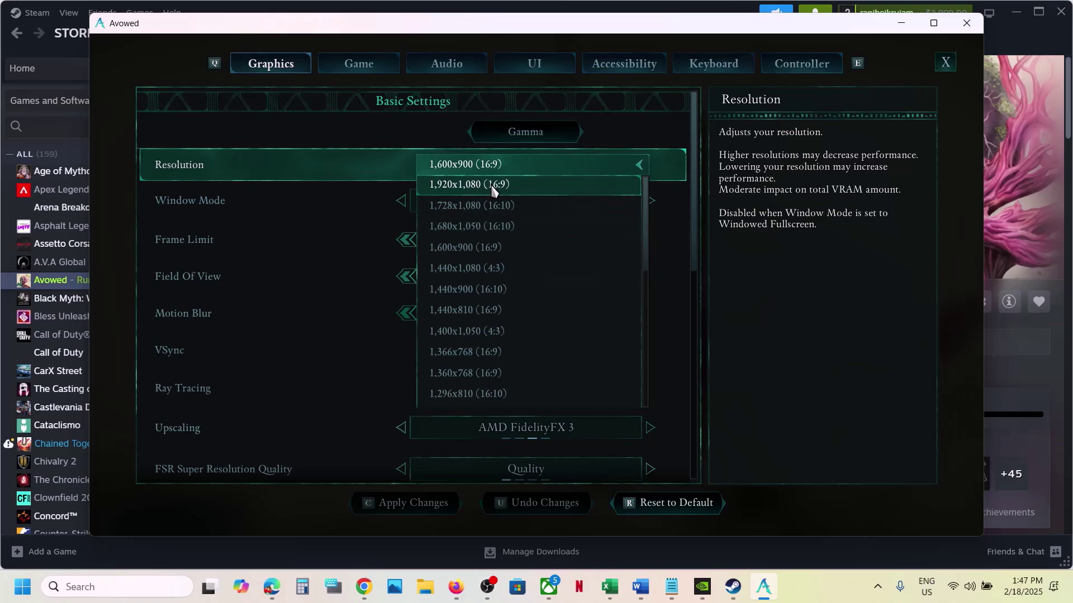
pyautogui.click(412, 124)
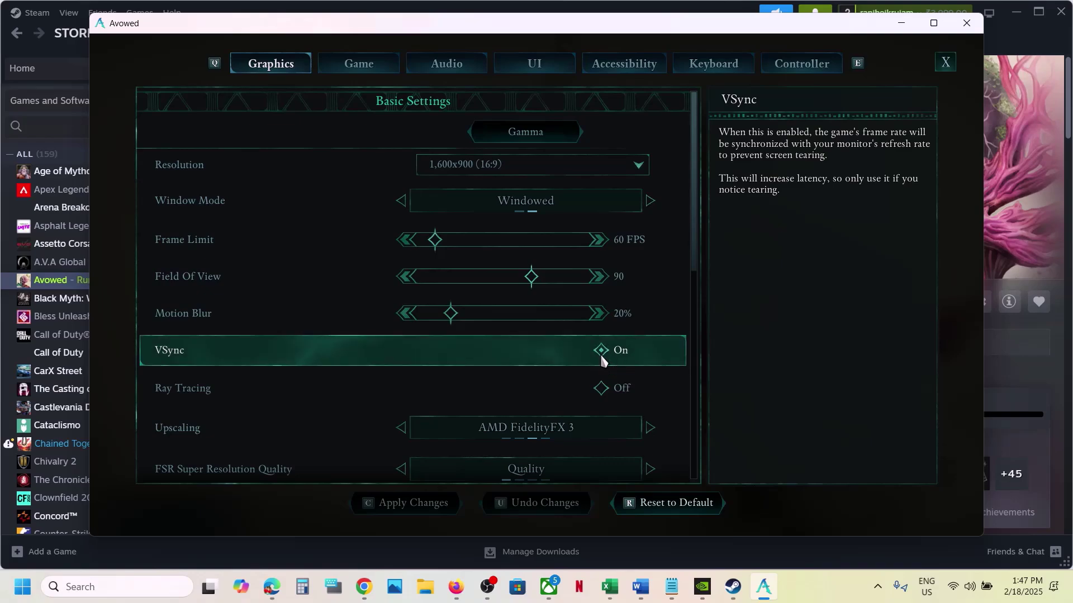
# Toggle ray tracing on and back off in Avowed's basic graphics settings
pyautogui.click(601, 391)
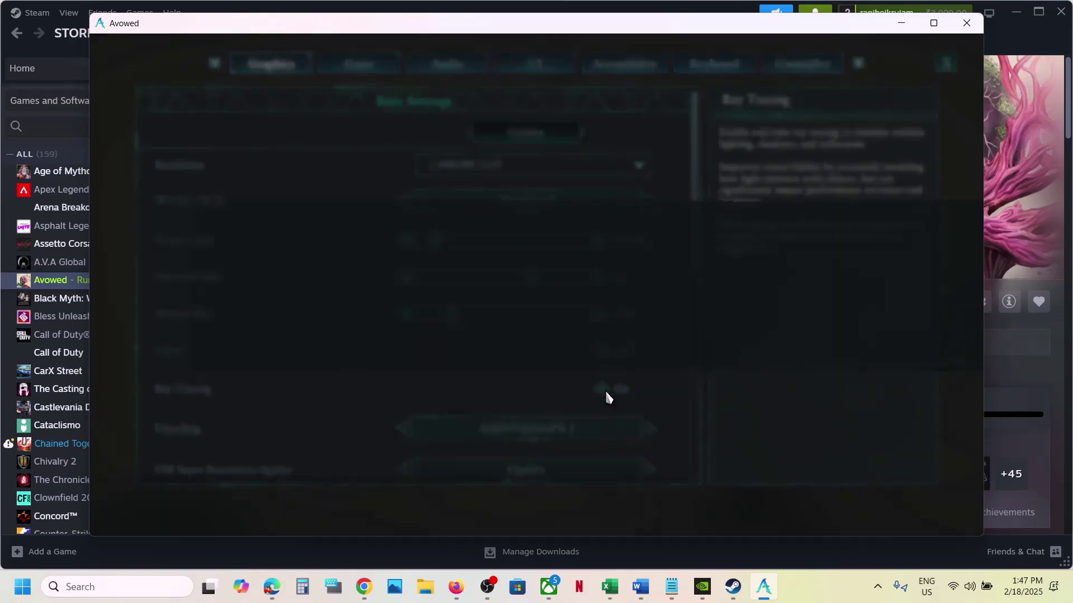
pyautogui.click(543, 332)
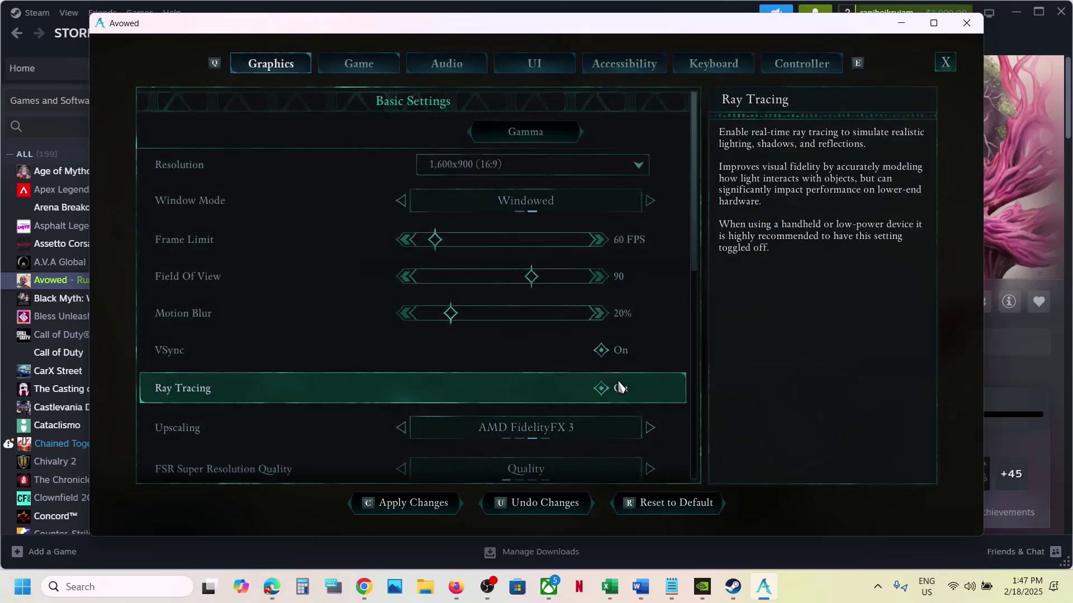
pyautogui.click(600, 390)
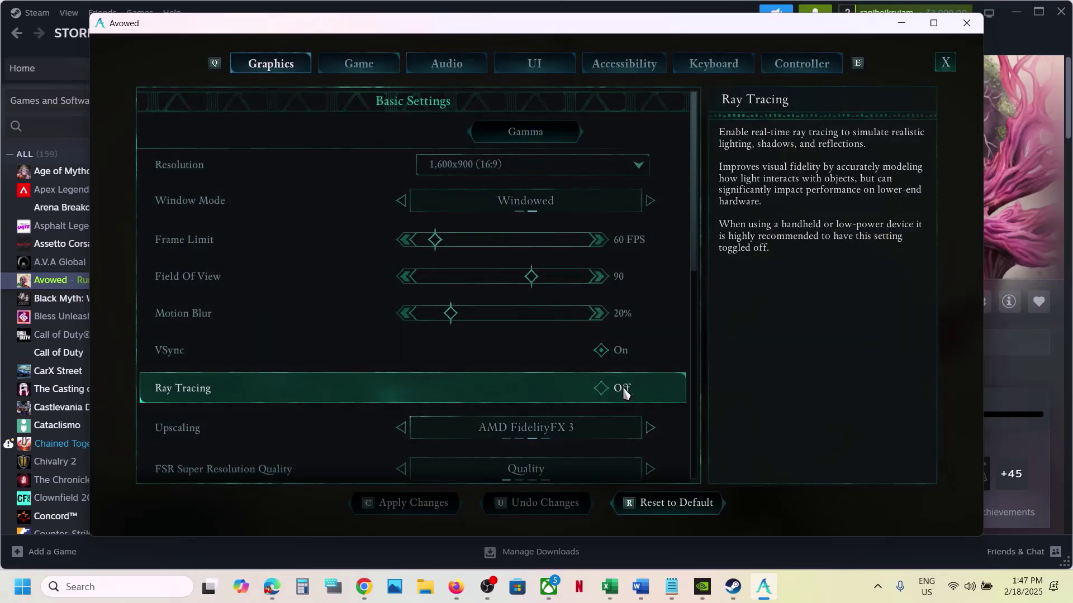
pyautogui.scroll(-1, 581, 386)
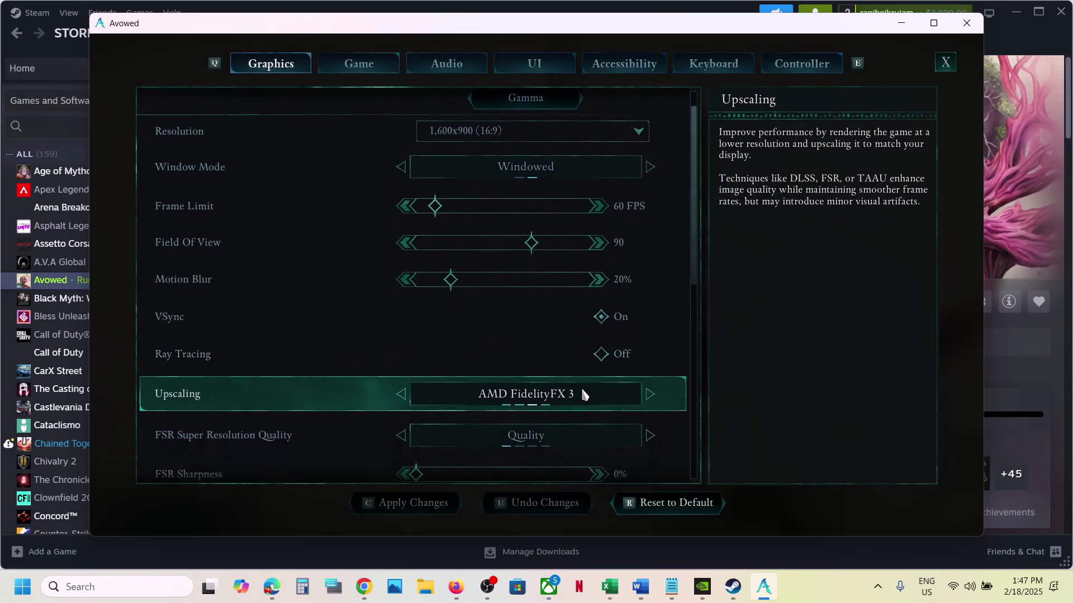
# Turn upscaling off in Avowed's basic graphics settings
pyautogui.scroll(-1, 589, 353)
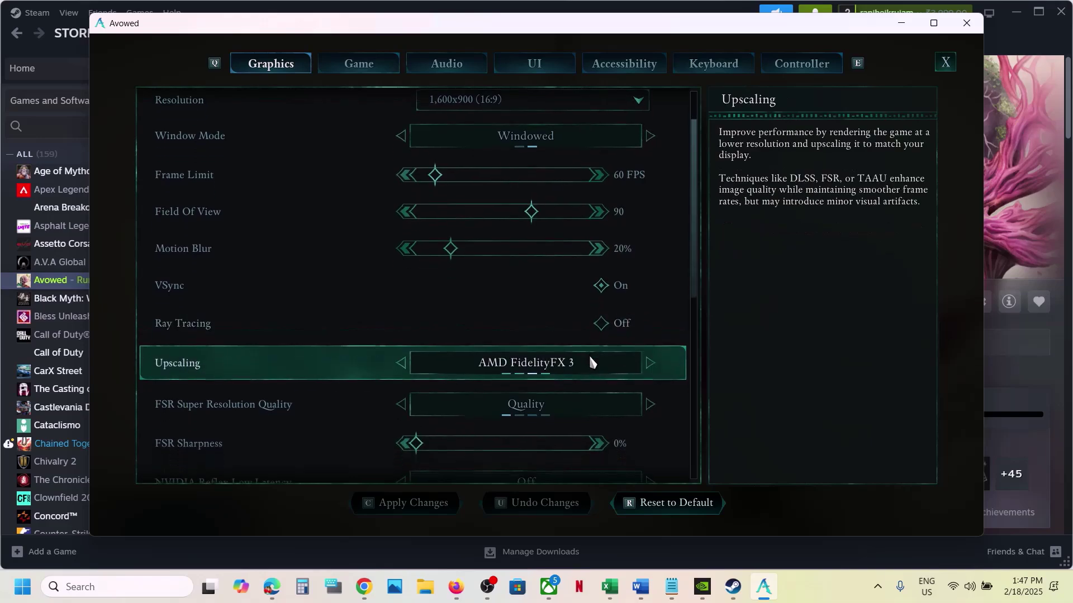
pyautogui.click(401, 362)
pyautogui.click(401, 363)
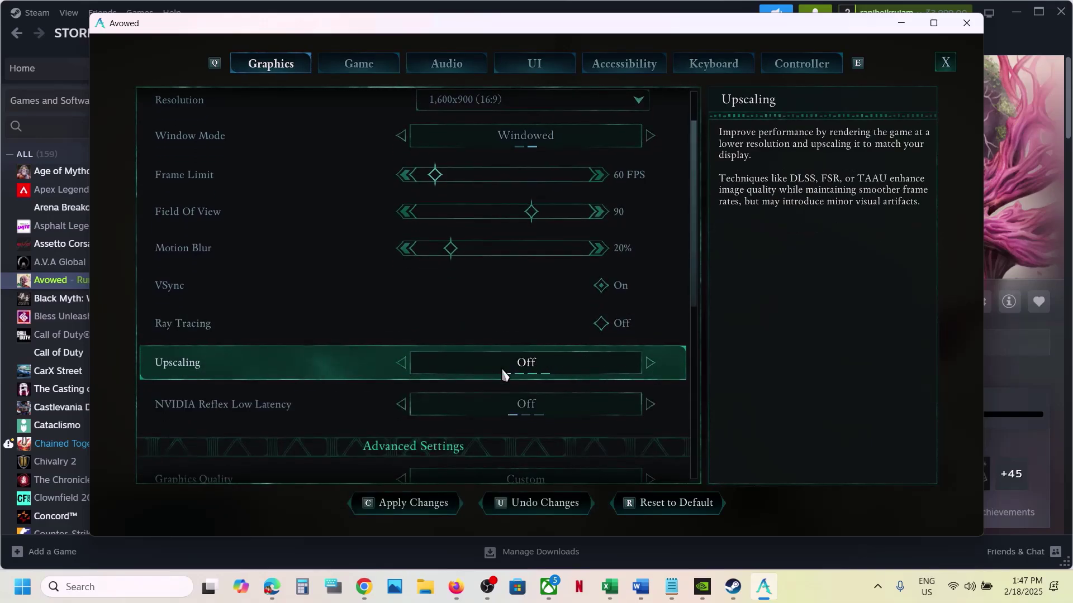
# Set Avowed's overall graphics quality to Low in the advanced settings and apply the changes
pyautogui.scroll(-1, 501, 366)
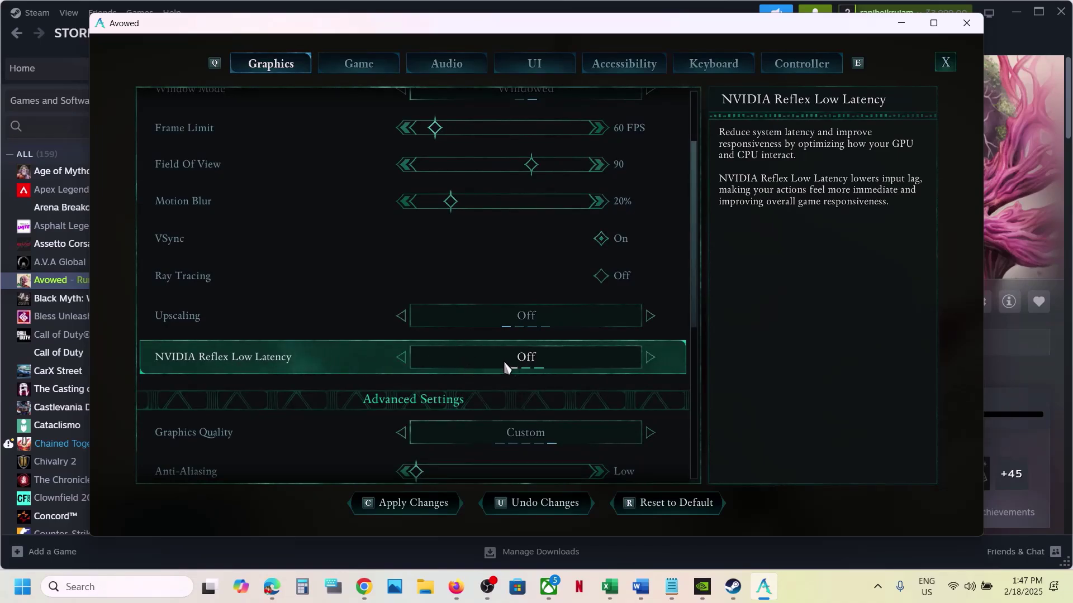
pyautogui.scroll(-2, 489, 368)
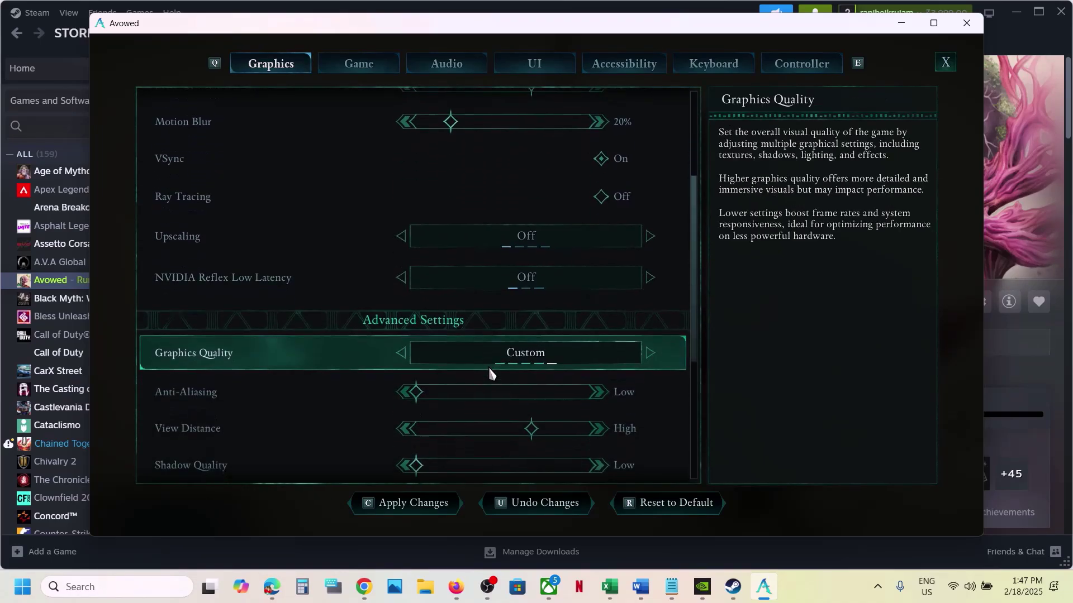
pyautogui.scroll(-2, 489, 373)
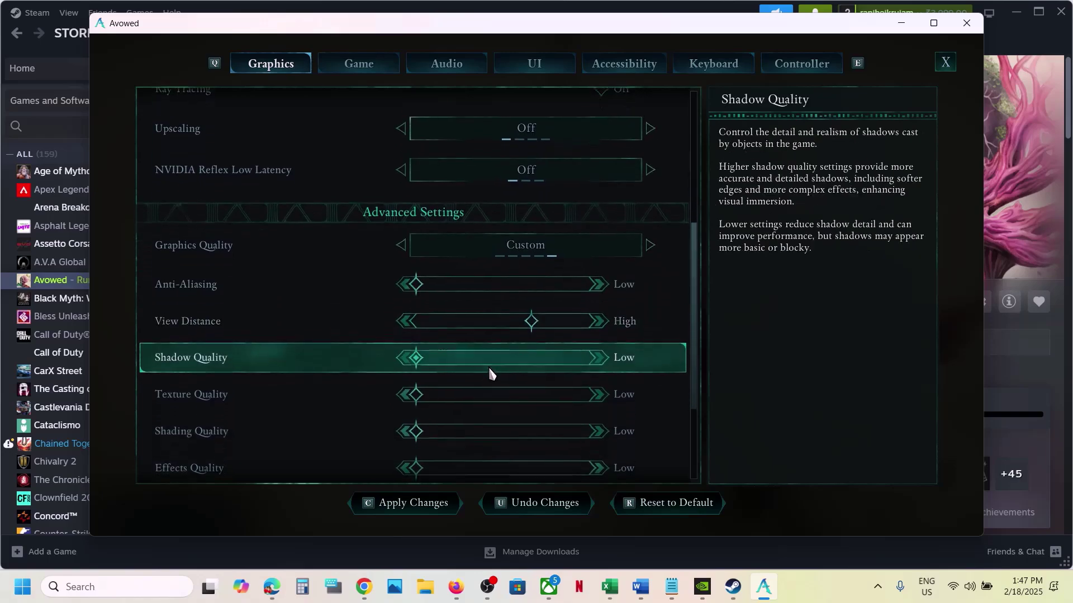
pyautogui.click(401, 240)
pyautogui.click(401, 241)
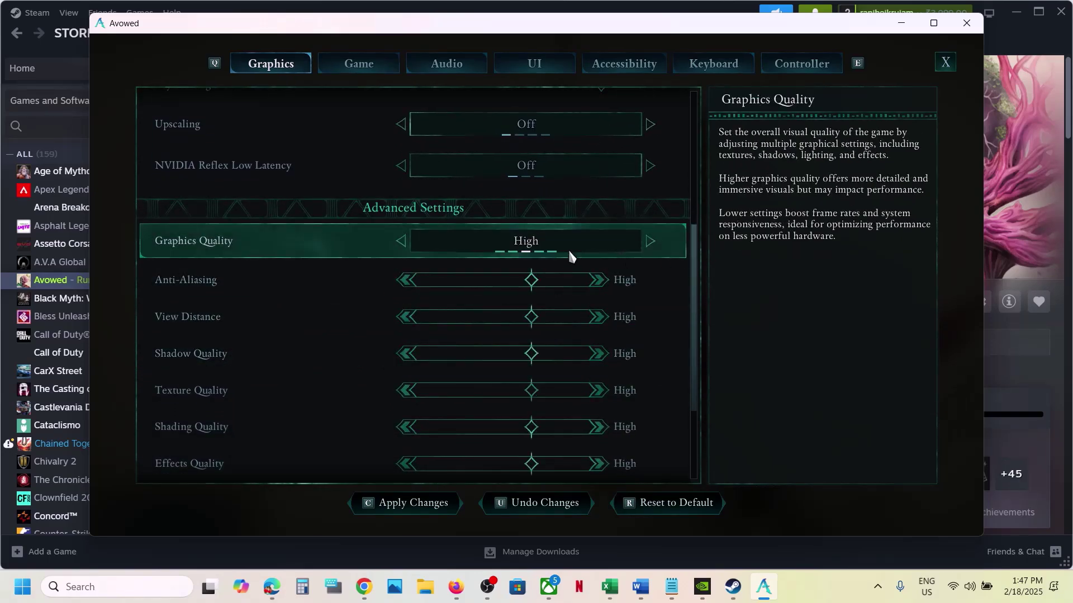
pyautogui.click(401, 241)
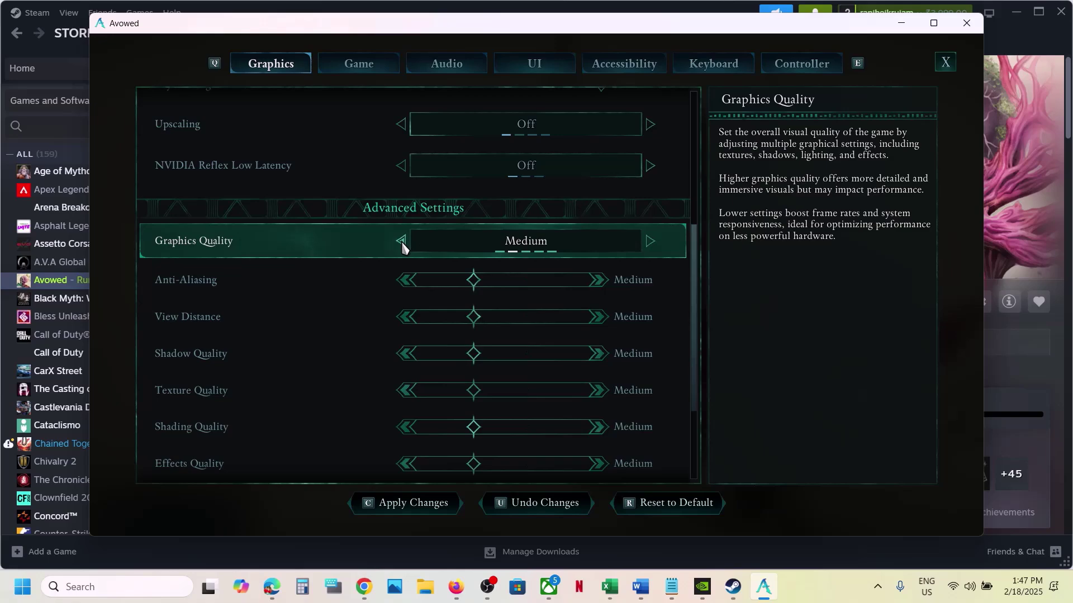
pyautogui.click(401, 241)
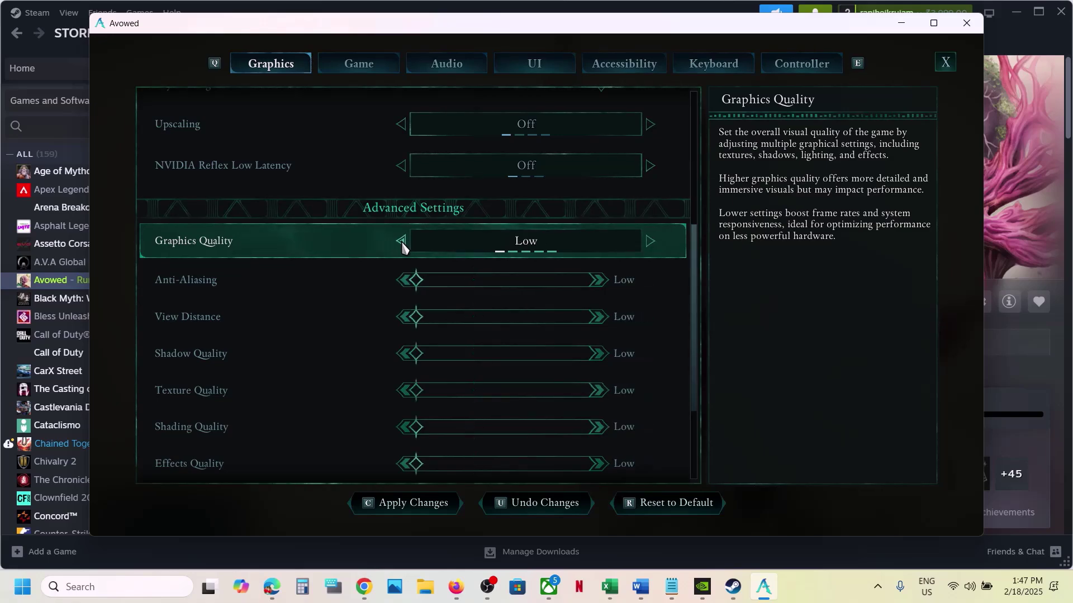
pyautogui.scroll(-2, 561, 357)
pyautogui.scroll(-3, 560, 358)
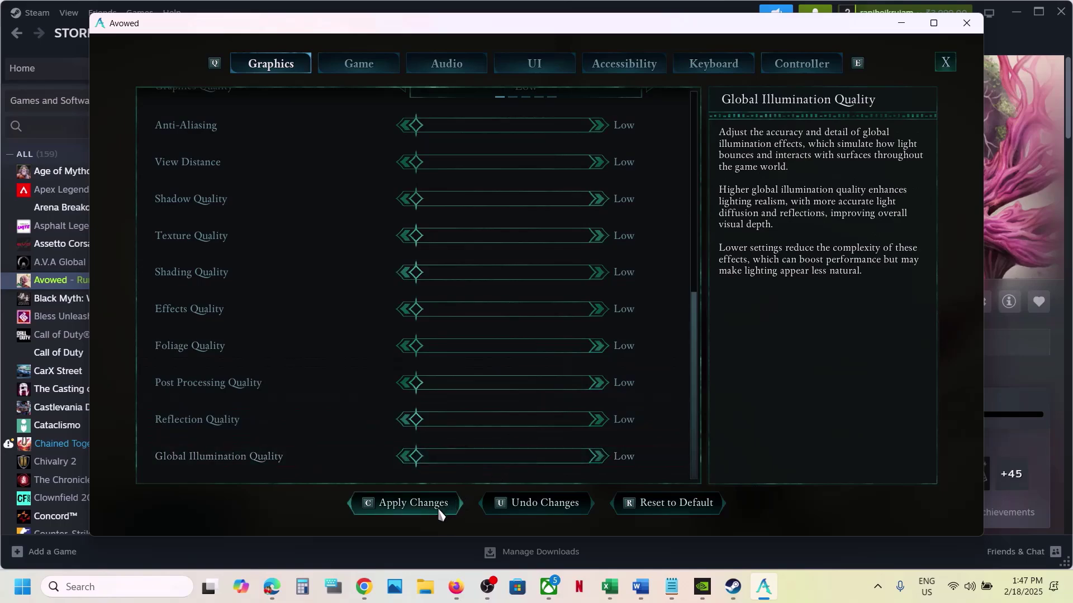
pyautogui.click(416, 515)
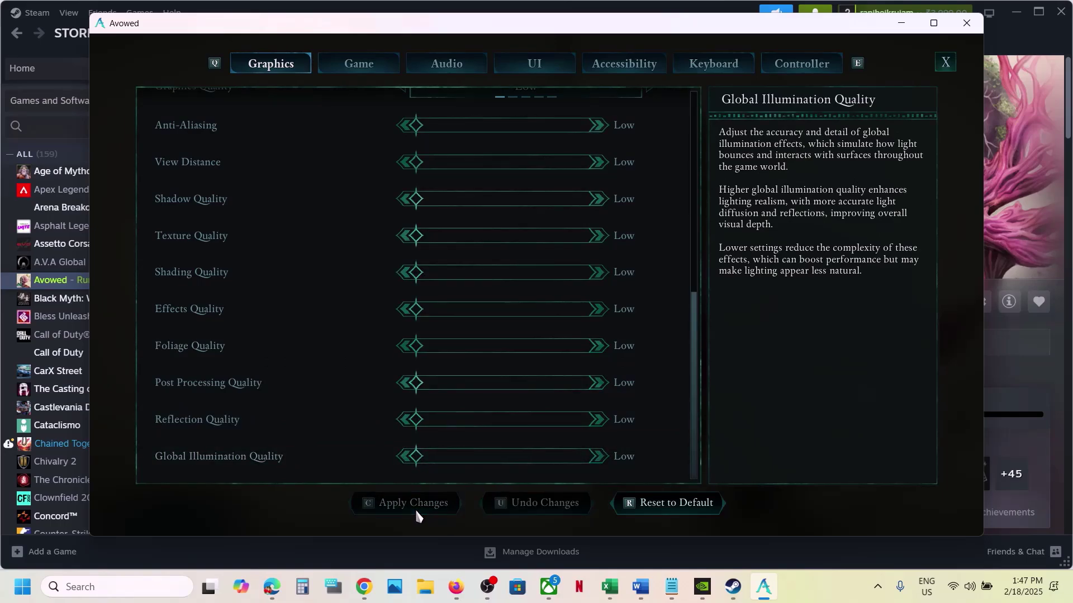
pyautogui.scroll(10, 518, 419)
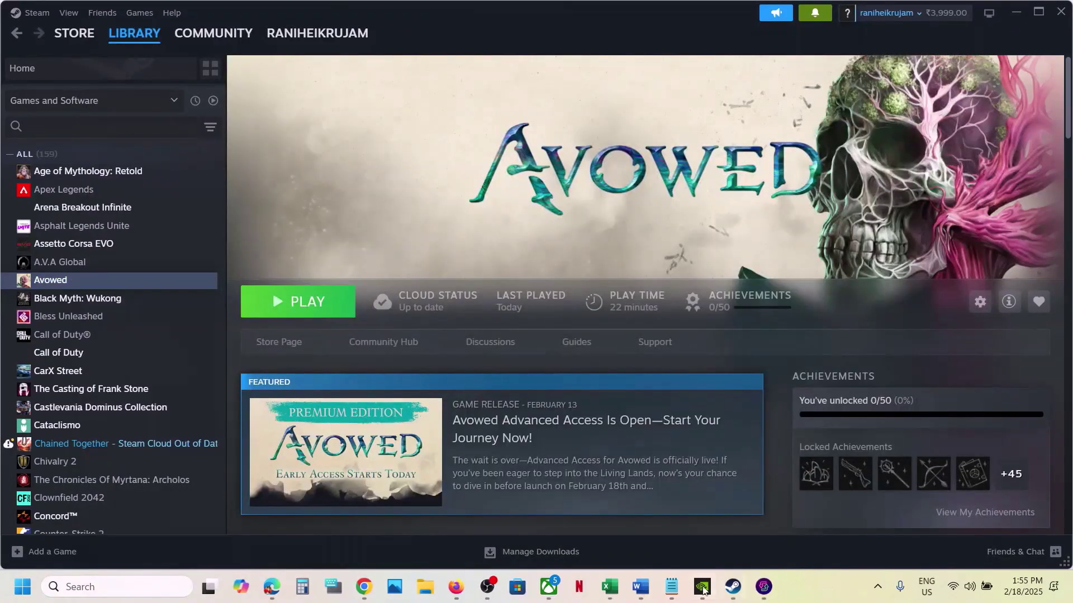
# Switch to the Word document and read step 7, on running the game as an administrator and in compatibility mode
pyautogui.click(648, 588)
pyautogui.scroll(-5, 488, 395)
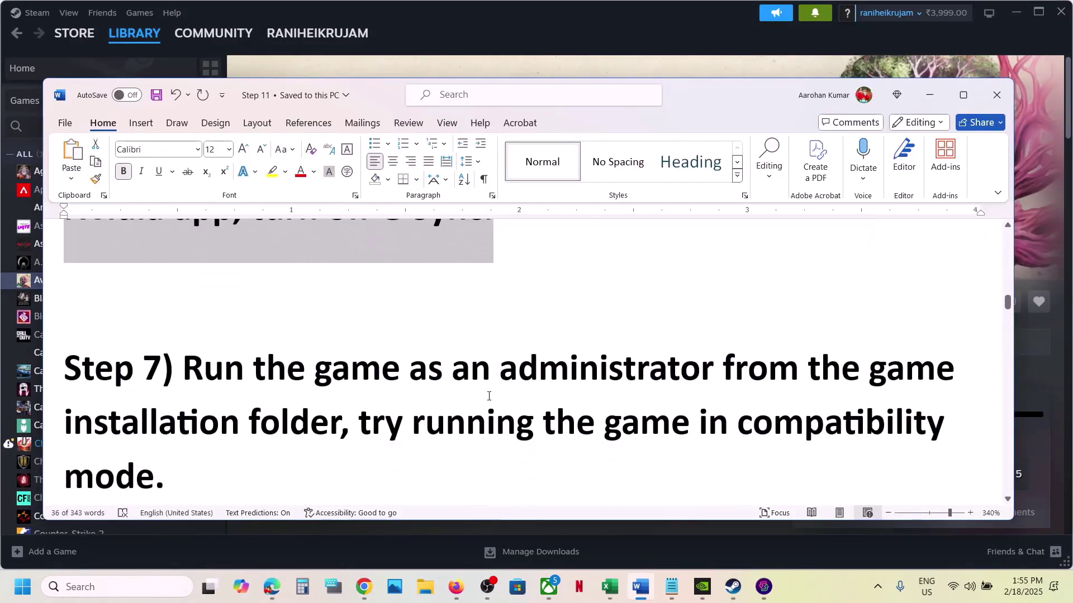
pyautogui.moveTo(184, 313); pyautogui.dragTo(340, 368)
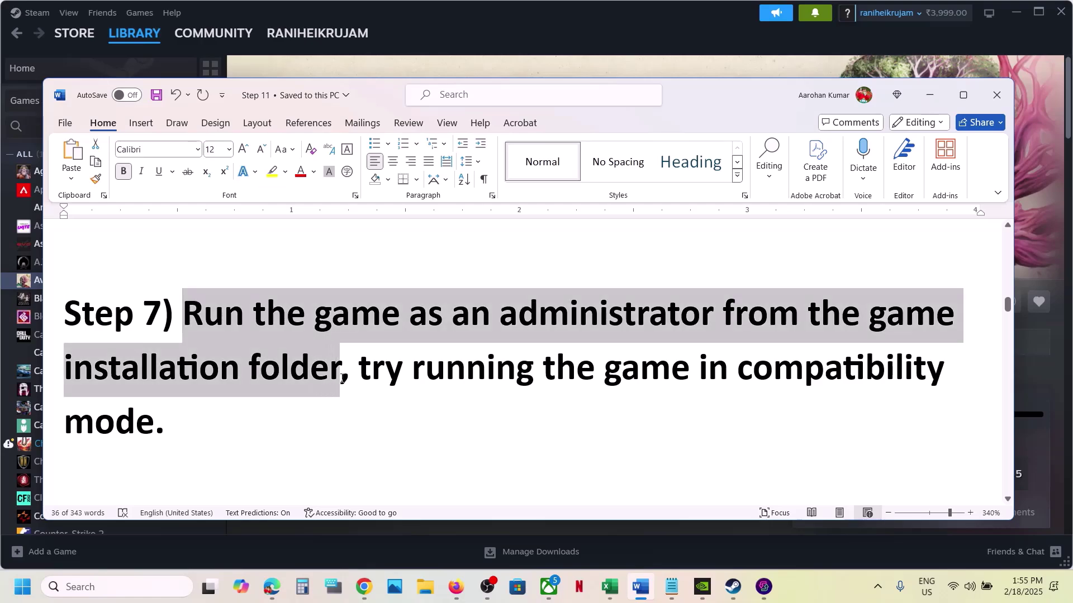
# Return to Steam, browse Avowed's local files and open the Alabama > Binaries > Win64 folder
pyautogui.click(422, 20)
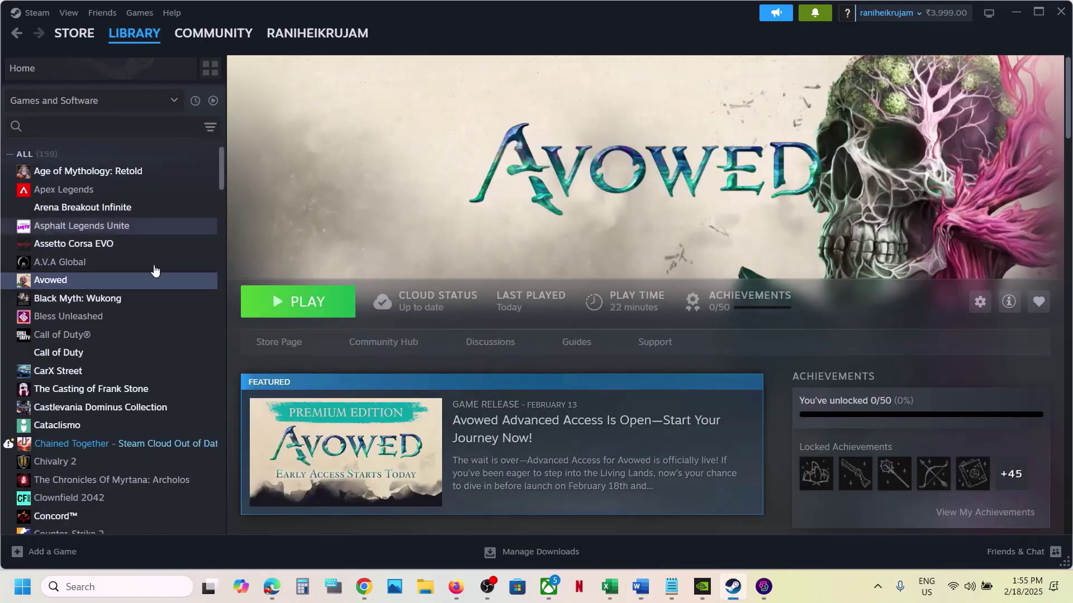
pyautogui.rightClick(83, 282)
pyautogui.moveTo(145, 369)
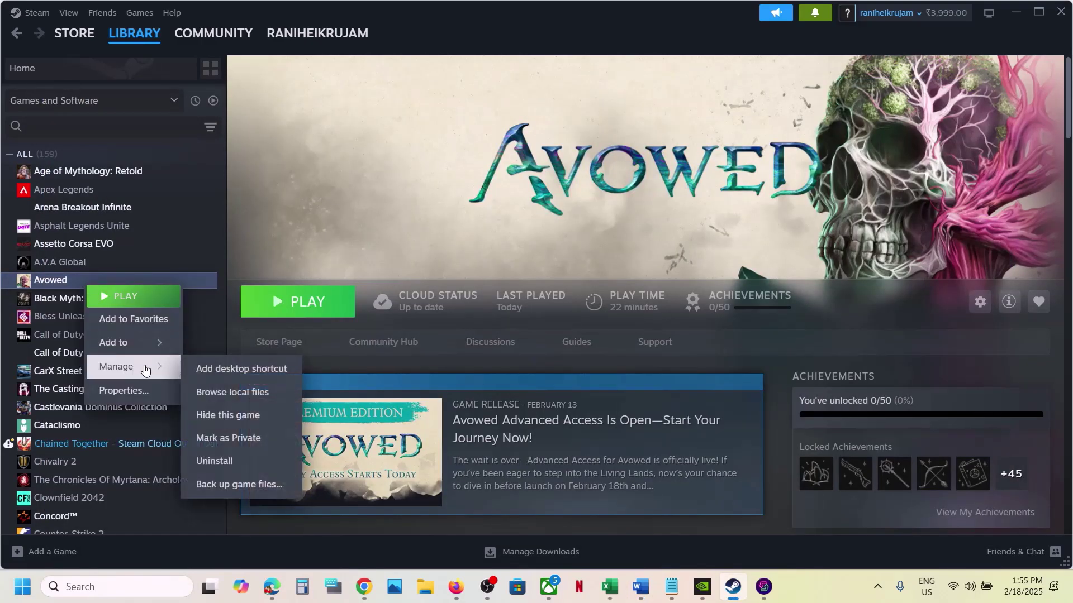
pyautogui.click(256, 394)
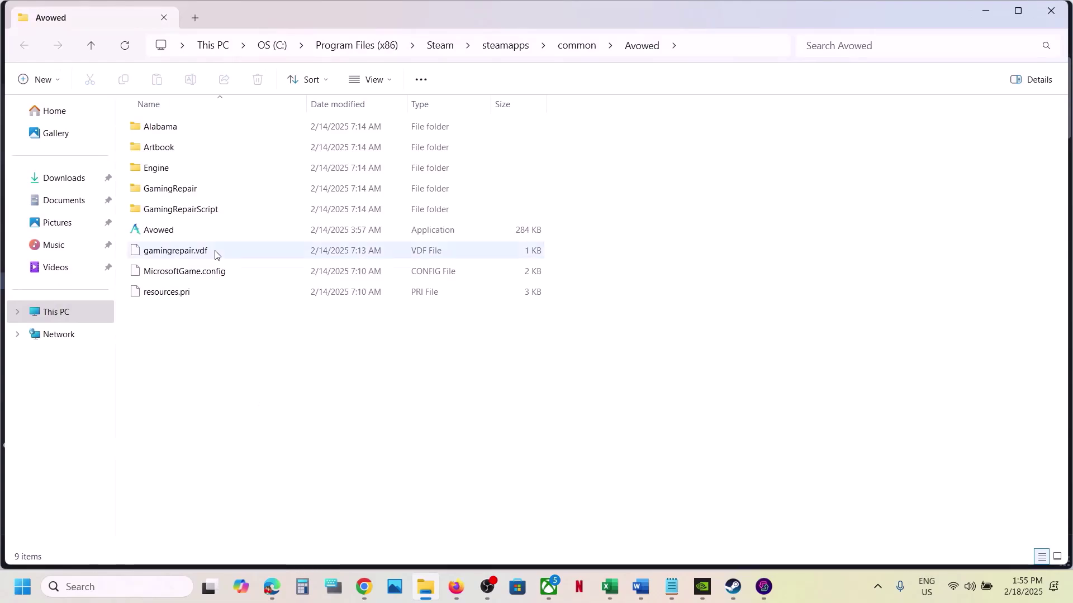
pyautogui.doubleClick(174, 133)
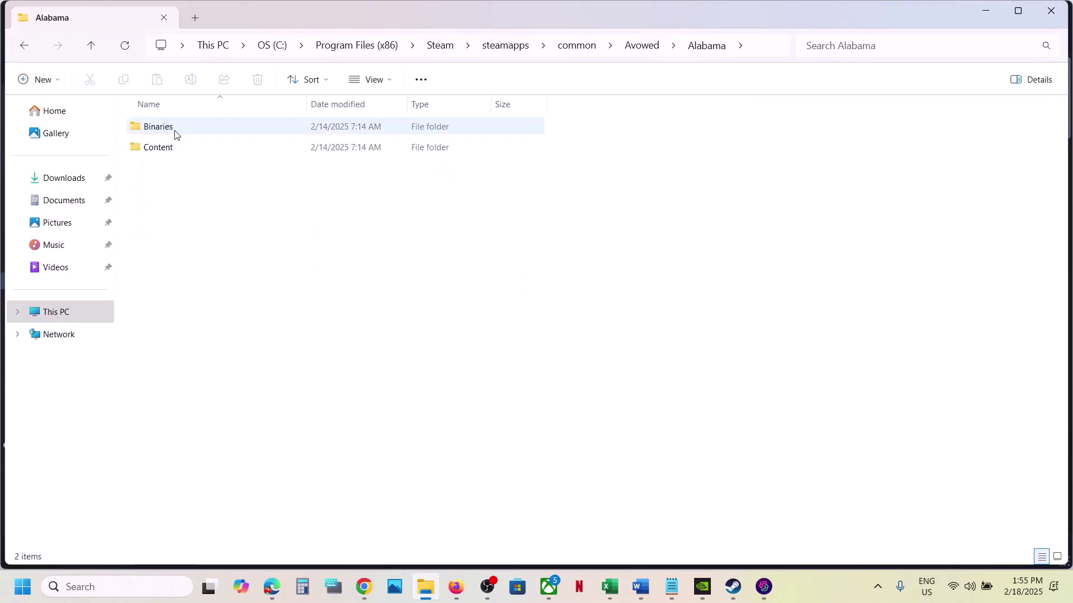
pyautogui.doubleClick(174, 133)
pyautogui.doubleClick(174, 132)
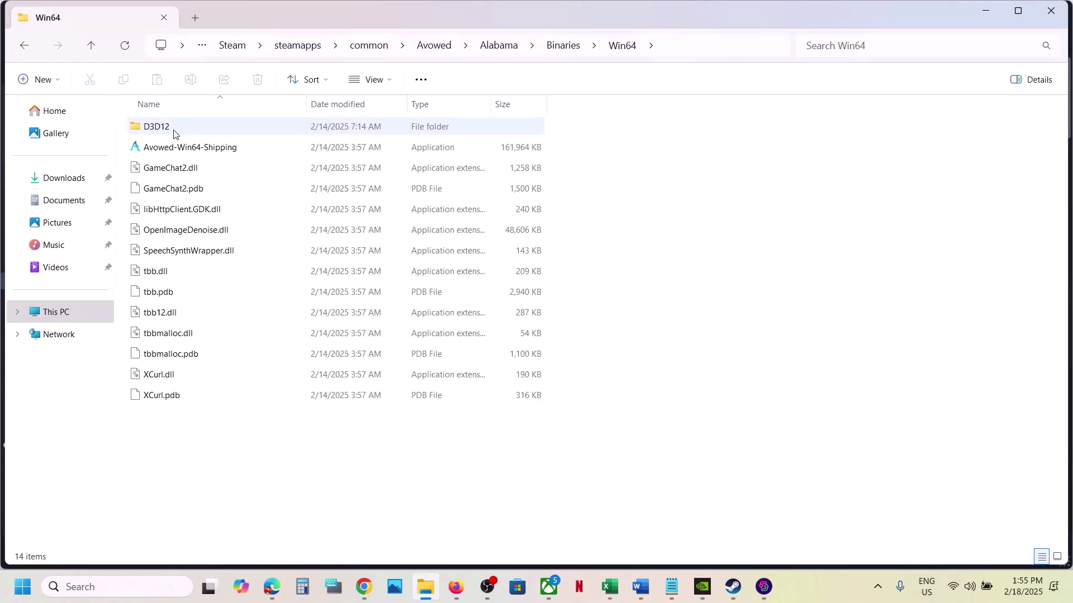
# Set the Avowed-Win64-Shipping application to run as an administrator in its compatibility properties and save the change
pyautogui.click(211, 148)
pyautogui.rightClick(210, 149)
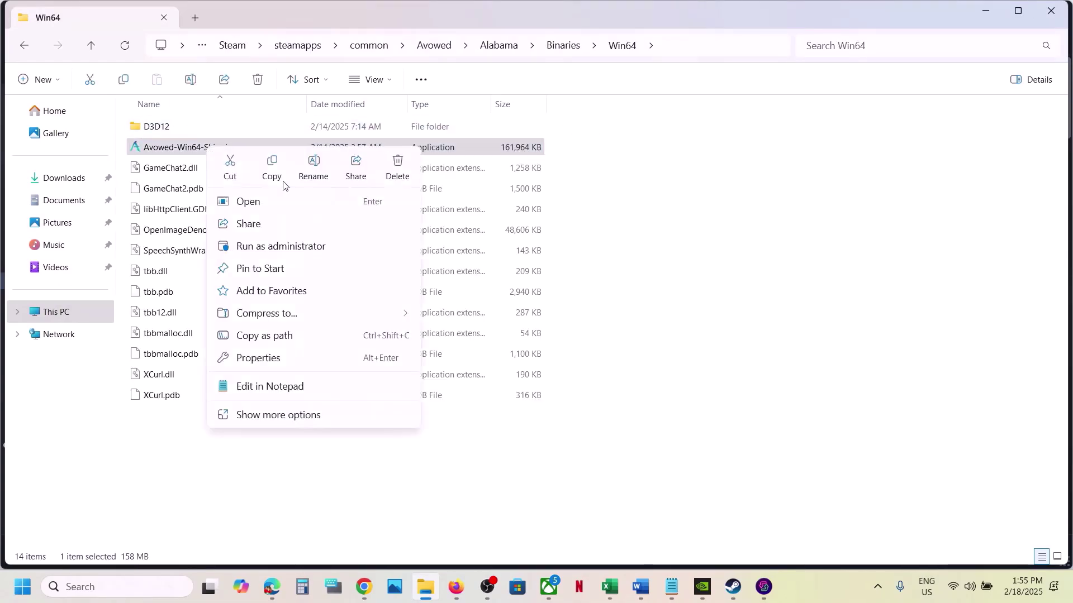
pyautogui.click(280, 358)
pyautogui.click(334, 196)
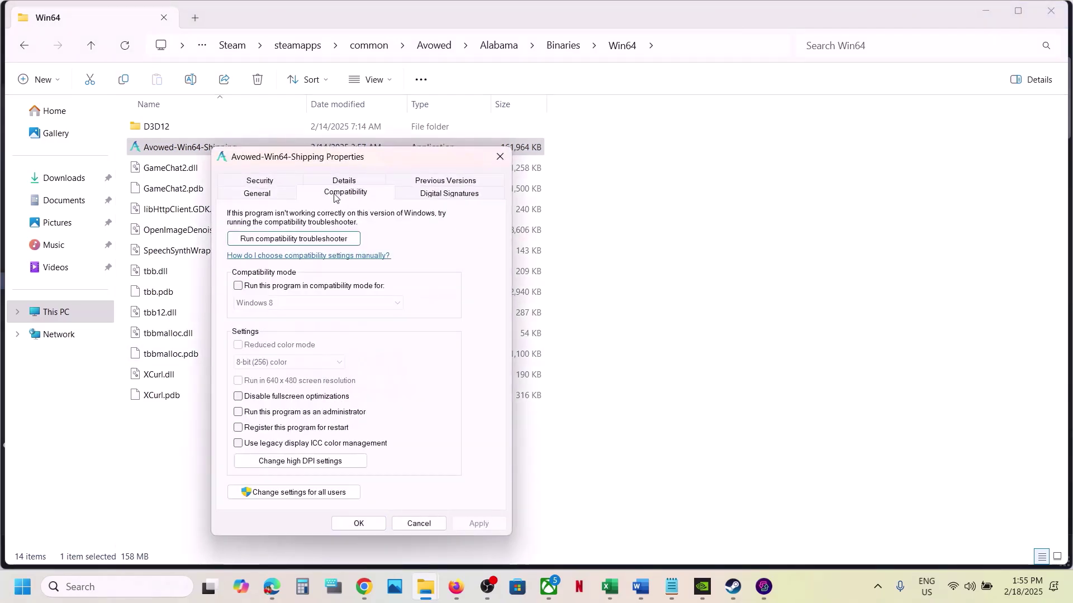
pyautogui.click(239, 411)
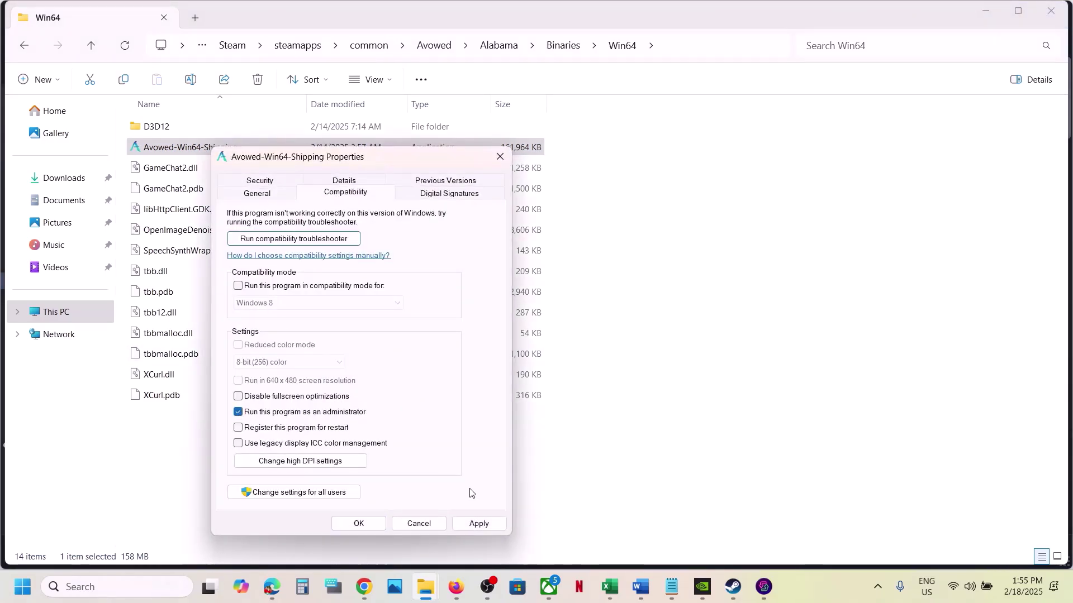
pyautogui.click(479, 523)
pyautogui.click(360, 523)
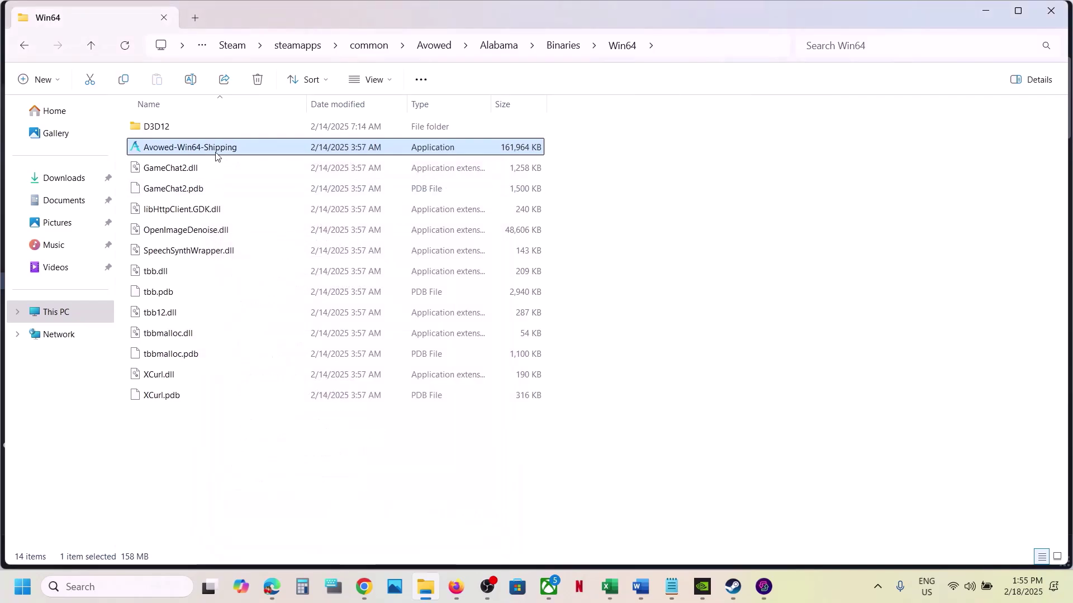
# Enable compatibility mode for Windows 8 on the Avowed-Win64-Shipping application and save the change
pyautogui.rightClick(222, 149)
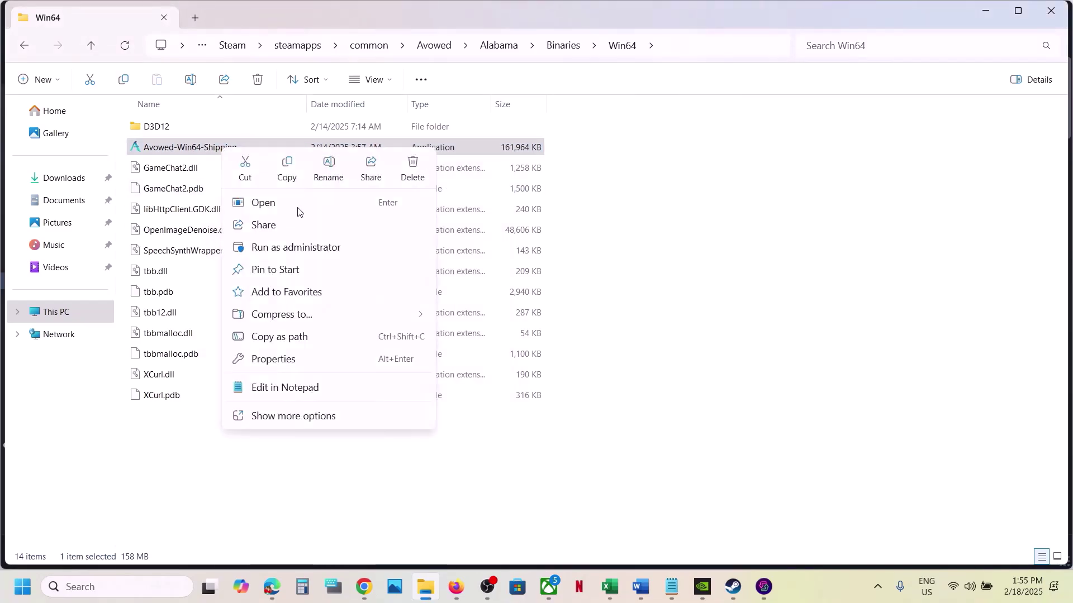
pyautogui.click(290, 359)
pyautogui.click(359, 197)
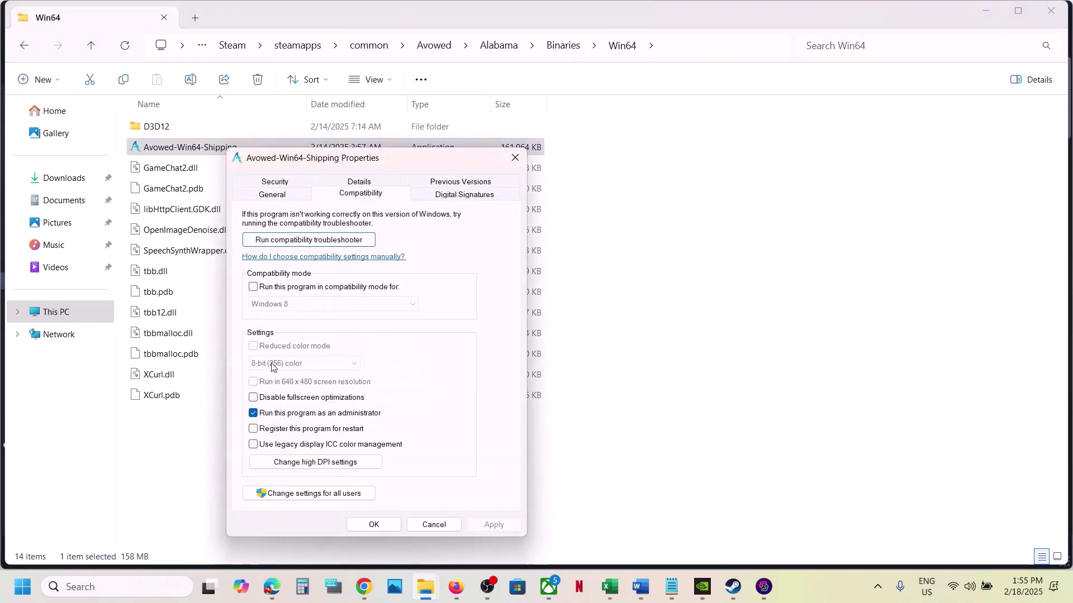
pyautogui.click(255, 286)
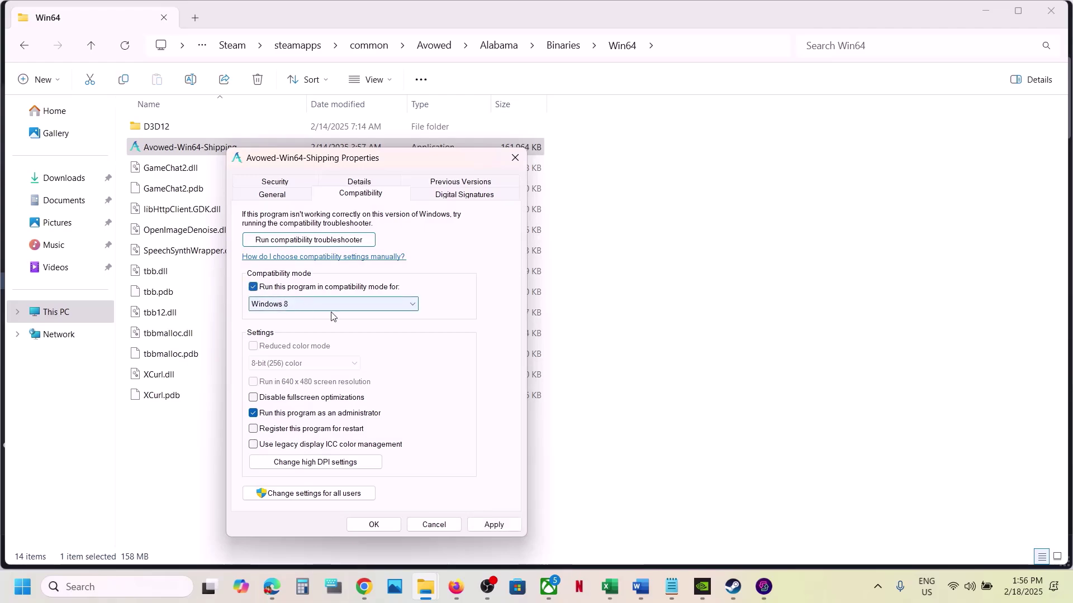
pyautogui.click(496, 527)
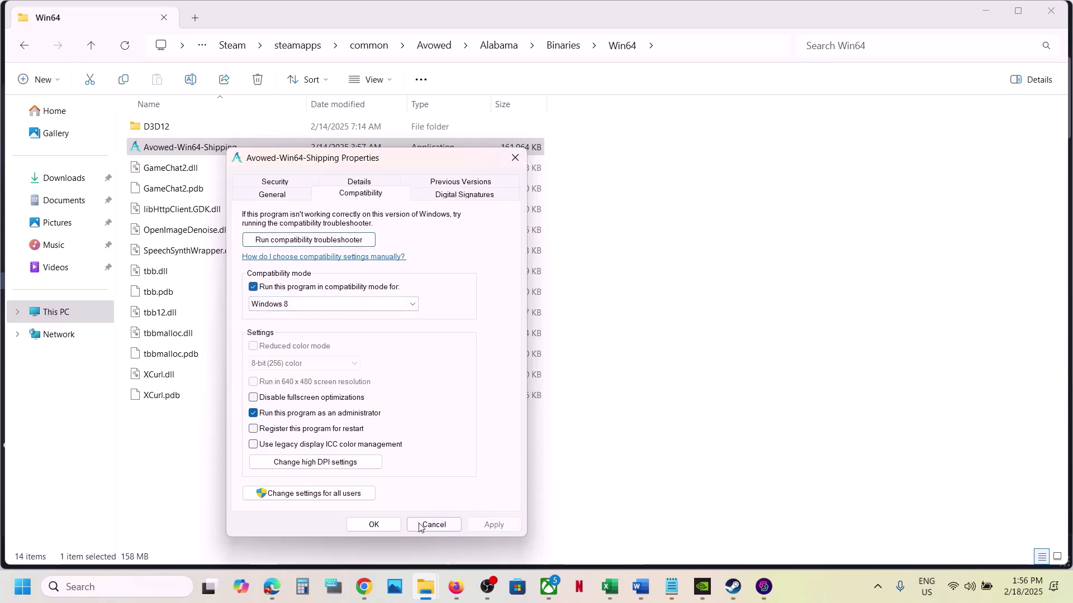
pyautogui.click(375, 526)
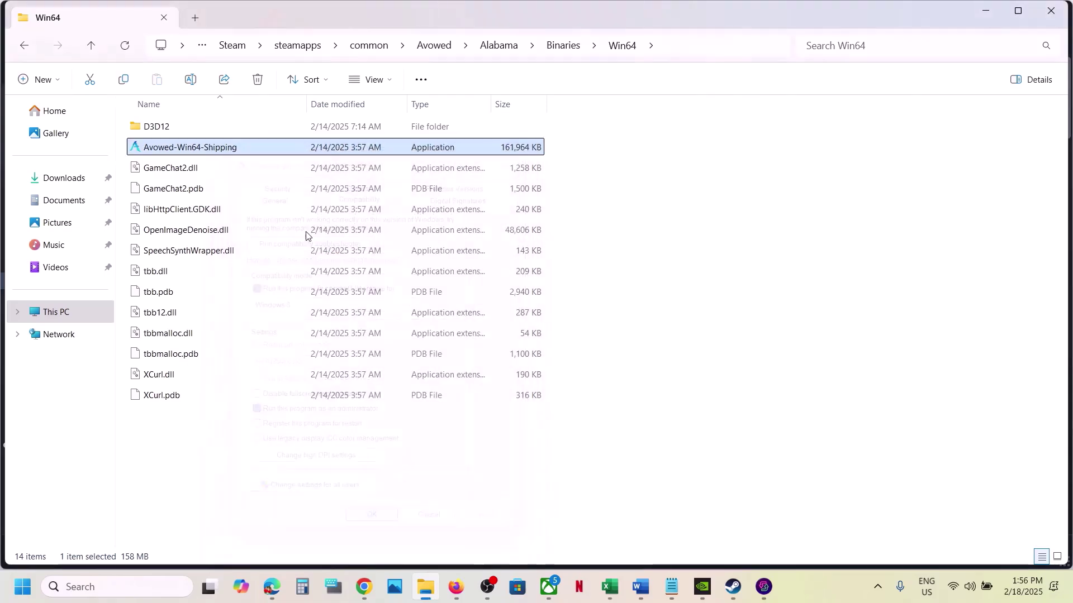
# Set Avowed-Win64-Shipping's compatibility mode to Windows 7, disable fullscreen optimizations and save the properties
pyautogui.rightClick(234, 152)
pyautogui.click(302, 361)
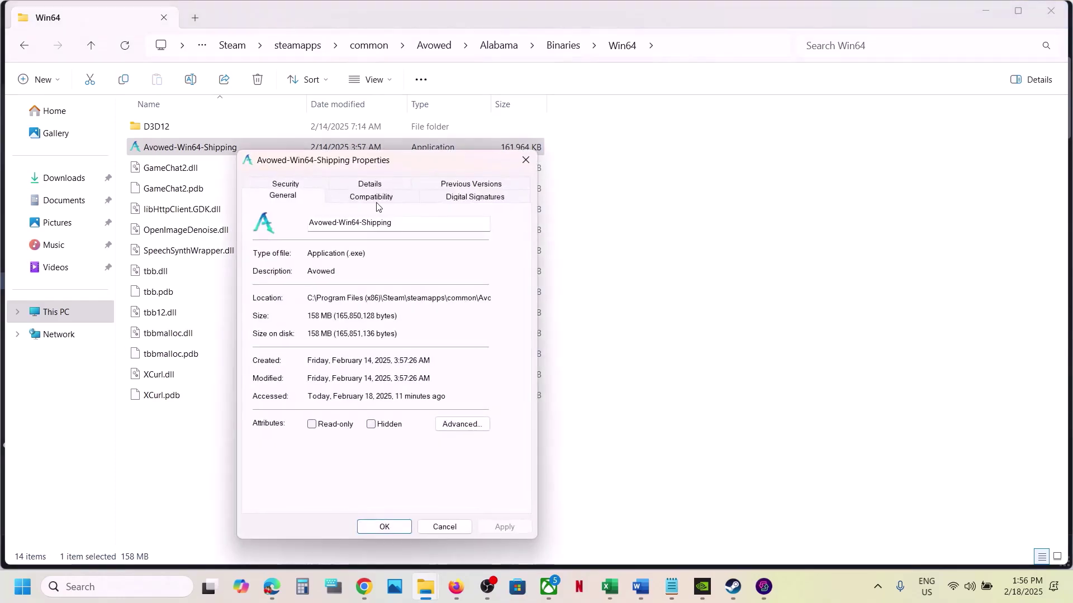
pyautogui.click(372, 196)
pyautogui.click(284, 310)
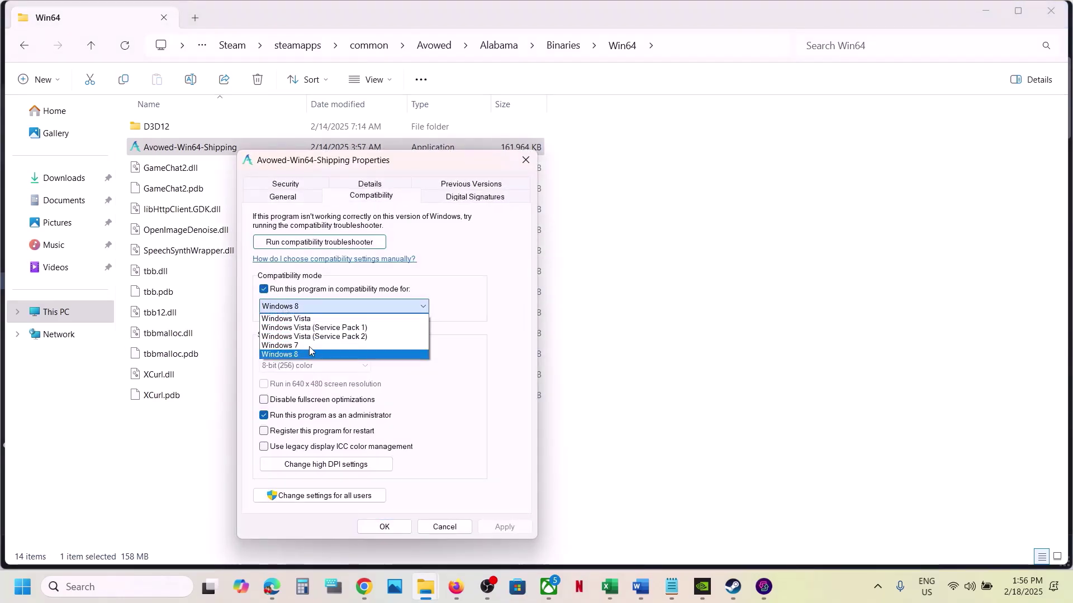
pyautogui.click(304, 346)
pyautogui.click(509, 527)
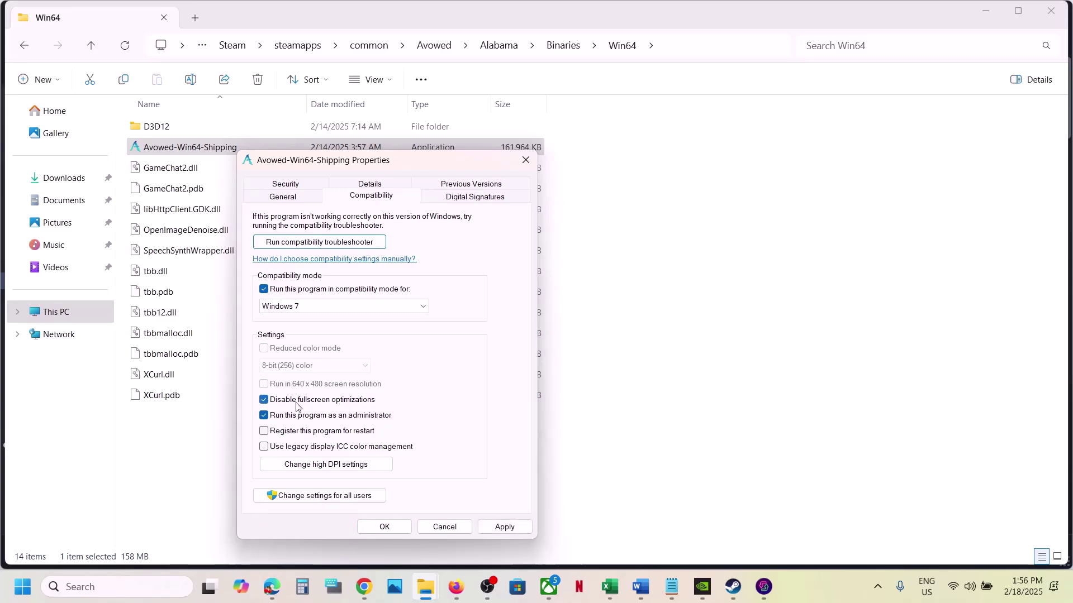
pyautogui.click(509, 527)
pyautogui.click(391, 528)
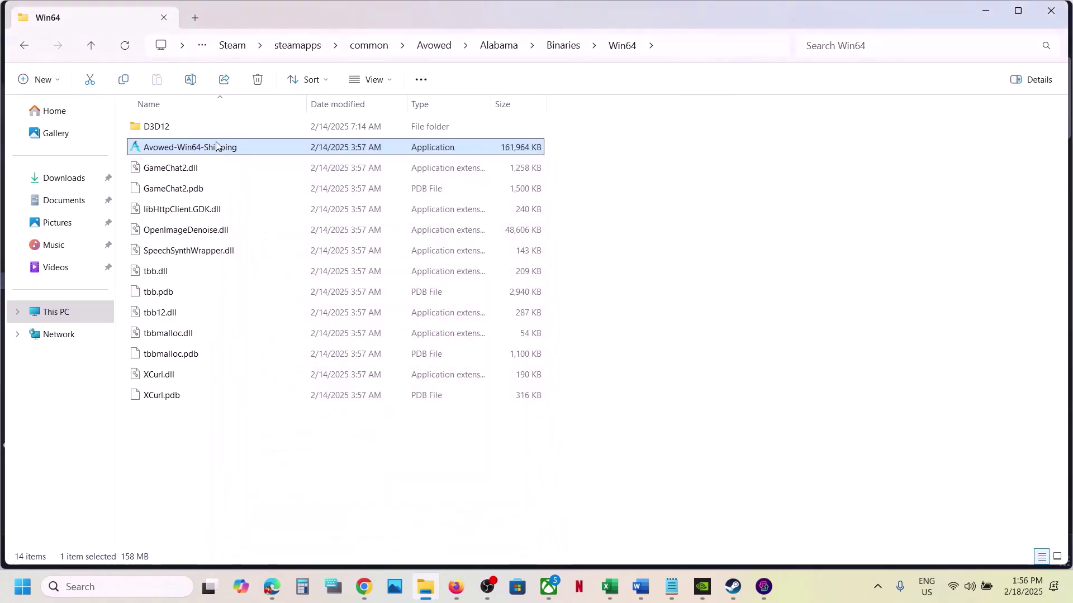
# Turn off compatibility mode and the disable-fullscreen-optimizations option for the Avowed-Win64-Shipping application and save its properties
pyautogui.rightClick(206, 150)
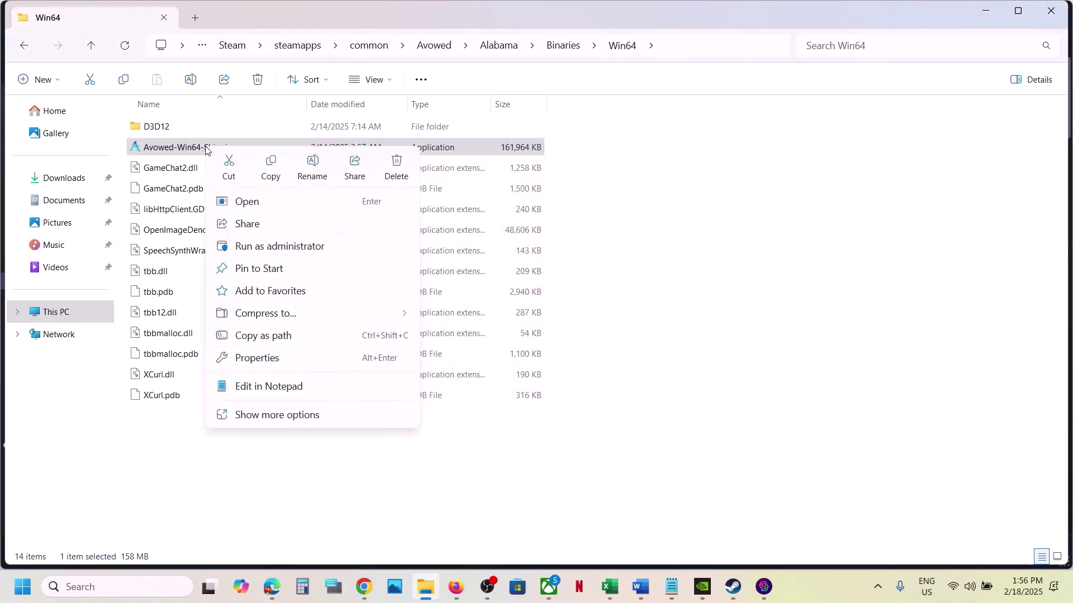
pyautogui.click(282, 362)
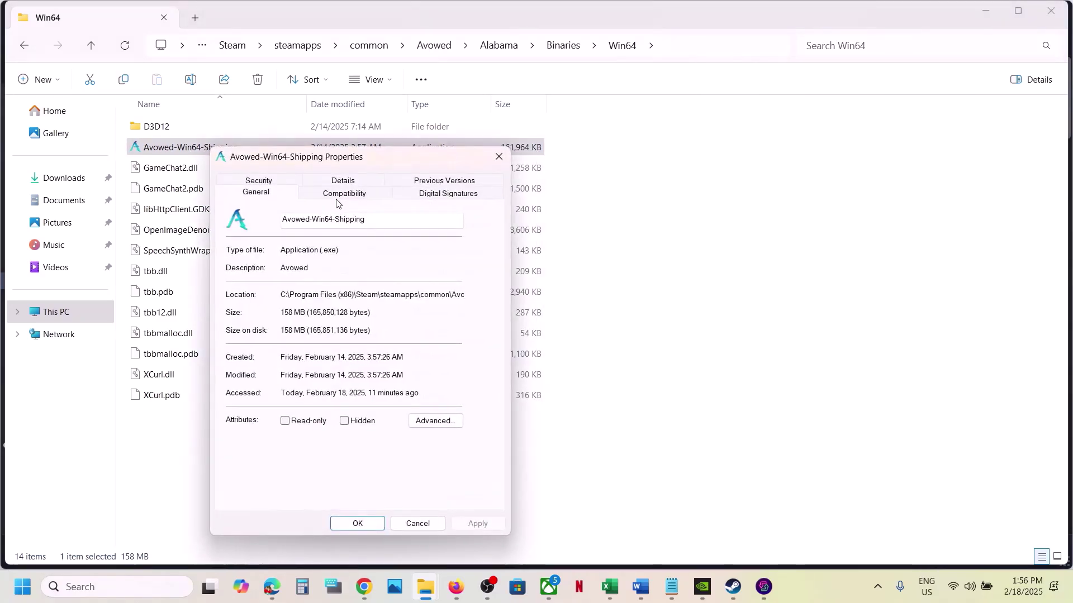
pyautogui.click(335, 196)
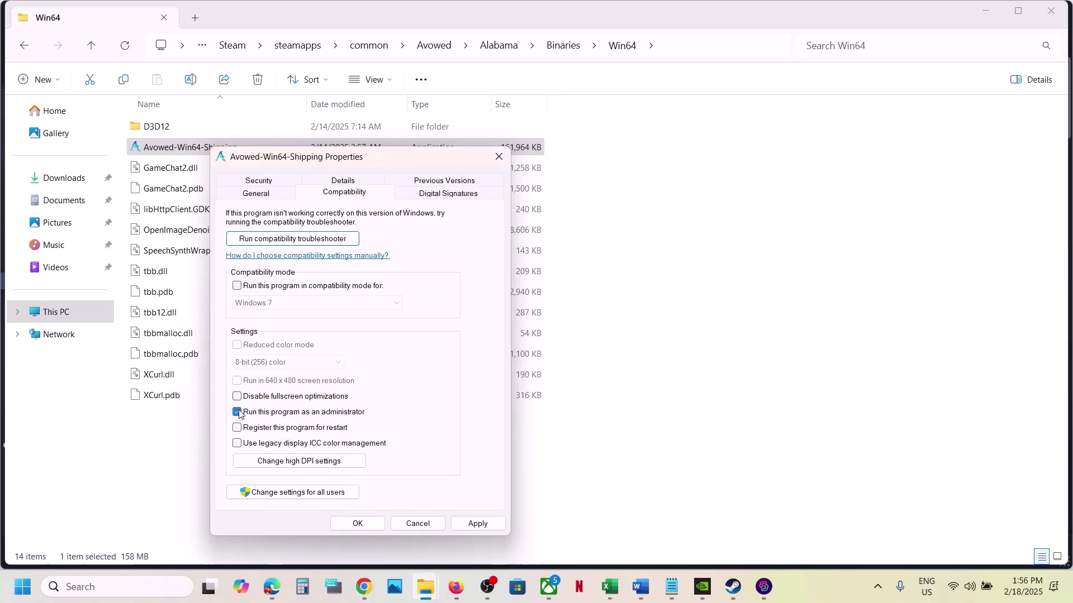
pyautogui.click(353, 526)
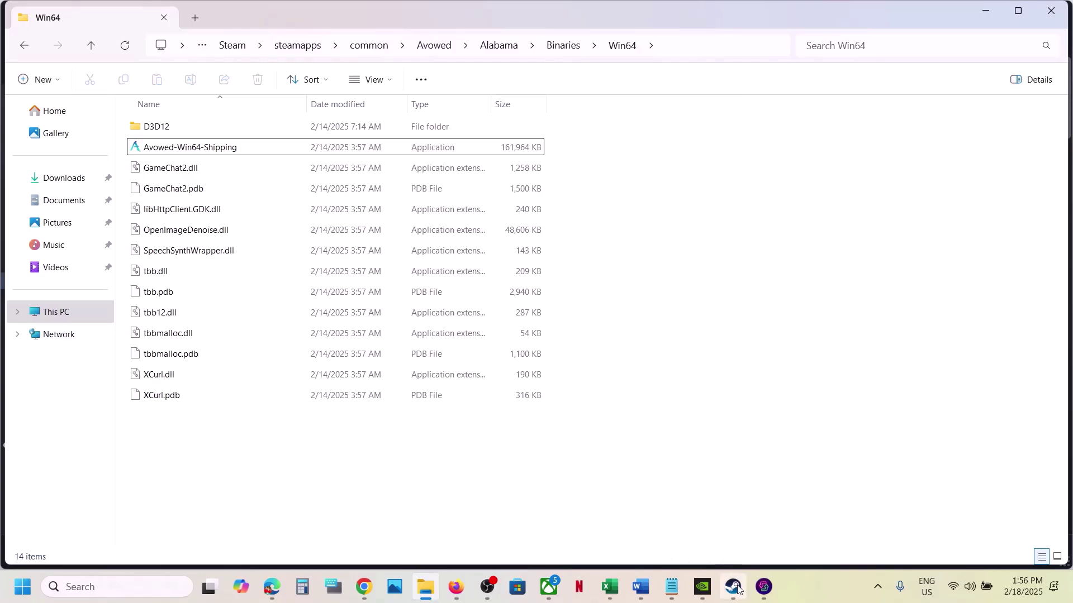
# Switch to the Word document and highlight the Step 8 instruction on allowing the game exe through antivirus, Windows Security and Firewall
pyautogui.press('Return')
pyautogui.click(641, 592)
pyautogui.scroll(-6, 400, 402)
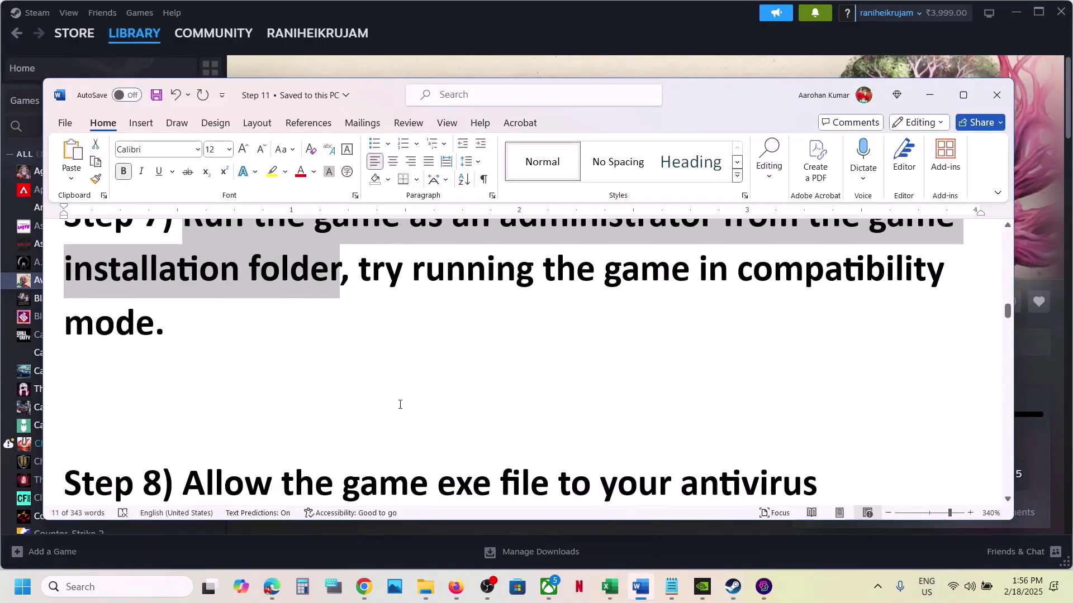
pyautogui.moveTo(189, 356); pyautogui.dragTo(197, 397)
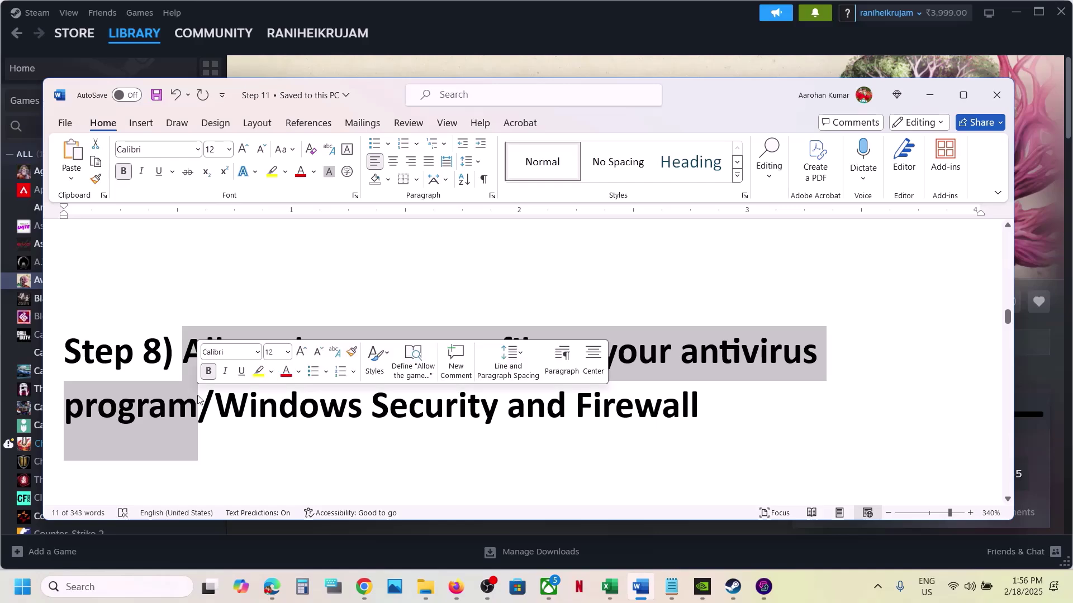
pyautogui.click(198, 396)
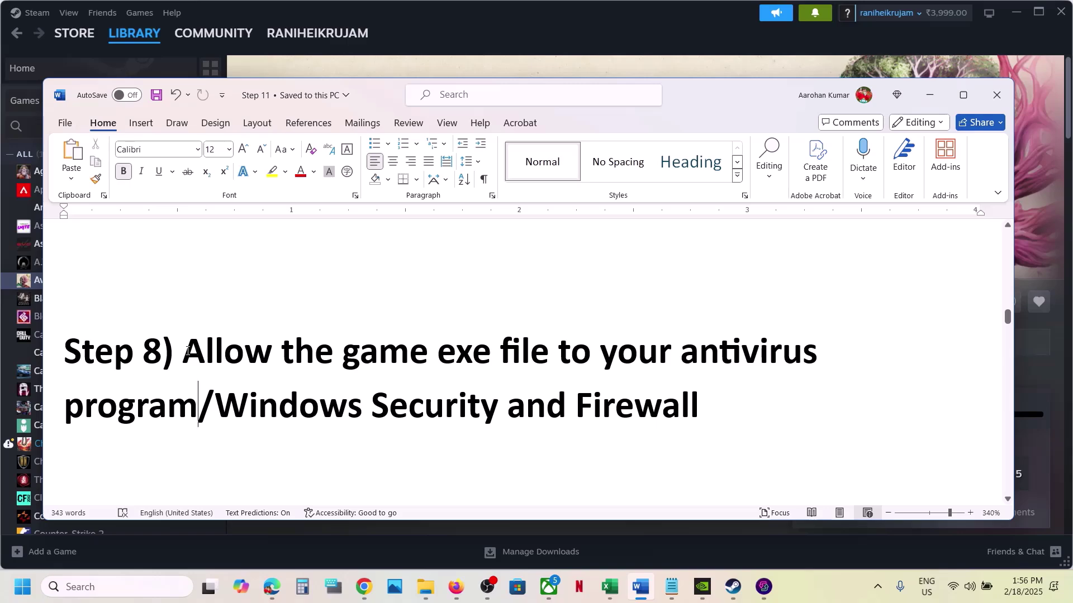
pyautogui.moveTo(203, 359); pyautogui.dragTo(611, 426)
pyautogui.click(610, 426)
# Open the list of apps allowed through Controlled folder access in the ransomware protection settings of Windows Security
pyautogui.press('super+i')
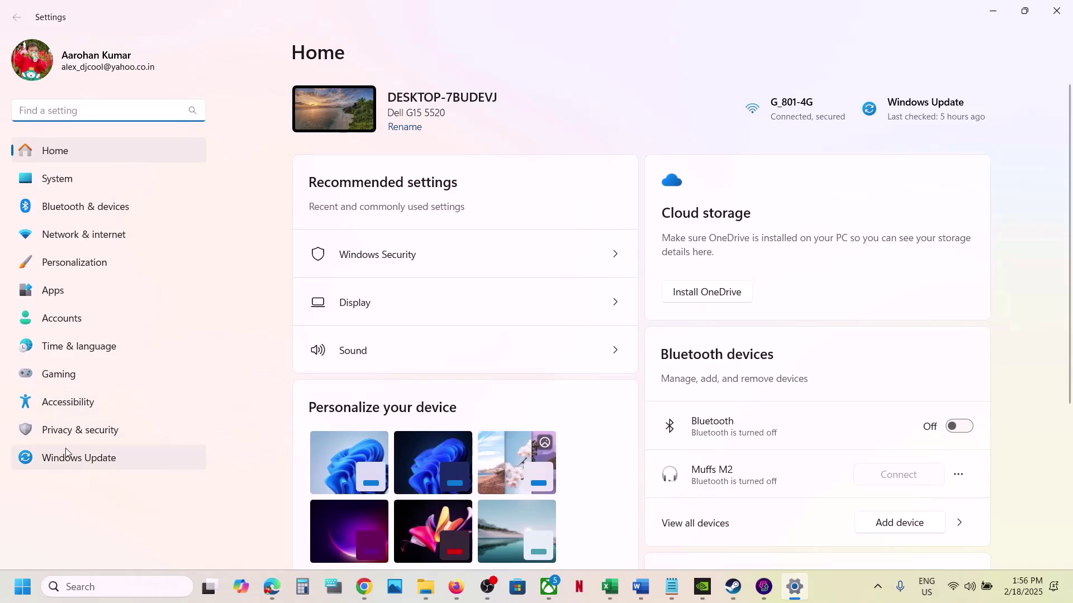
pyautogui.click(73, 433)
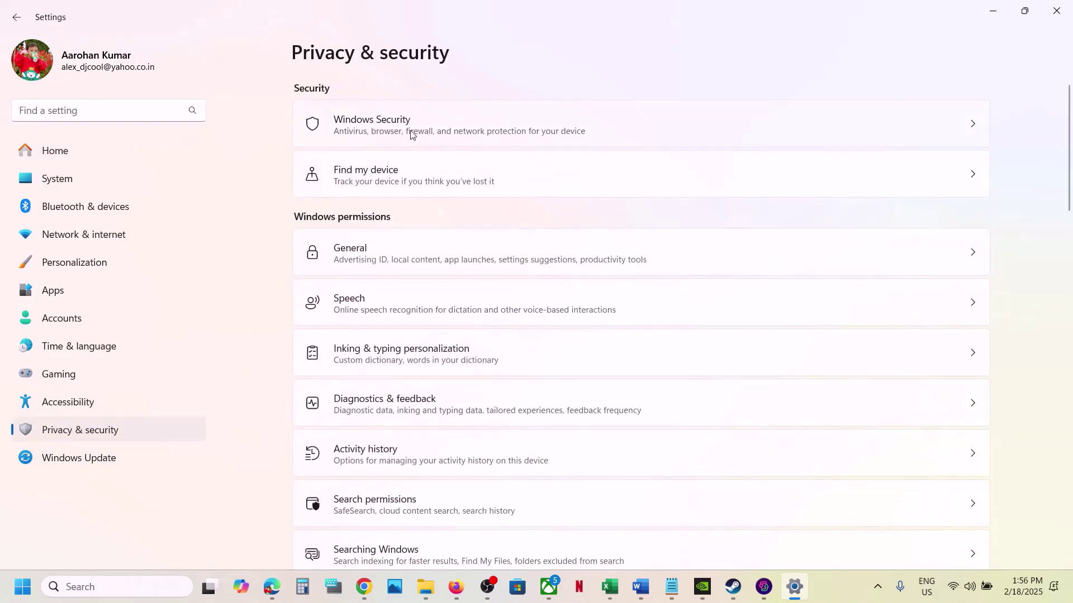
pyautogui.click(545, 128)
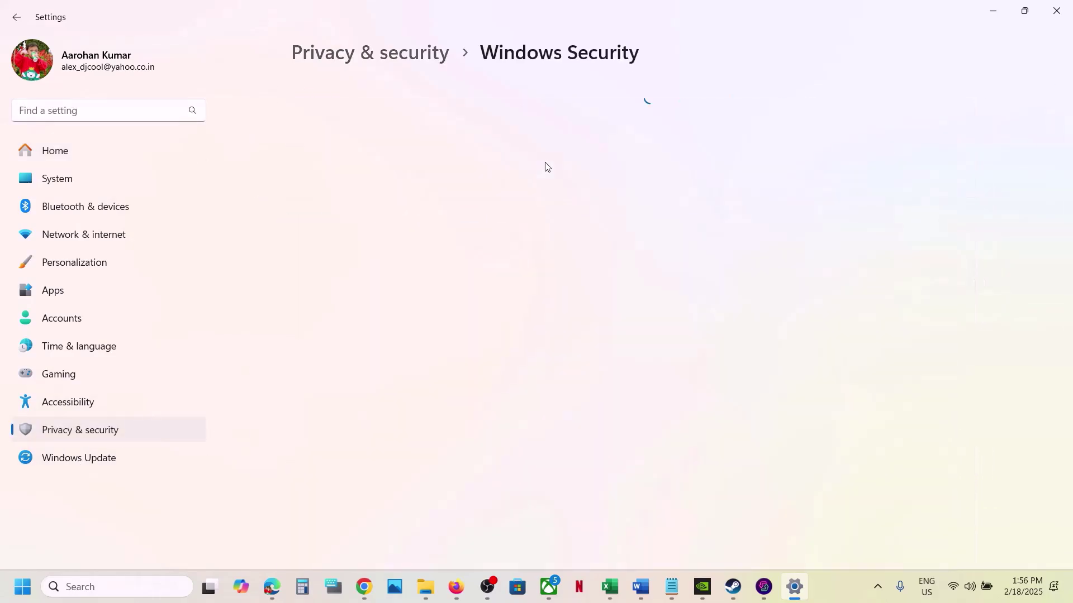
pyautogui.click(419, 214)
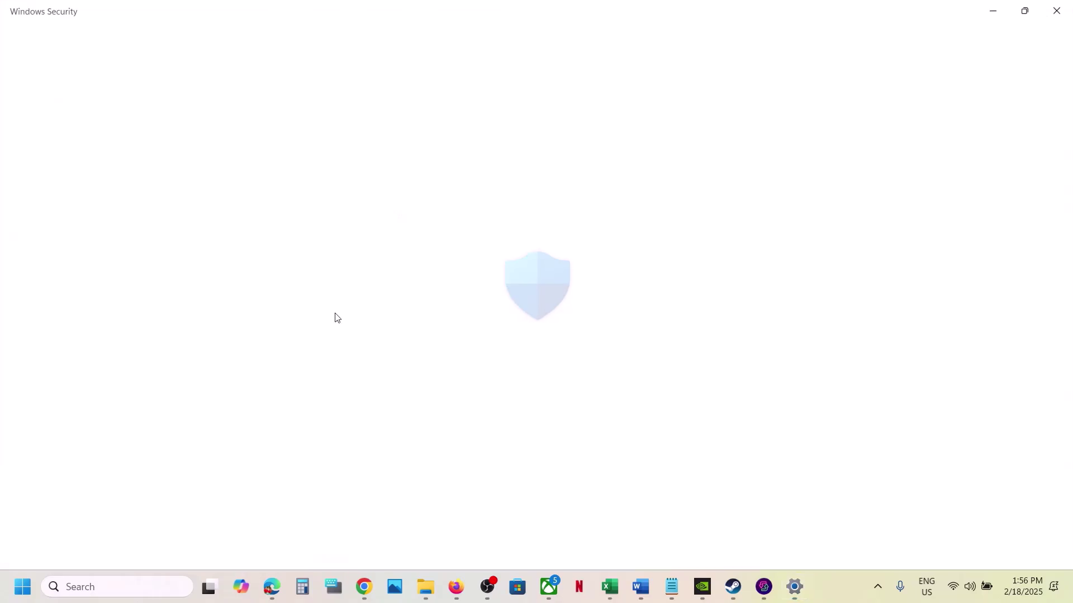
pyautogui.scroll(-3, 335, 313)
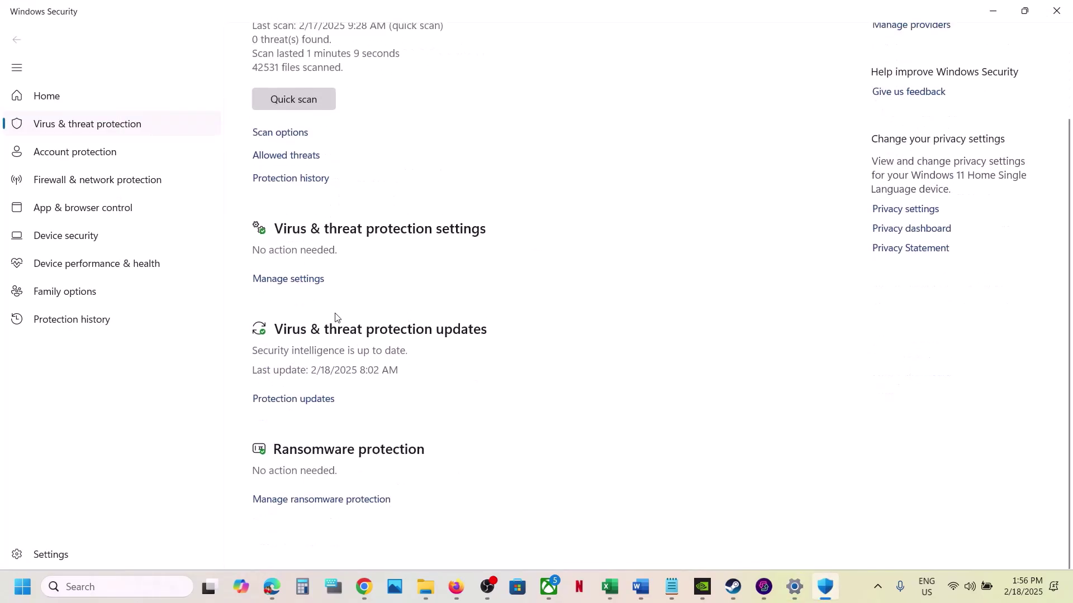
pyautogui.click(345, 526)
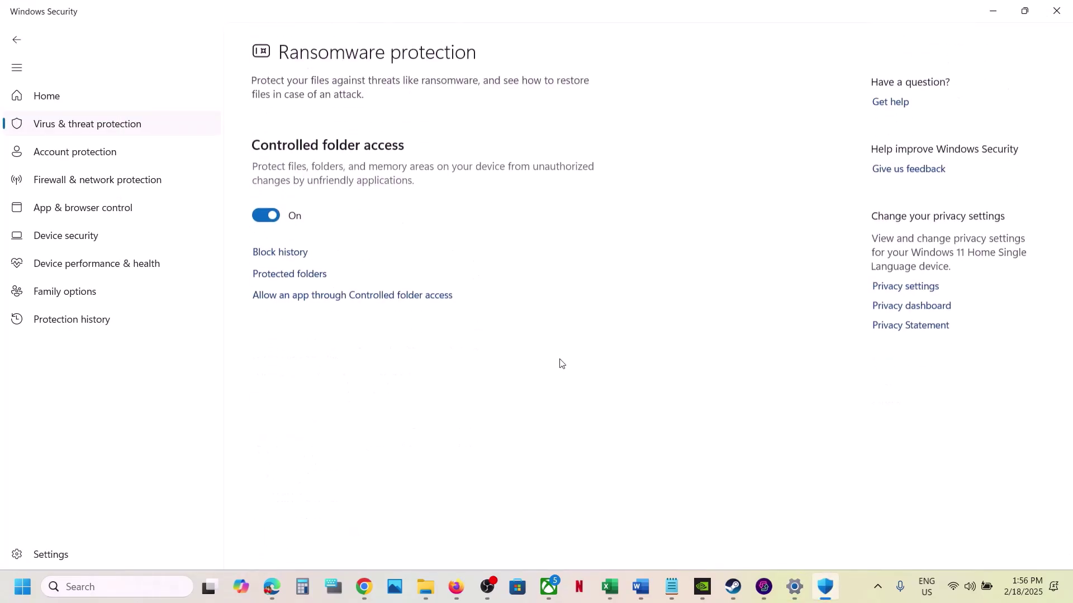
pyautogui.click(355, 296)
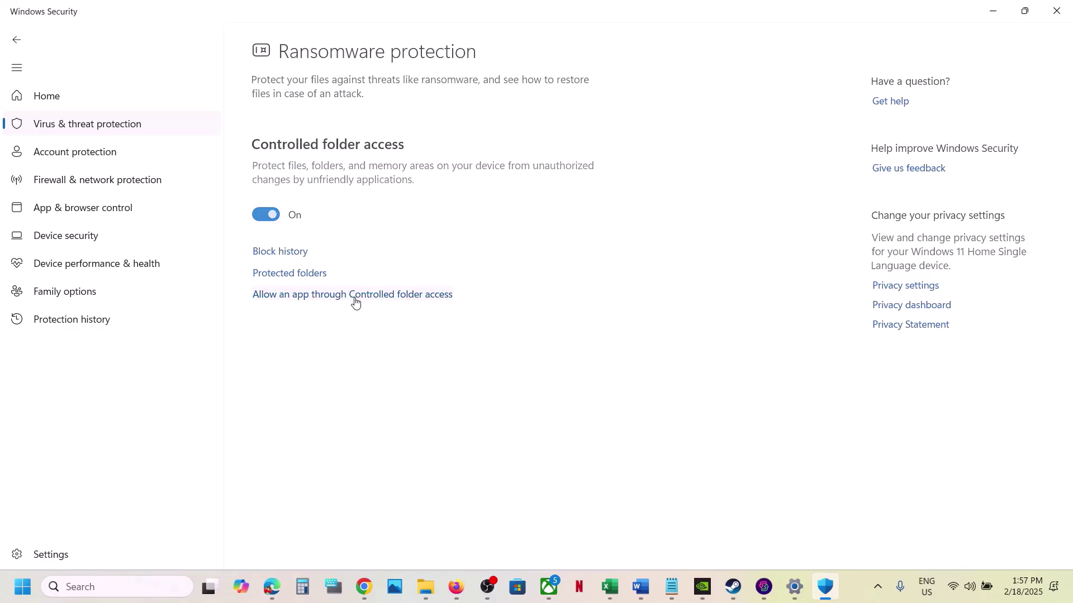
# Add the Avowed-Win64-Shipping application from the Win64 folder to the apps allowed through Controlled folder access
pyautogui.scroll(-3, 497, 403)
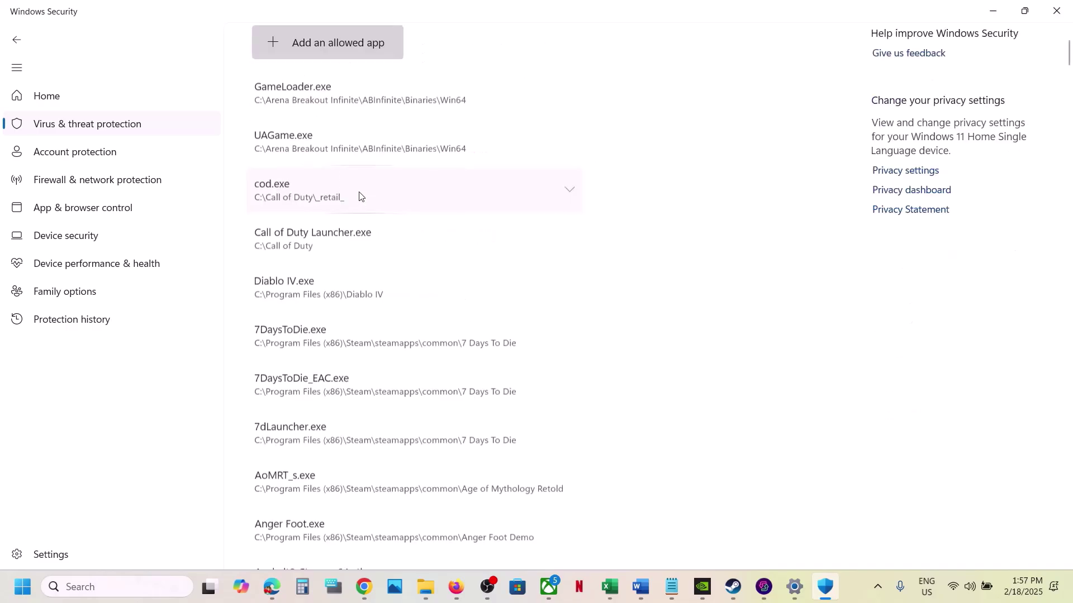
pyautogui.click(321, 53)
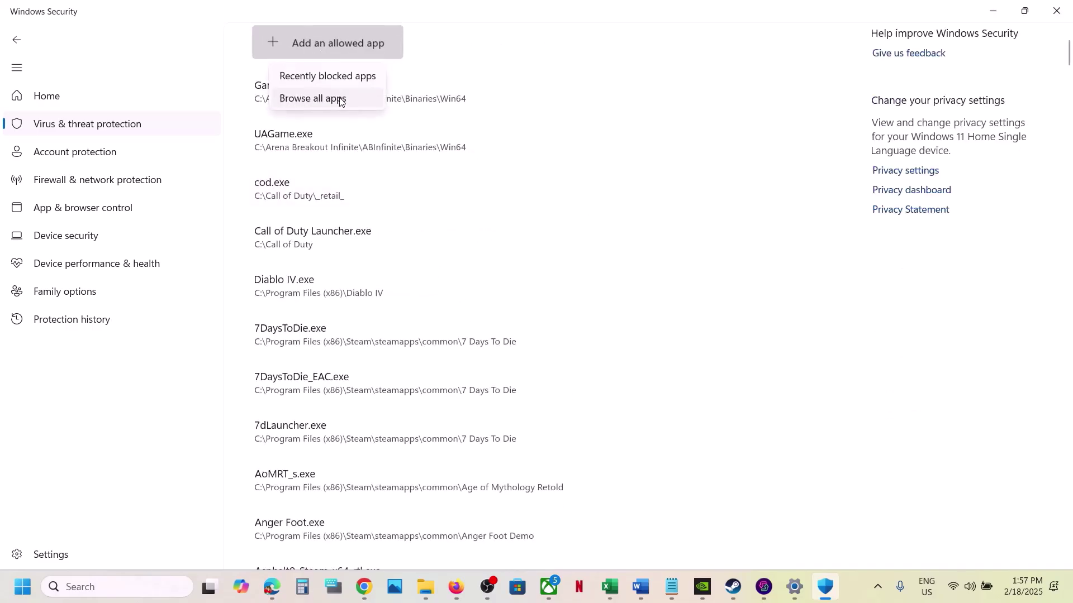
pyautogui.click(317, 94)
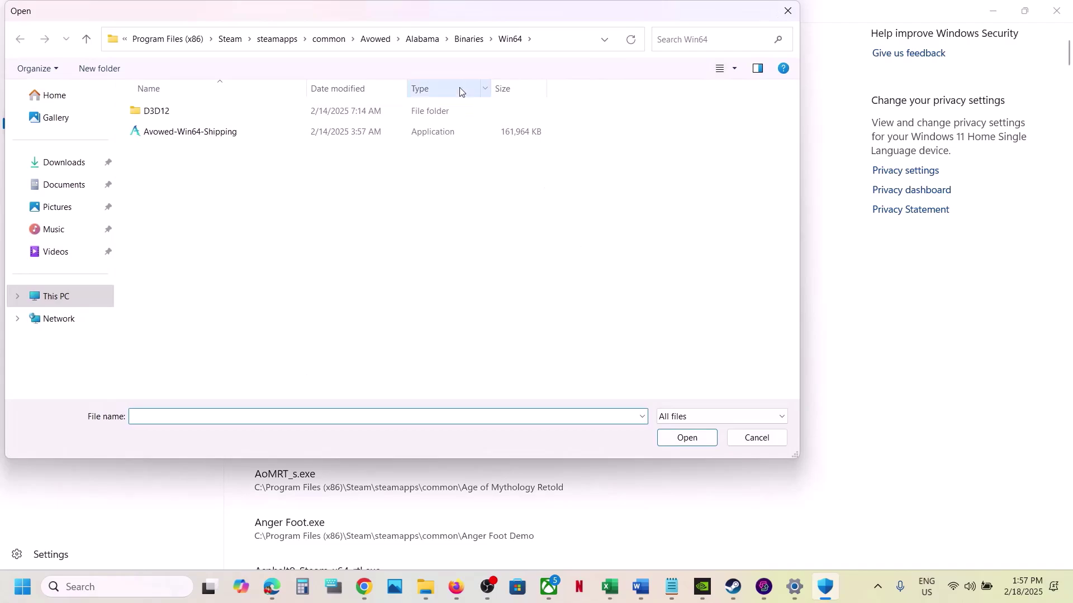
pyautogui.click(227, 134)
pyautogui.click(680, 437)
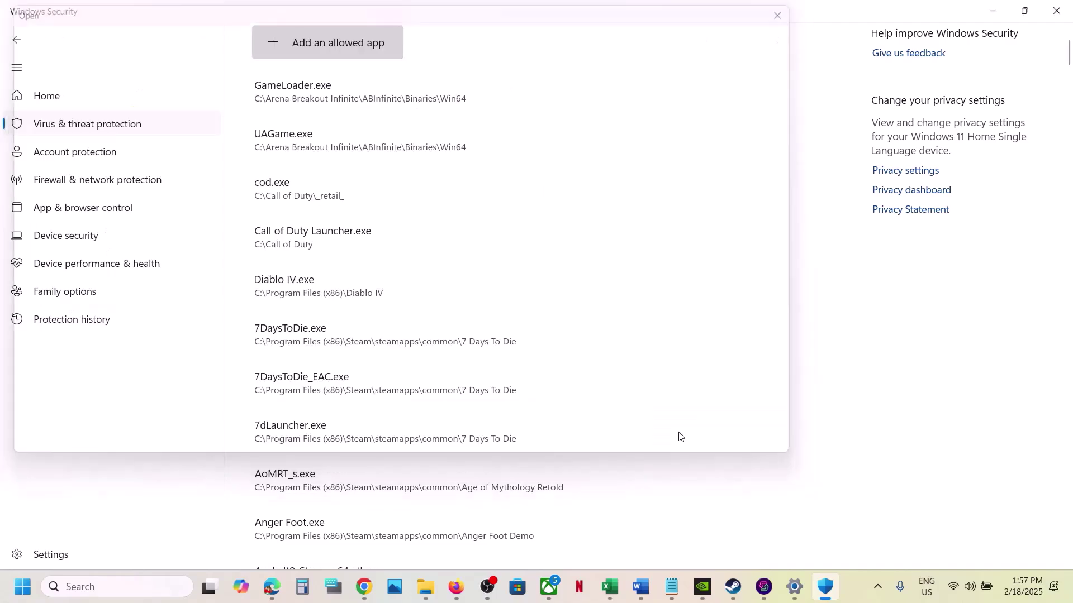
# Allow the Avowed application from the game's main Avowed folder through Controlled folder access as well
pyautogui.click(335, 53)
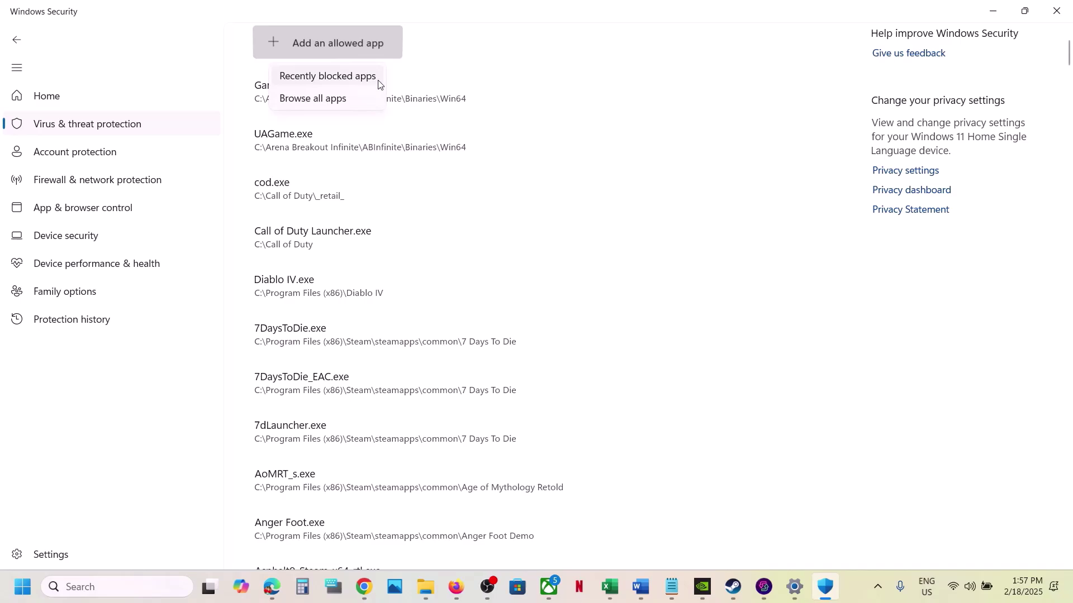
pyautogui.click(357, 101)
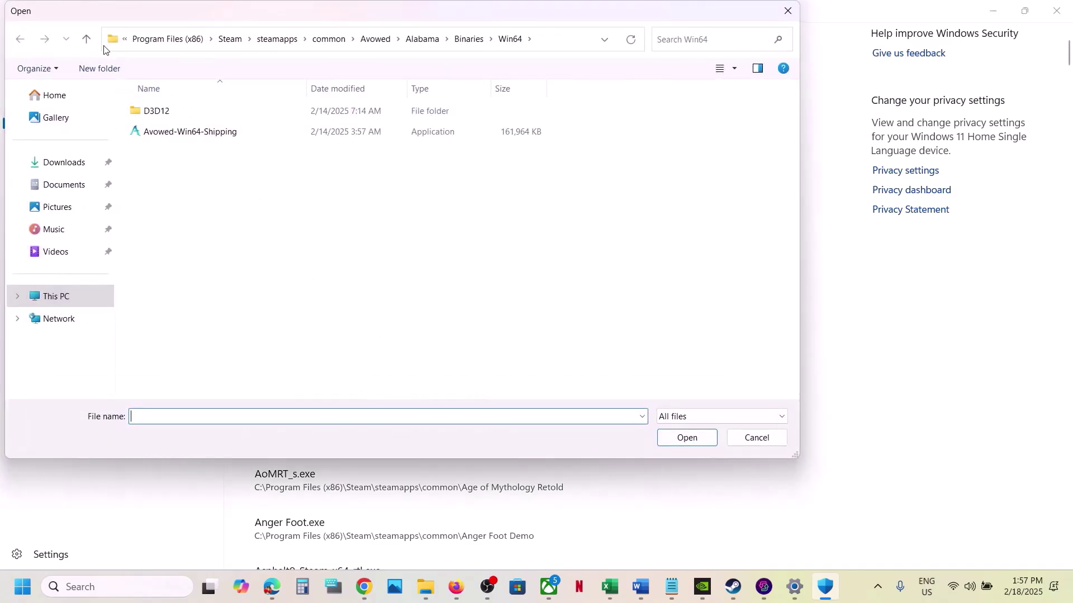
pyautogui.doubleClick(87, 41)
pyautogui.click(87, 42)
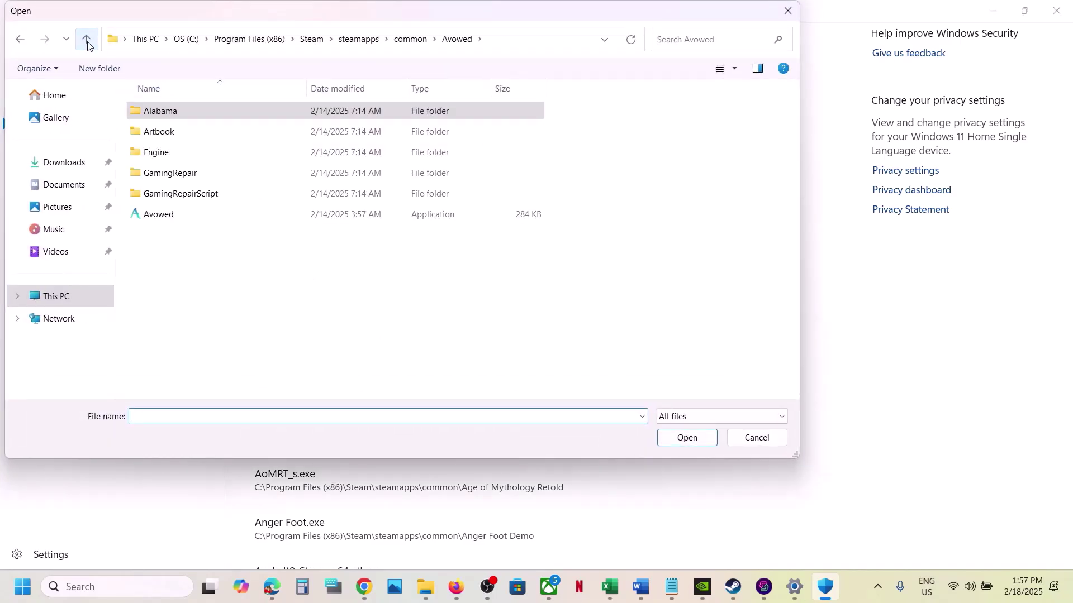
pyautogui.click(201, 217)
pyautogui.click(682, 439)
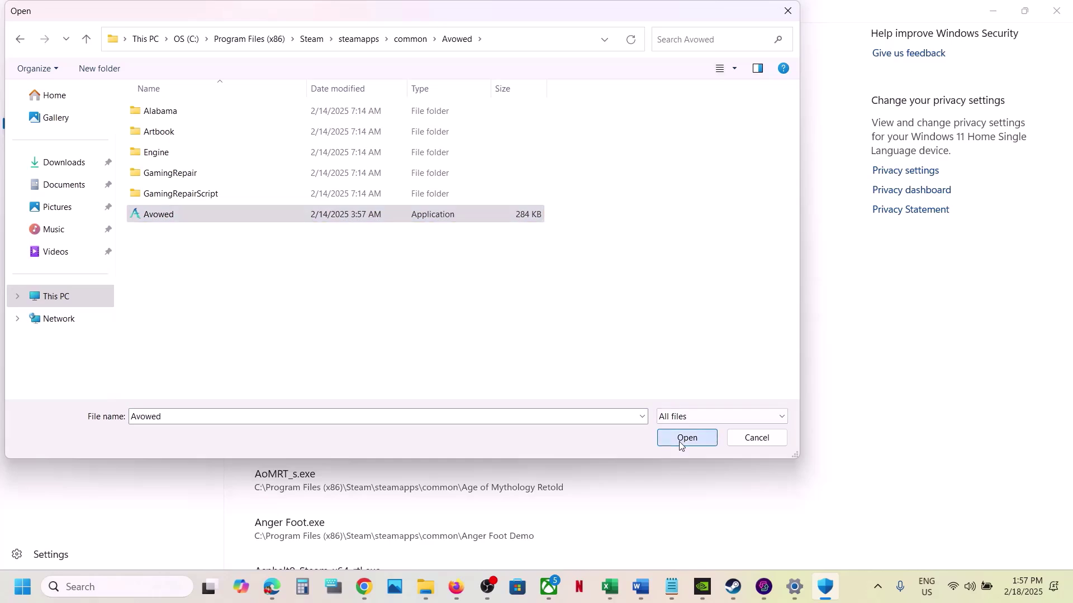
# Open the Windows Defender Firewall allowed apps list through Control Panel and unlock it for changes
pyautogui.click(159, 588)
pyautogui.write('control')
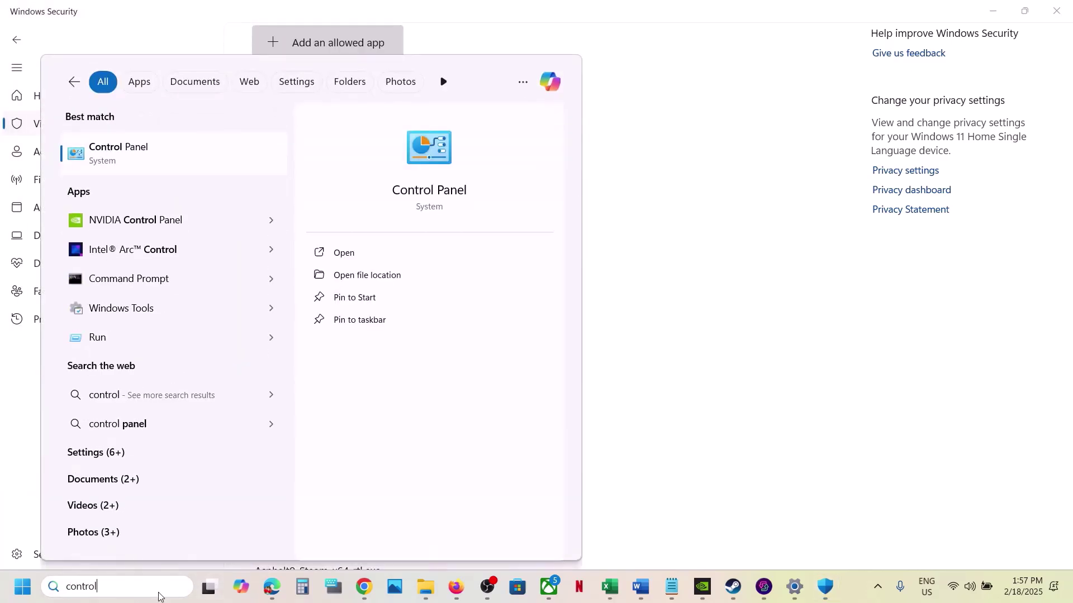
pyautogui.press('Return')
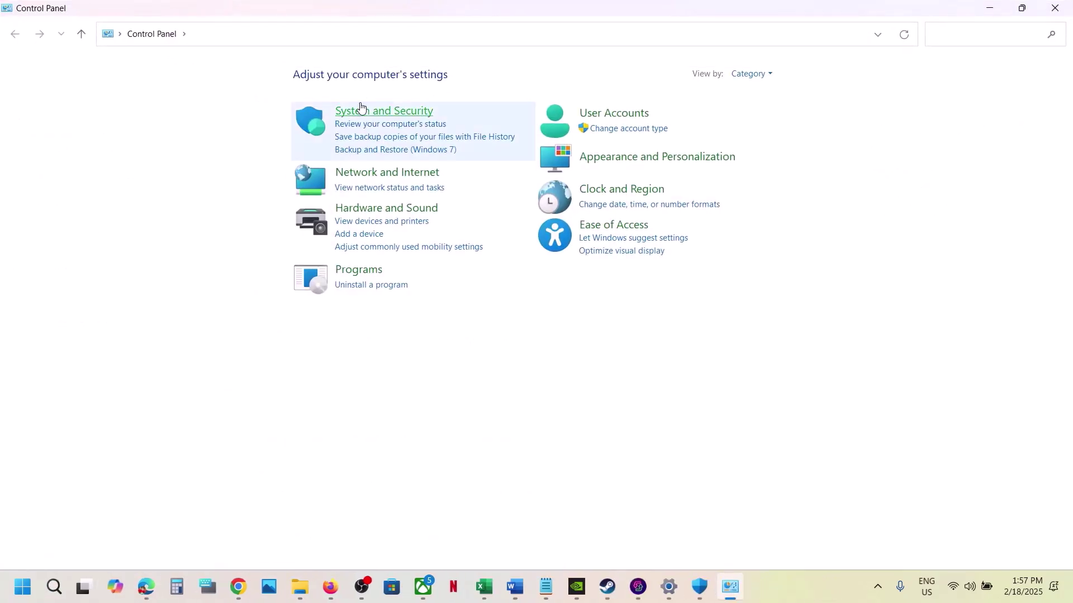
pyautogui.click(360, 110)
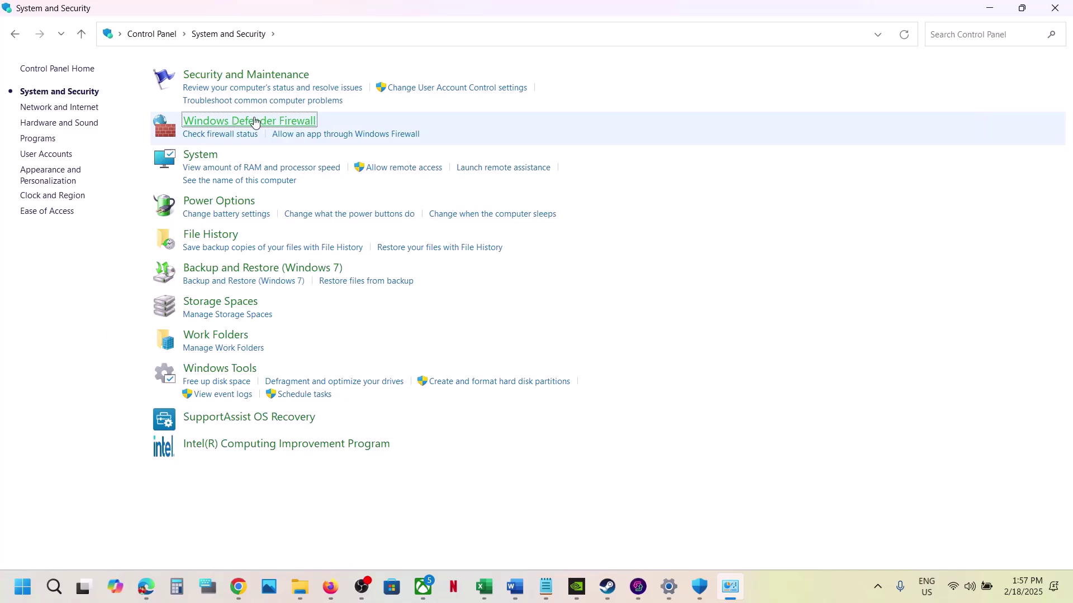
pyautogui.click(256, 123)
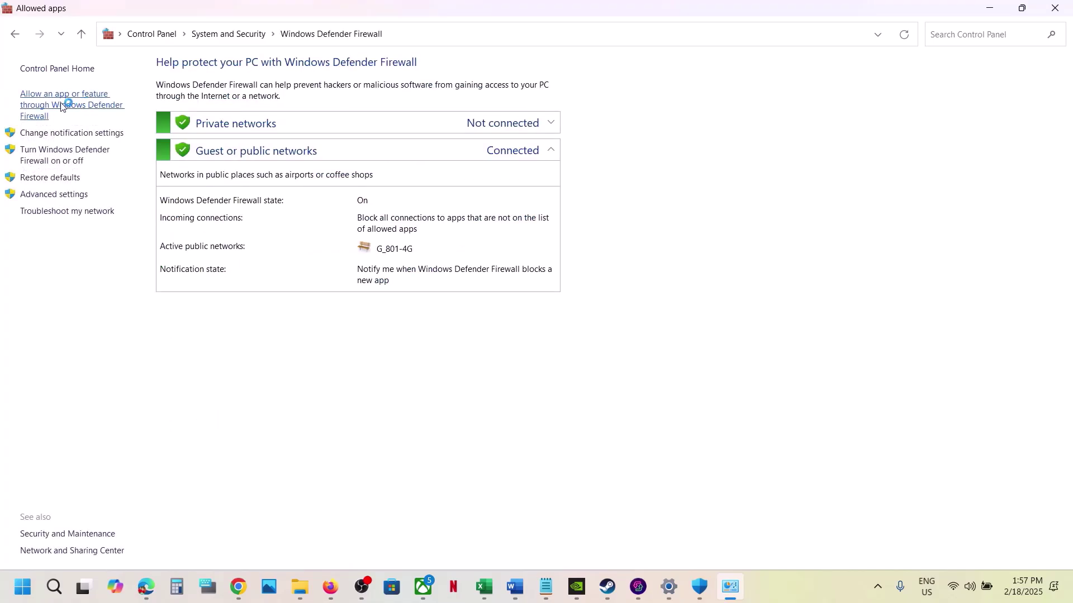
pyautogui.click(725, 109)
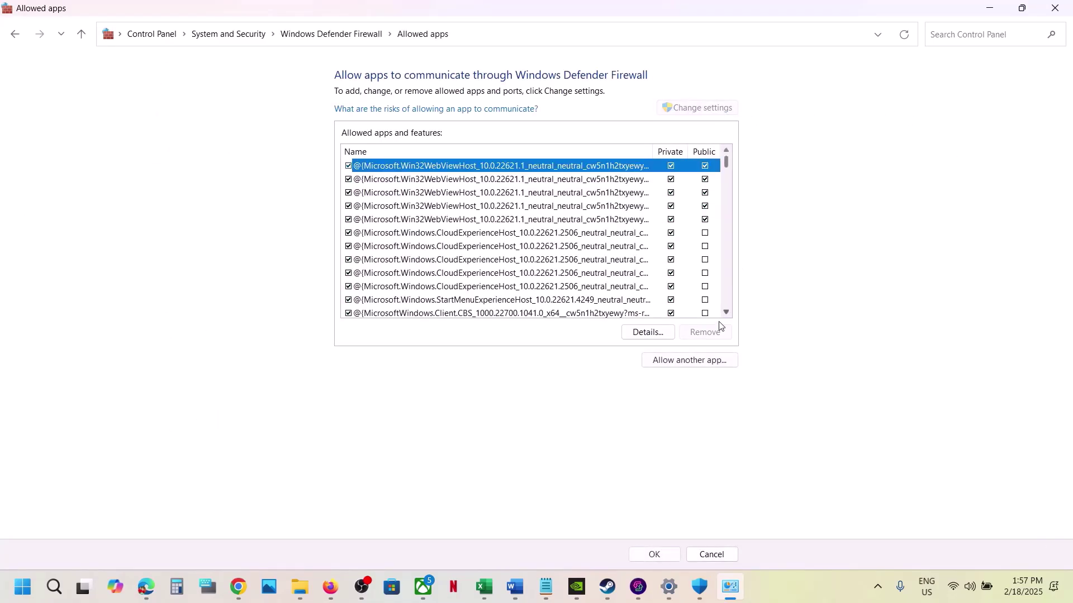
# Try to add the Avowed-Win64-Shipping application to the apps allowed through Windows Defender Firewall
pyautogui.click(701, 362)
pyautogui.click(625, 355)
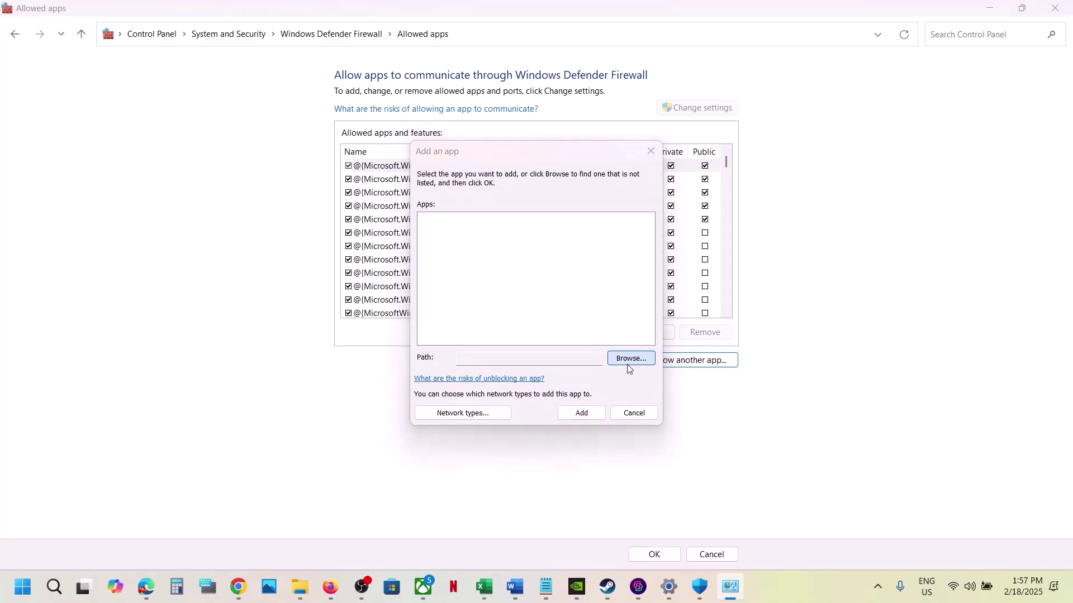
pyautogui.click(616, 262)
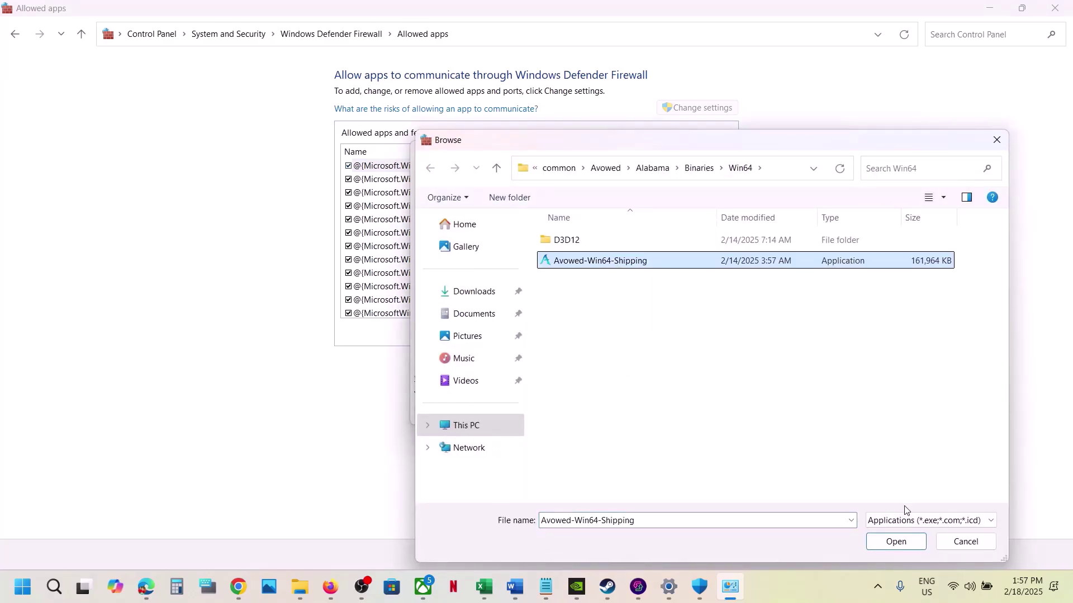
pyautogui.click(907, 542)
pyautogui.click(578, 415)
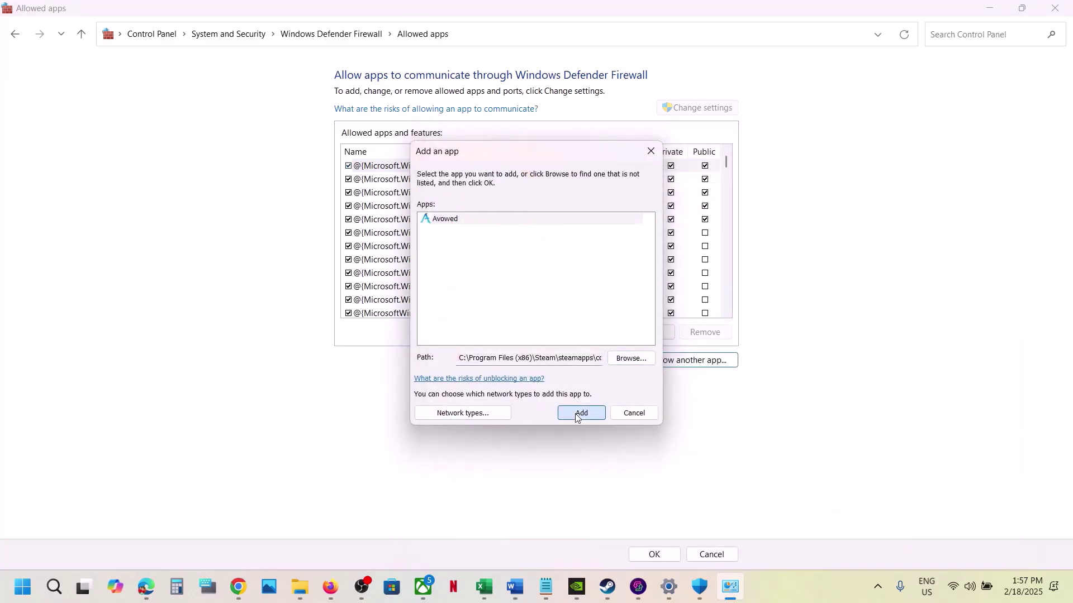
pyautogui.click(608, 346)
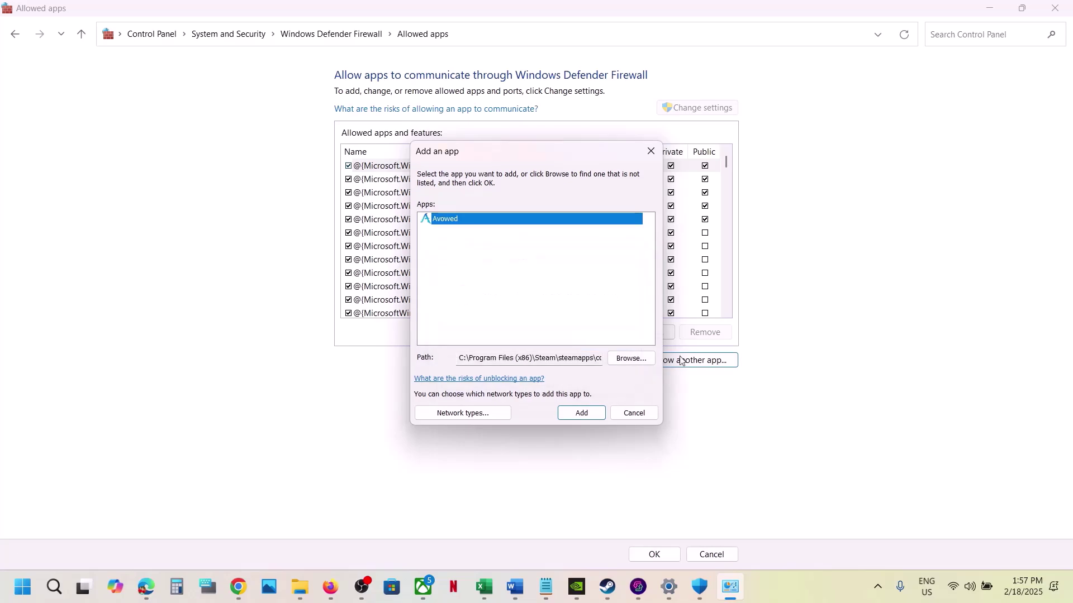
# Try to add the Avowed application from the main Avowed folder to the firewall's allowed apps, then close the add dialog
pyautogui.click(631, 358)
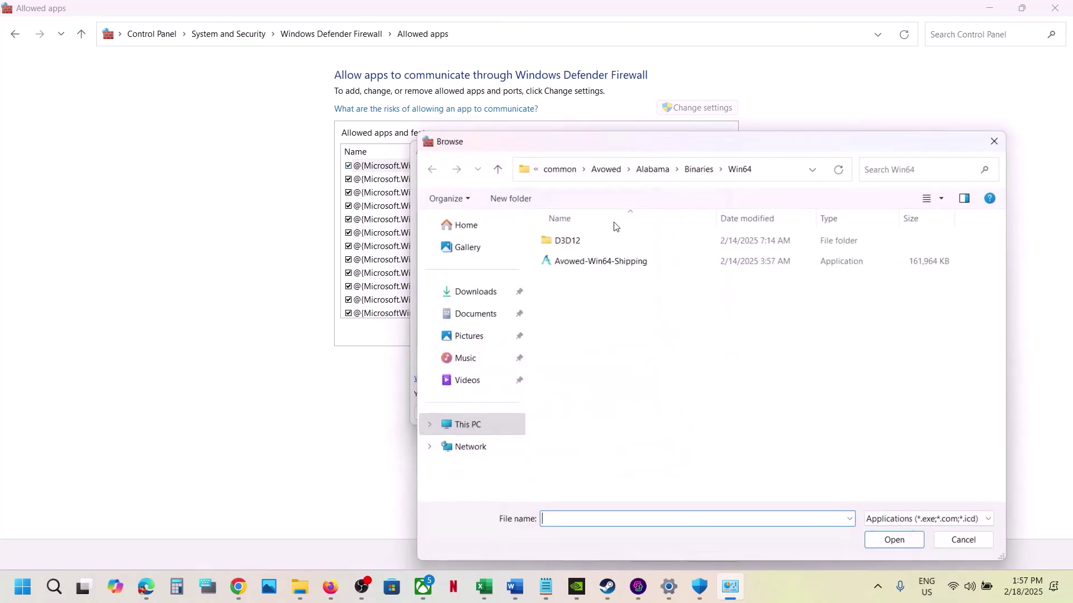
pyautogui.click(498, 169)
pyautogui.click(499, 169)
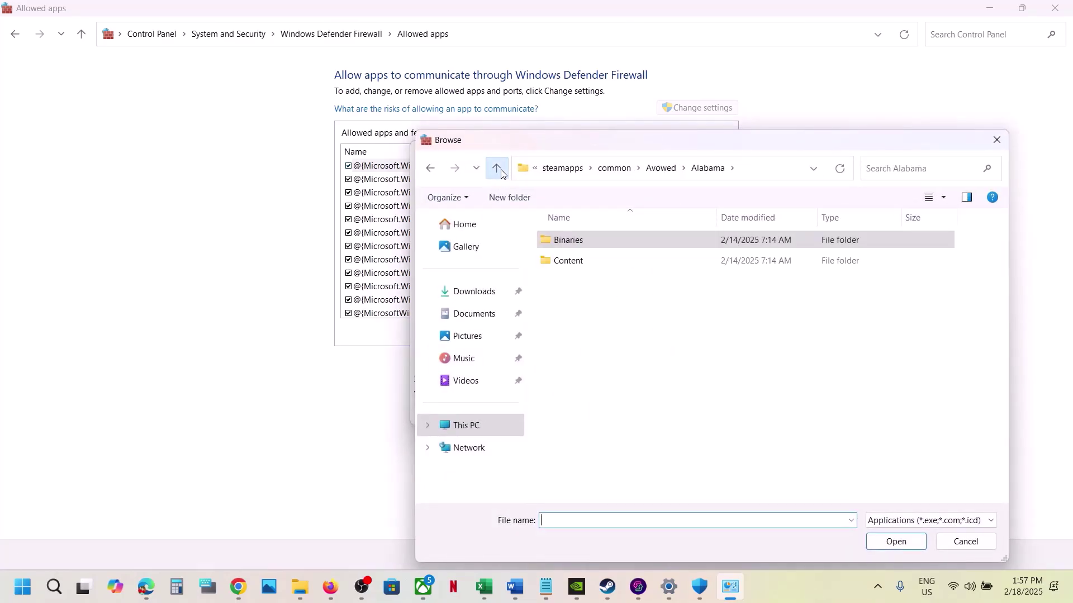
pyautogui.click(499, 169)
pyautogui.click(587, 350)
pyautogui.click(895, 541)
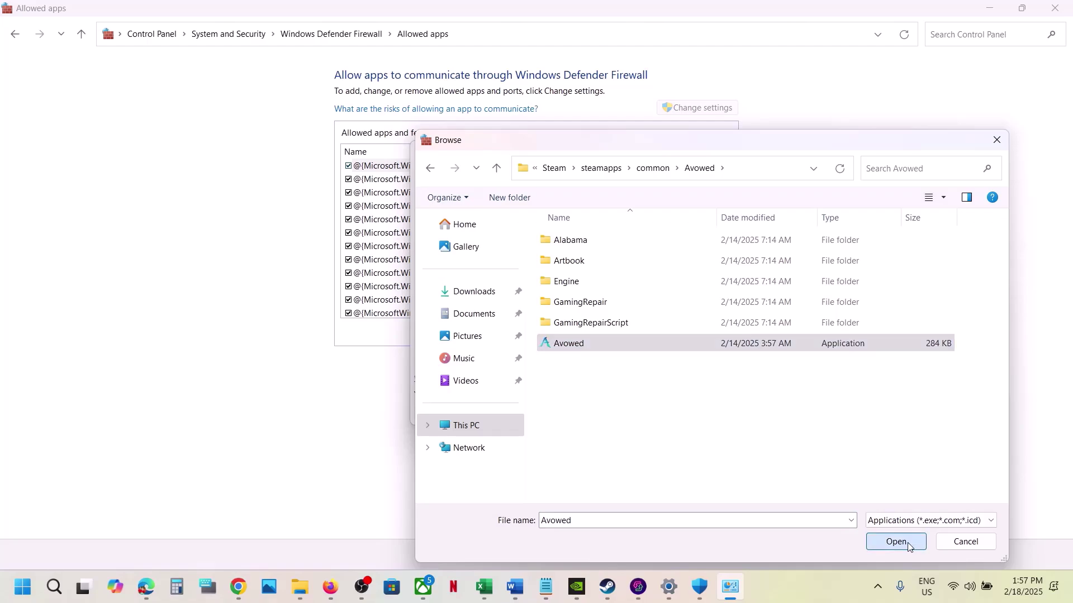
pyautogui.click(582, 413)
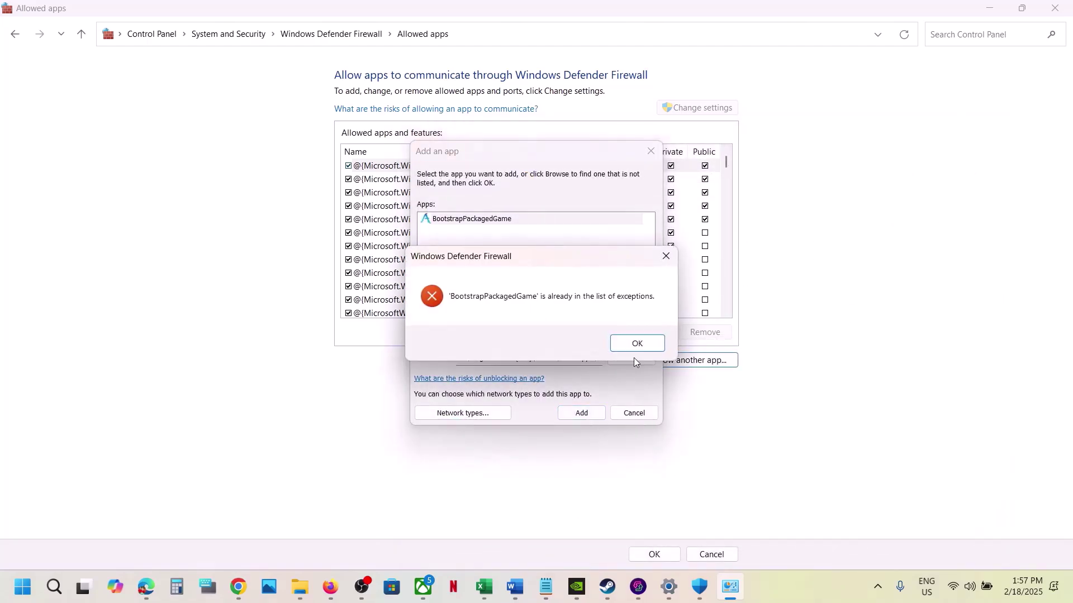
pyautogui.click(635, 343)
pyautogui.click(652, 160)
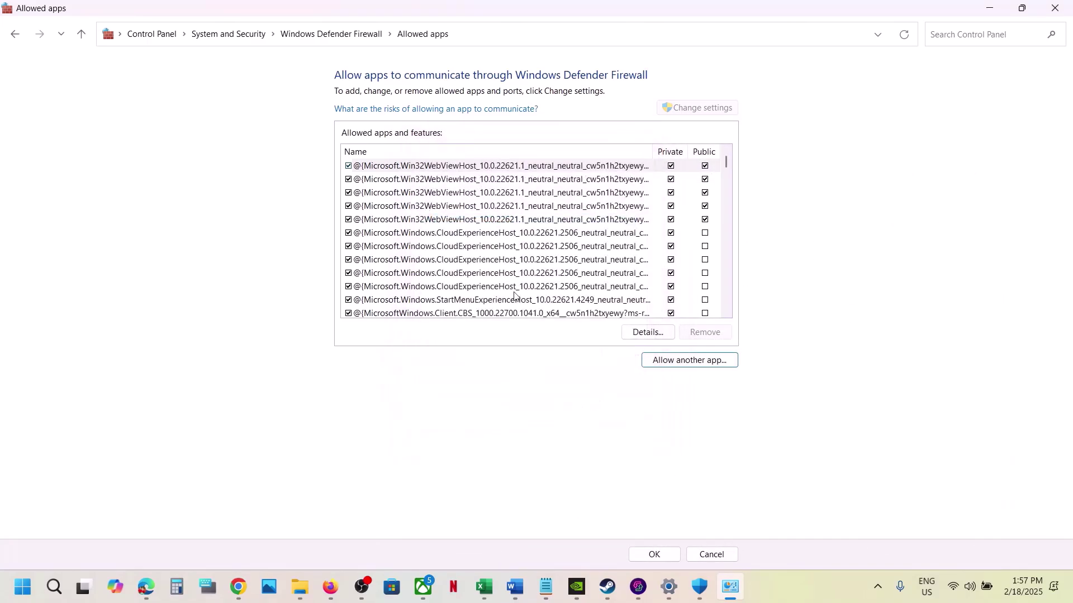
# Check the Avowed entries in the firewall's allowed apps list, then close Control Panel and Windows Security
pyautogui.click(480, 314)
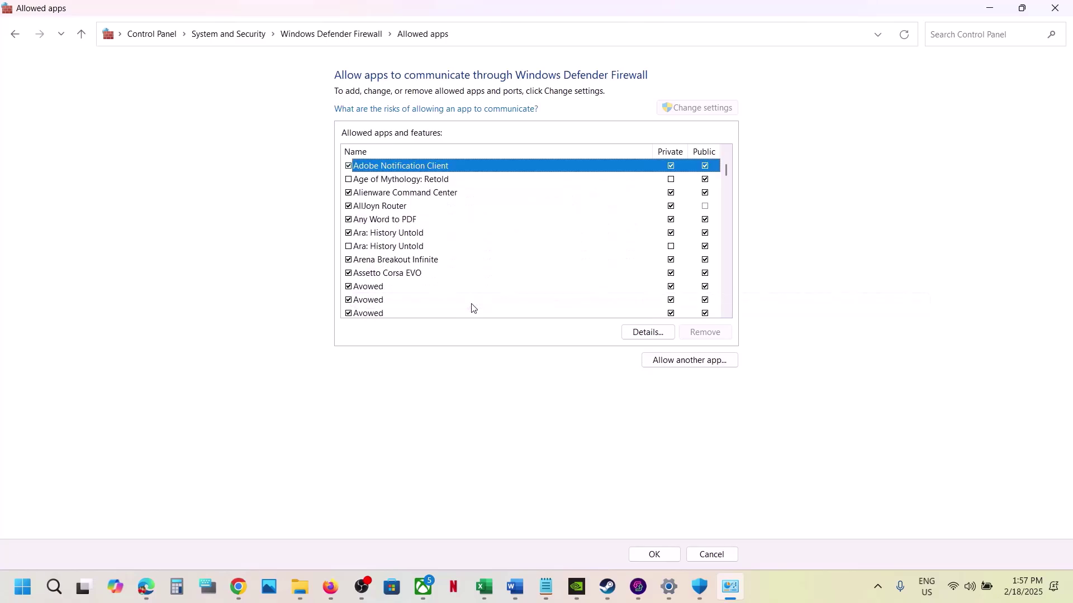
pyautogui.click(368, 302)
pyautogui.click(367, 290)
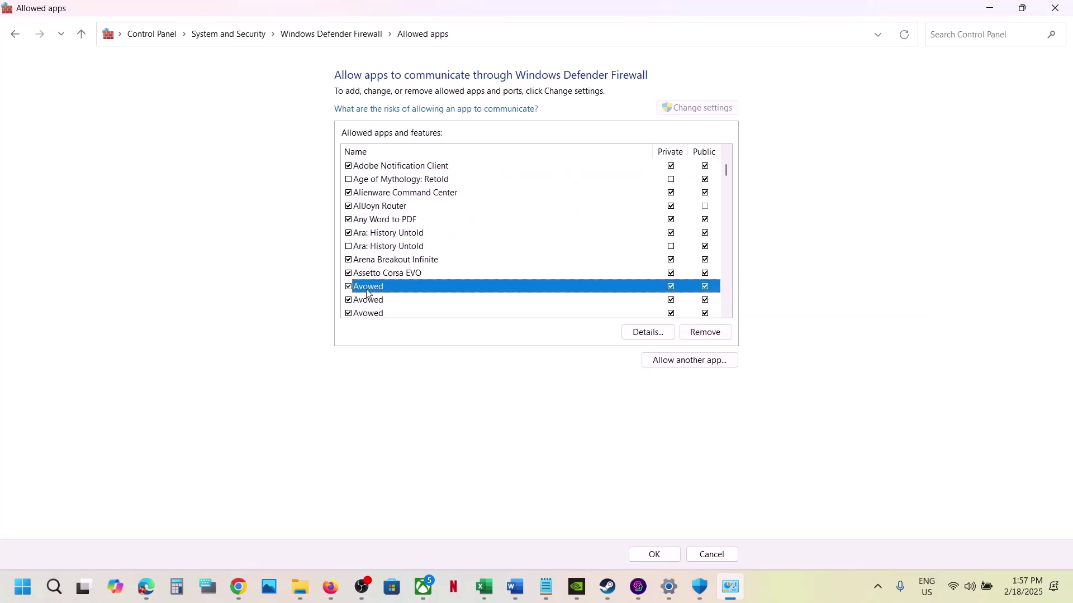
pyautogui.click(1065, 8)
pyautogui.click(1056, 7)
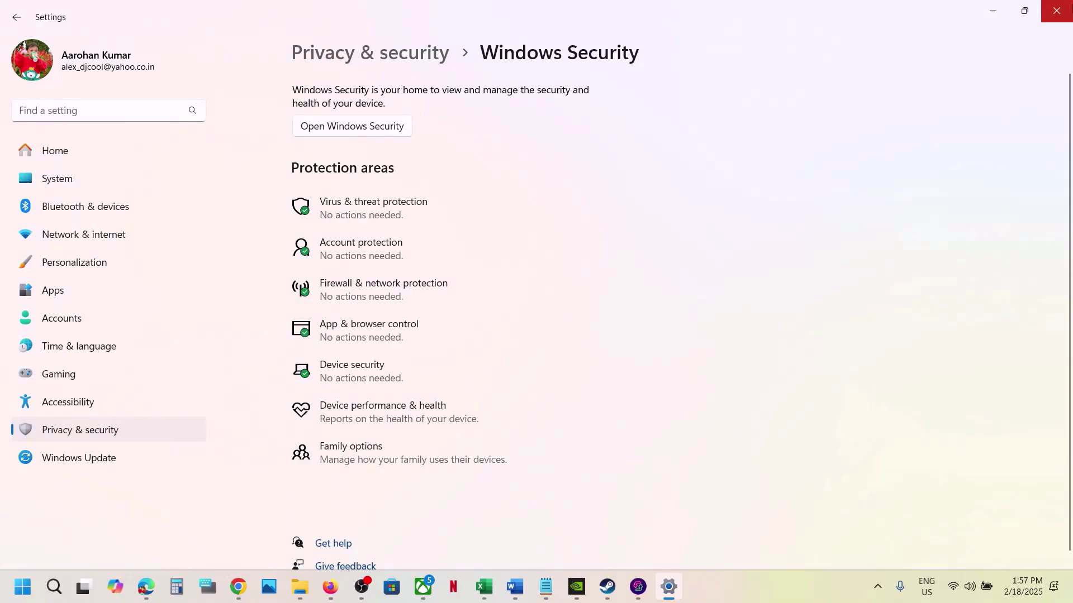
# Close Settings, highlight the Step 9 instruction about verifying the game files in the Word document, and return to Steam
pyautogui.click(1056, 10)
pyautogui.scroll(-3, 463, 361)
pyautogui.scroll(-1, 463, 361)
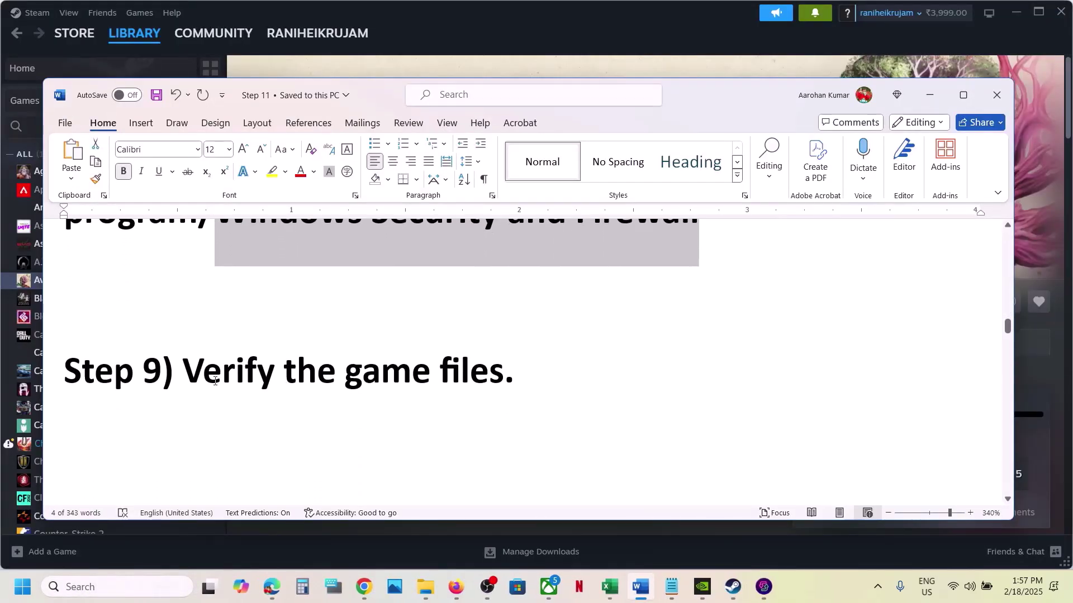
pyautogui.moveTo(211, 378); pyautogui.dragTo(514, 375)
pyautogui.click(534, 8)
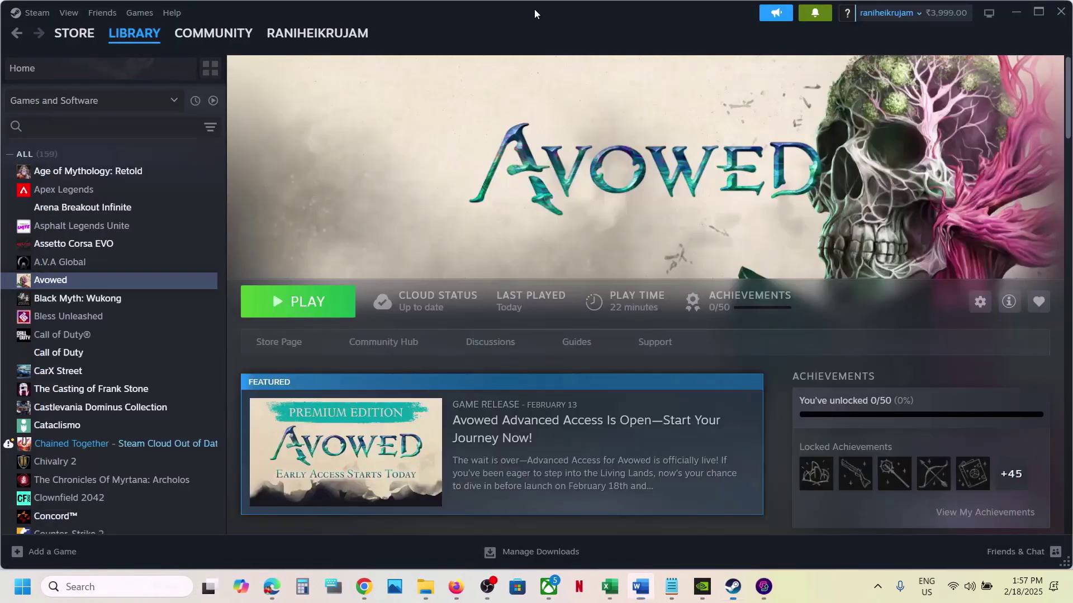
# Open Avowed's Installed Files properties in Steam to examine the game file integrity check, and close the properties window
pyautogui.rightClick(83, 287)
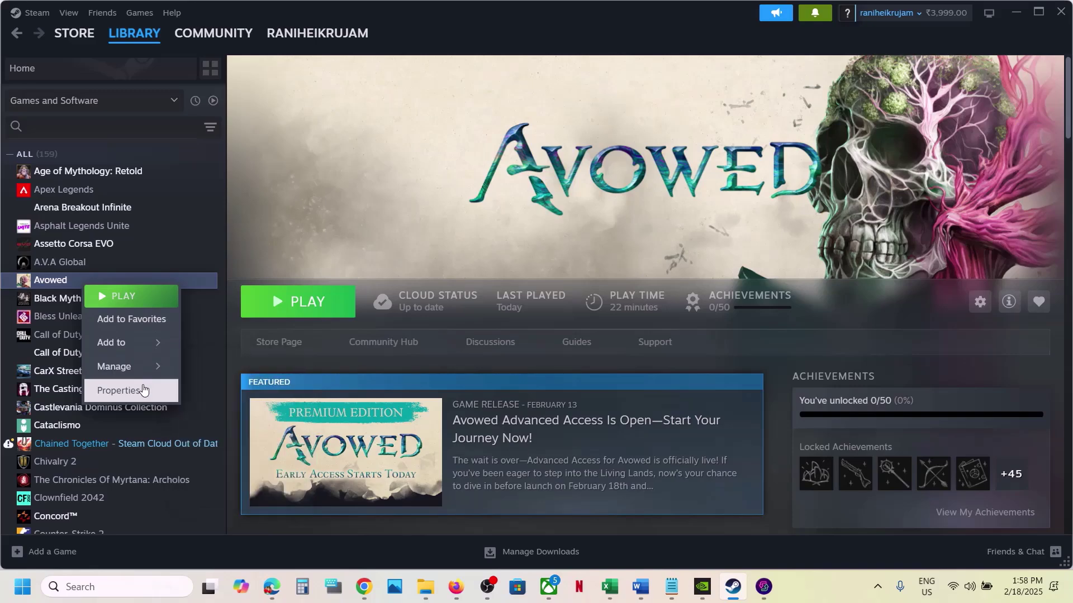
pyautogui.click(127, 391)
pyautogui.click(295, 198)
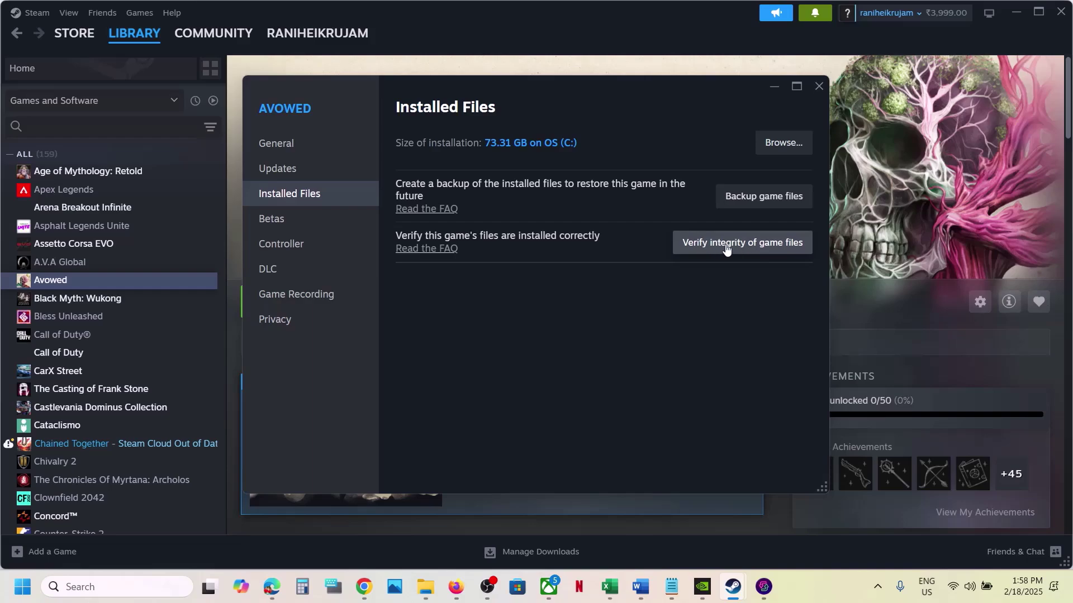
pyautogui.click(817, 88)
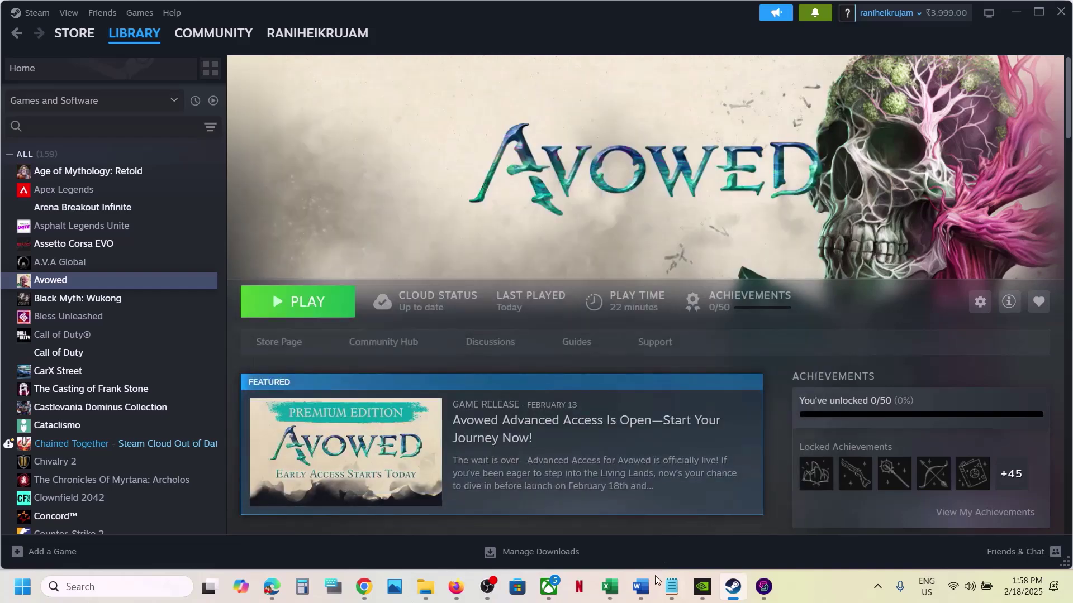
# Switch to the Word document and highlight "Delete the config folder" in Step 10
pyautogui.click(640, 587)
pyautogui.scroll(-3, 524, 427)
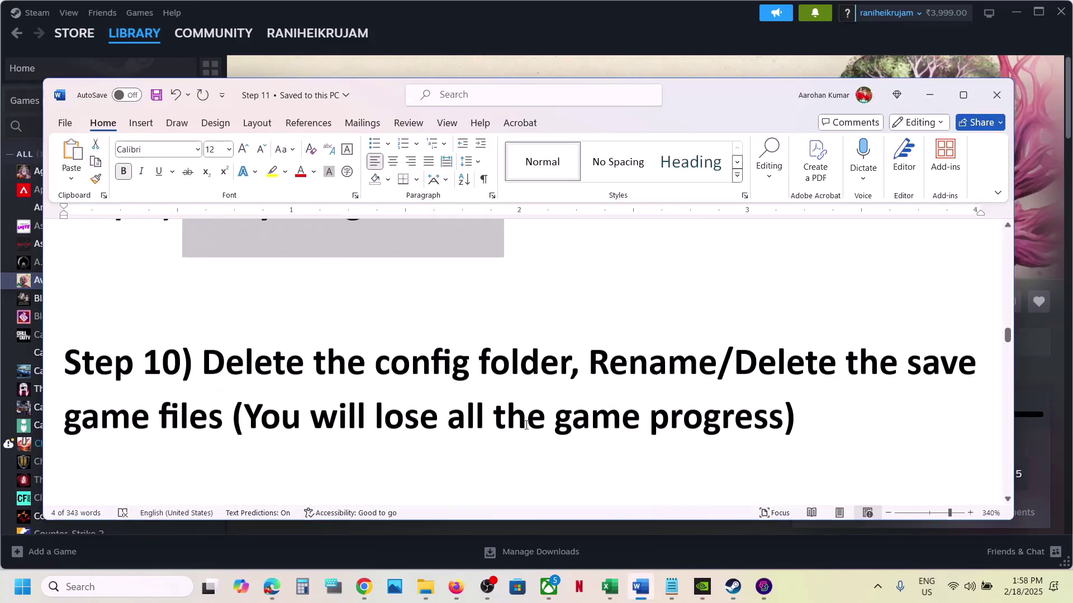
pyautogui.moveTo(203, 360); pyautogui.dragTo(527, 370)
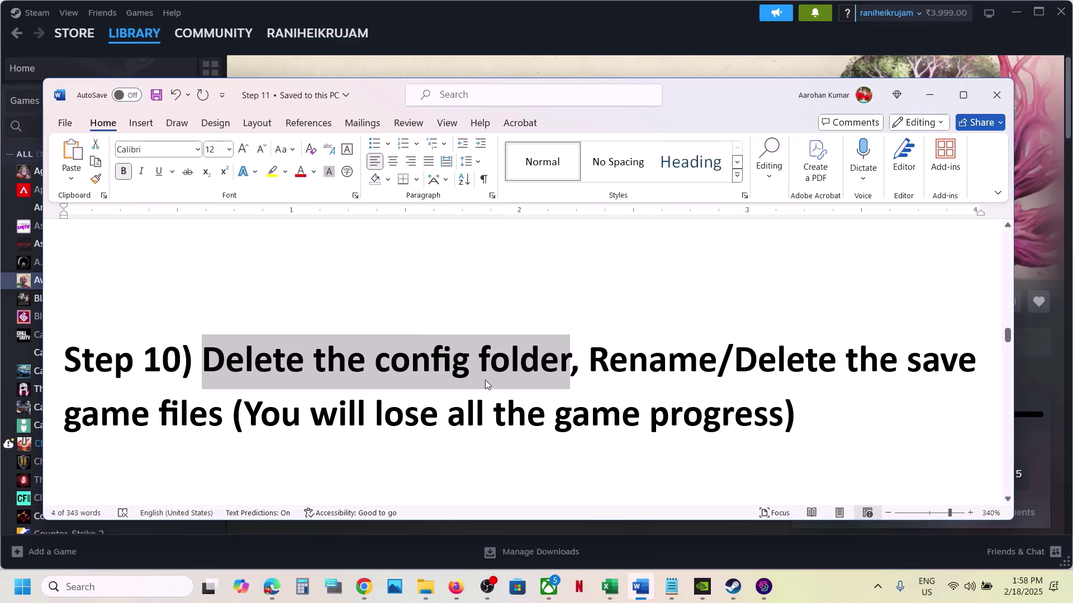
# Open a new File Explorer window and go to the user's profile folder under Users on the C: drive
pyautogui.rightClick(425, 581)
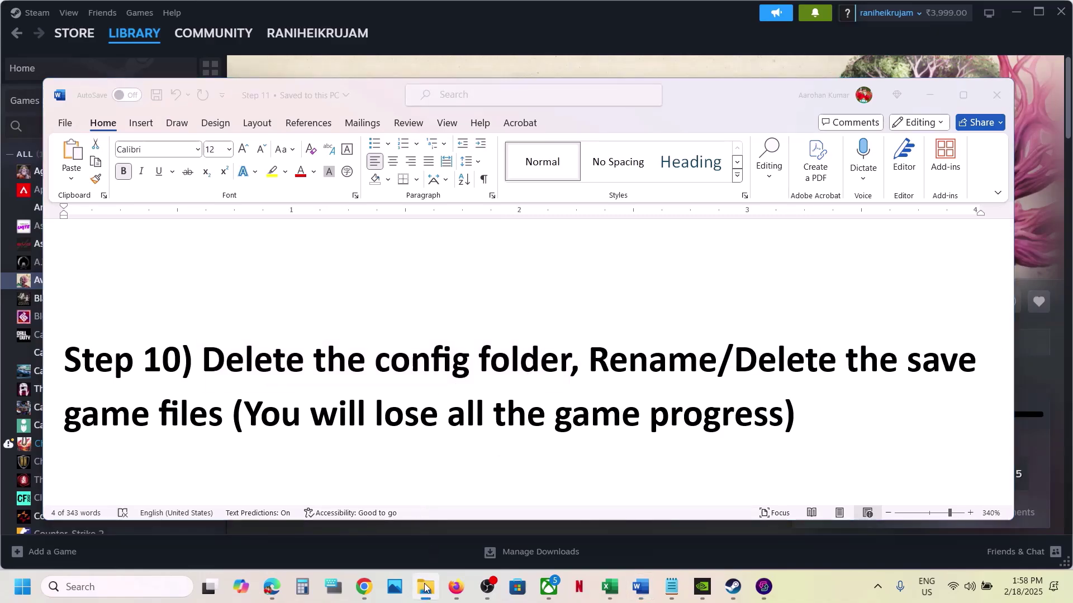
pyautogui.click(370, 504)
pyautogui.click(65, 320)
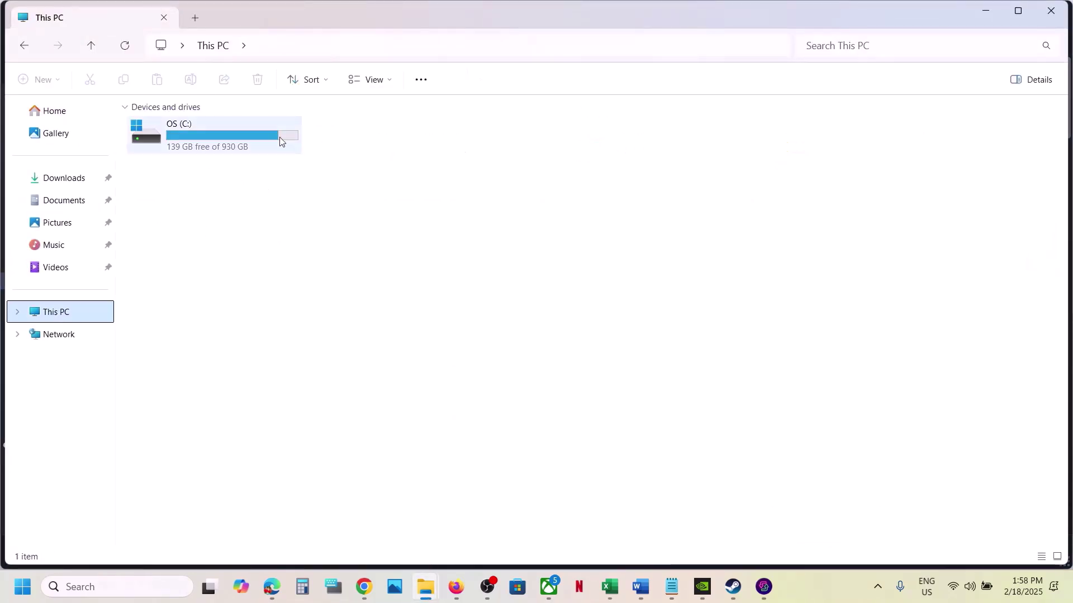
pyautogui.doubleClick(244, 139)
pyautogui.scroll(-5, 242, 144)
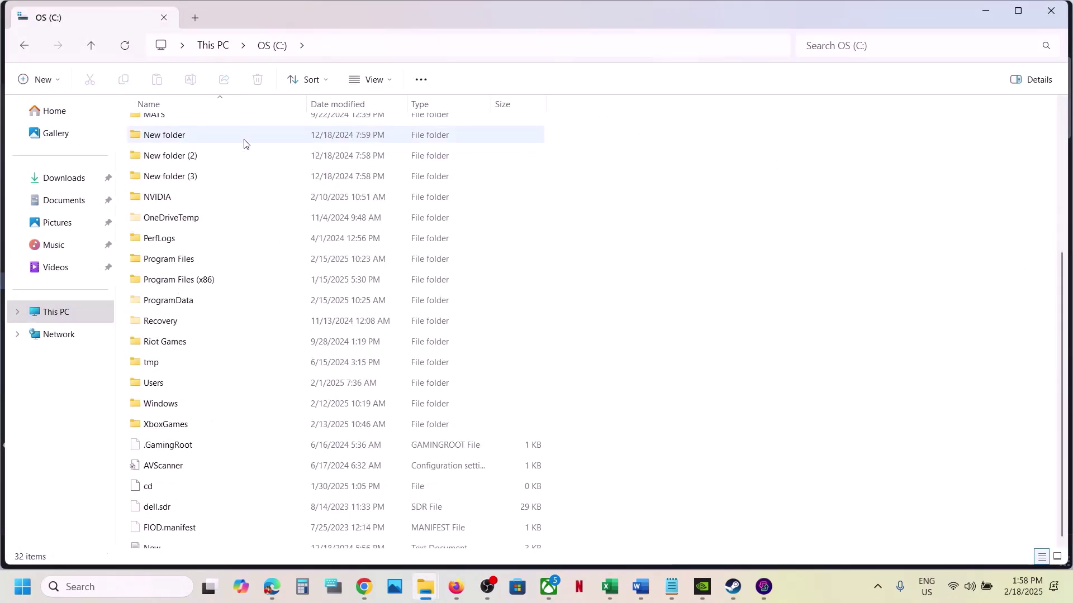
pyautogui.doubleClick(162, 377)
pyautogui.click(174, 131)
pyautogui.doubleClick(173, 132)
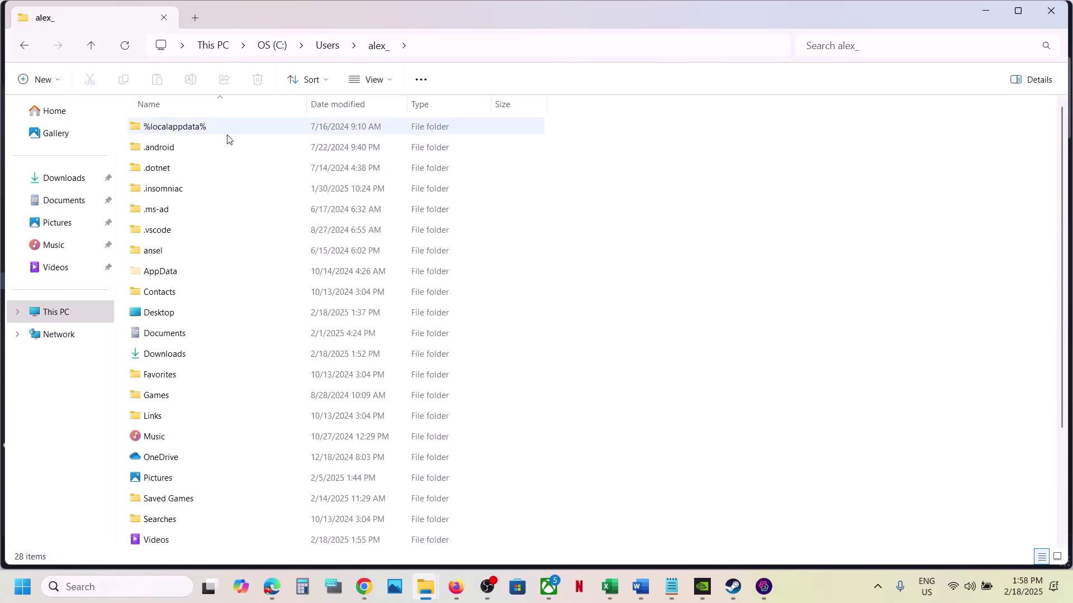
# Check the Hidden items display option and open the Local folder inside AppData
pyautogui.click(171, 272)
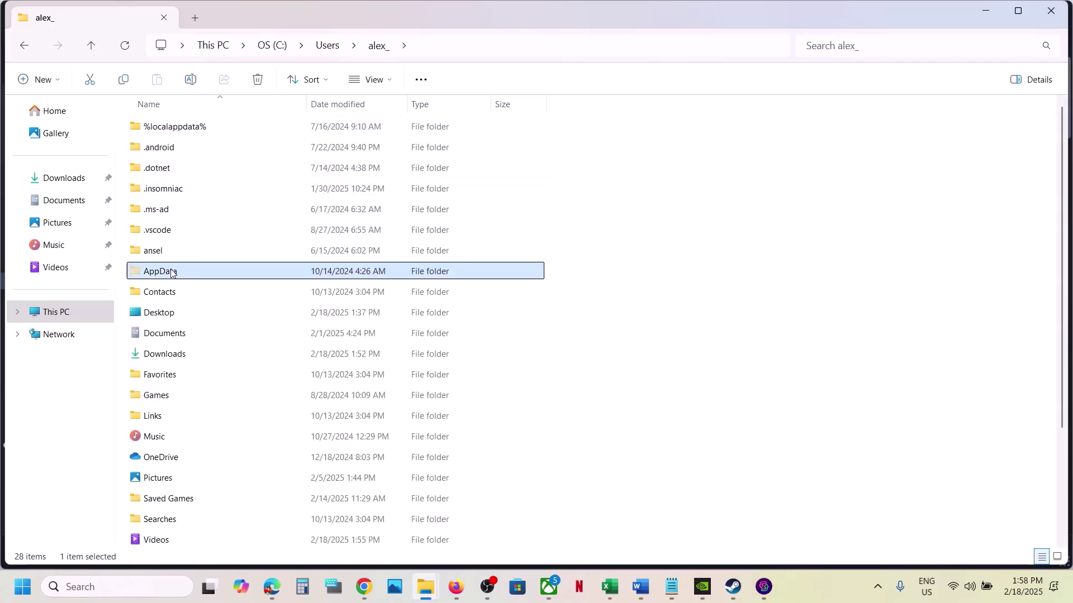
pyautogui.click(388, 79)
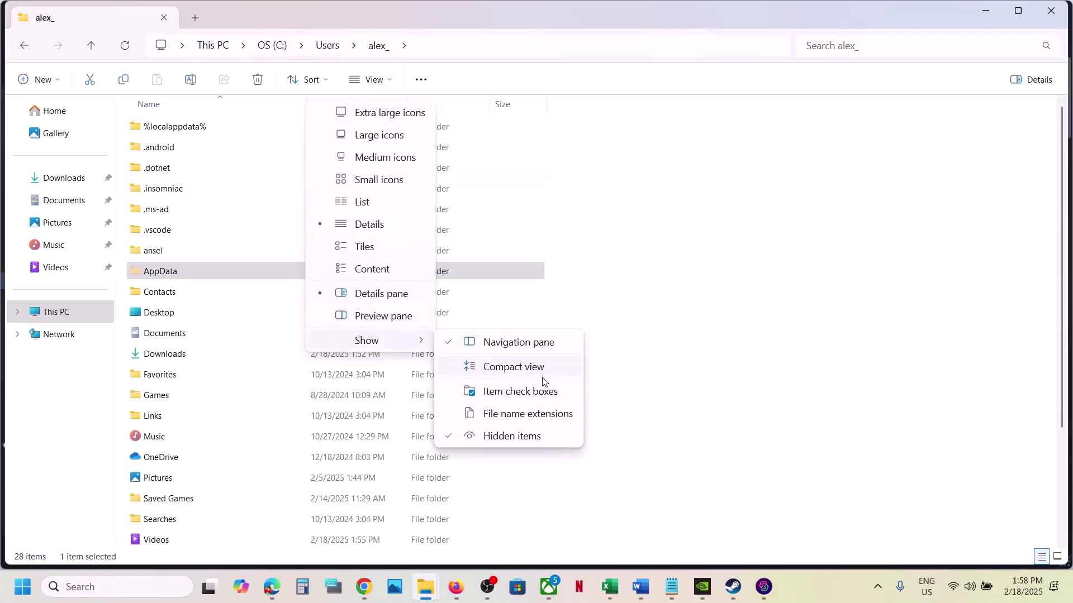
pyautogui.click(228, 275)
pyautogui.doubleClick(228, 275)
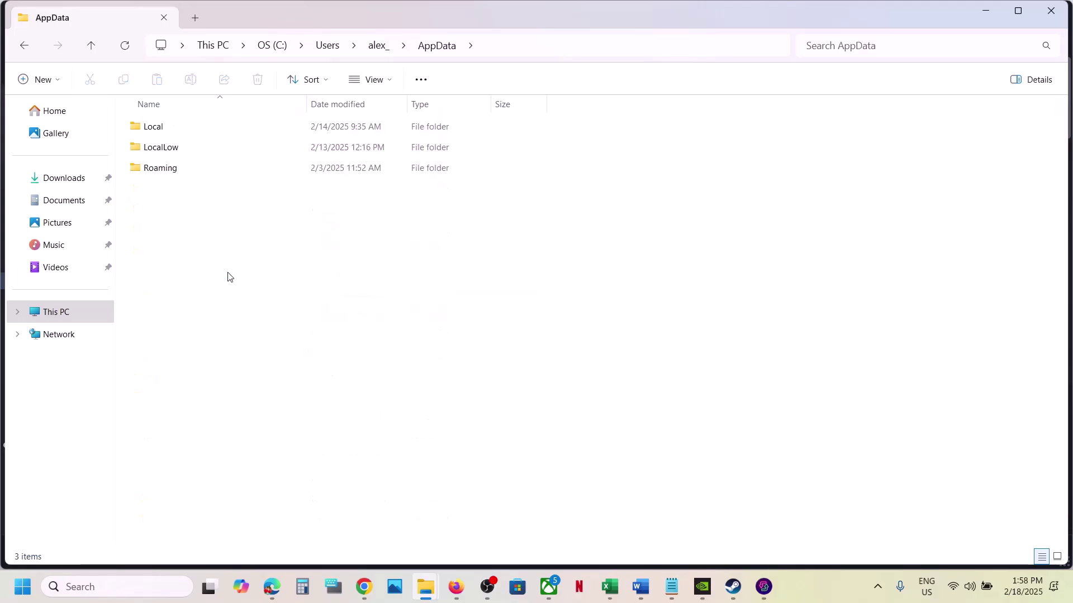
pyautogui.doubleClick(166, 130)
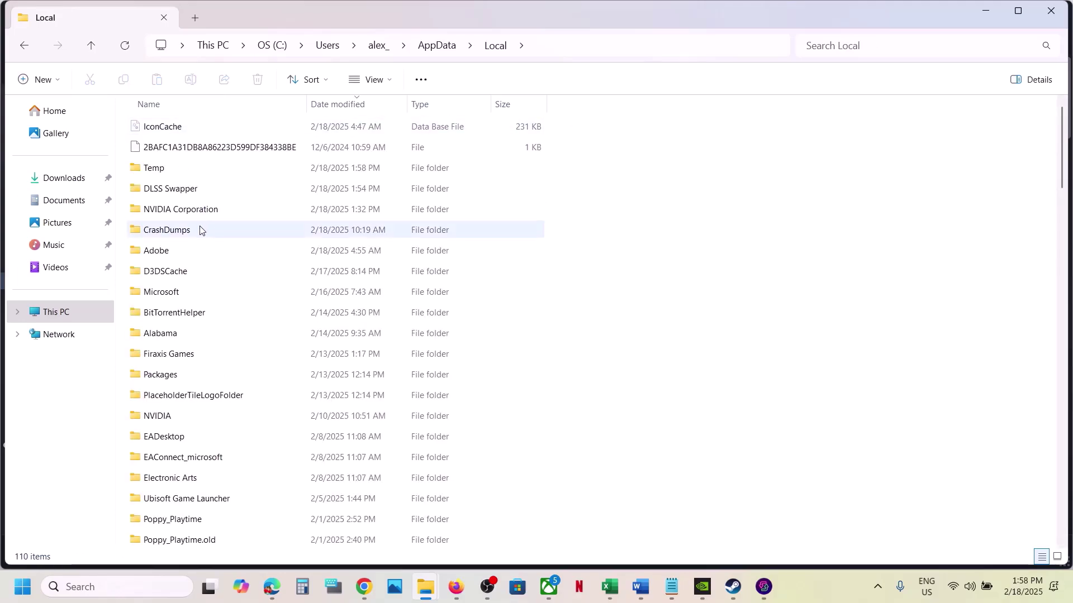
# Open Avowed's configuration files in the Alabama folder under Saved, Config, Windows
pyautogui.click(175, 338)
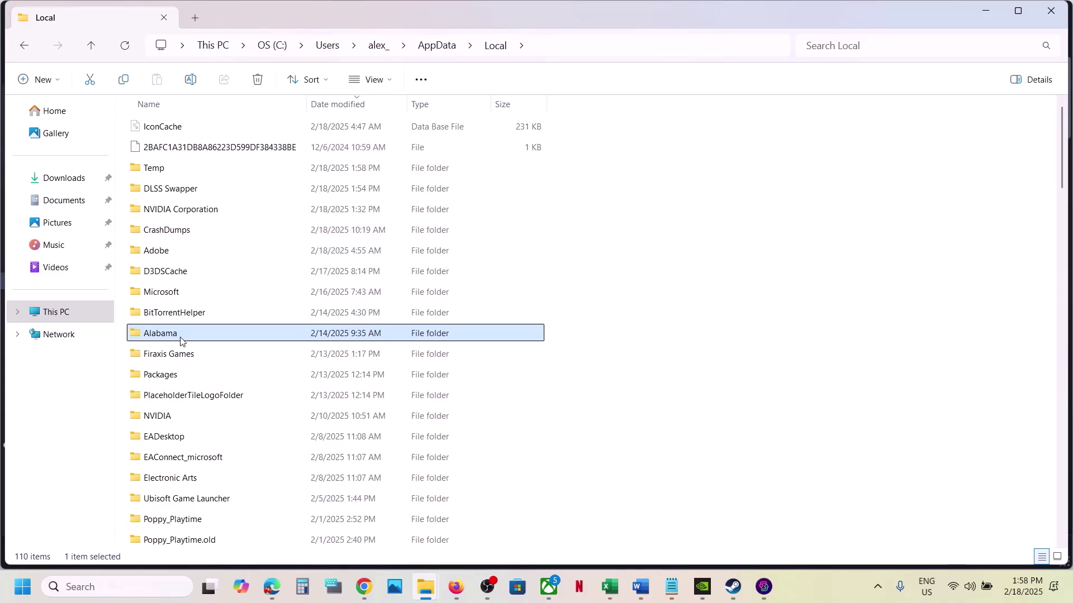
pyautogui.doubleClick(180, 341)
pyautogui.doubleClick(161, 127)
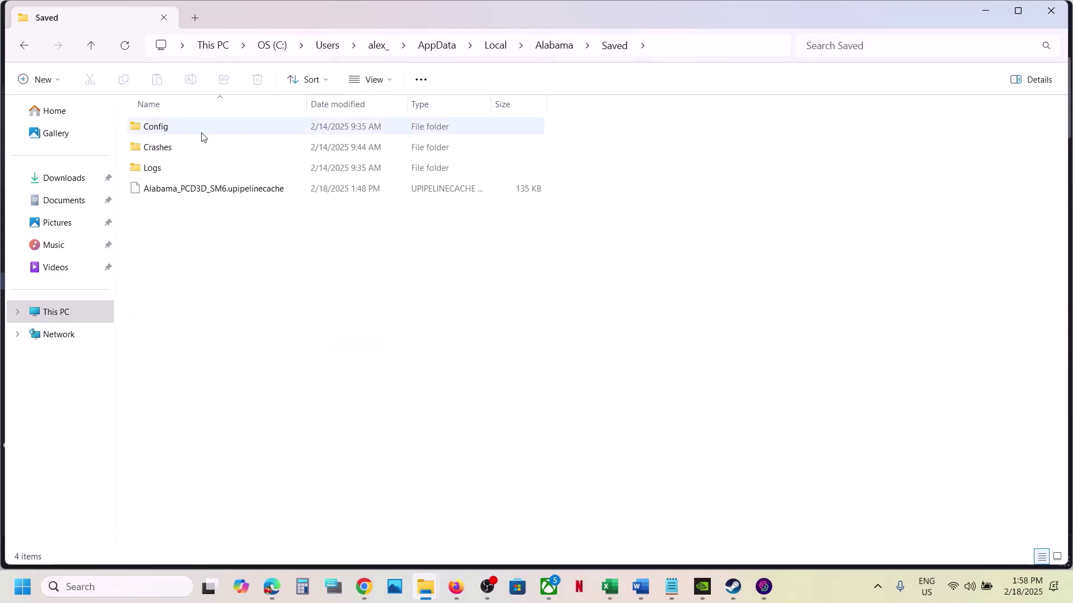
pyautogui.doubleClick(176, 135)
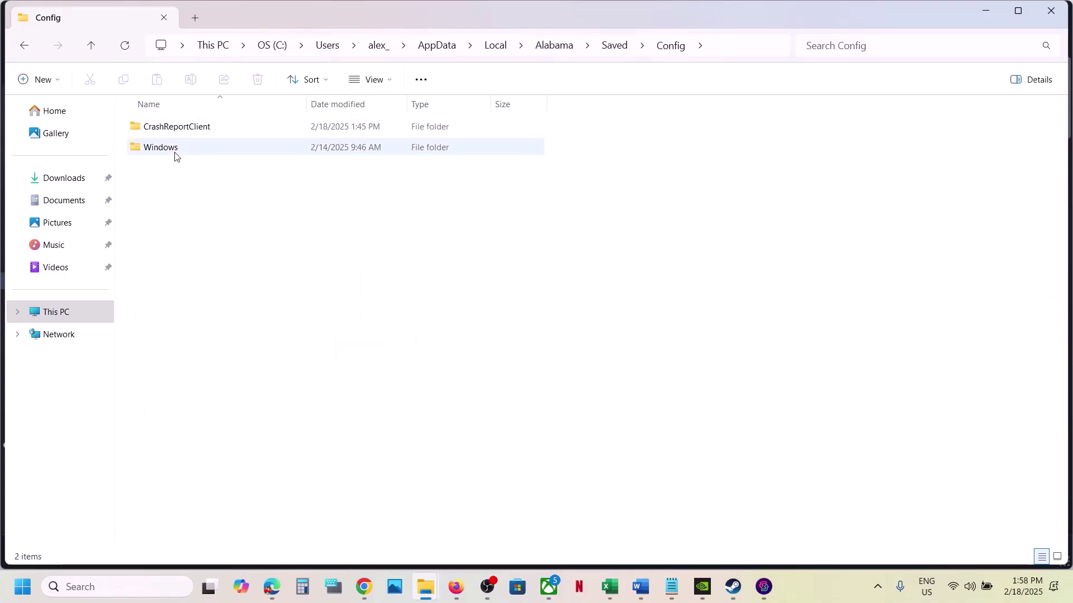
pyautogui.doubleClick(174, 155)
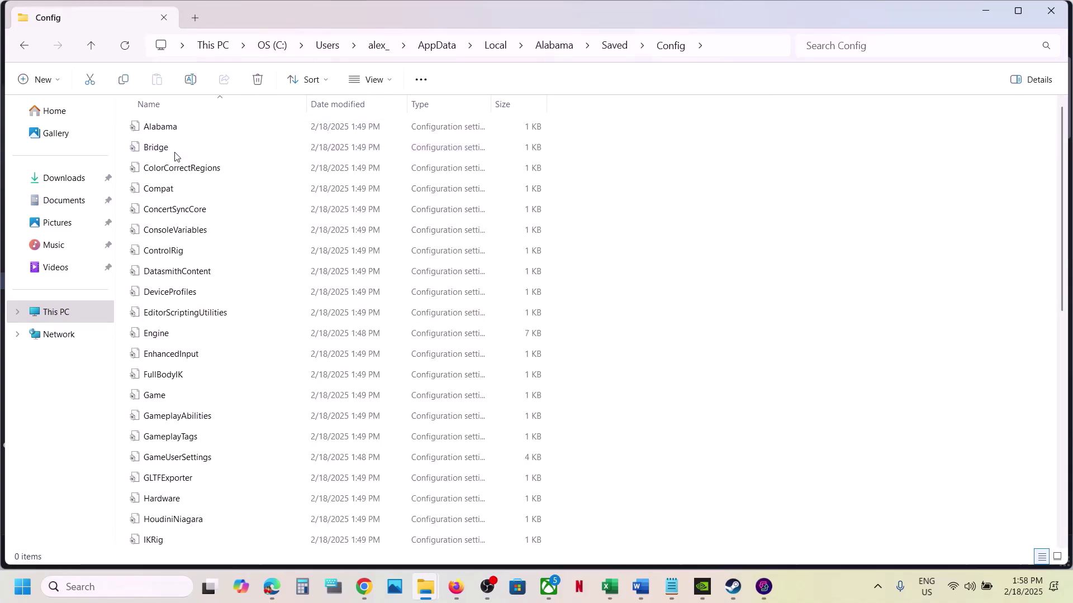
# Go back up to the Local folder and show the delete option for the Alabama folder, dismissing it without deleting
pyautogui.click(91, 46)
pyautogui.click(91, 46)
pyautogui.click(91, 46)
pyautogui.click(91, 46)
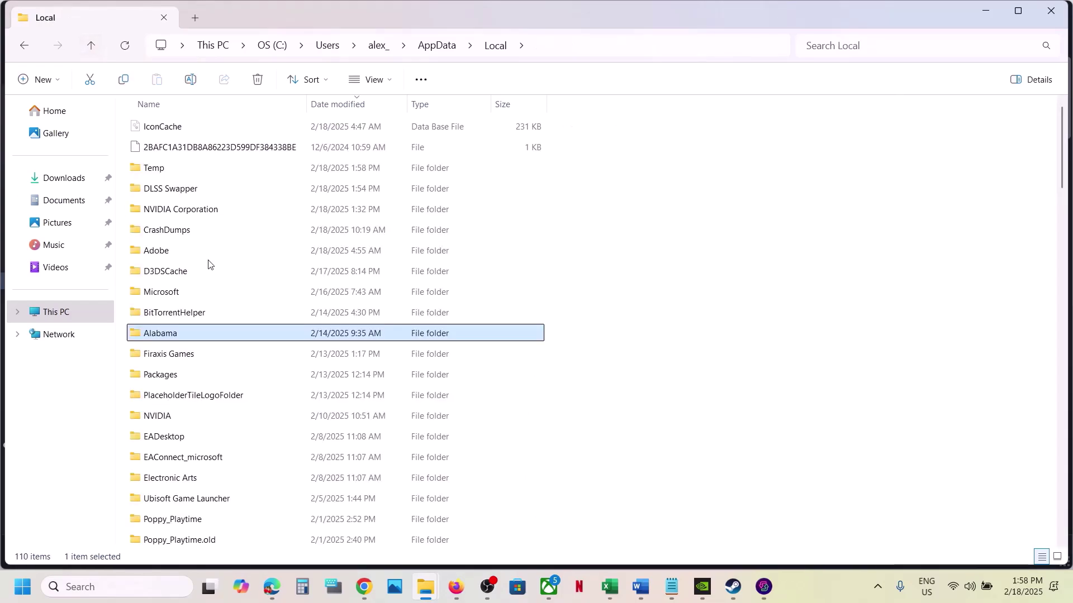
pyautogui.rightClick(172, 335)
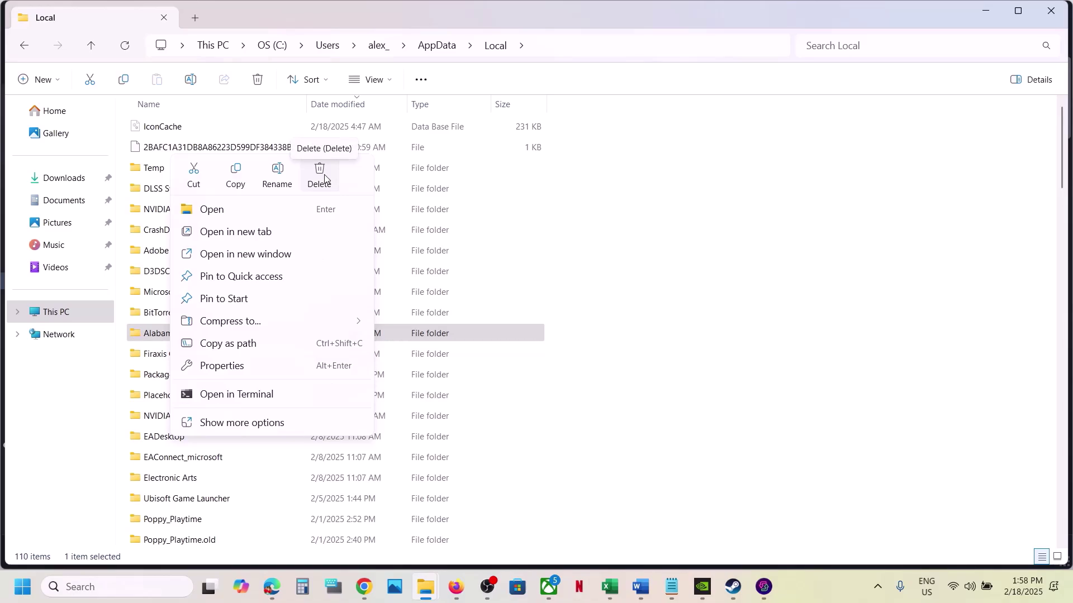
pyautogui.click(657, 370)
pyautogui.click(657, 371)
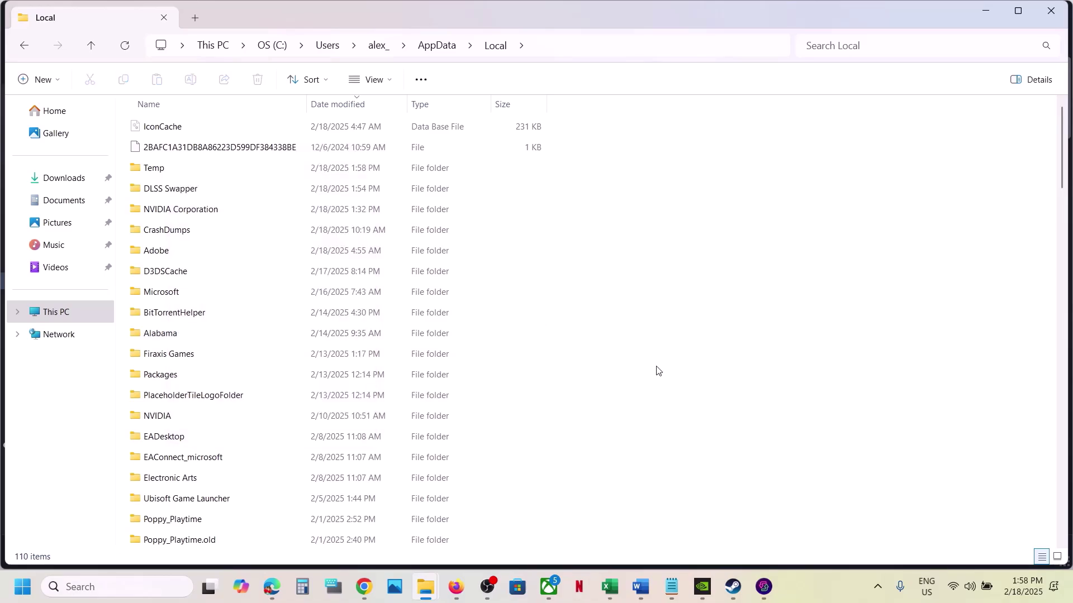
# Return File Explorer to This PC and highlight the Step 10 instruction on renaming or deleting save game files in the Word document
pyautogui.click(62, 320)
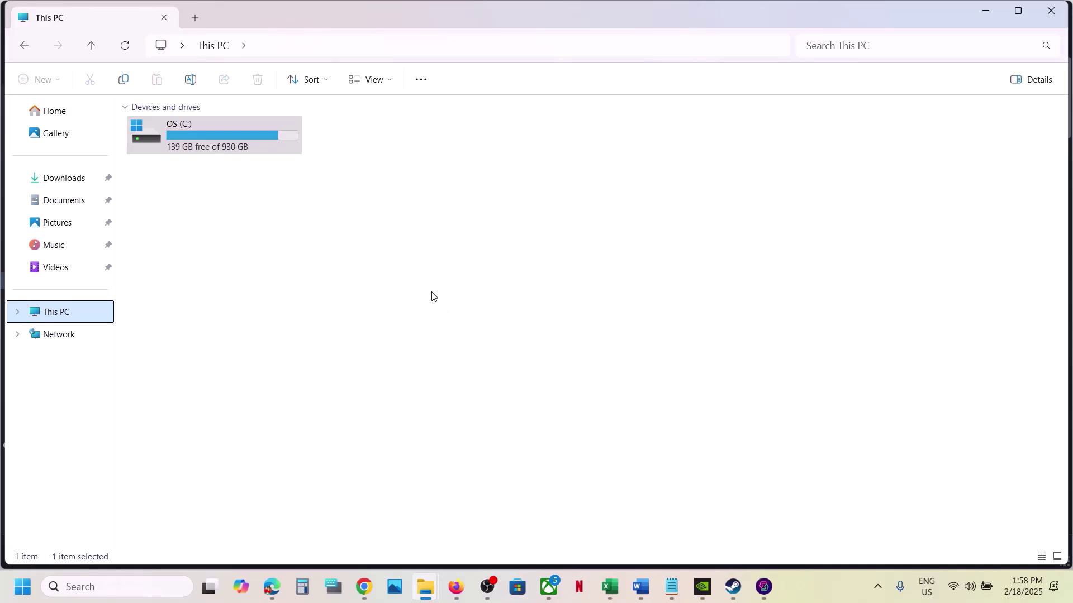
pyautogui.click(640, 587)
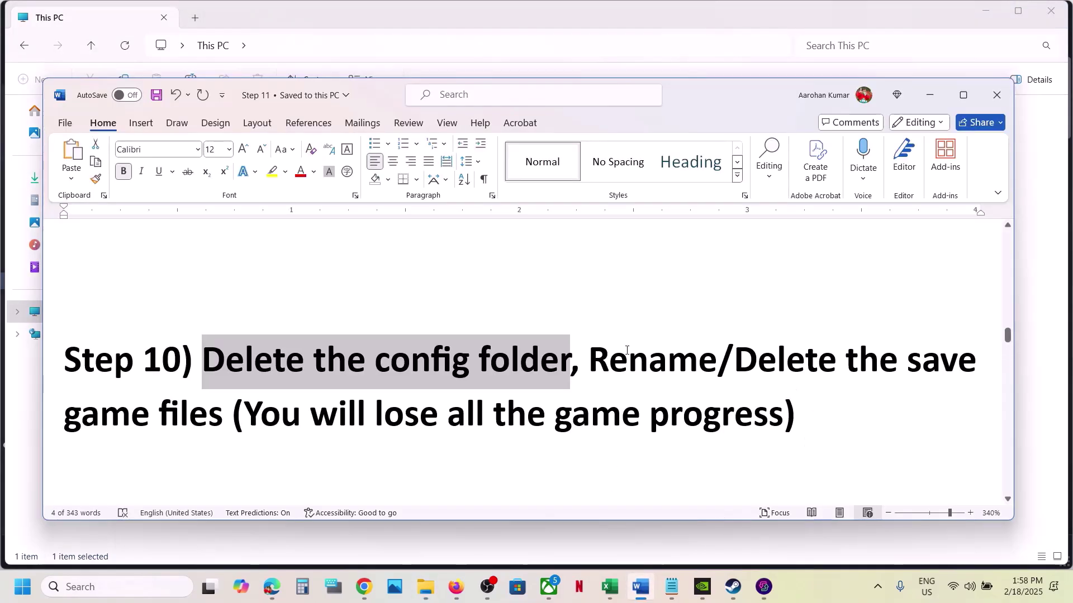
pyautogui.moveTo(591, 358); pyautogui.dragTo(765, 428)
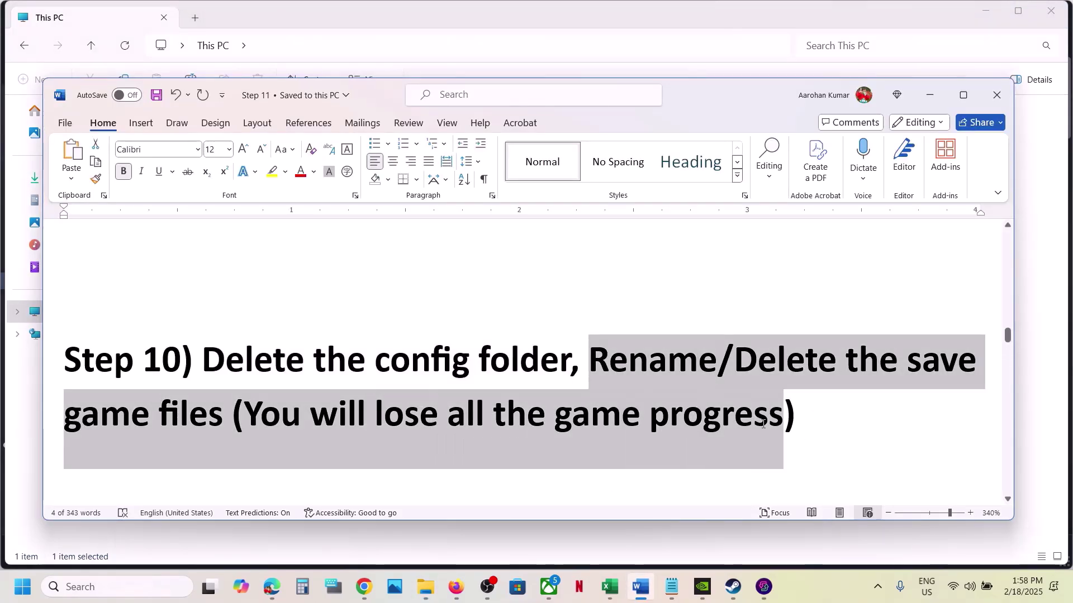
pyautogui.click(930, 95)
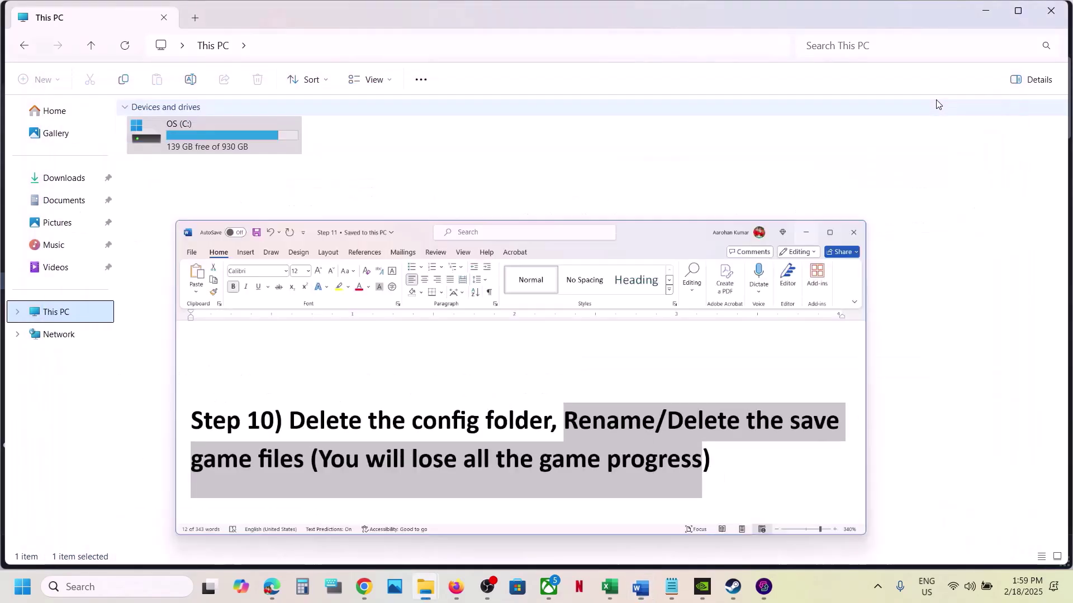
# Open the Avowed folder inside Saved Games in the user's profile folder on the C: drive
pyautogui.doubleClick(218, 149)
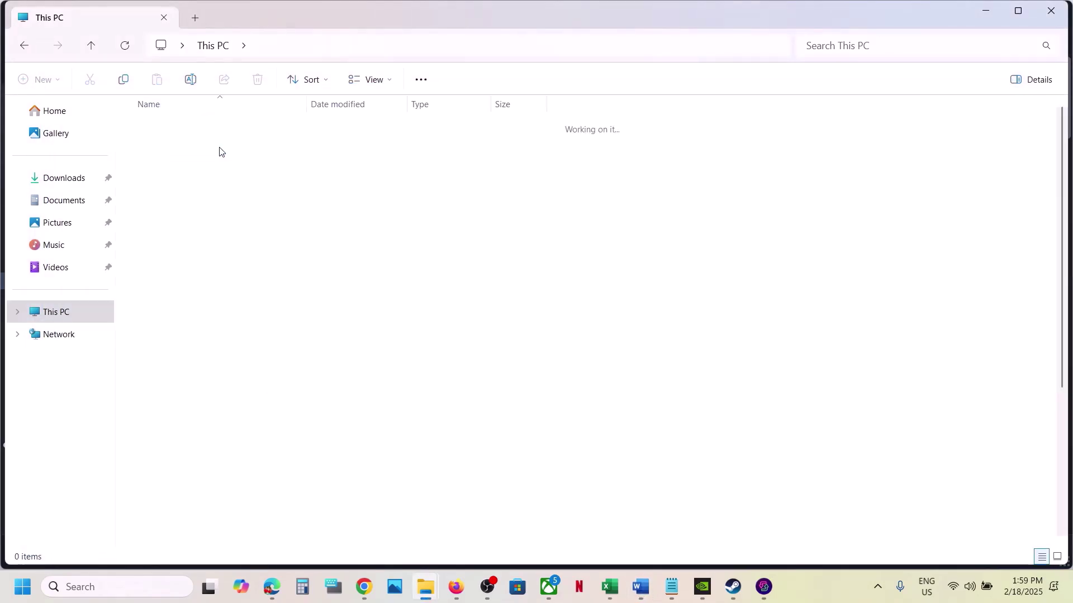
pyautogui.scroll(-4, 190, 369)
pyautogui.doubleClick(160, 381)
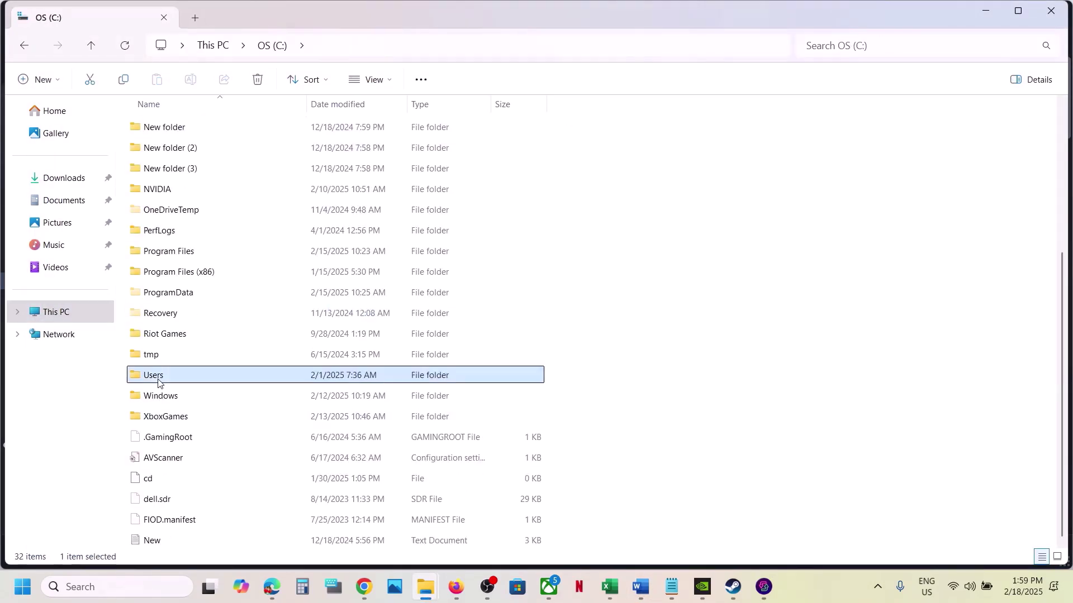
pyautogui.doubleClick(168, 132)
pyautogui.scroll(-3, 168, 137)
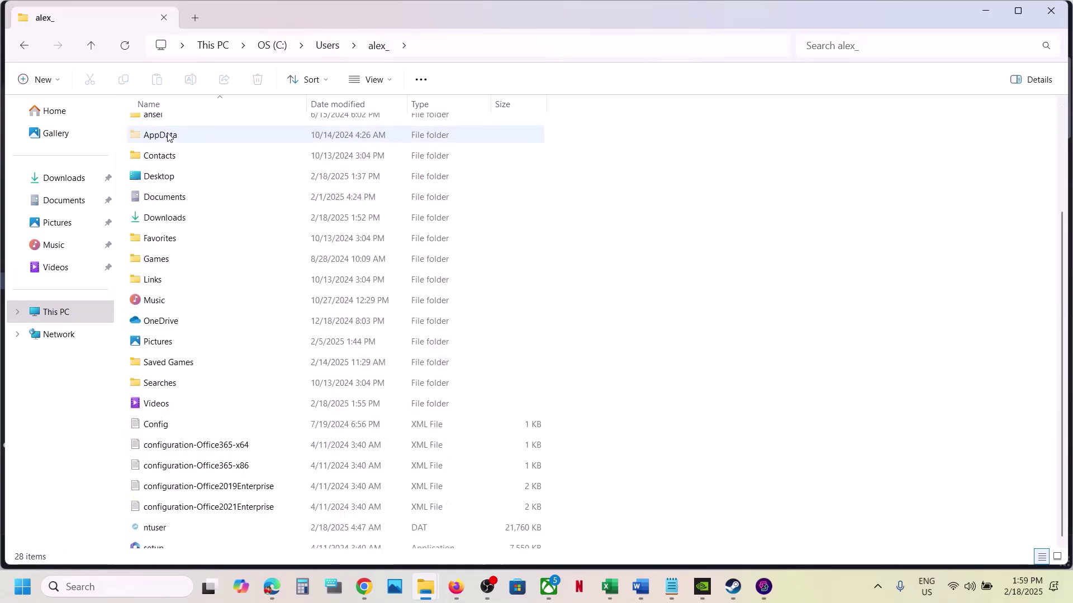
pyautogui.doubleClick(169, 358)
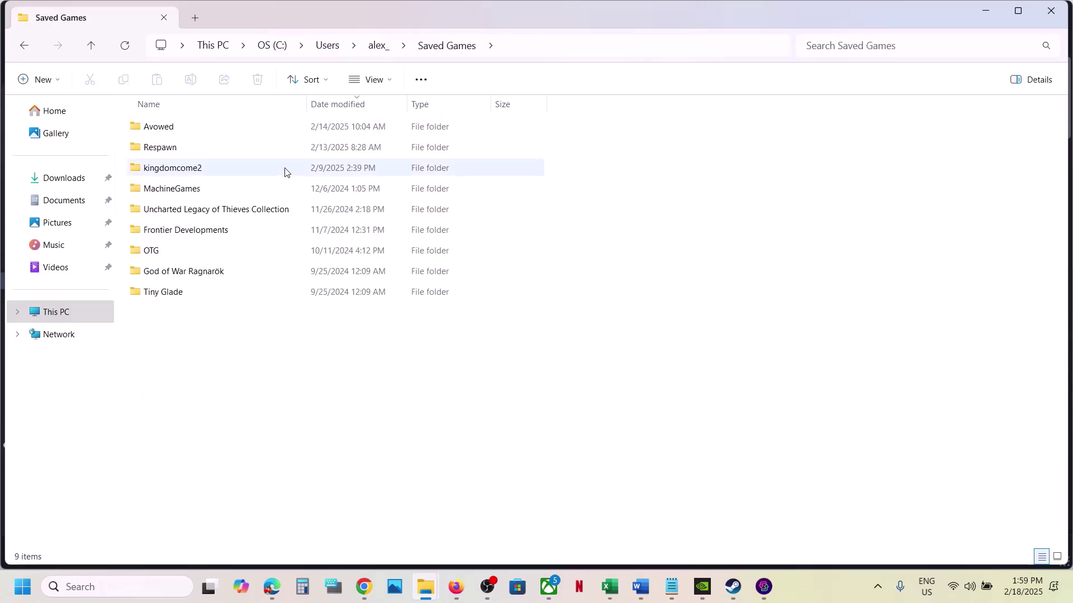
pyautogui.click(172, 132)
pyautogui.doubleClick(171, 133)
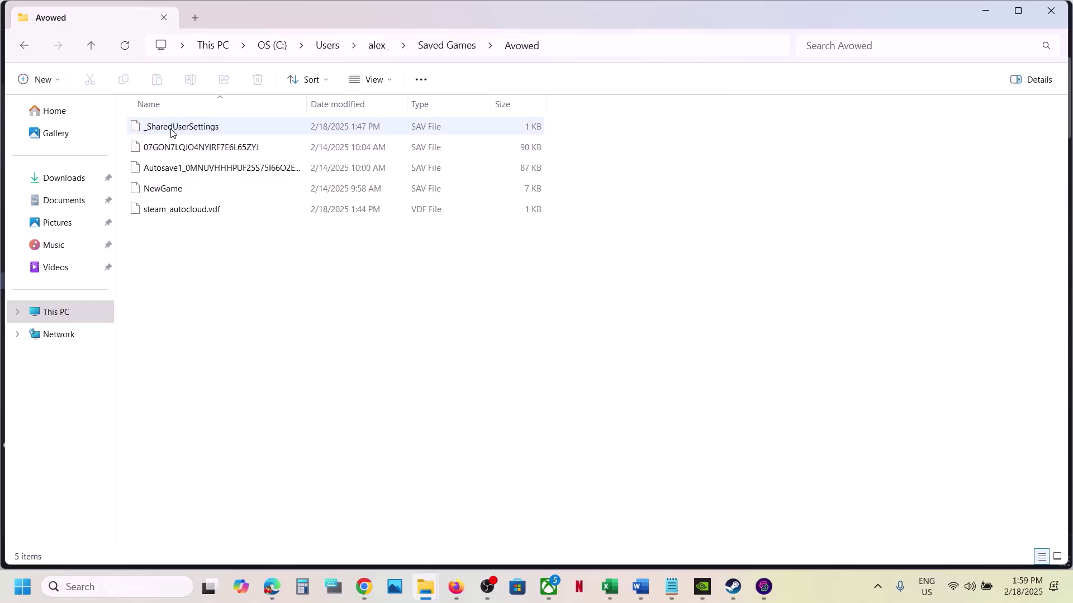
# Copy the Avowed save folder from Saved Games to the desktop, replacing the files with the same names
pyautogui.click(91, 45)
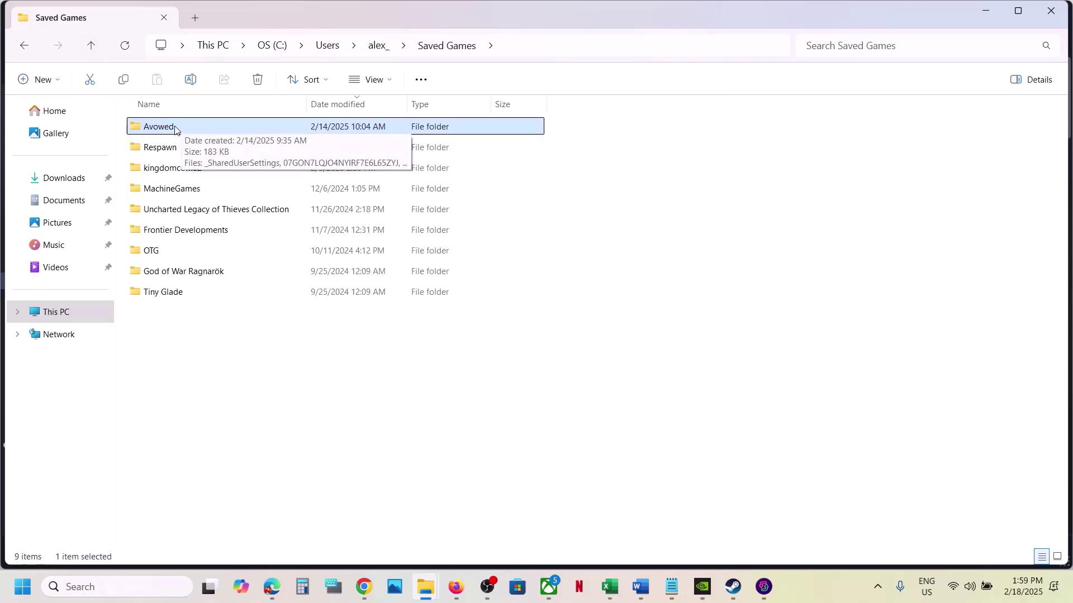
pyautogui.rightClick(175, 129)
pyautogui.click(242, 147)
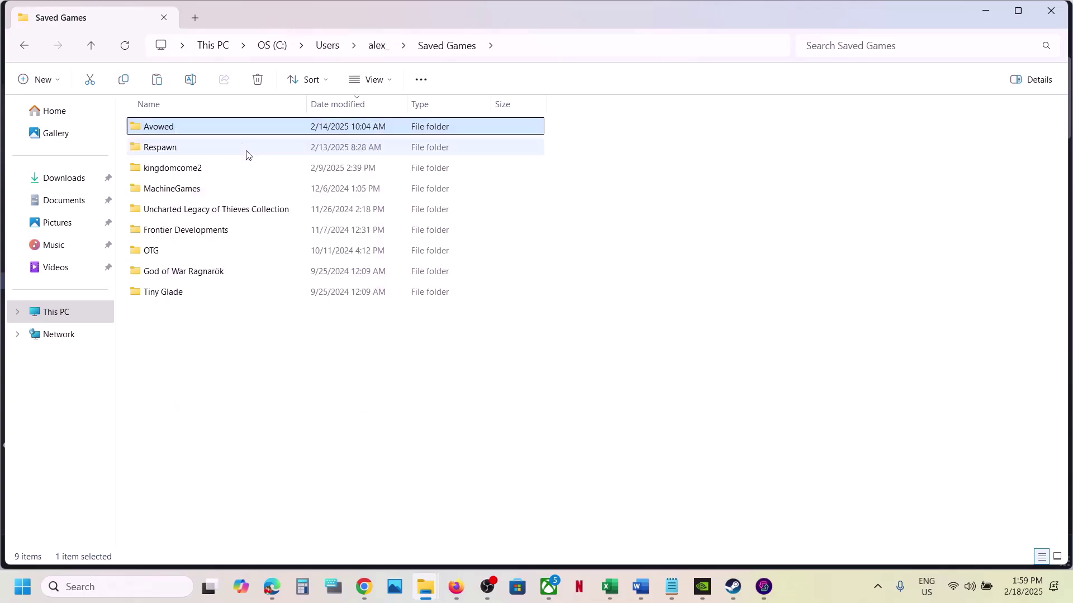
pyautogui.press('super+d')
pyautogui.hotkey('ctrl', 'v')
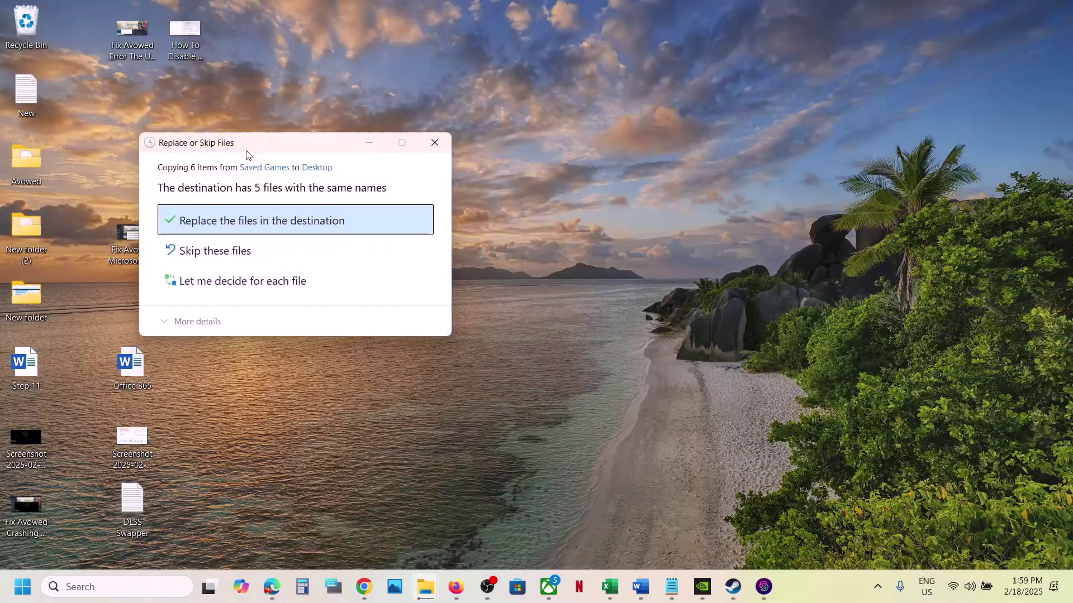
pyautogui.click(190, 224)
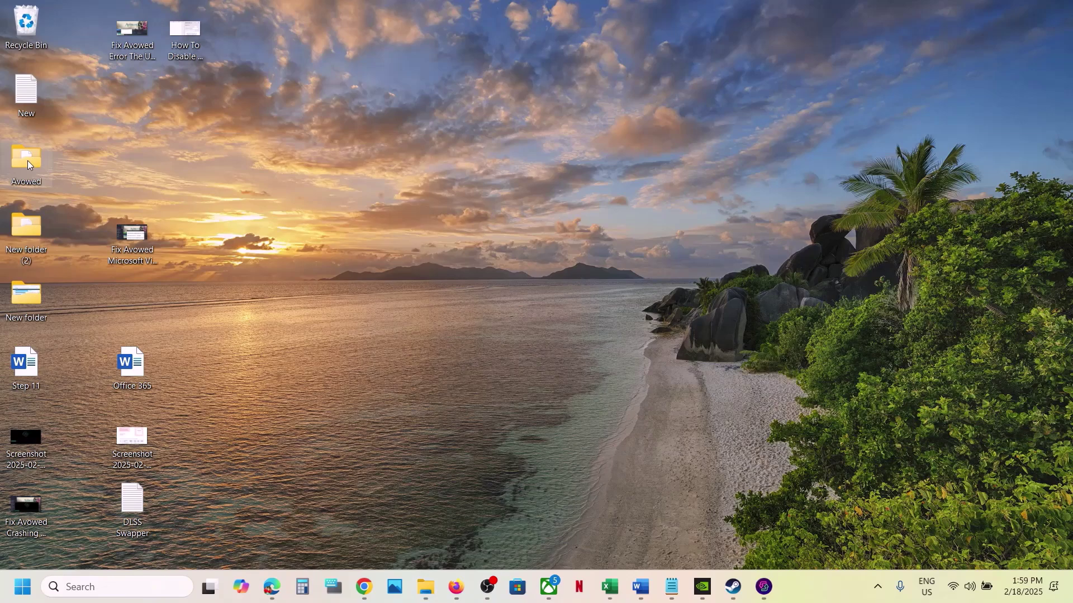
# Rename the Avowed folder in Saved Games to Avowed.old
pyautogui.moveTo(425, 587)
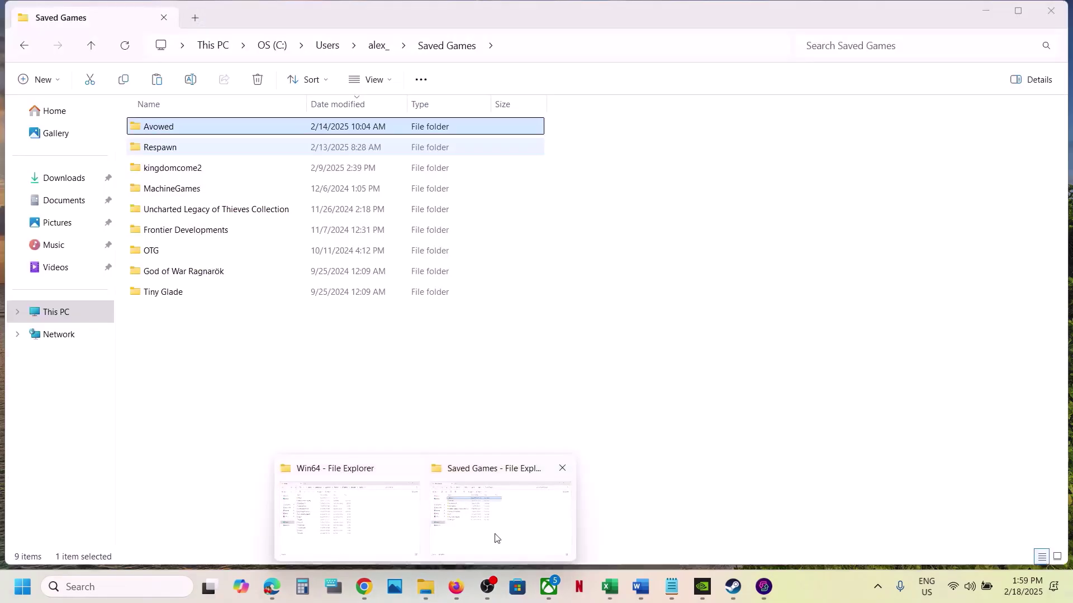
pyautogui.click(497, 538)
pyautogui.rightClick(189, 134)
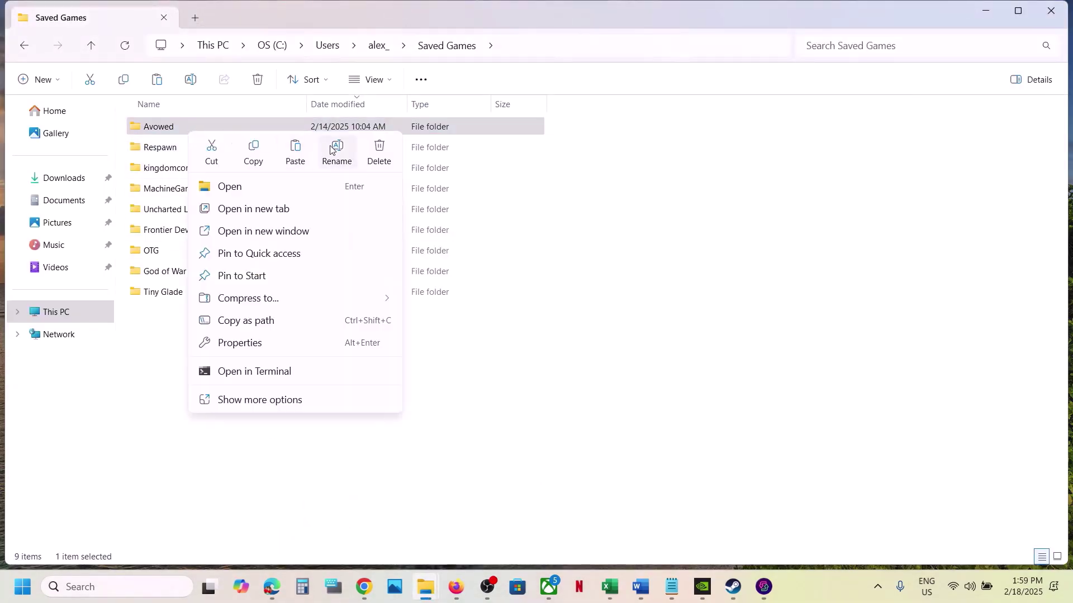
pyautogui.click(335, 149)
pyautogui.click(180, 128)
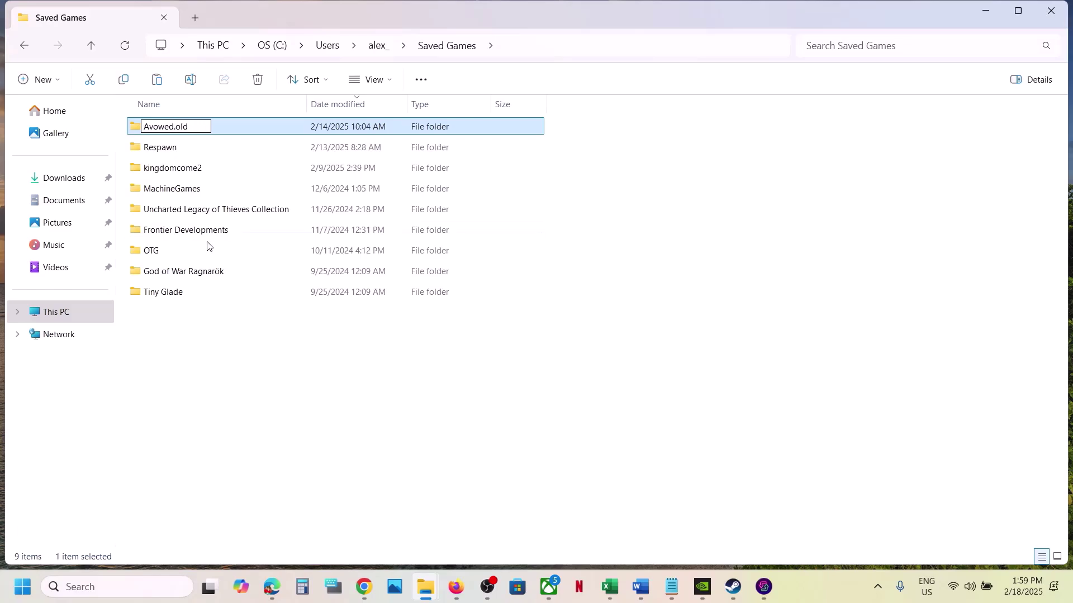
pyautogui.click(266, 371)
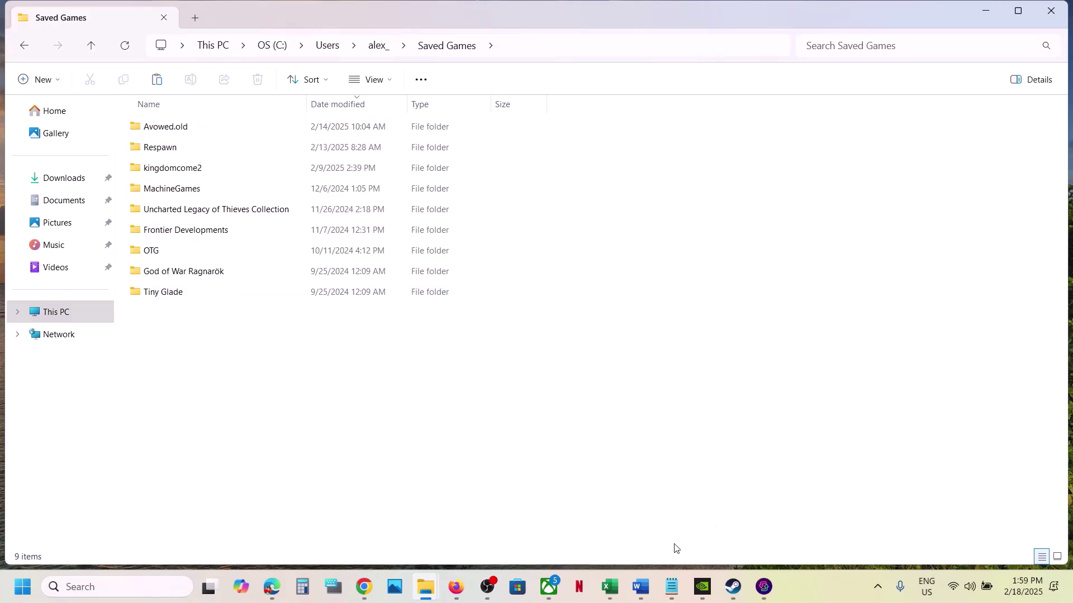
# Switch to the Step 11 Word document, turn the Visual C++ download address into a hyperlink and copy it
pyautogui.click(733, 587)
pyautogui.click(641, 587)
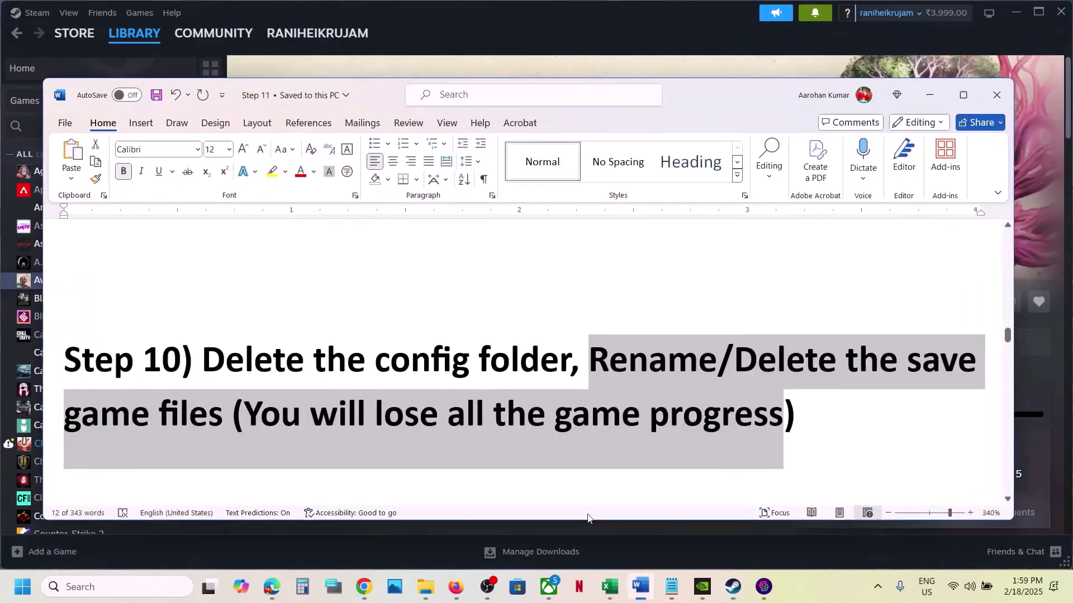
pyautogui.scroll(-4, 635, 459)
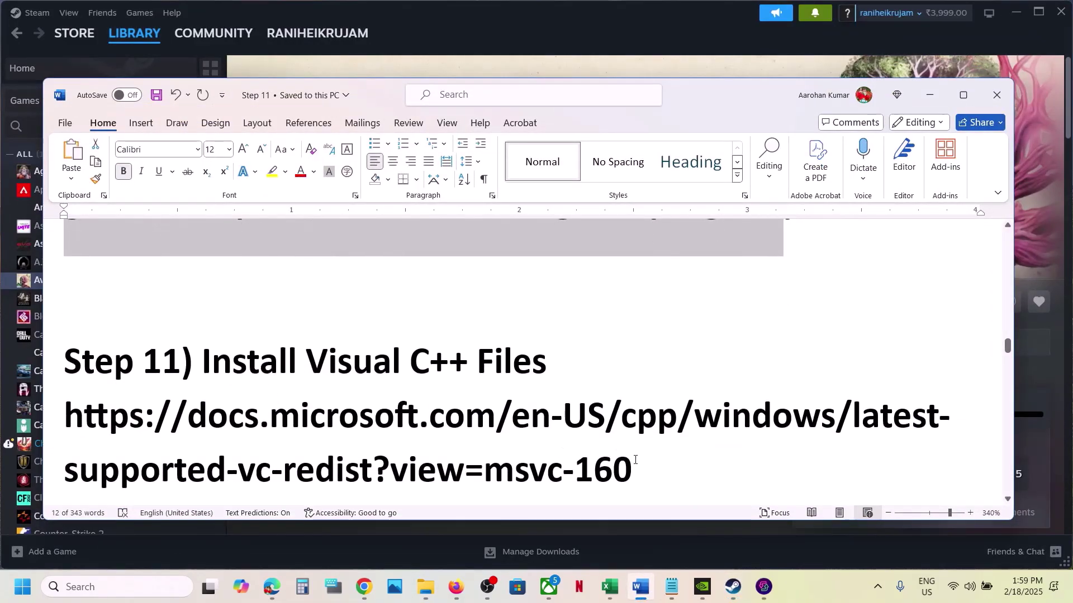
pyautogui.click(634, 461)
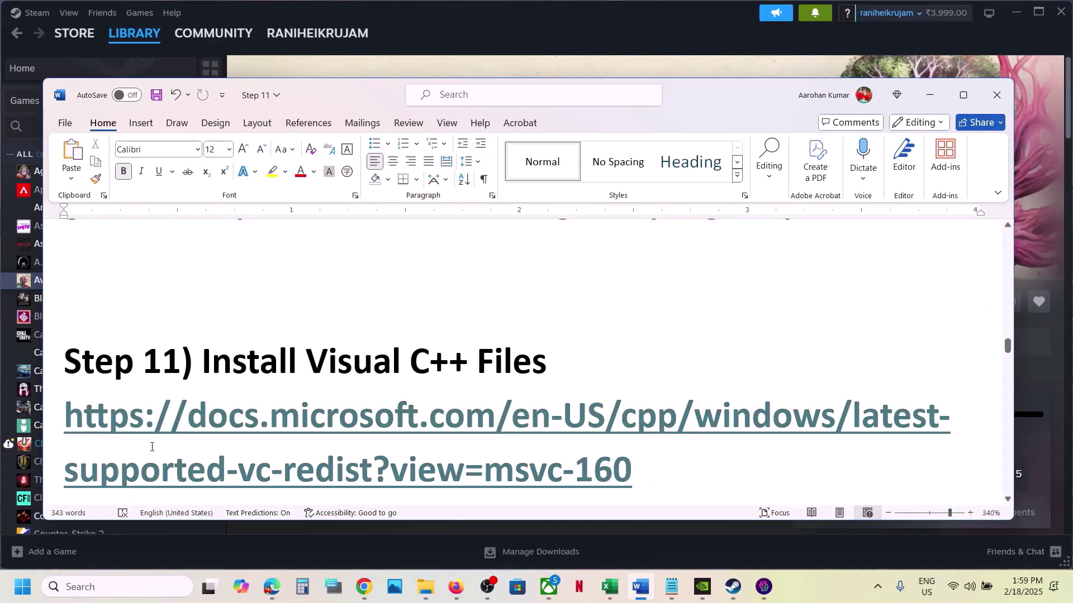
pyautogui.moveTo(67, 418); pyautogui.dragTo(634, 409)
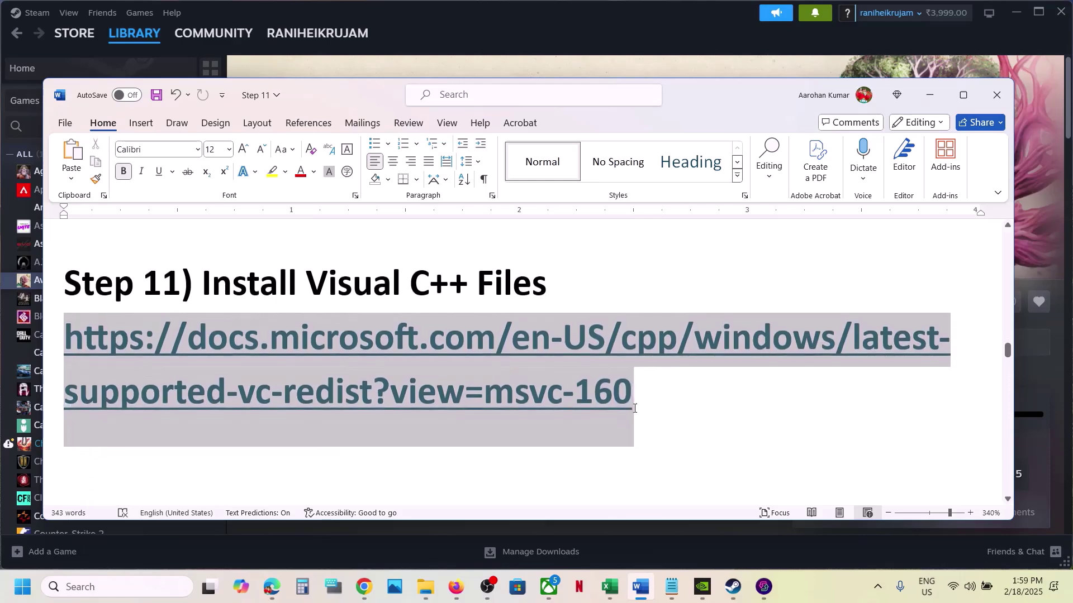
# Open the copied Microsoft Visual C++ Redistributable address in a new Chrome tab
pyautogui.moveTo(363, 587)
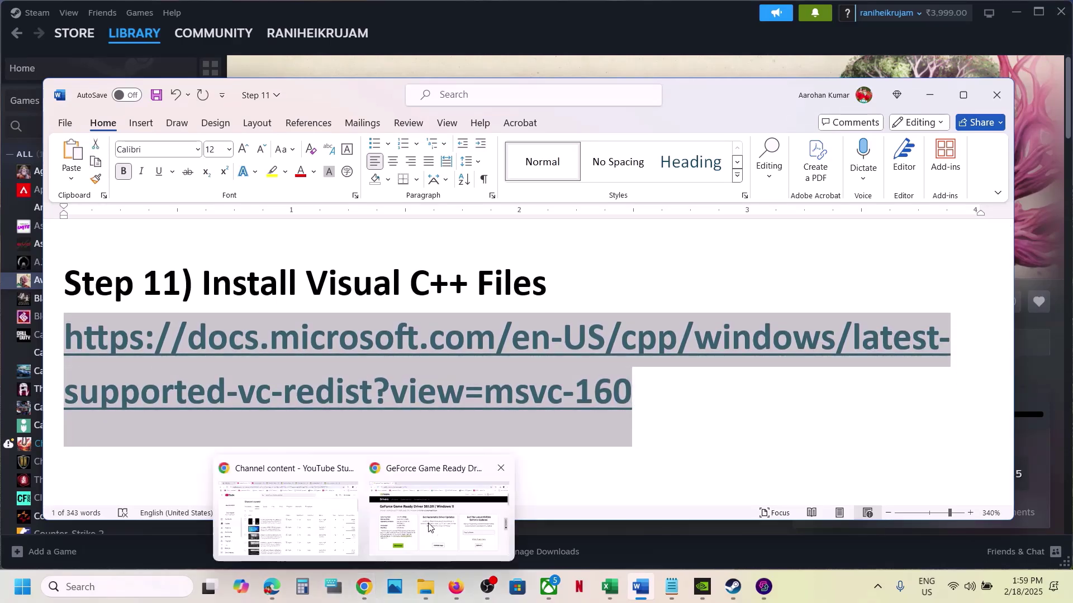
pyautogui.click(430, 528)
pyautogui.click(204, 14)
pyautogui.hotkey('ctrl', 'v')
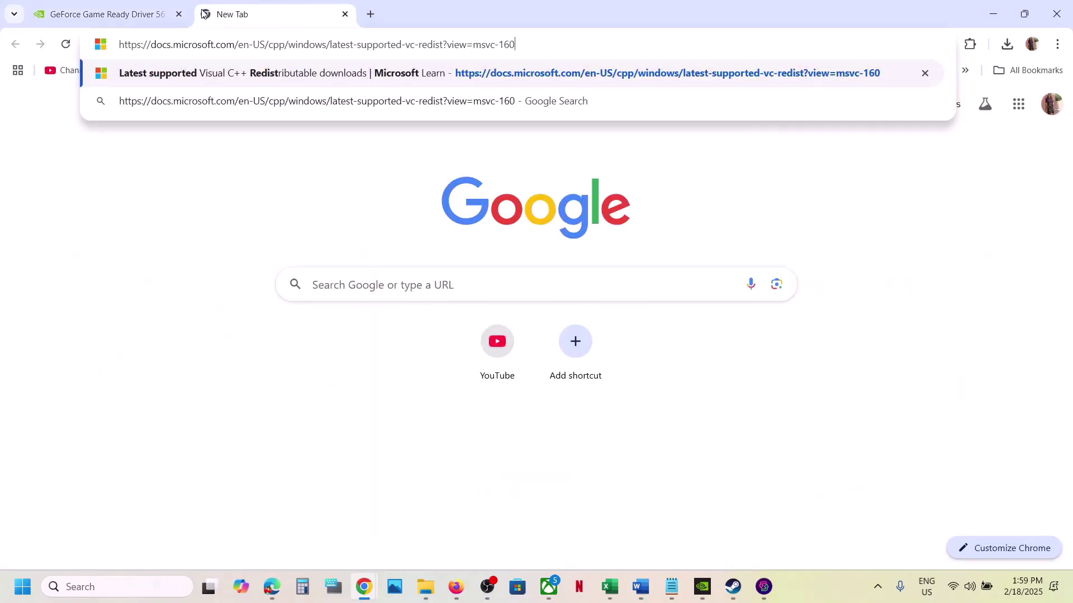
pyautogui.press('Return')
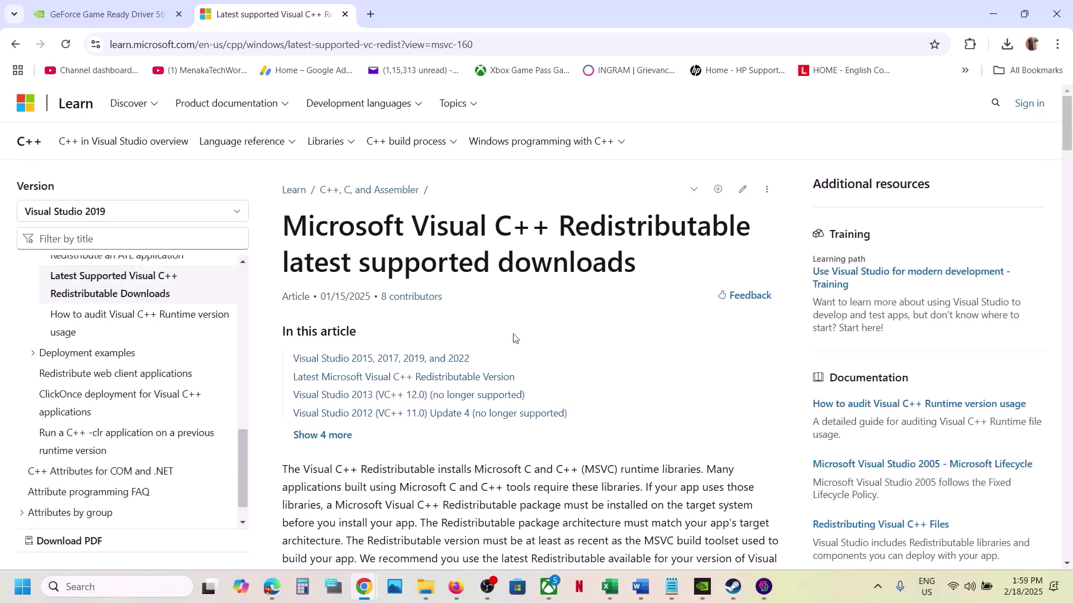
# Download the X86 Visual C++ 2015-2022 Redistributable, launch its installer and start the repair
pyautogui.scroll(-5, 575, 406)
pyautogui.scroll(-4, 575, 406)
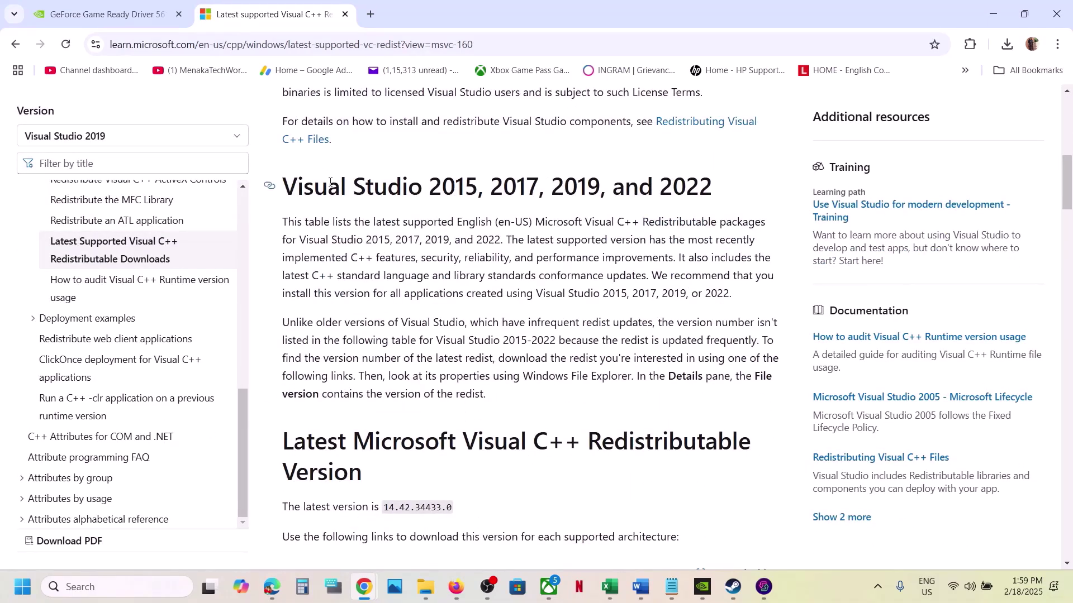
pyautogui.moveTo(330, 183); pyautogui.dragTo(659, 186)
pyautogui.scroll(-6, 386, 347)
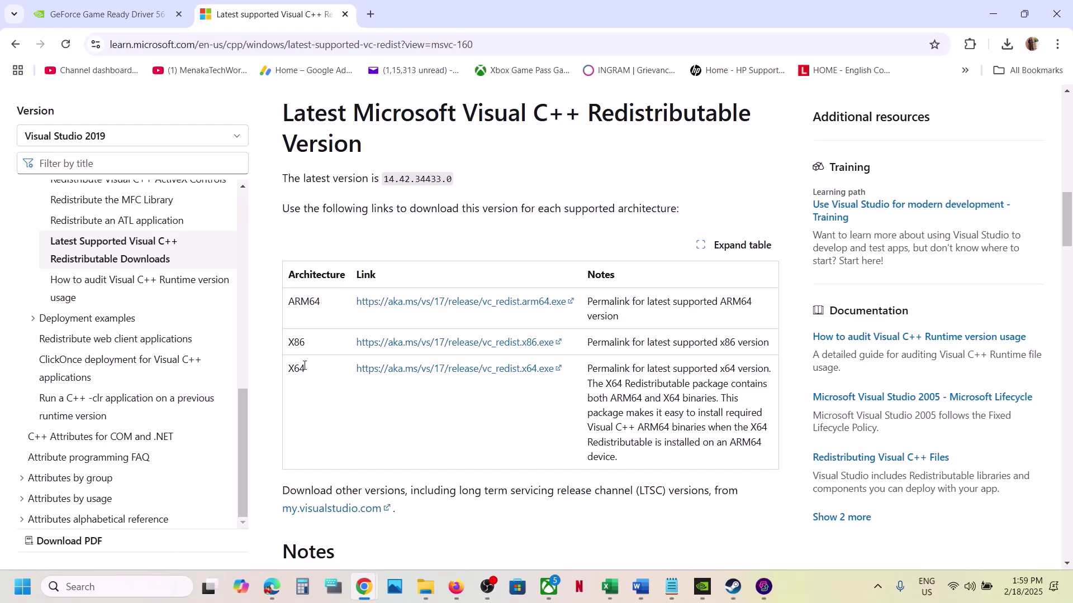
pyautogui.click(455, 342)
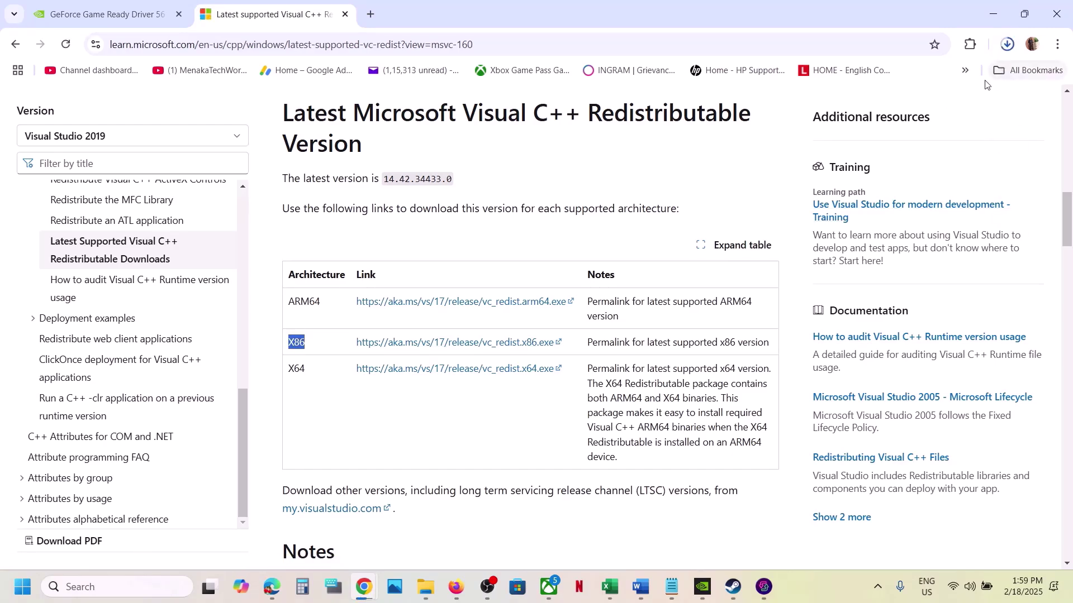
pyautogui.click(855, 78)
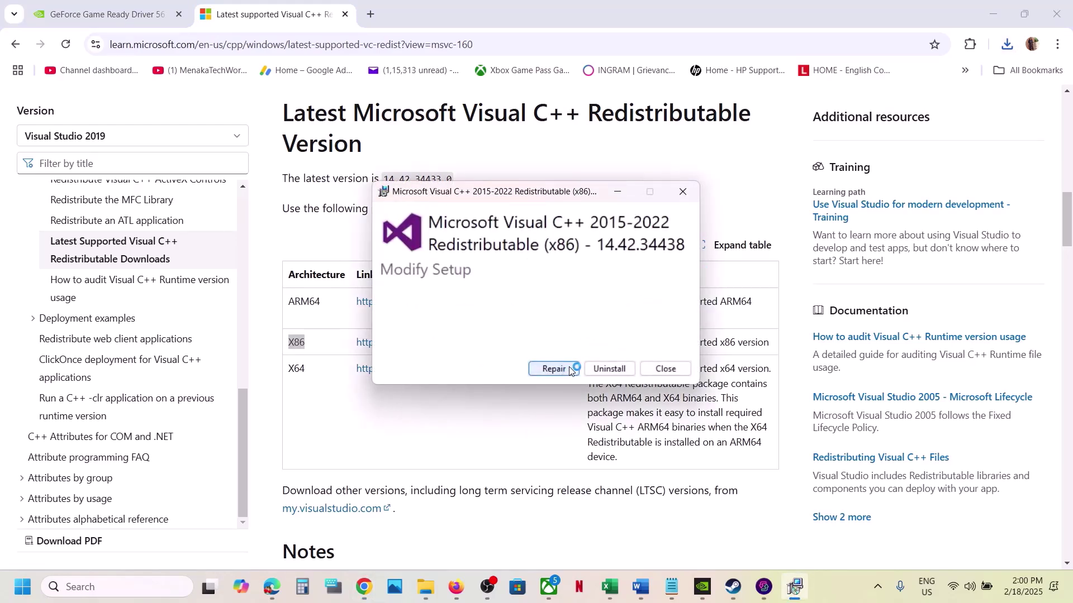
pyautogui.click(555, 370)
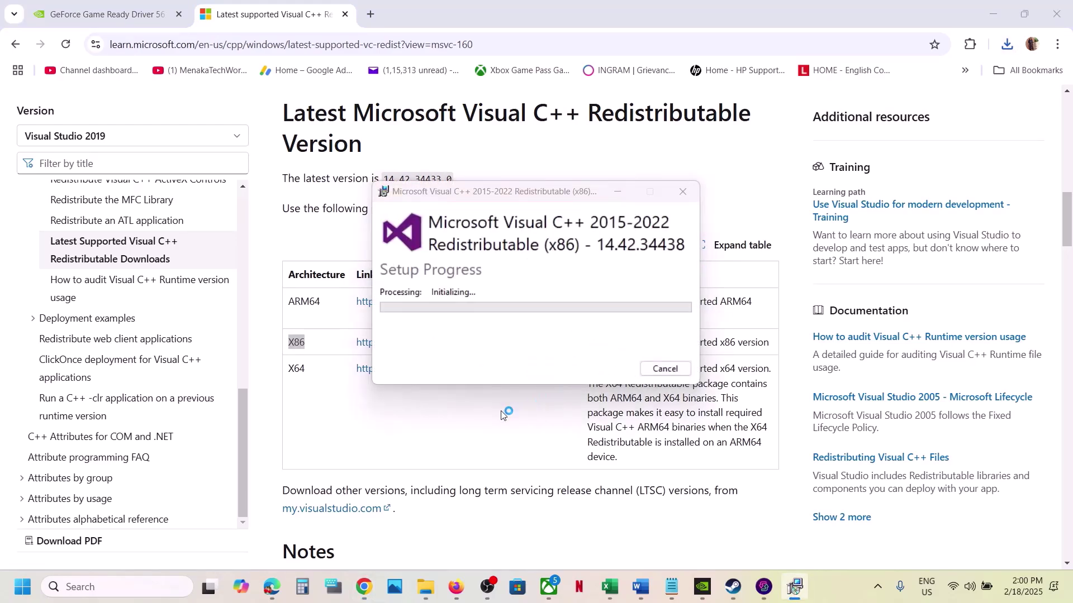
# Download the X64 Visual C++ Redistributable and launch its installer from the recent downloads
pyautogui.doubleClick(295, 371)
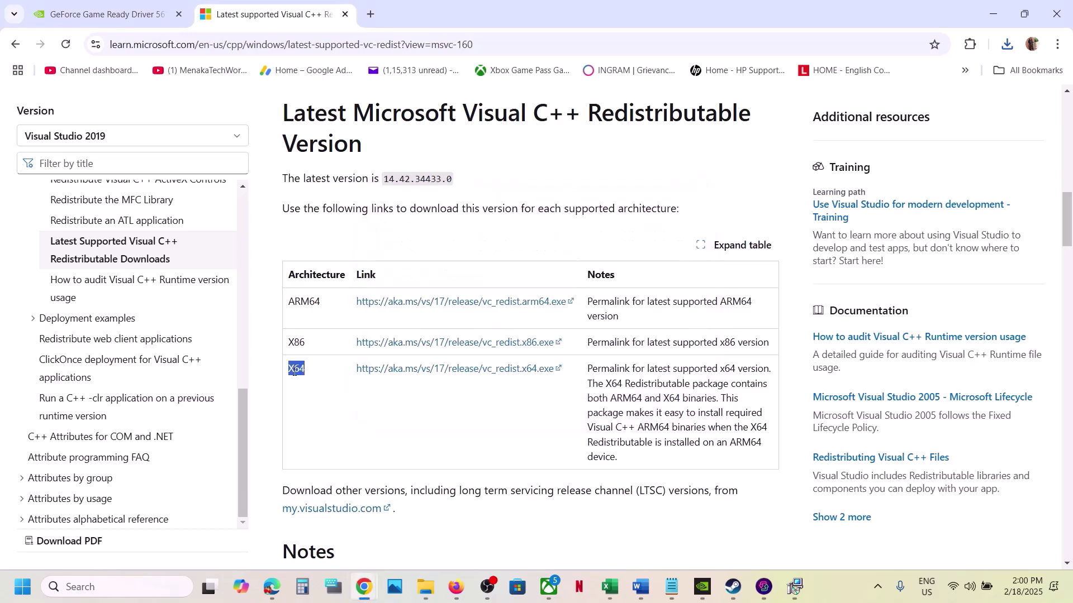
pyautogui.click(451, 369)
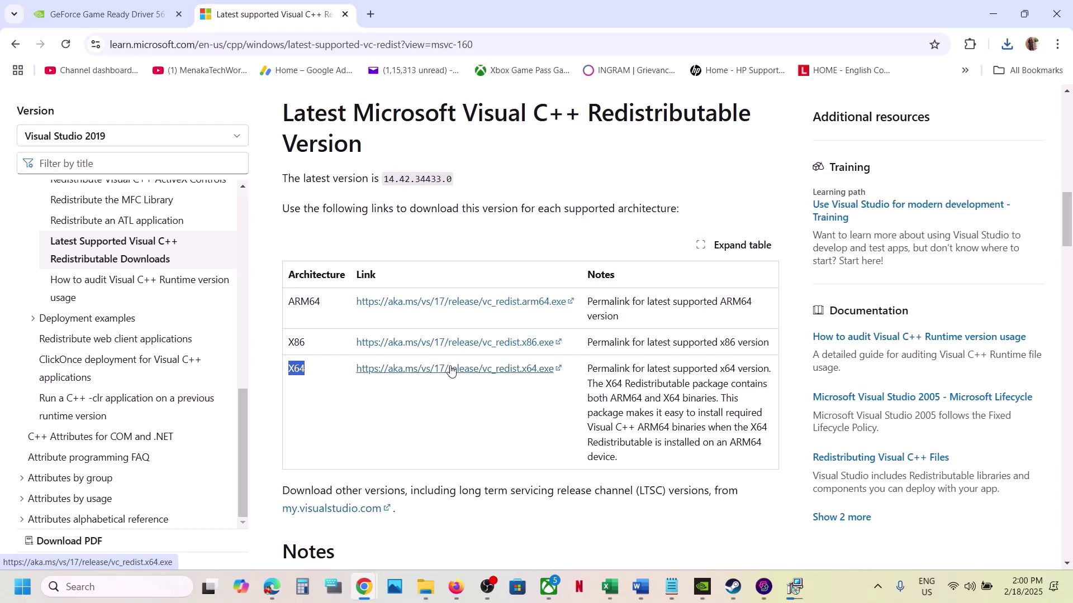
pyautogui.click(1009, 45)
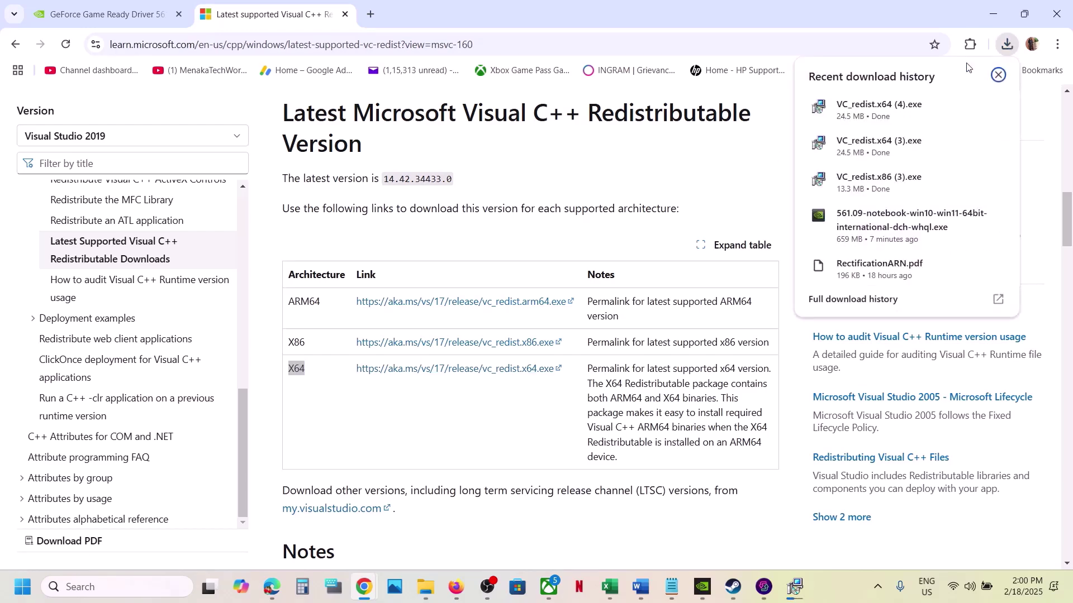
pyautogui.click(898, 107)
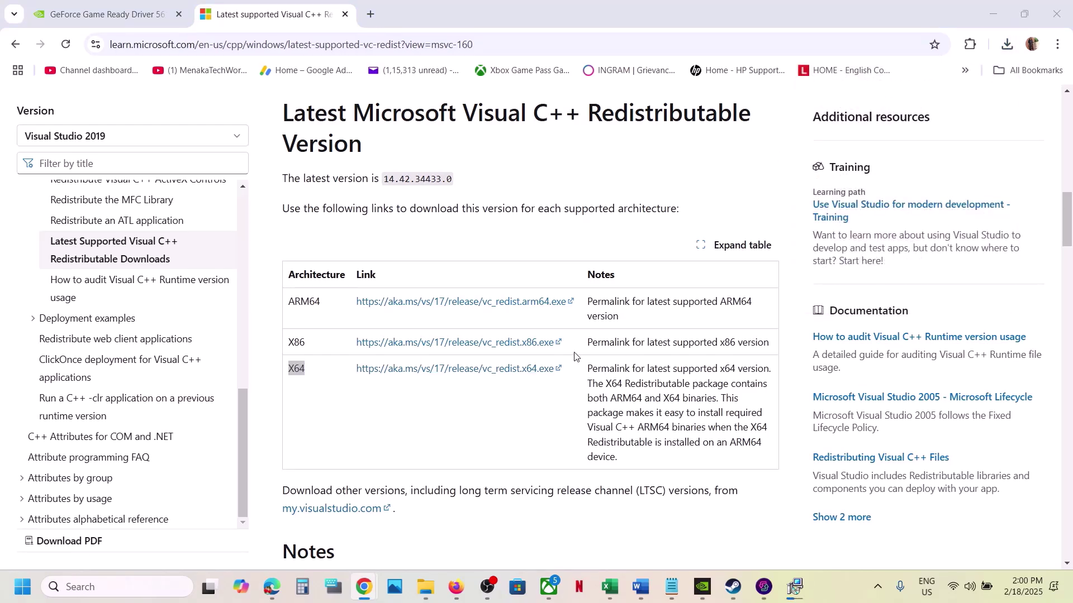
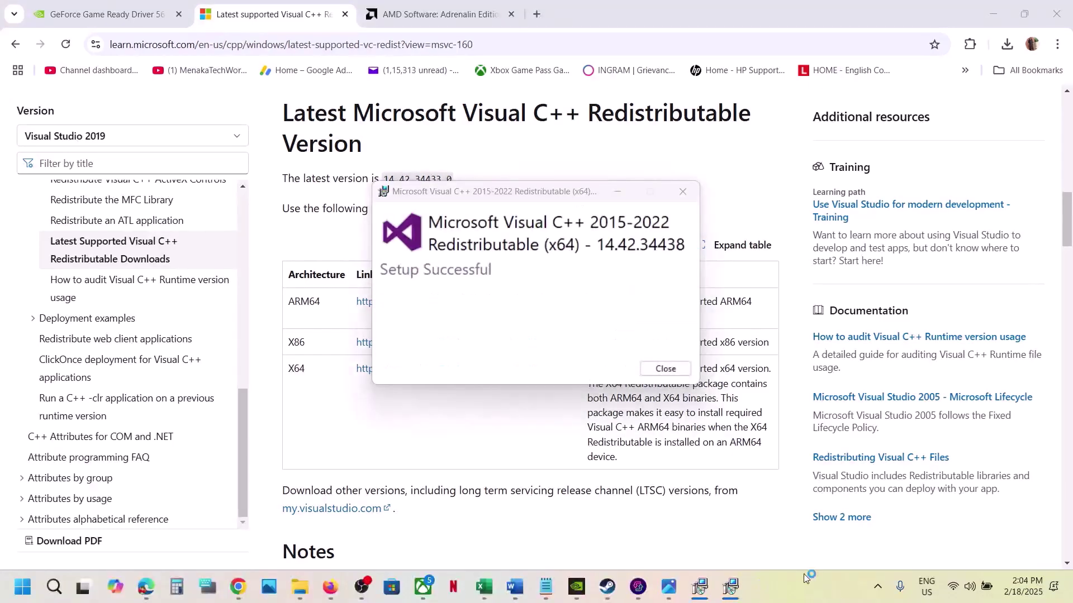
# Bring the x86 setup window beside the x64 one and close both Visual C++ installers
pyautogui.click(703, 590)
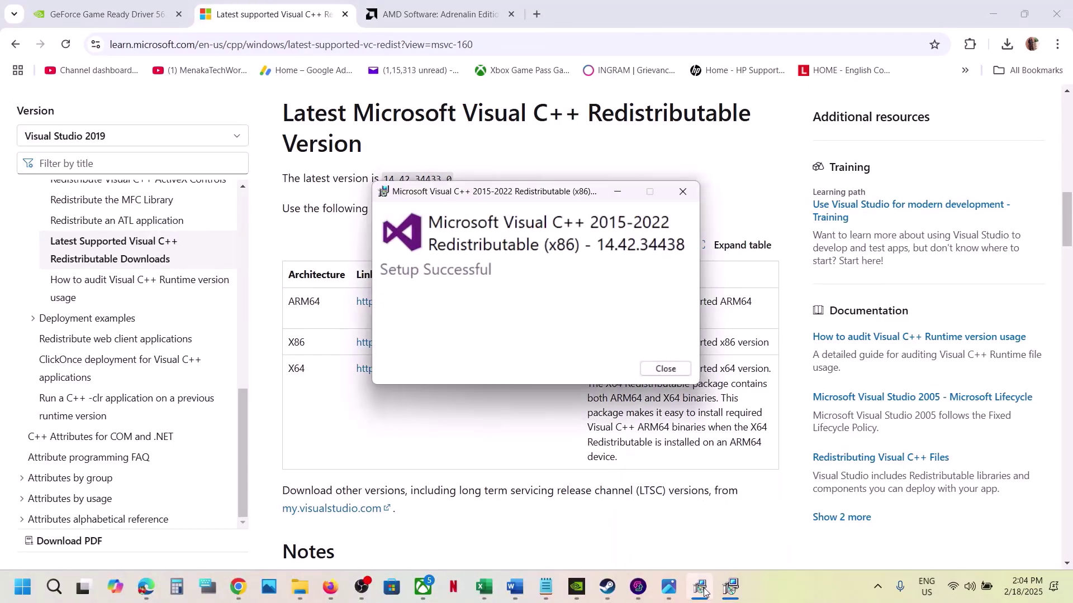
pyautogui.moveTo(577, 205); pyautogui.dragTo(834, 231)
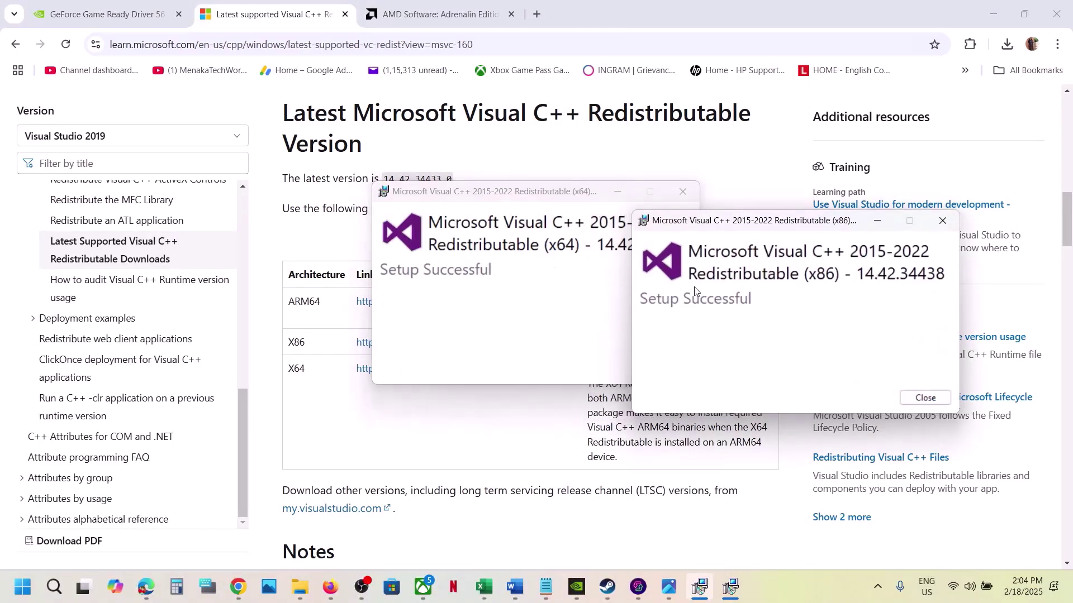
pyautogui.click(925, 398)
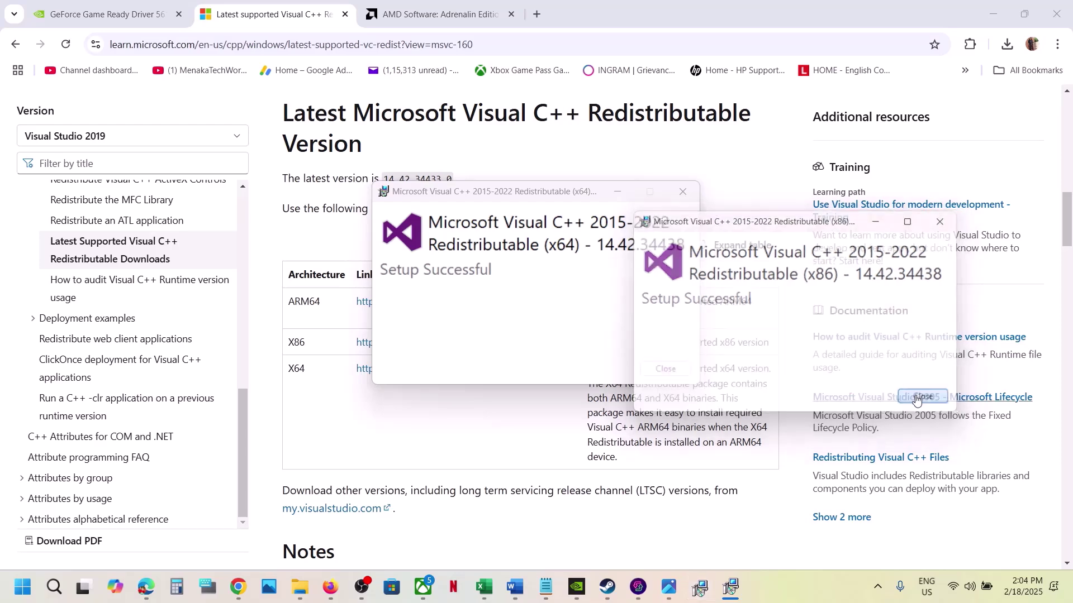
pyautogui.click(665, 369)
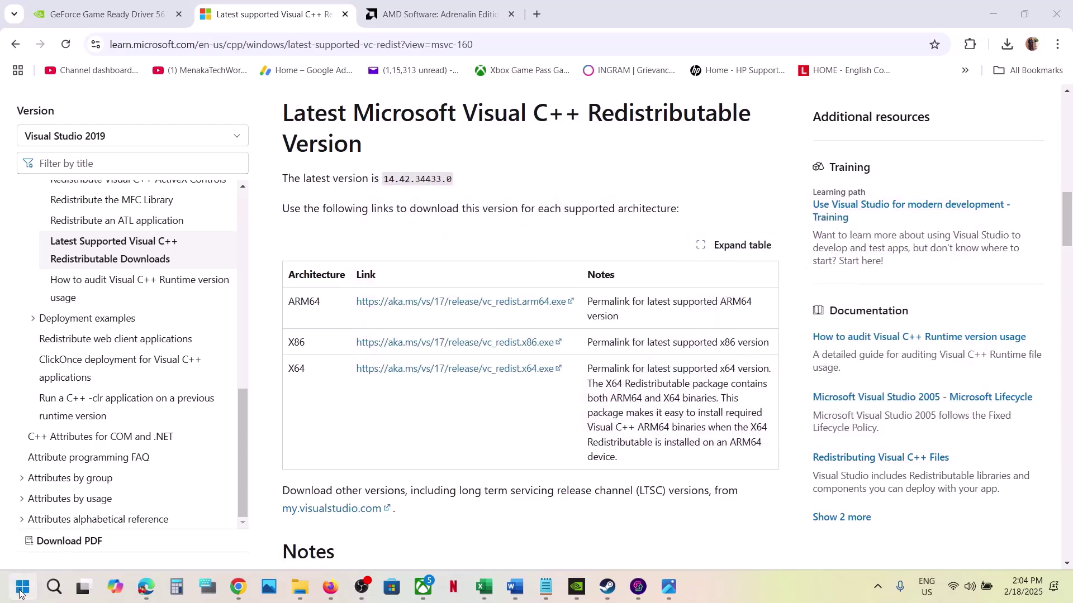
# Show the Windows power options including Restart, dismissing them without restarting the computer
pyautogui.click(23, 587)
pyautogui.click(406, 539)
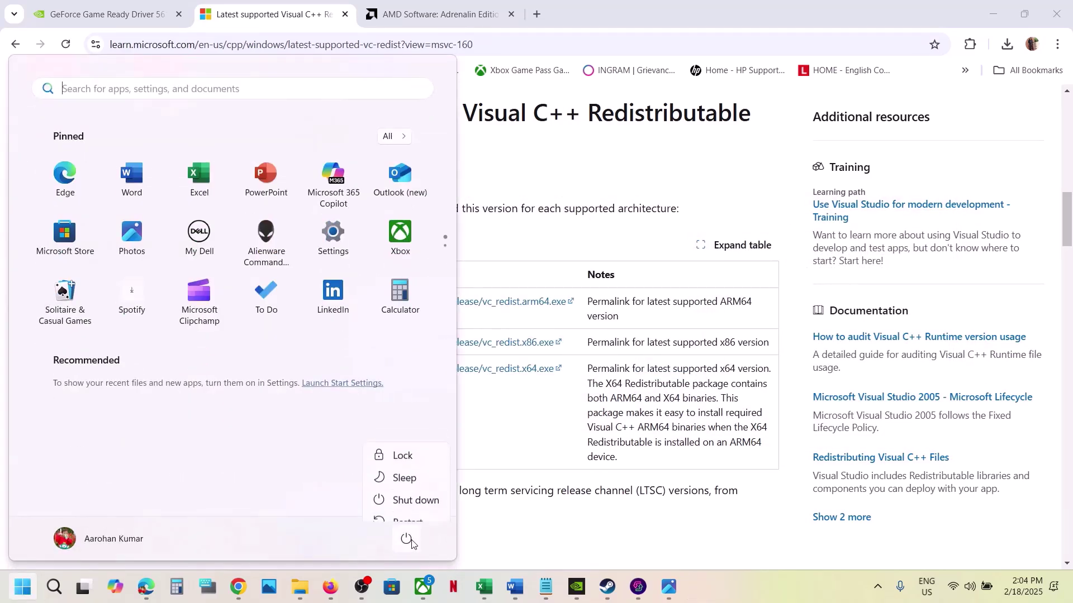
pyautogui.click(607, 431)
pyautogui.click(614, 552)
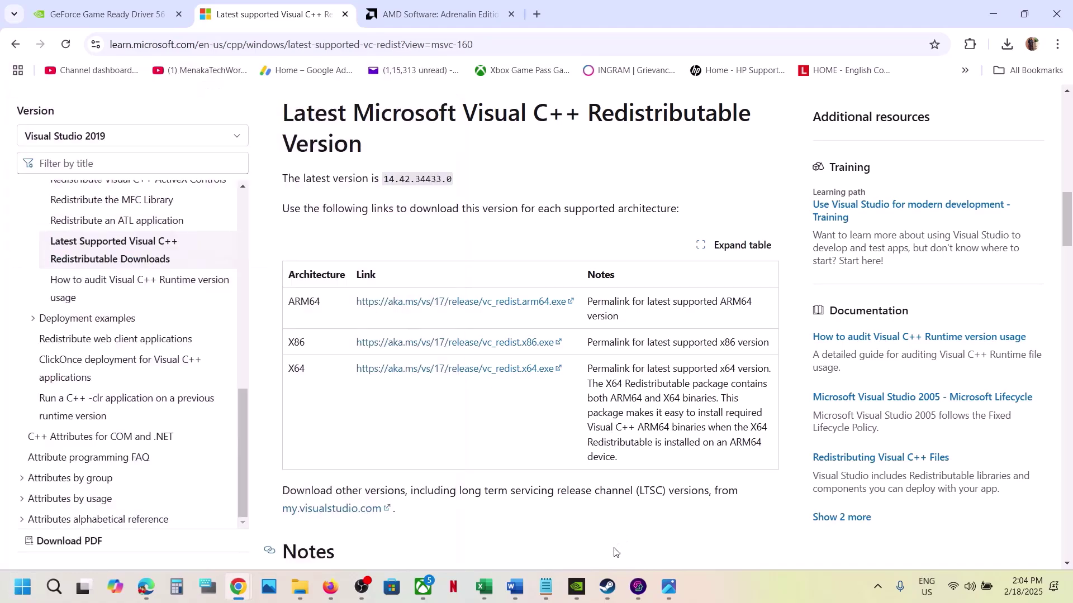
# Return to the Word document and highlight the Step 12 instruction on restoring Automatic Tuning in the Nvidia App
pyautogui.click(515, 587)
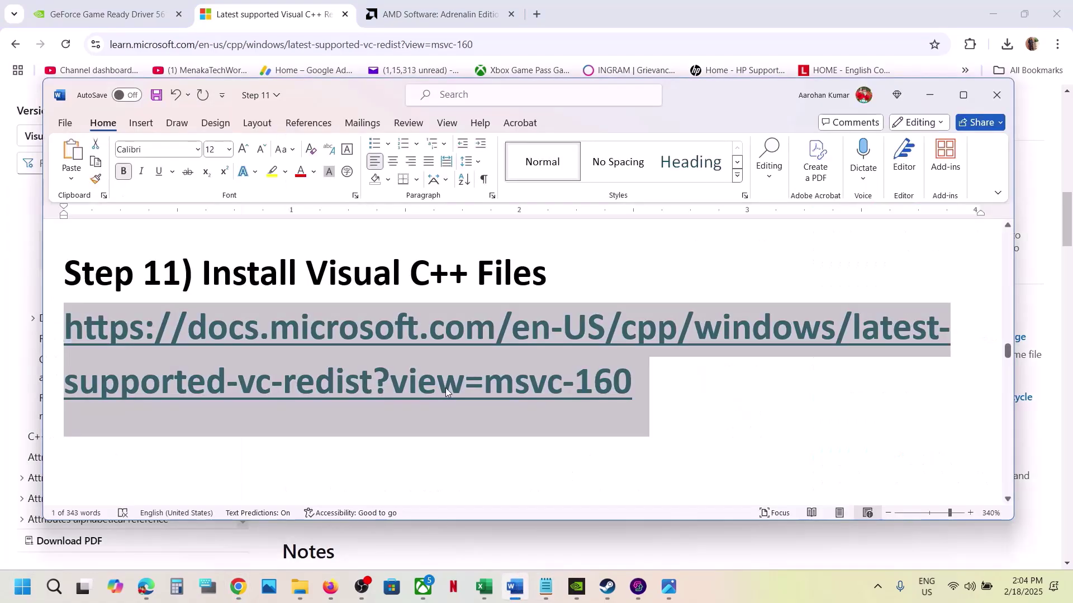
pyautogui.scroll(-4, 444, 388)
pyautogui.moveTo(214, 384); pyautogui.dragTo(866, 419)
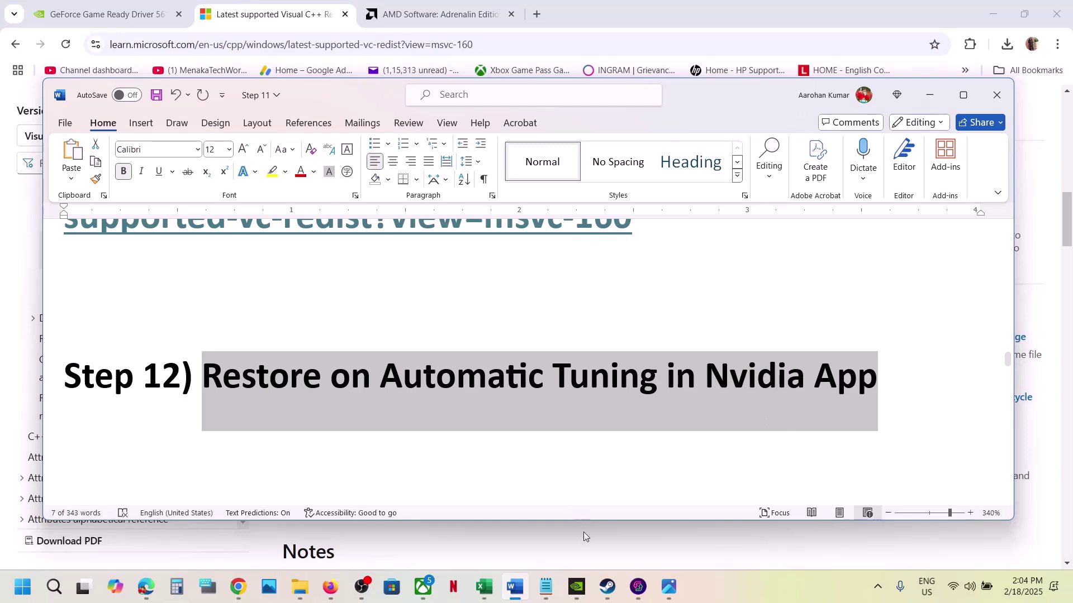
# Switch to the NVIDIA app, show the Restore option for Automatic Tuning in the system performance settings, and minimize the app
pyautogui.click(576, 587)
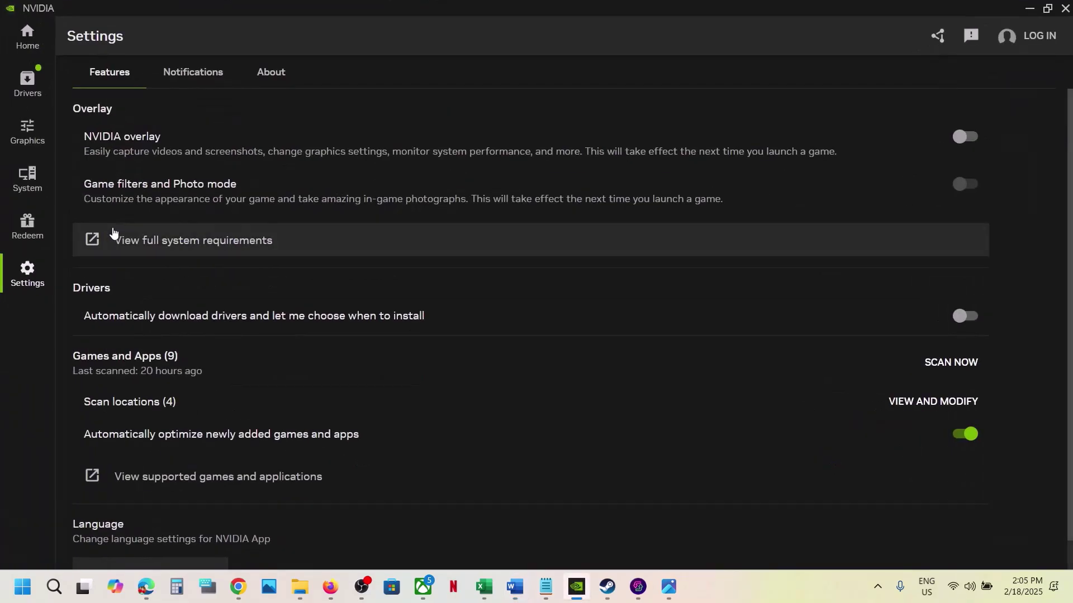
pyautogui.click(27, 178)
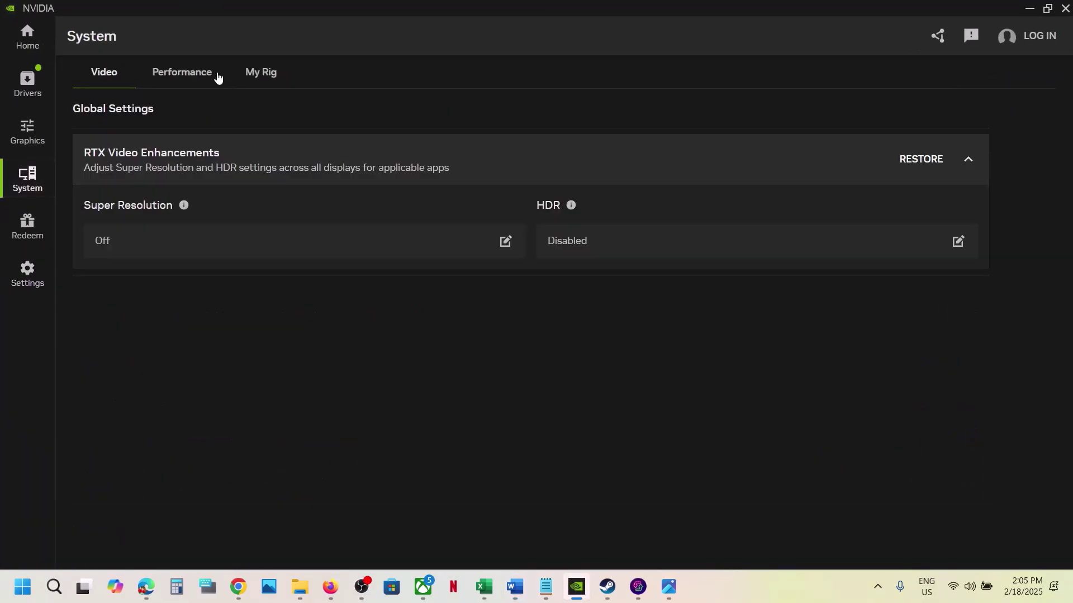
pyautogui.click(185, 74)
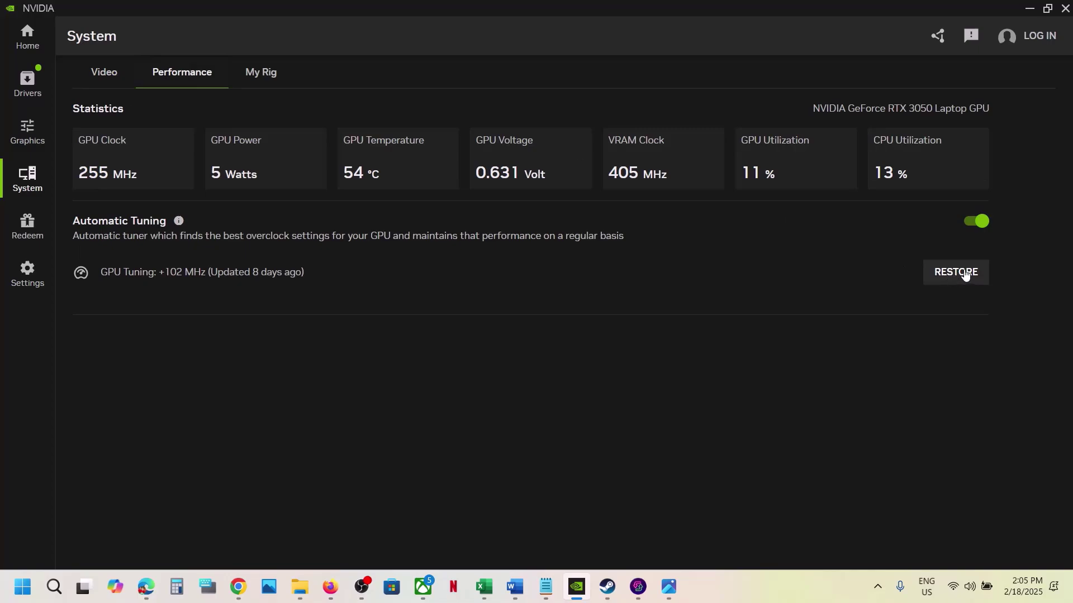
pyautogui.click(1029, 9)
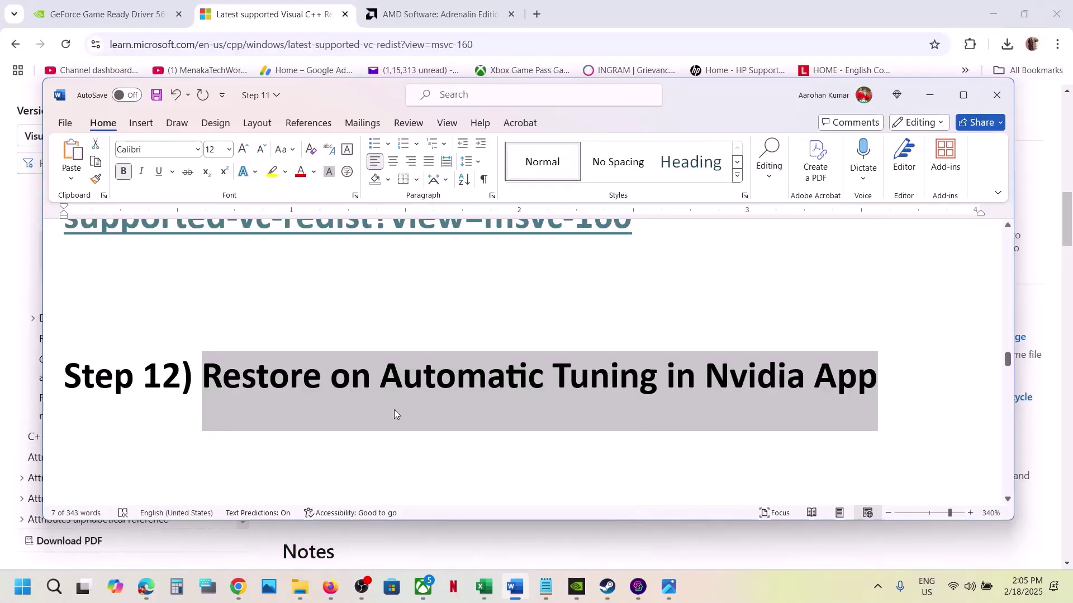
# Highlight the Step 13 instruction on installing the AMD 25.1.1 Optional Update, then clear the selection
pyautogui.scroll(-3, 394, 410)
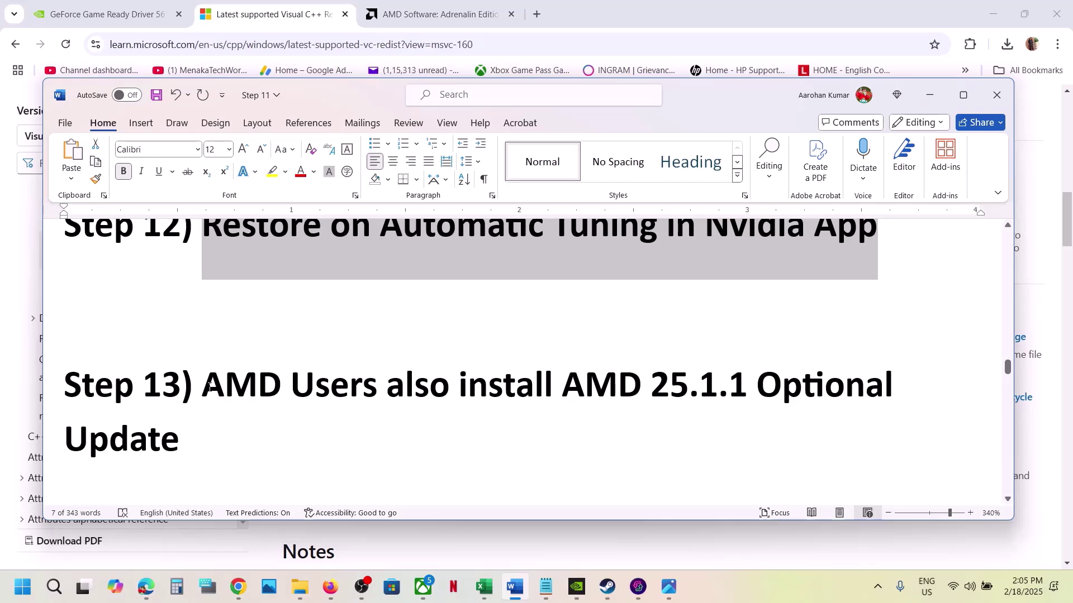
pyautogui.moveTo(208, 386); pyautogui.dragTo(726, 386)
pyautogui.press('Right')
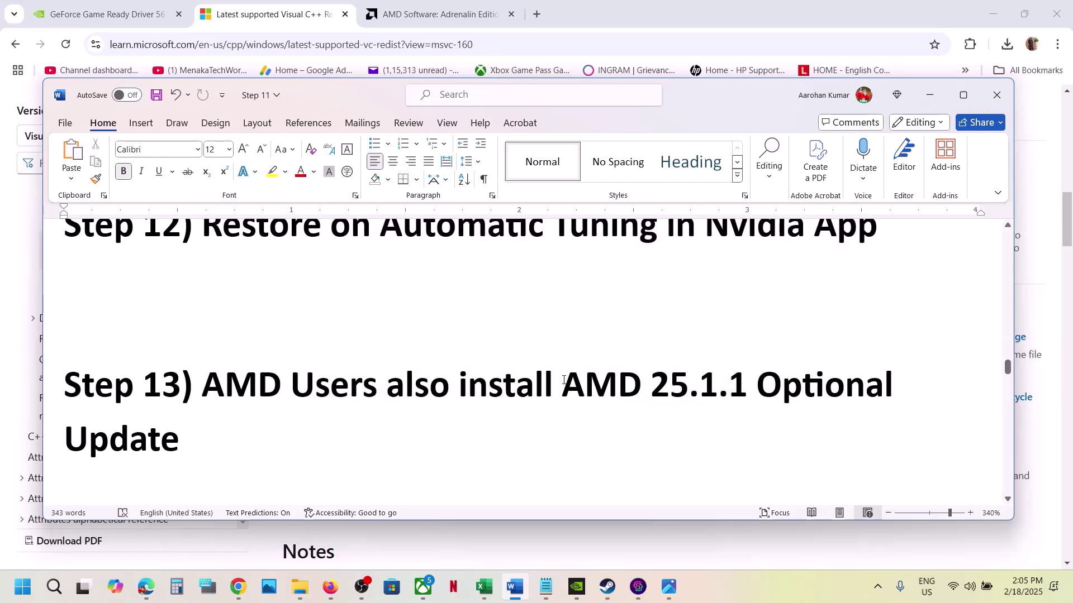
# Copy "AMD 25.1.1 Optional Update" from Step 13 of the Word document and search Google for it in a new Chrome tab
pyautogui.moveTo(563, 380); pyautogui.dragTo(247, 433)
pyautogui.hotkey('ctrl', 'c')
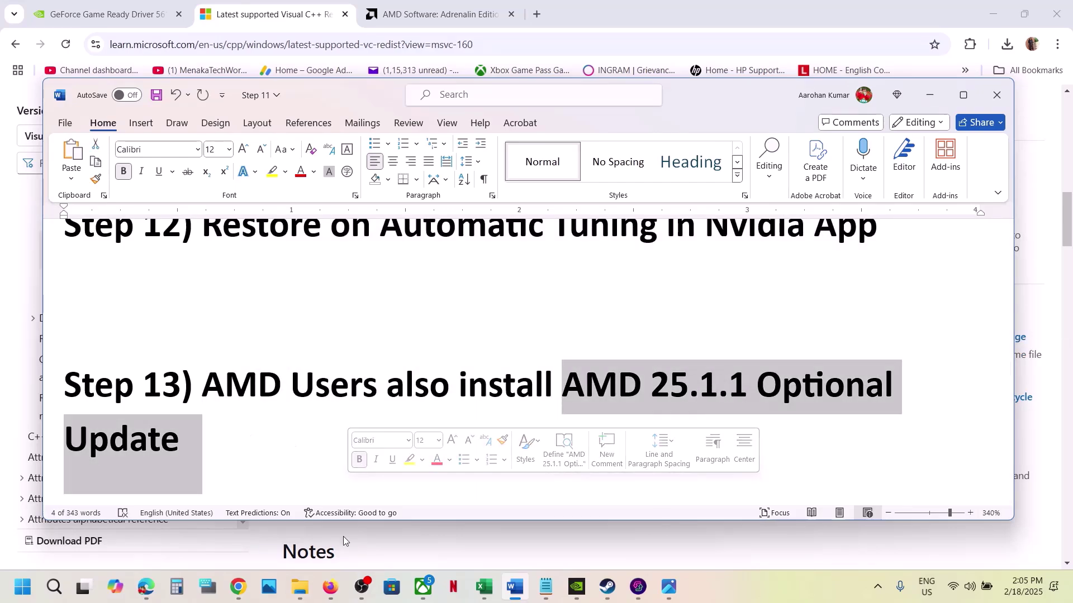
pyautogui.moveTo(238, 587)
pyautogui.click(329, 513)
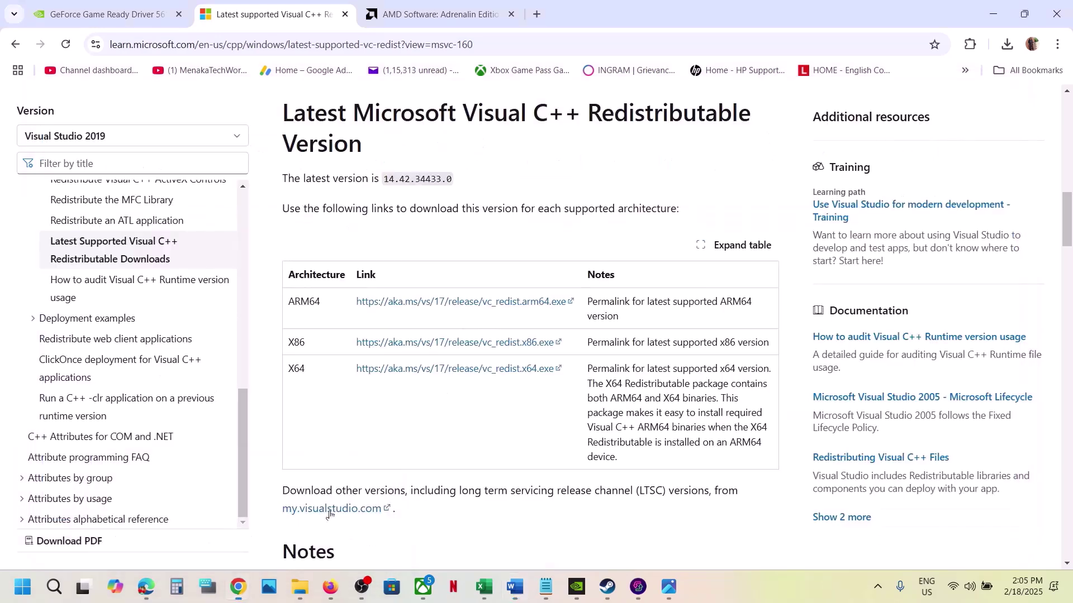
pyautogui.click(537, 15)
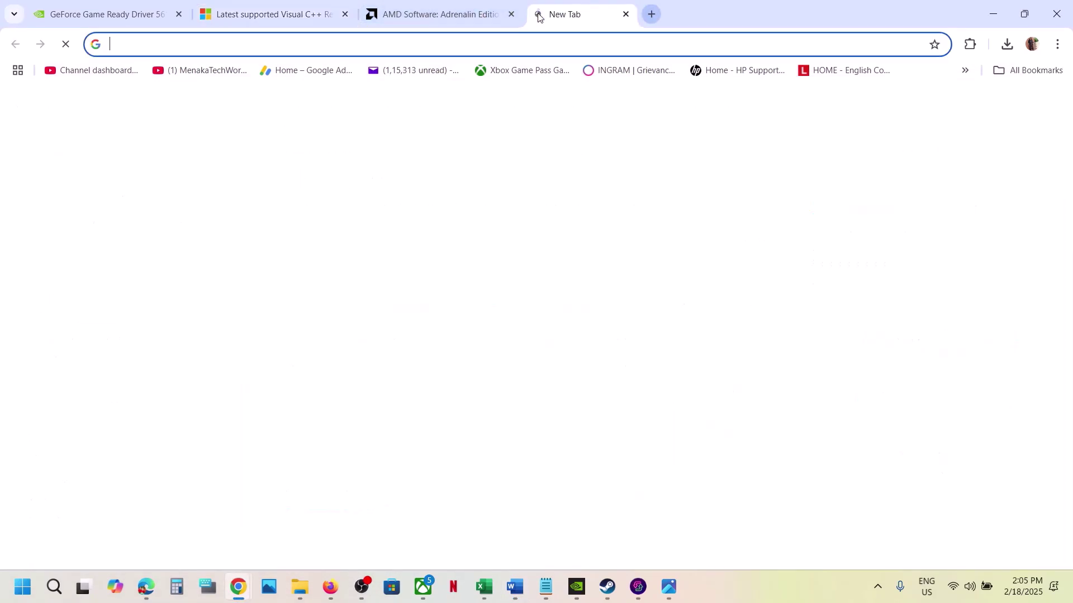
pyautogui.hotkey('ctrl', 'v')
pyautogui.press('Return')
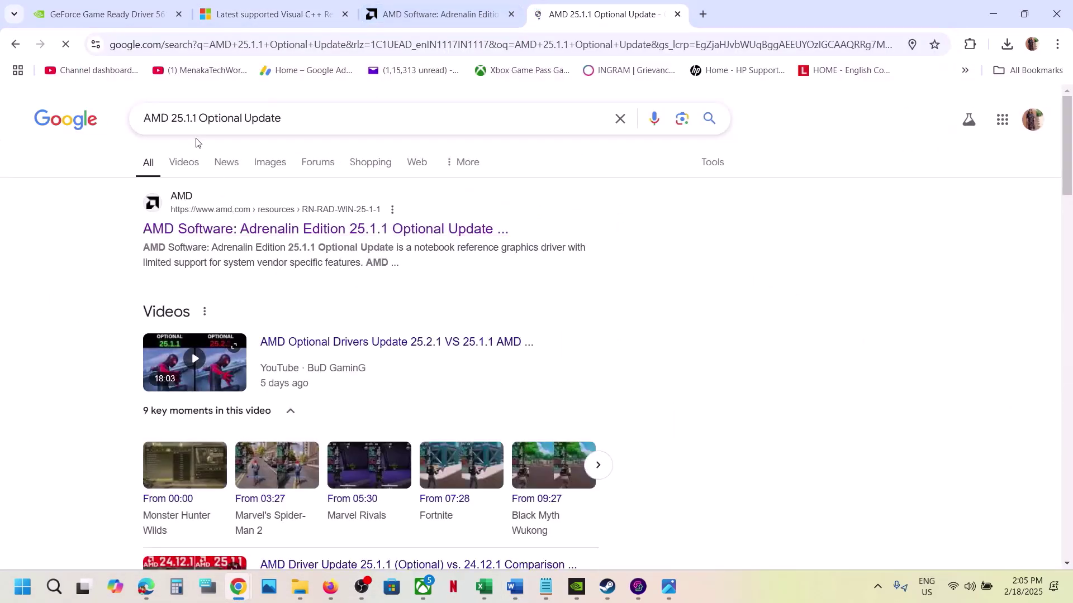
# Open AMD's 25.1.1 Optional Update release notes and download the Adrenalin Edition driver for Windows 10 and Windows 11 64-bit
pyautogui.click(240, 230)
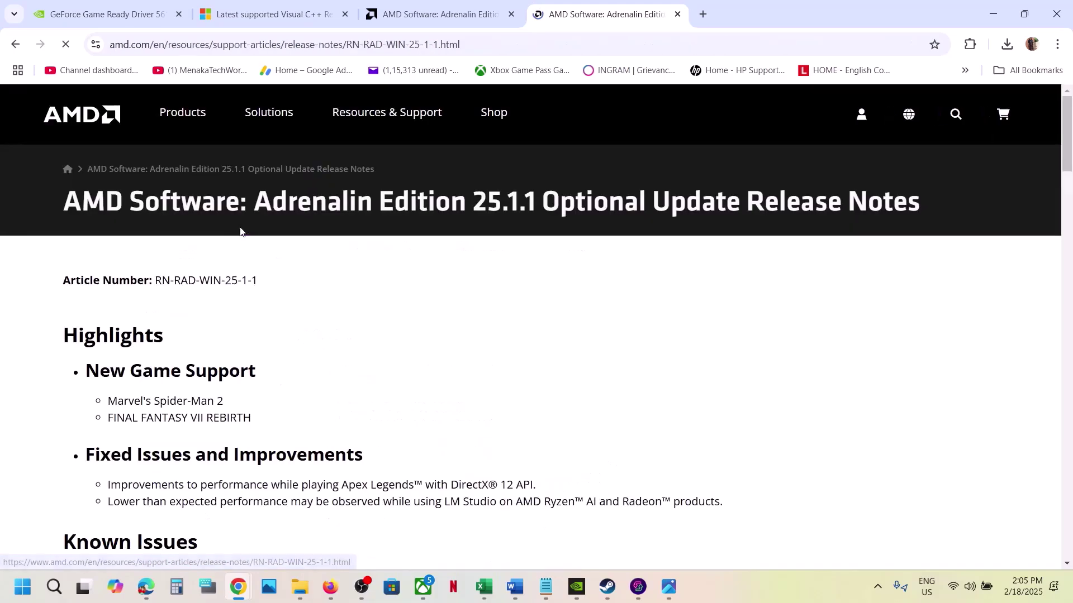
pyautogui.scroll(-6, 209, 329)
pyautogui.scroll(-5, 210, 328)
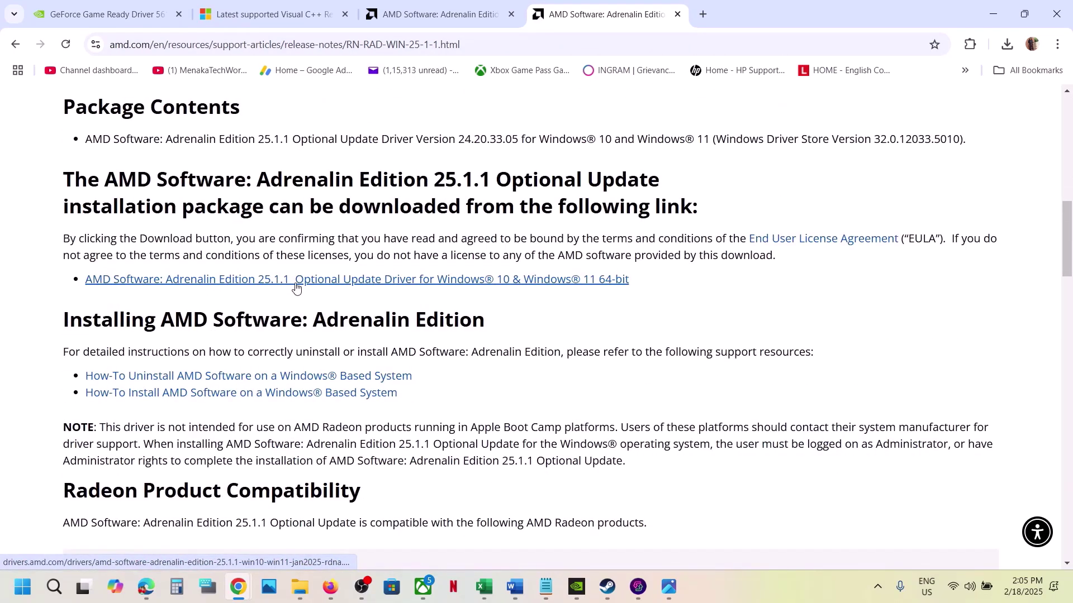
pyautogui.click(381, 286)
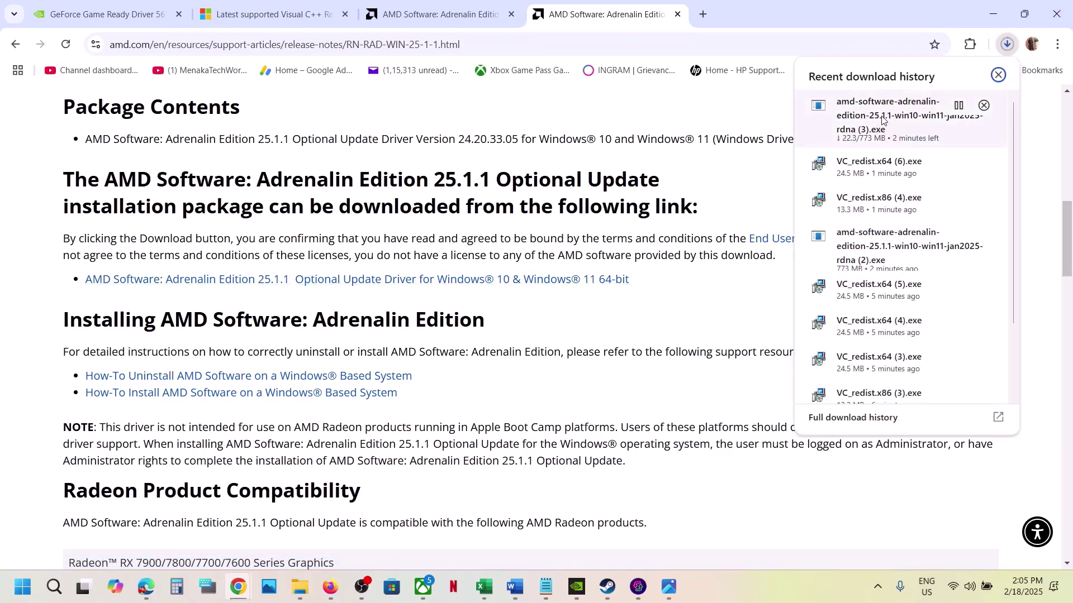
pyautogui.click(598, 443)
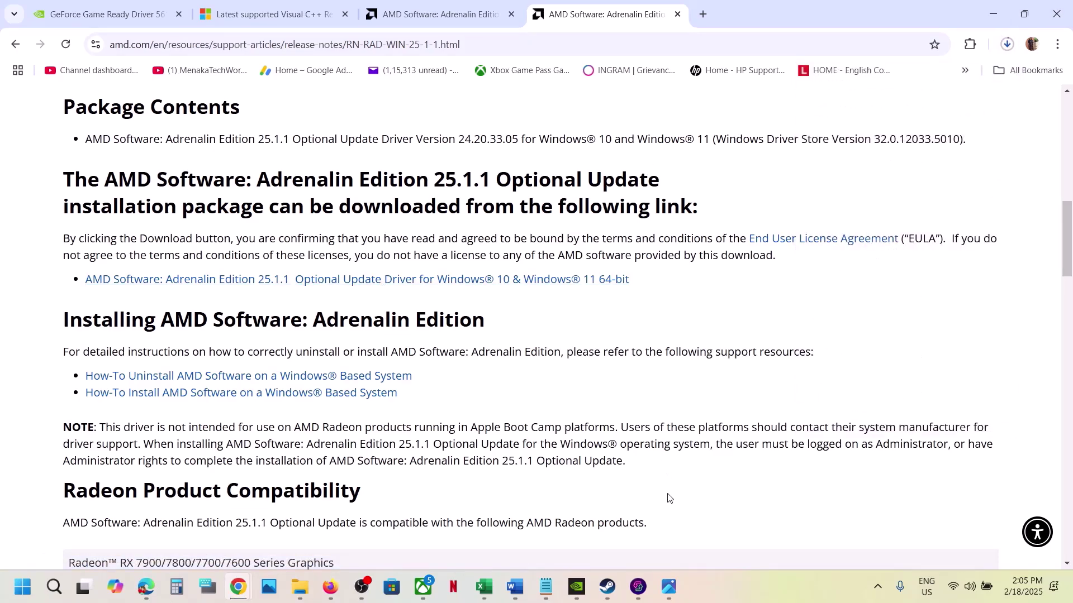
# Return to the Word document and highlight the Step 14 instruction on closing the MSI Afterburner overclocking application
pyautogui.click(607, 586)
pyautogui.click(520, 587)
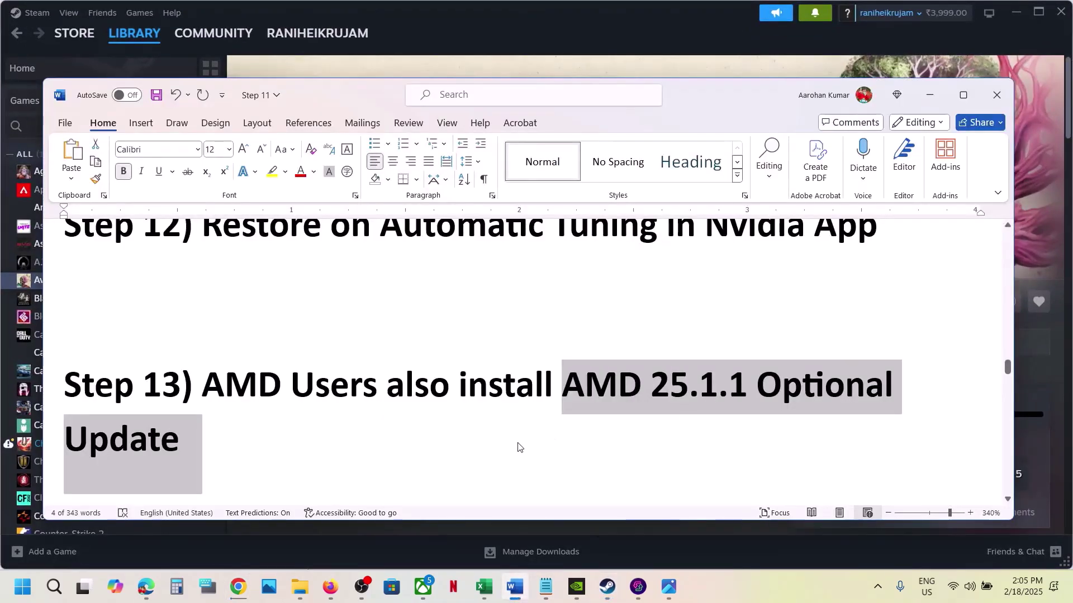
pyautogui.scroll(-5, 519, 443)
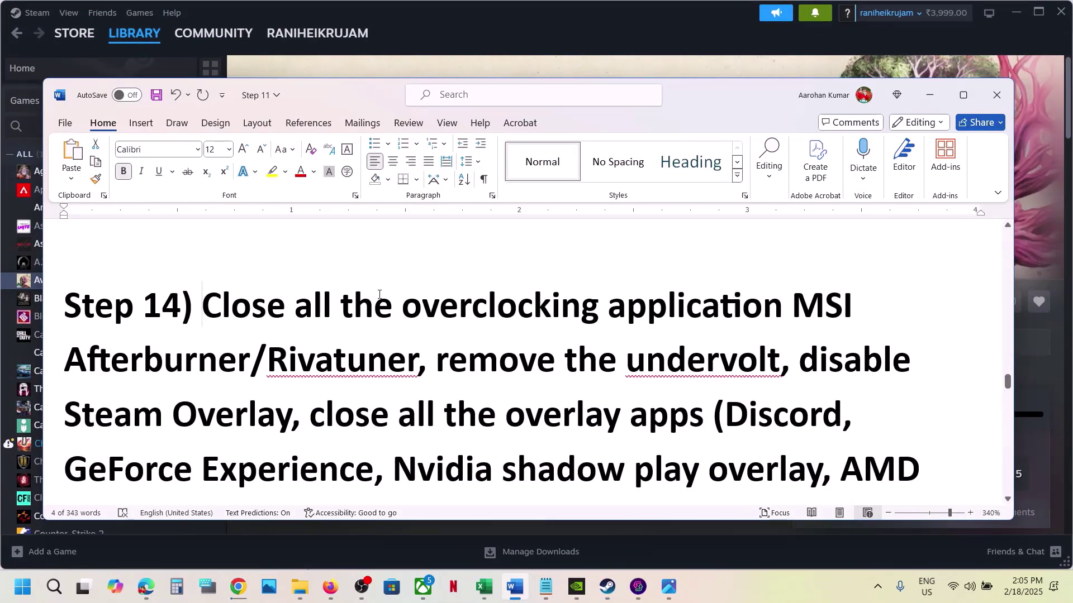
pyautogui.keyDown('shift'); pyautogui.click(250, 361); pyautogui.keyUp('shift')
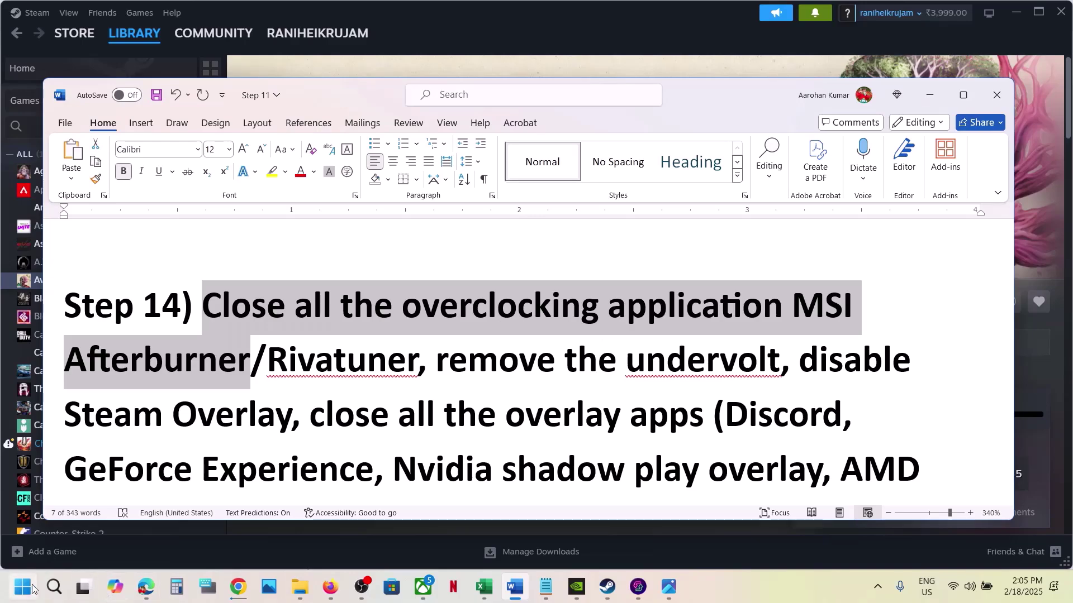
# Launch MSI Afterburner and RivaTuner through Windows search, and minimize the Afterburner window
pyautogui.click(29, 591)
pyautogui.write('msi afterburner')
pyautogui.press('Return')
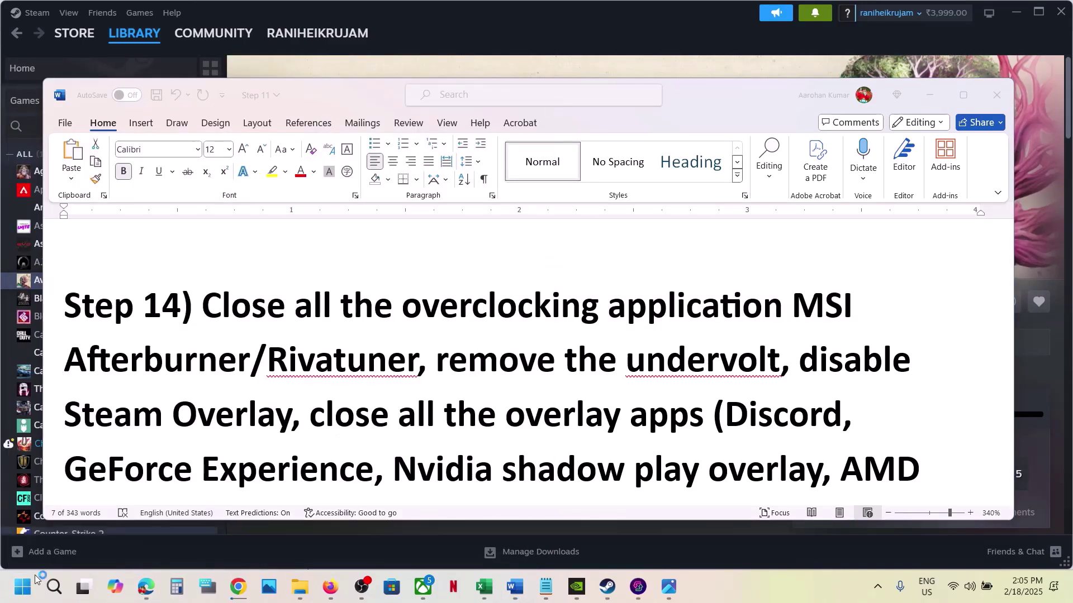
pyautogui.click(24, 594)
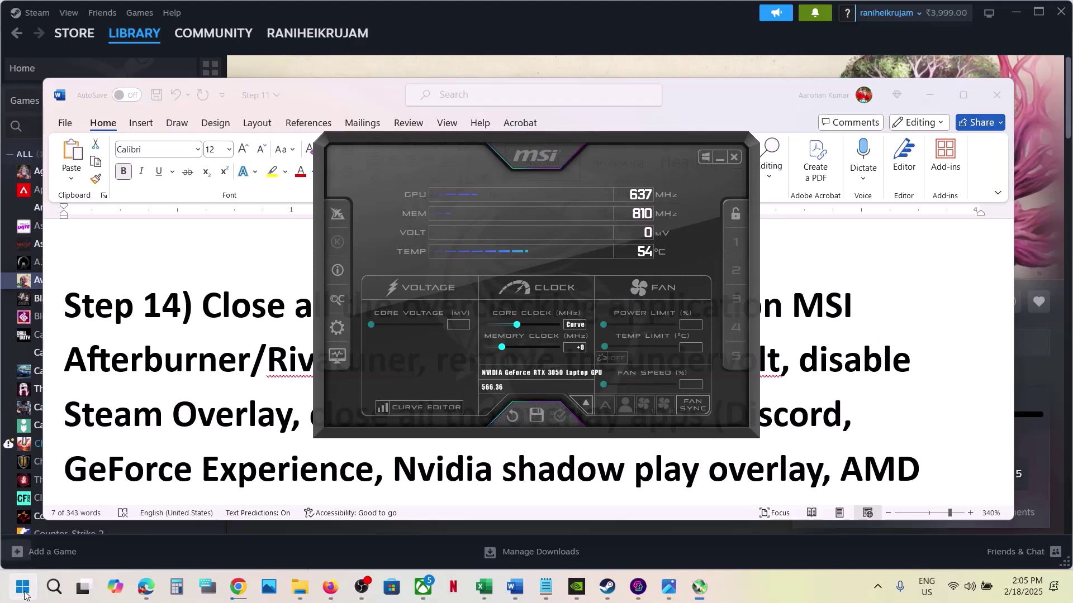
pyautogui.write('riva')
pyautogui.press('Return')
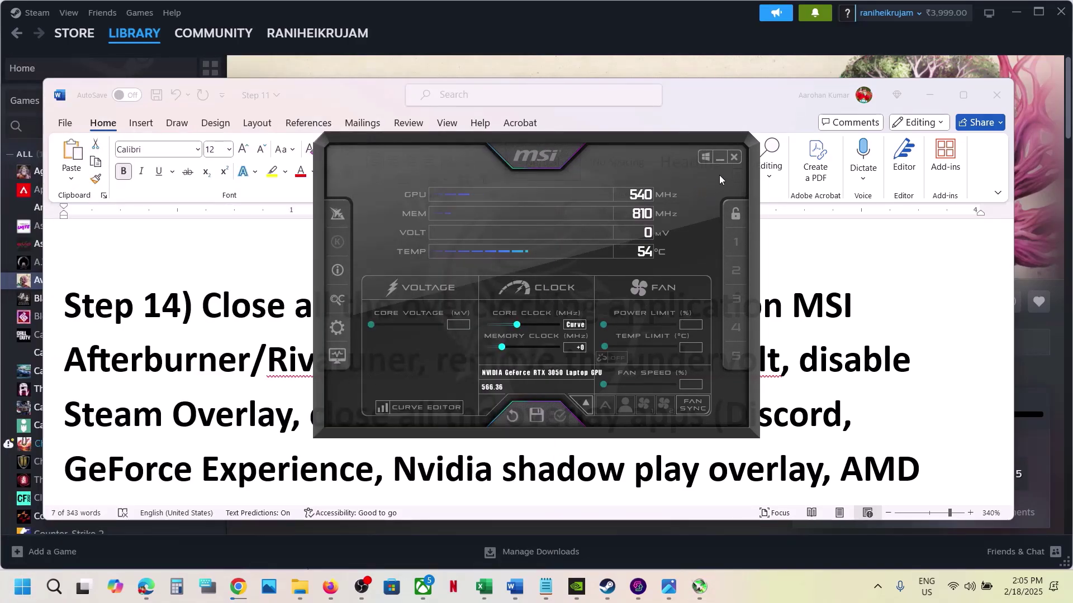
pyautogui.click(721, 157)
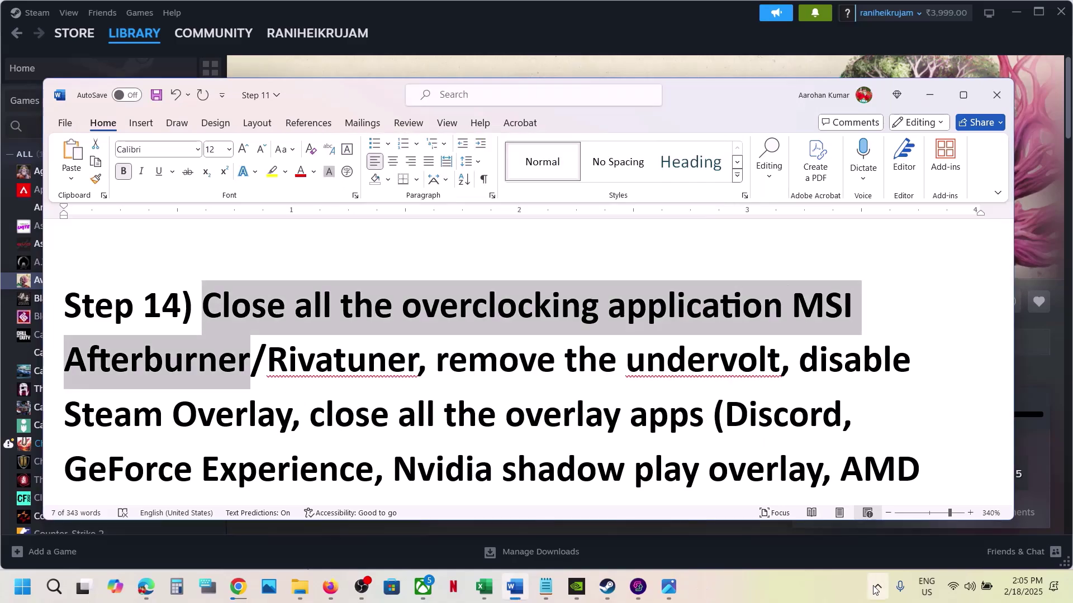
# Close MSI Afterburner and RivaTuner completely from their background icons in the system tray
pyautogui.click(877, 590)
pyautogui.rightClick(907, 518)
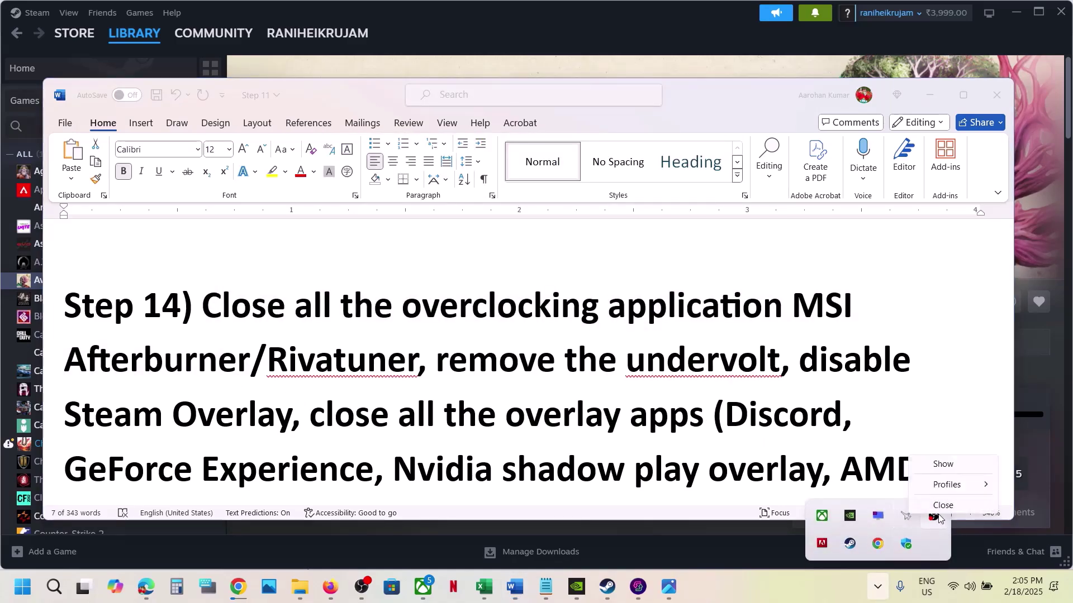
pyautogui.click(944, 506)
pyautogui.rightClick(879, 521)
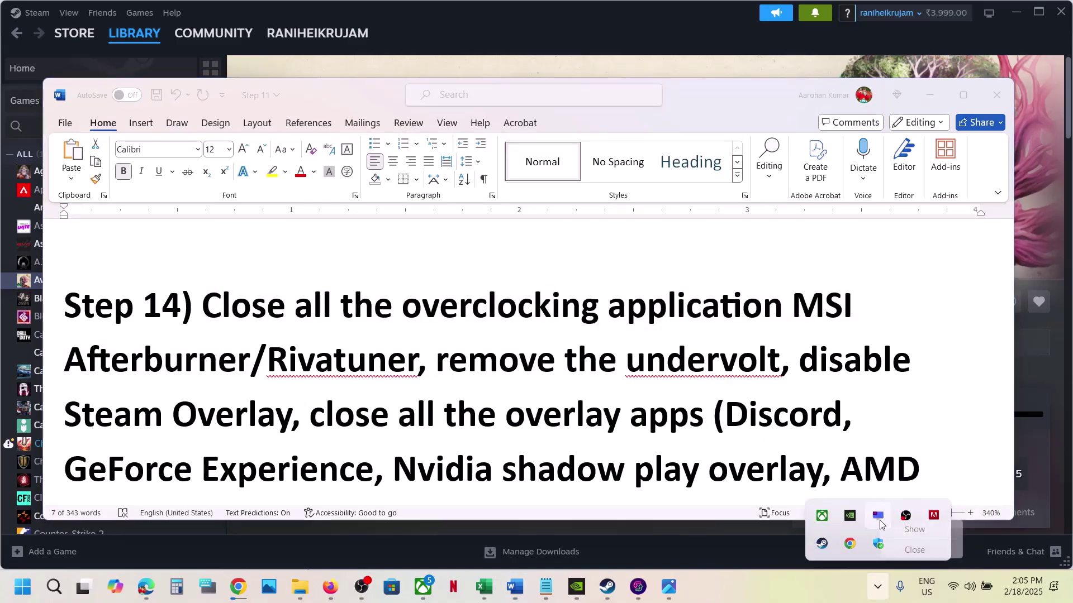
pyautogui.click(913, 551)
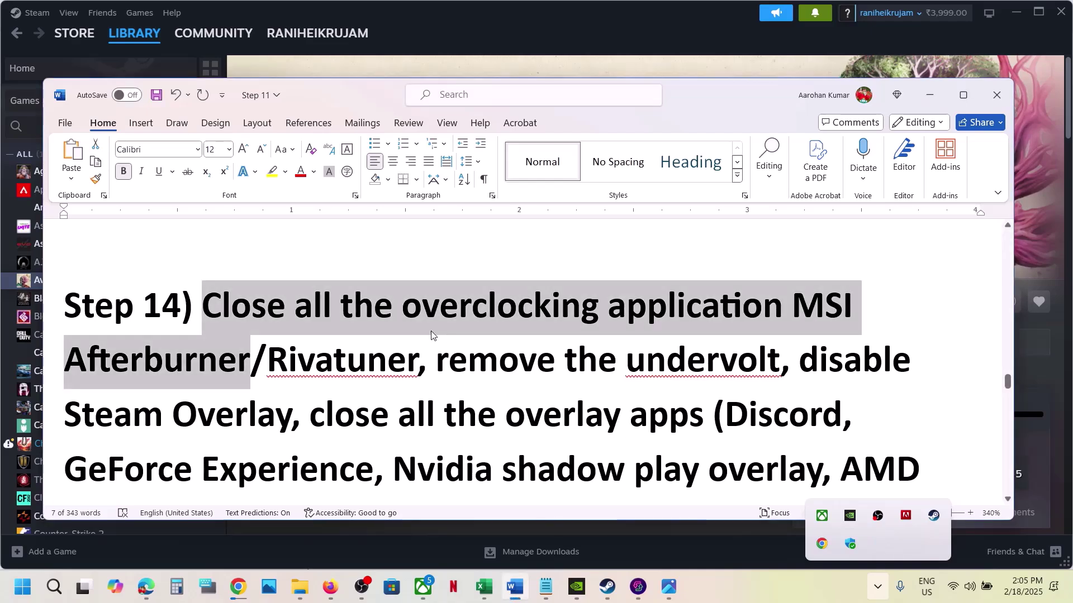
# Highlight the Step 14 phrases on closing overclocking applications, removing the undervolt, and disabling Steam Overlay
pyautogui.click(339, 306)
pyautogui.moveTo(306, 306); pyautogui.dragTo(791, 306)
pyautogui.moveTo(437, 360); pyautogui.dragTo(780, 358)
pyautogui.scroll(-2, 645, 348)
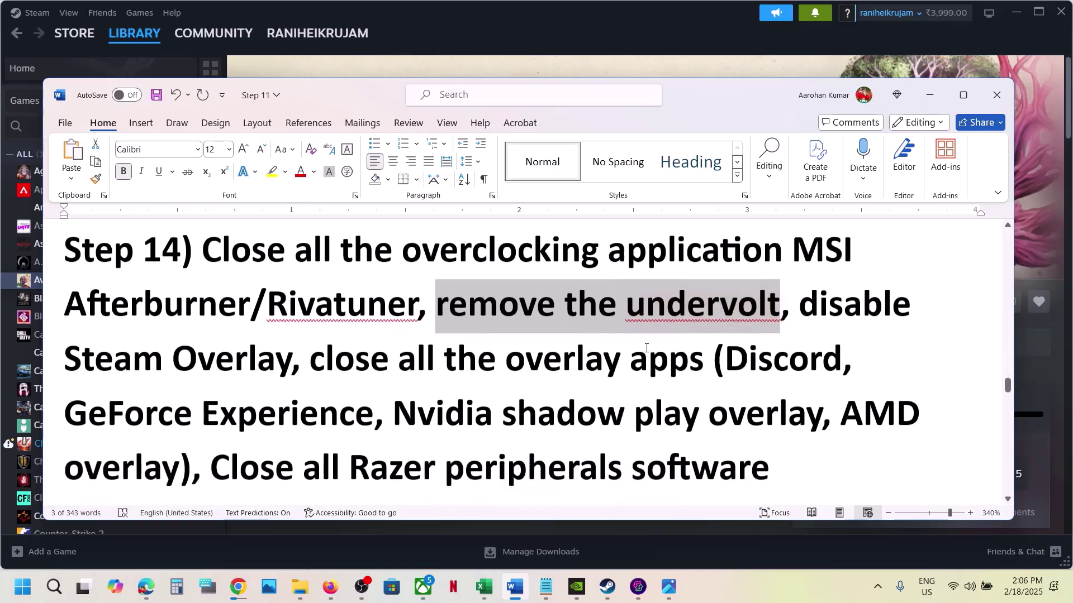
pyautogui.moveTo(804, 280); pyautogui.dragTo(291, 335)
# Switch to Steam, show the Steam Overlay setting in Avowed's general properties, and close the properties window
pyautogui.click(433, 47)
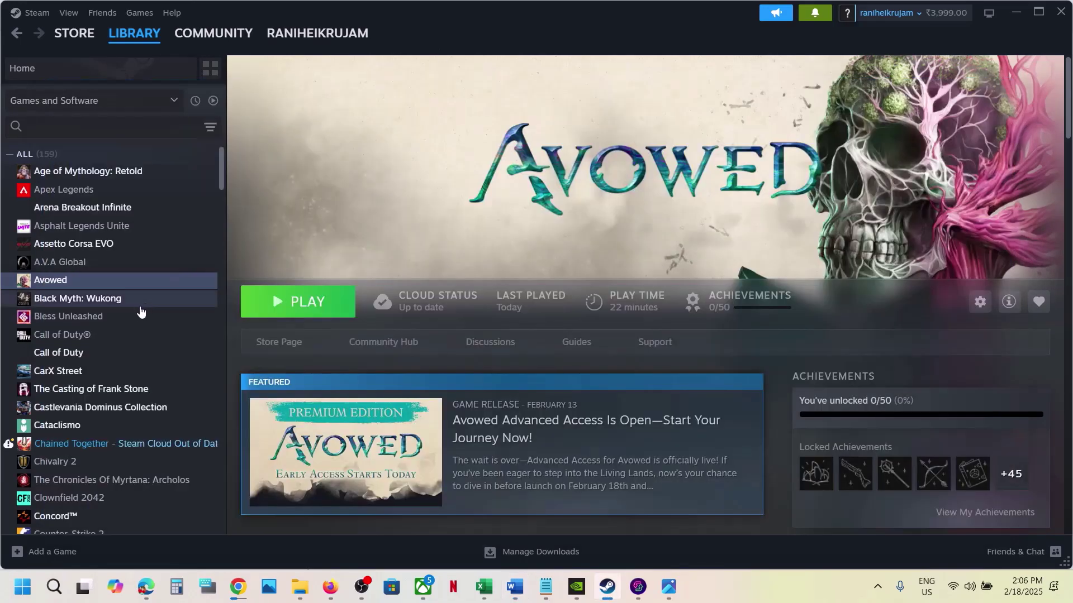
pyautogui.rightClick(124, 282)
pyautogui.click(158, 392)
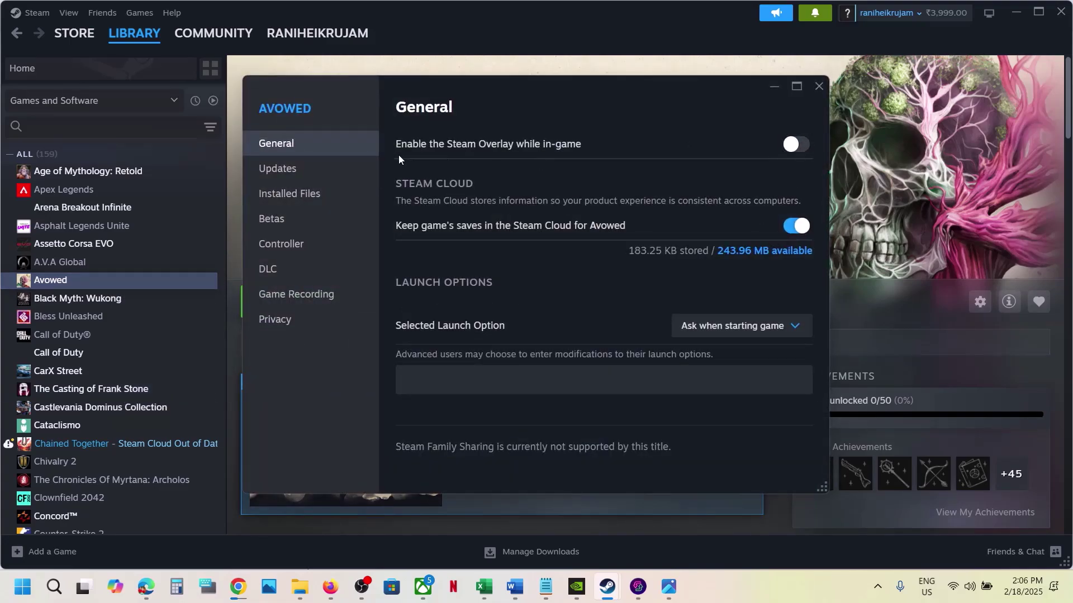
pyautogui.click(815, 91)
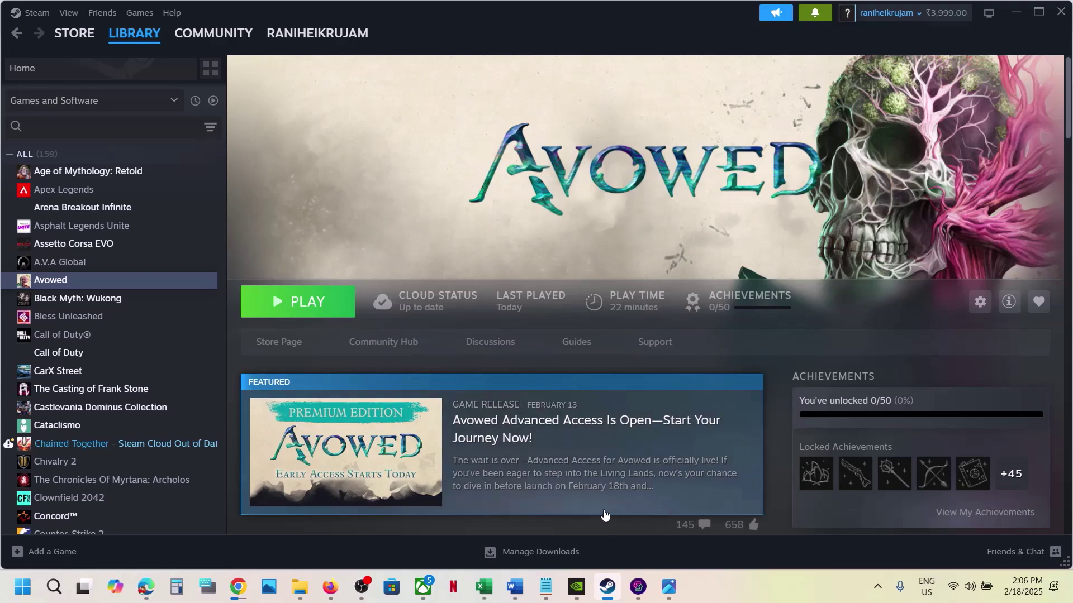
# Return to the Word document and highlight Discord and GeForce Experience among the Step 14 overlay apps
pyautogui.click(515, 587)
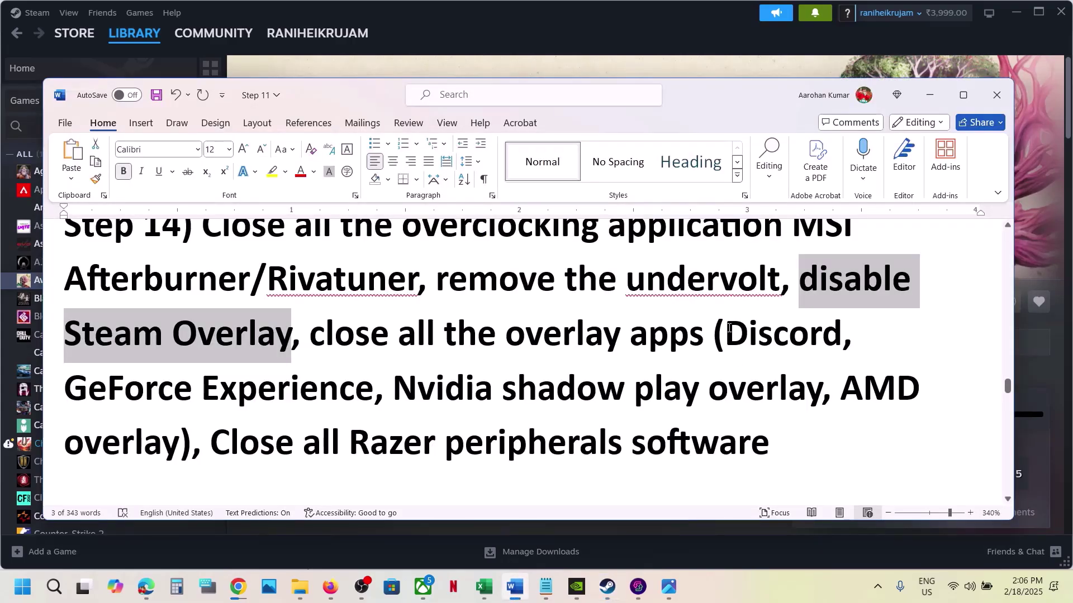
pyautogui.moveTo(726, 328); pyautogui.dragTo(821, 335)
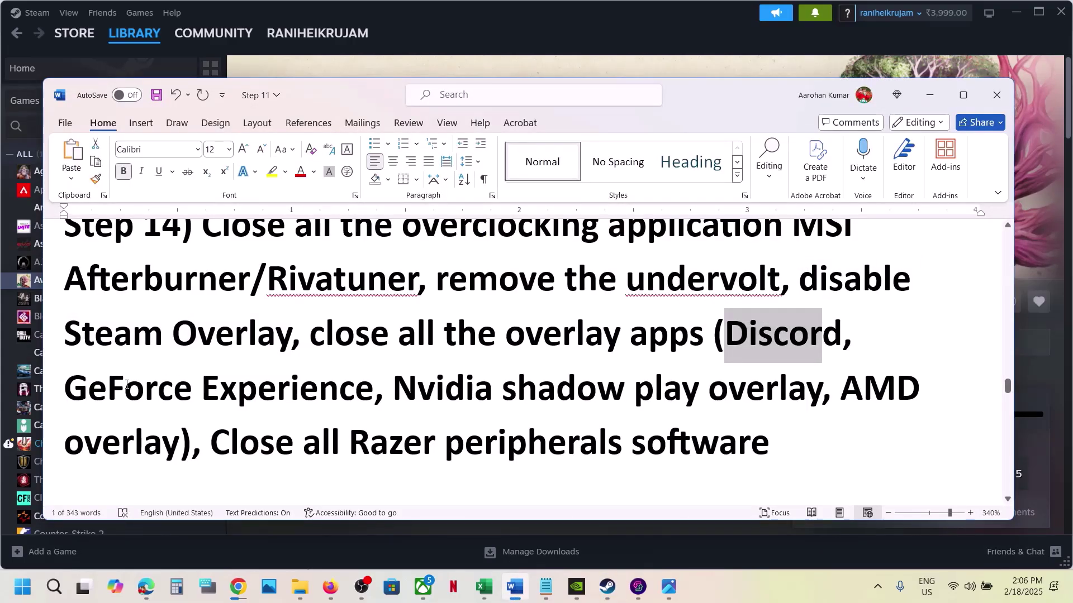
pyautogui.moveTo(140, 383); pyautogui.dragTo(317, 380)
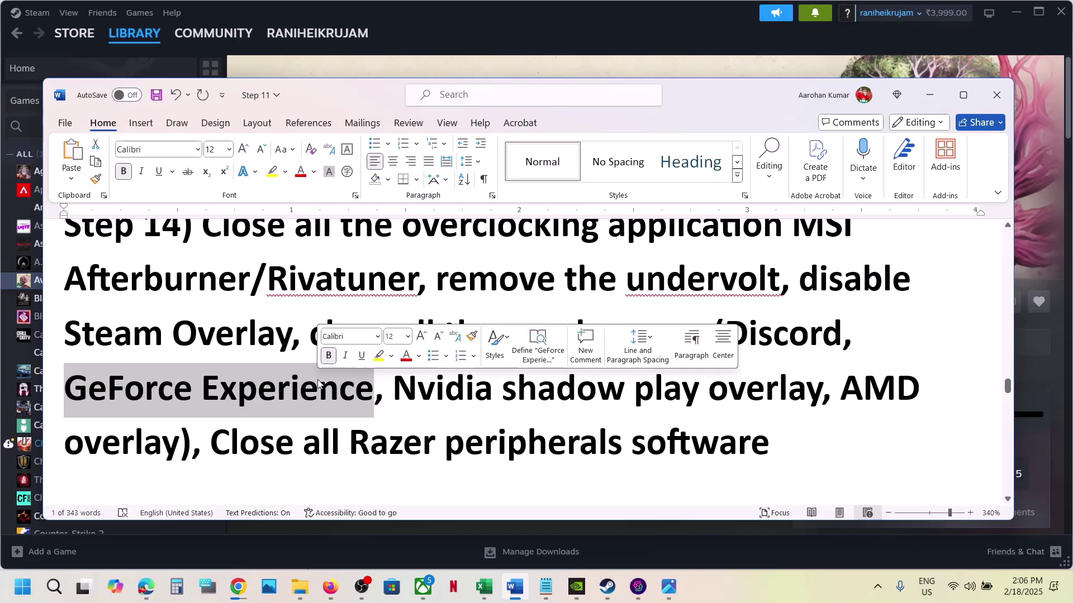
# Switch to the NVIDIA app, show the NVIDIA overlay option in its feature settings, and minimize the app
pyautogui.click(577, 587)
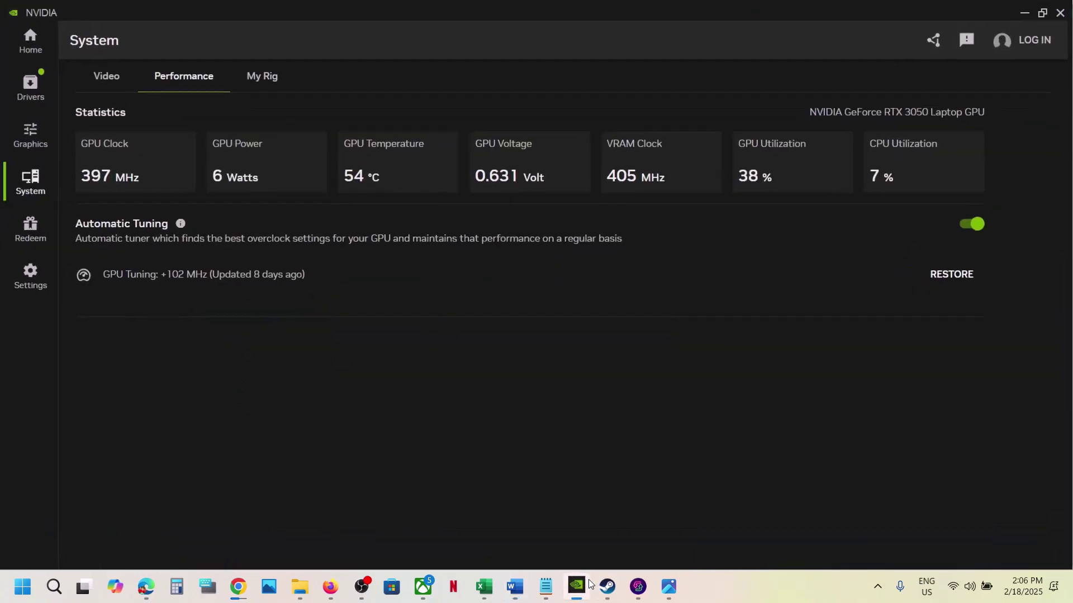
pyautogui.click(27, 273)
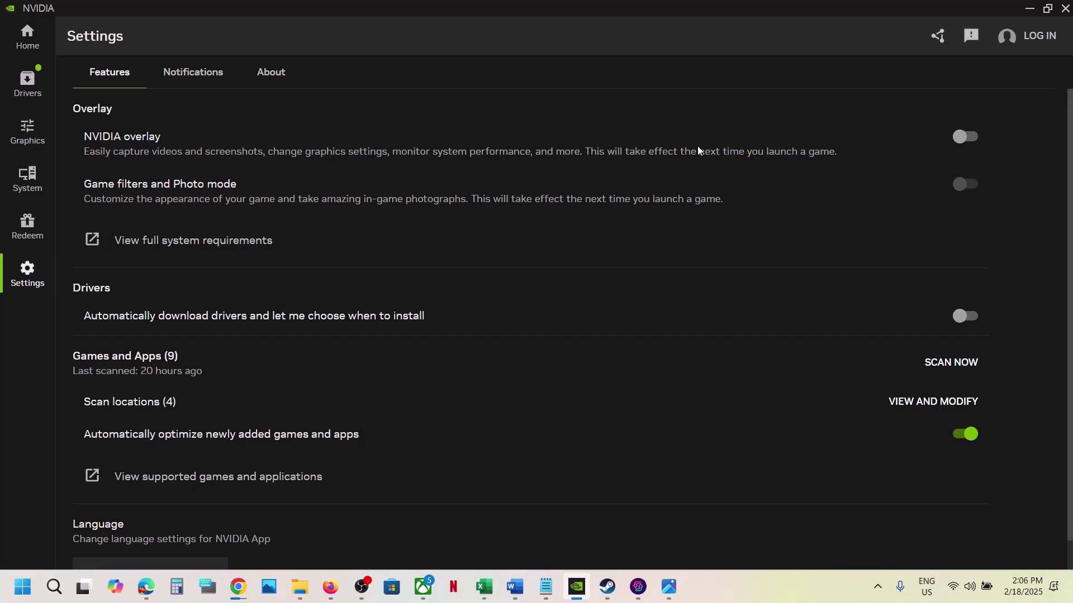
pyautogui.click(1028, 13)
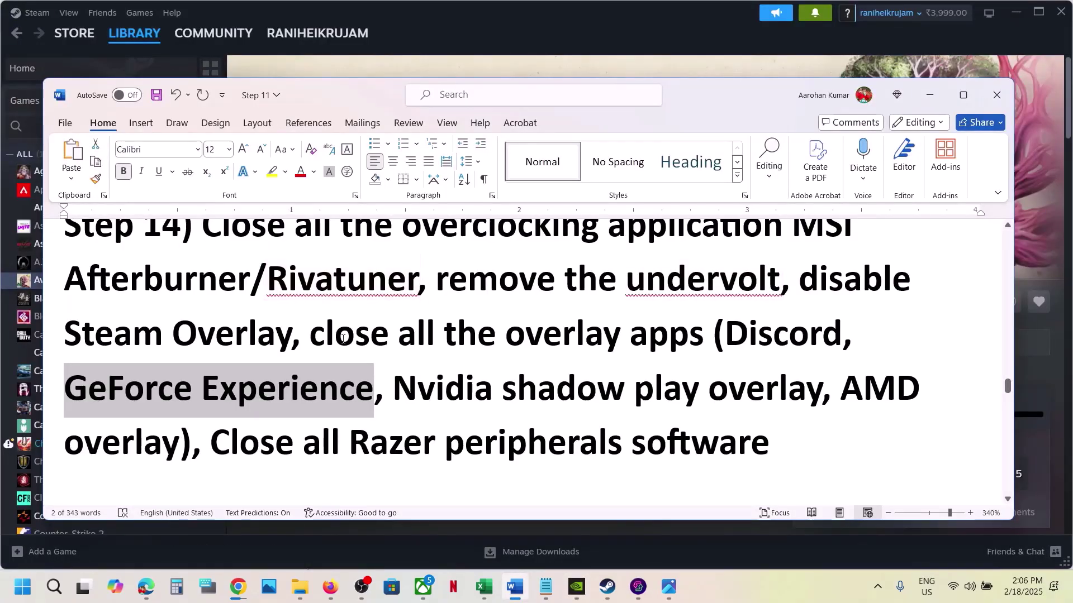
# Highlight the Step 14 instructions on closing all overlay apps and Razer peripherals software, then clear the selection
pyautogui.moveTo(316, 337); pyautogui.dragTo(710, 338)
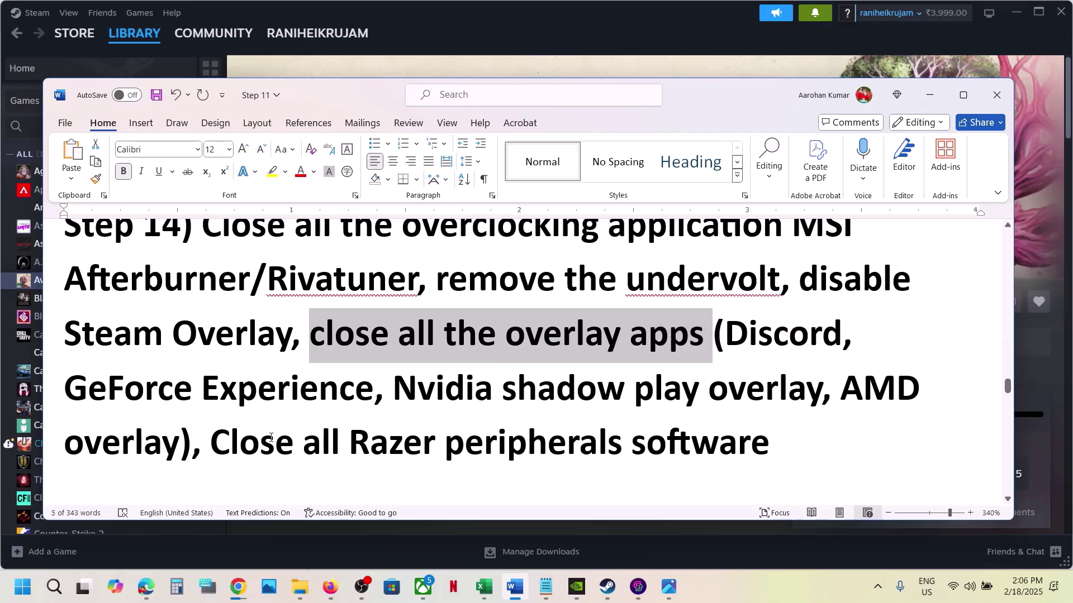
pyautogui.moveTo(228, 442); pyautogui.dragTo(776, 447)
pyautogui.click(386, 369)
# Highlight "Adrenaline app" and "AMD Fluid Motion Frames" in the Step 15 instruction
pyautogui.scroll(-5, 386, 369)
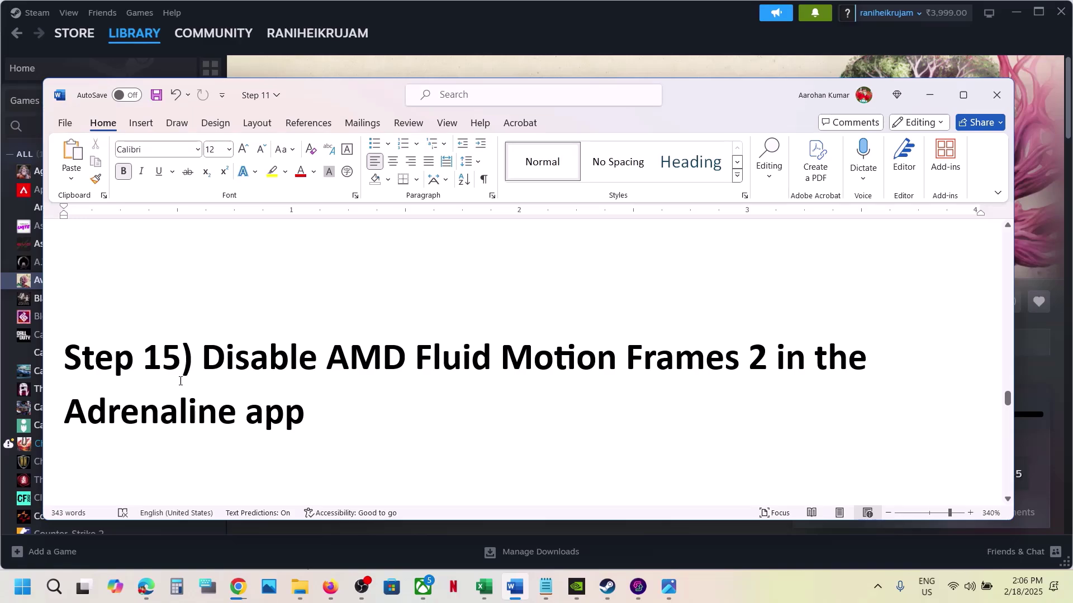
pyautogui.moveTo(72, 413); pyautogui.dragTo(299, 417)
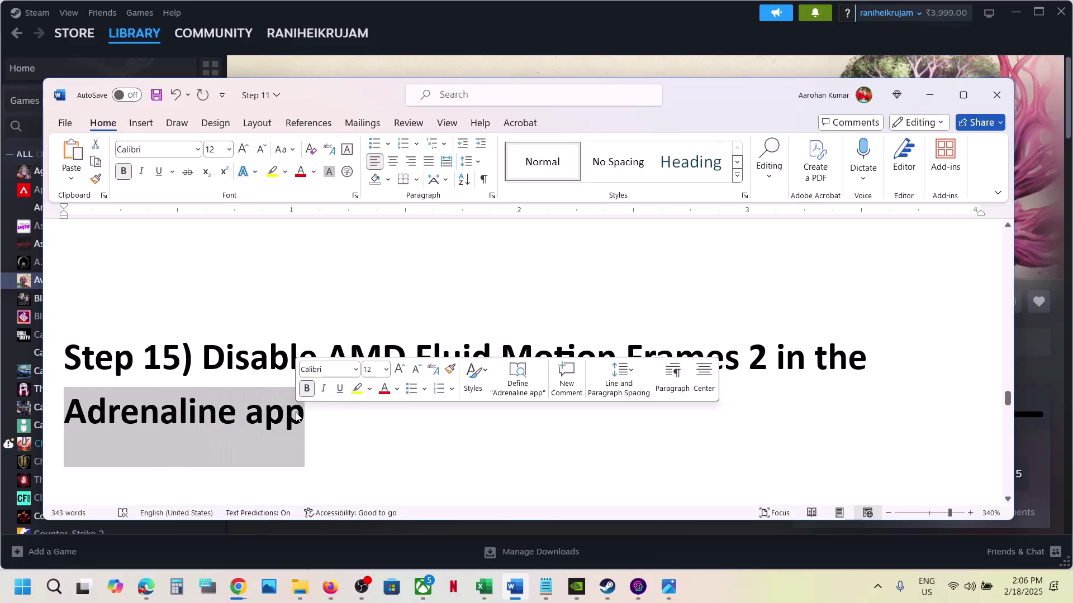
pyautogui.click(337, 326)
pyautogui.moveTo(329, 358); pyautogui.dragTo(745, 358)
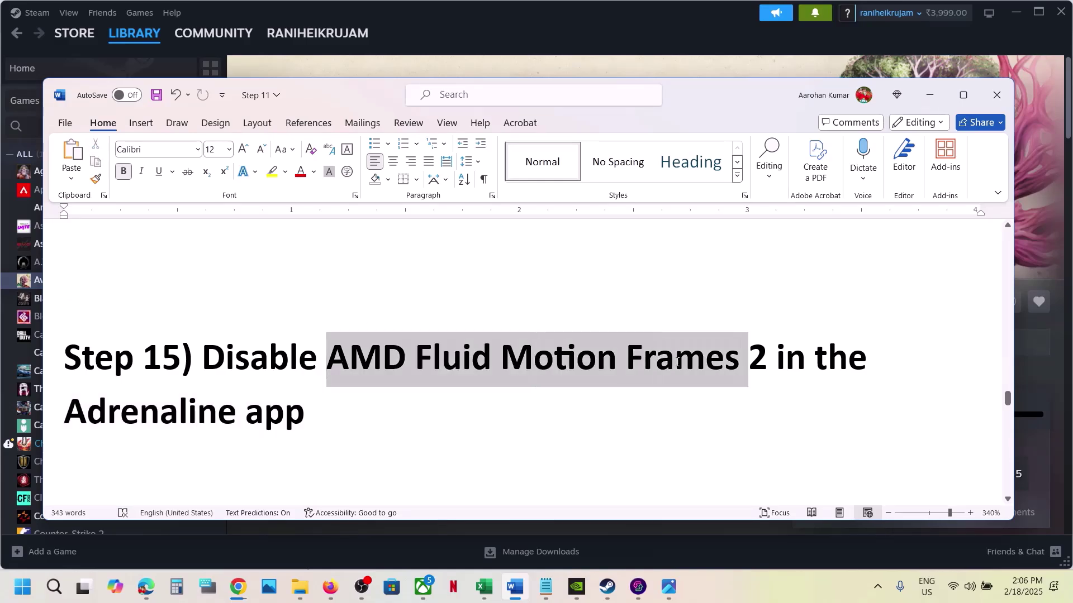
# View the image Turn off AMD Fluid Frames 2.jpg, close it, and go to Step 16 in the Word document
pyautogui.moveTo(669, 586)
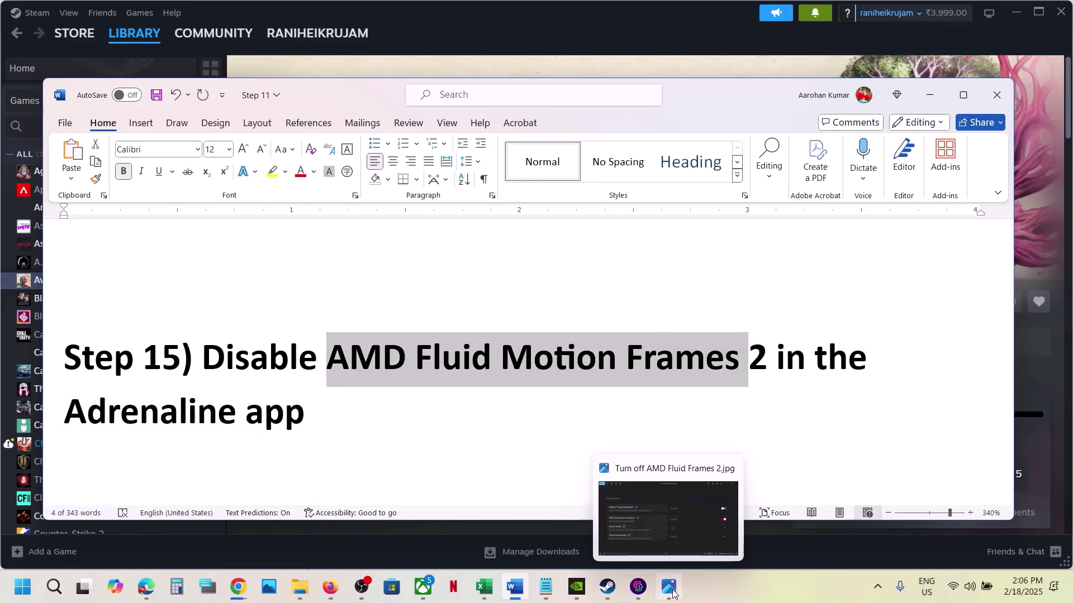
pyautogui.click(675, 533)
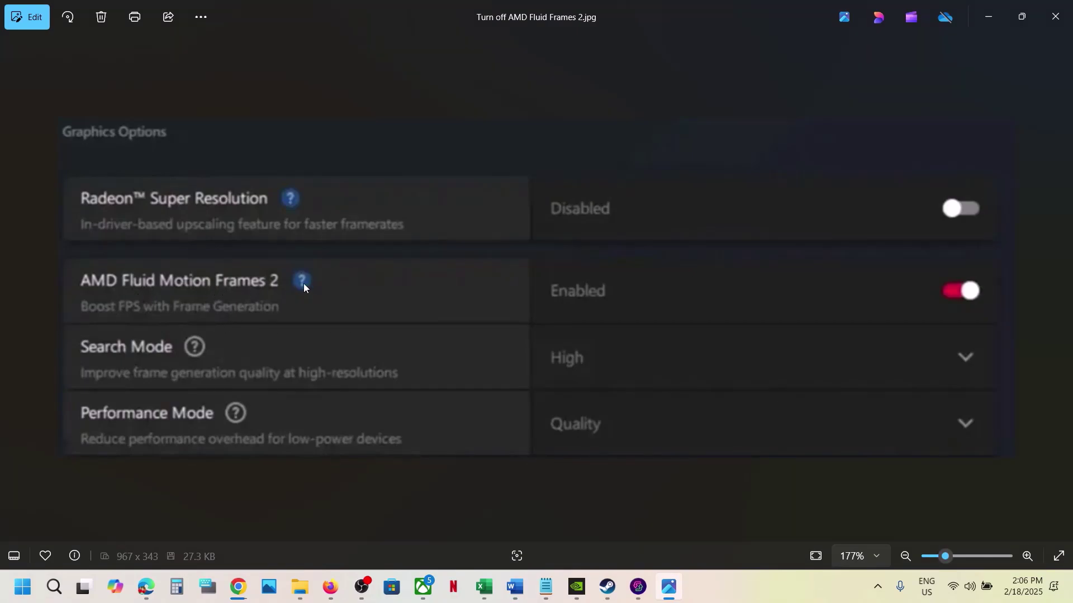
pyautogui.click(1055, 17)
pyautogui.scroll(-3, 417, 398)
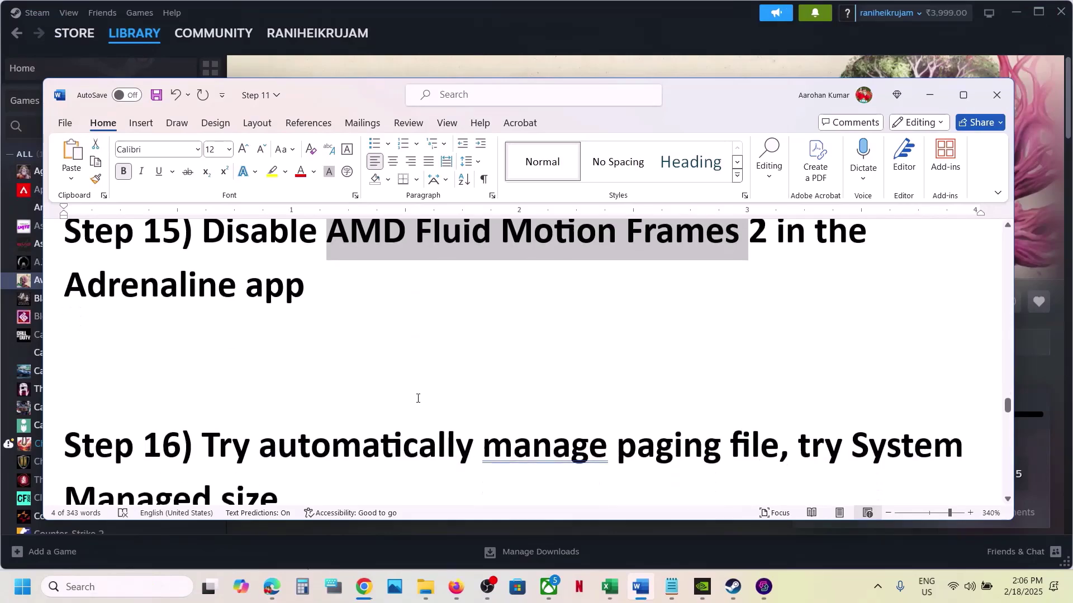
# Highlight "Try automatically manage paging file" in Step 16, then copy "View Advanced system settings" from Step 17 and open it through Windows search
pyautogui.moveTo(211, 353); pyautogui.dragTo(779, 352)
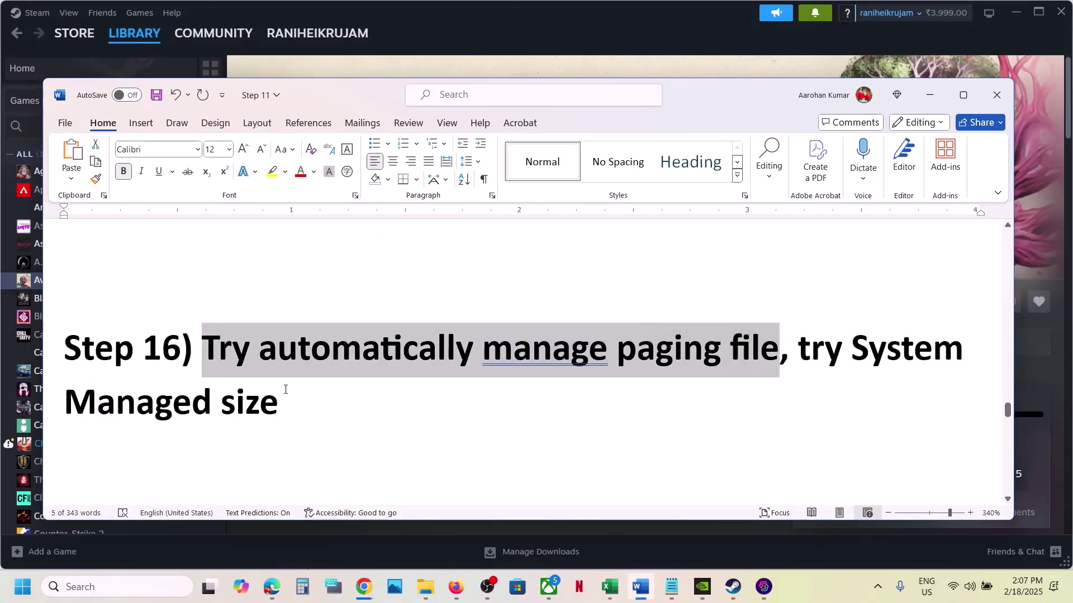
pyautogui.scroll(-4, 285, 390)
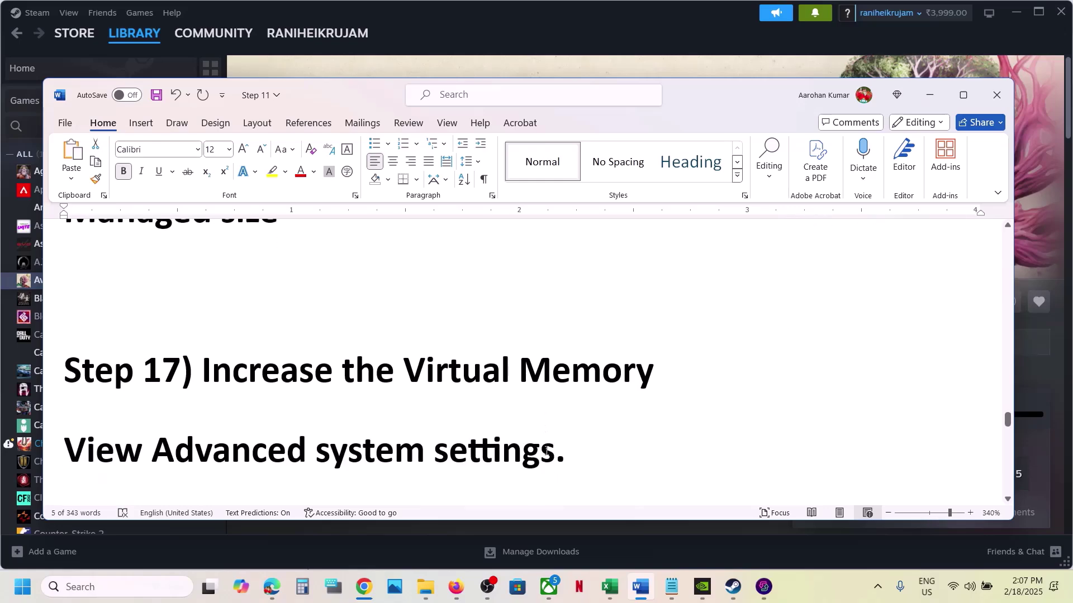
pyautogui.moveTo(567, 447); pyautogui.dragTo(64, 450)
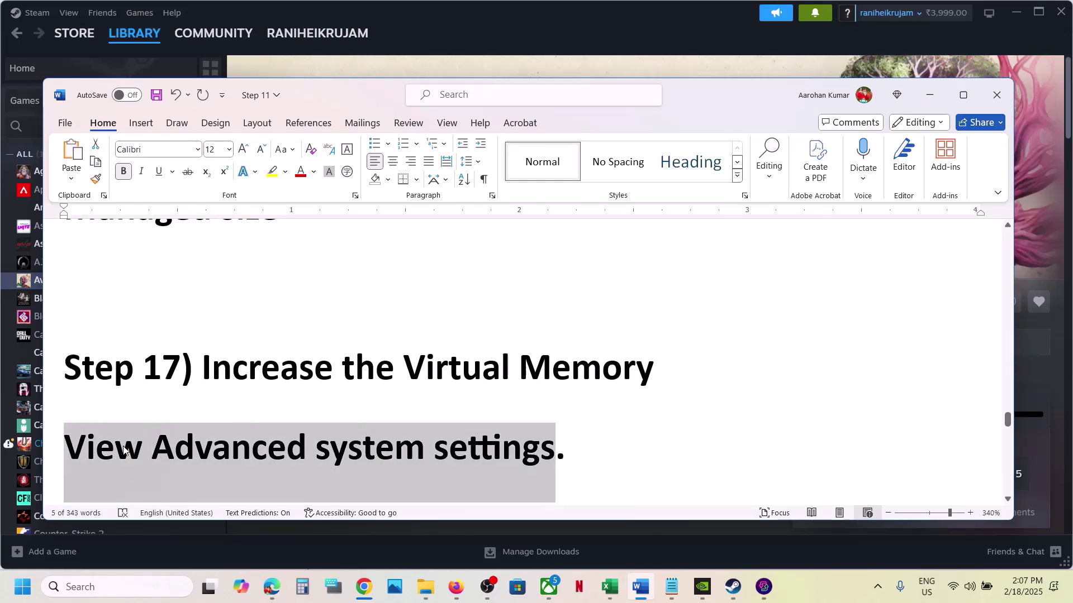
pyautogui.hotkey('ctrl', 'c')
pyautogui.click(112, 587)
pyautogui.hotkey('ctrl', 'v')
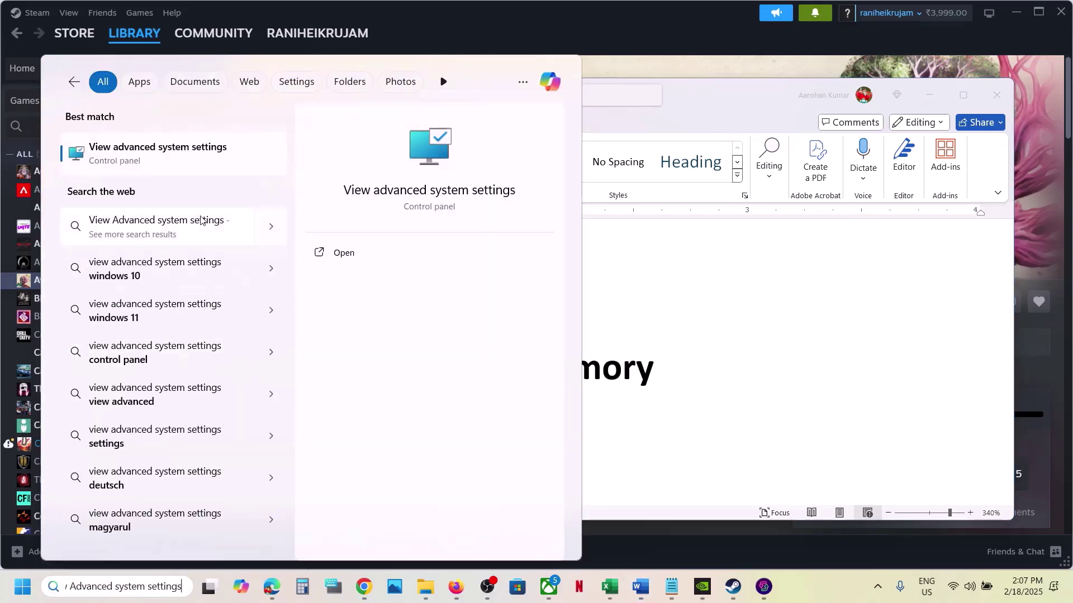
pyautogui.click(155, 162)
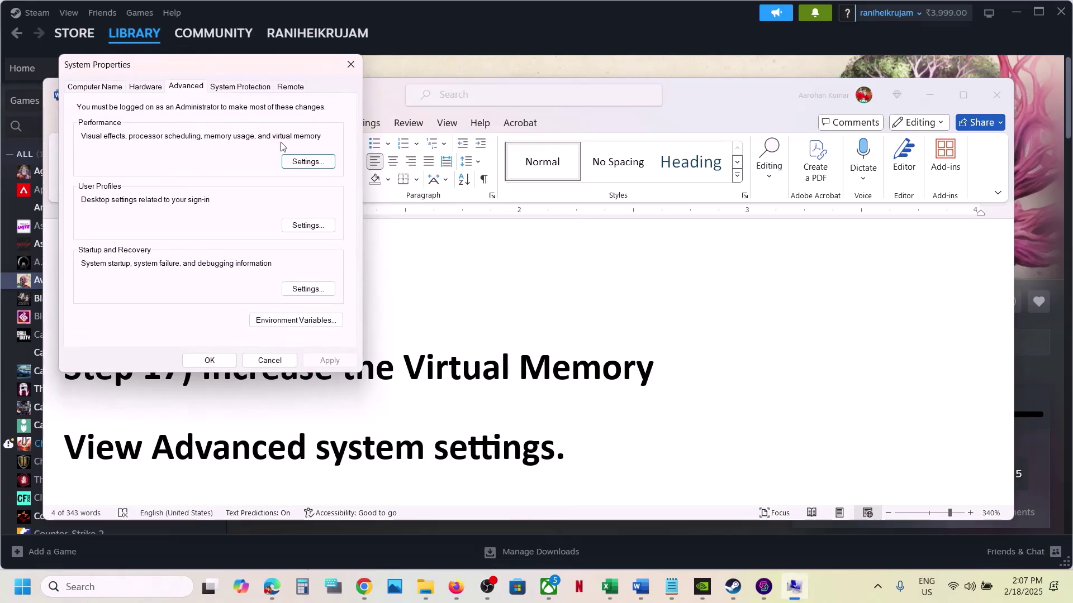
# Enable automatic paging file size management for all drives in the Virtual Memory settings and confirm all the dialogs
pyautogui.click(307, 162)
pyautogui.click(162, 140)
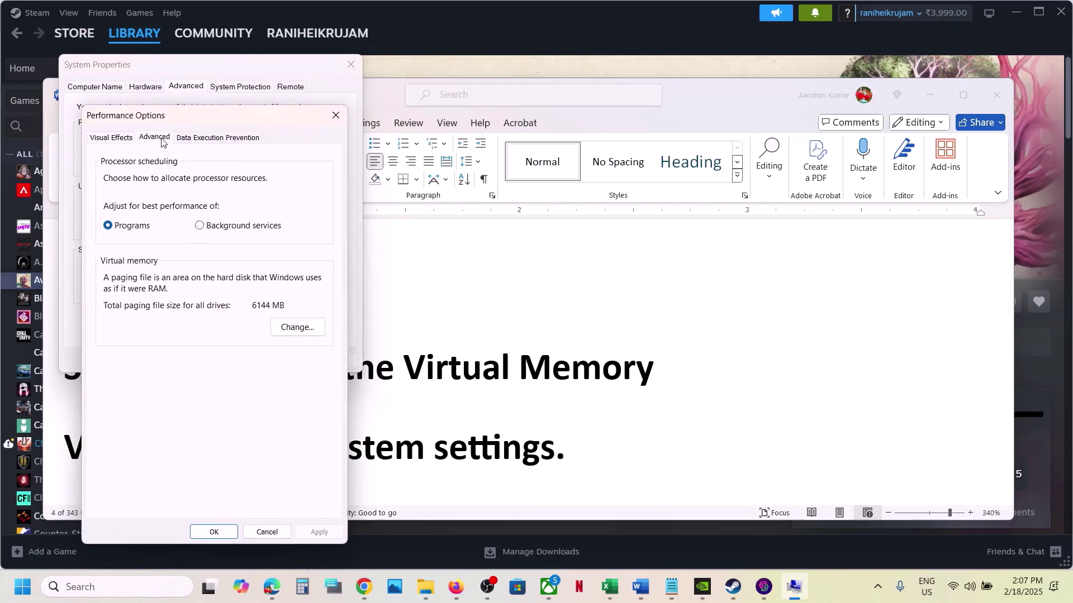
pyautogui.click(307, 326)
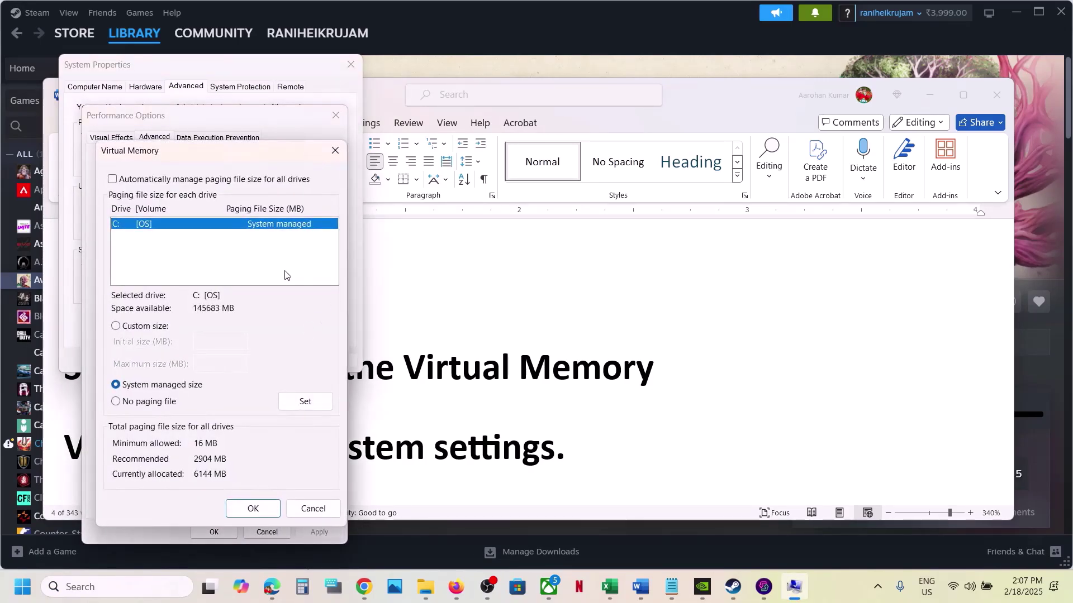
pyautogui.click(113, 179)
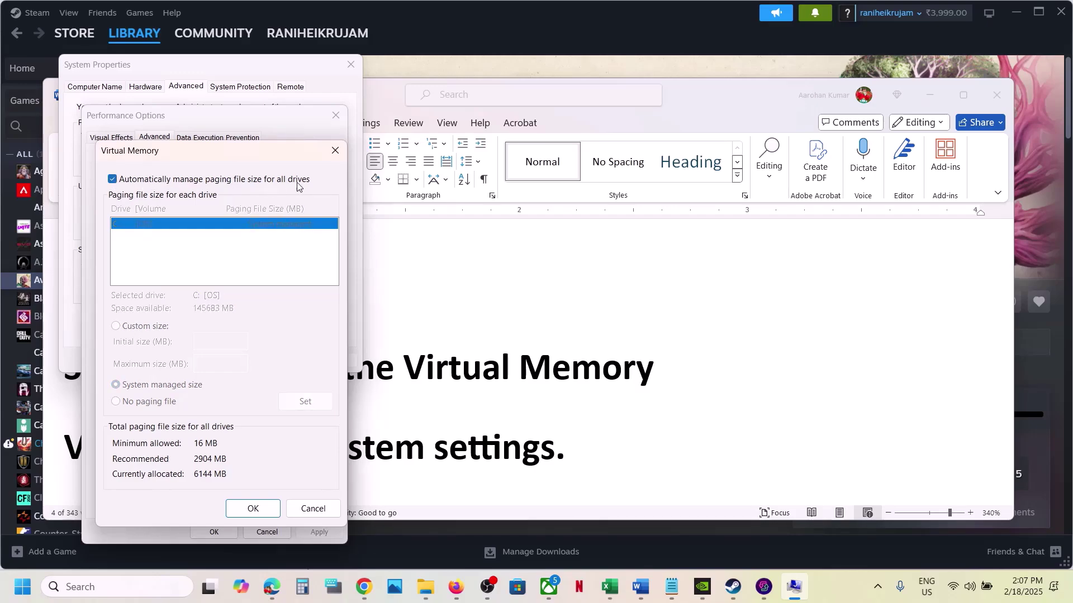
pyautogui.click(251, 508)
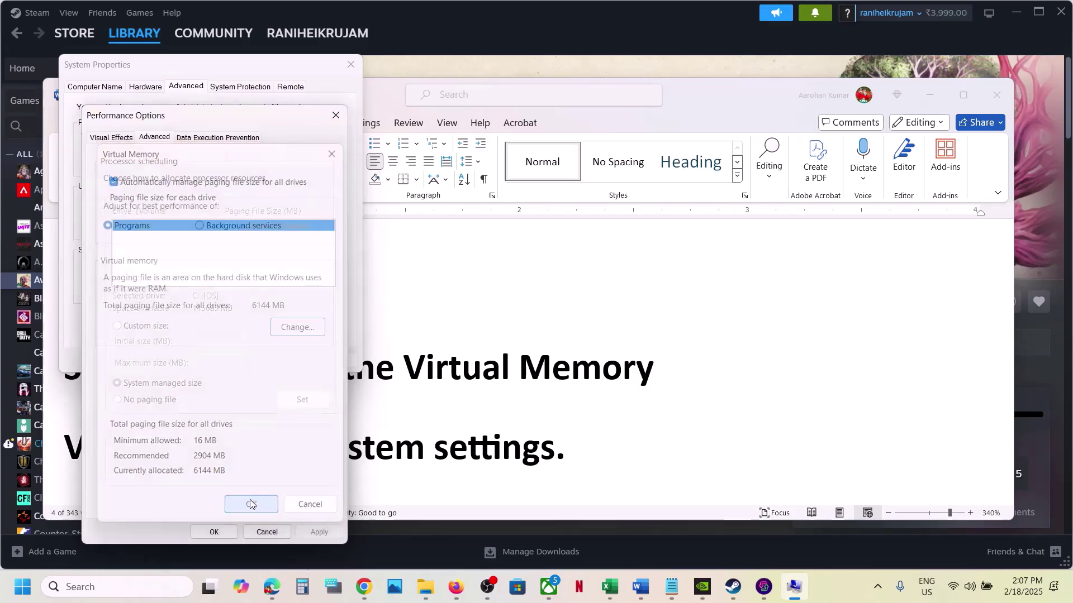
pyautogui.click(226, 533)
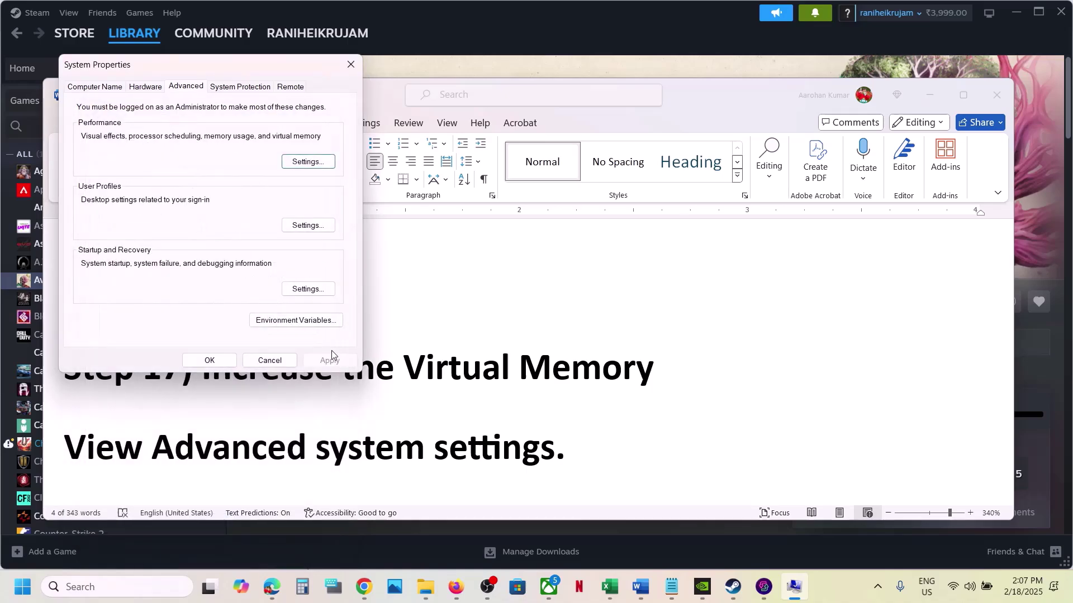
pyautogui.click(214, 361)
# Show the power options in the Start menu, then return to the Word document
pyautogui.click(22, 586)
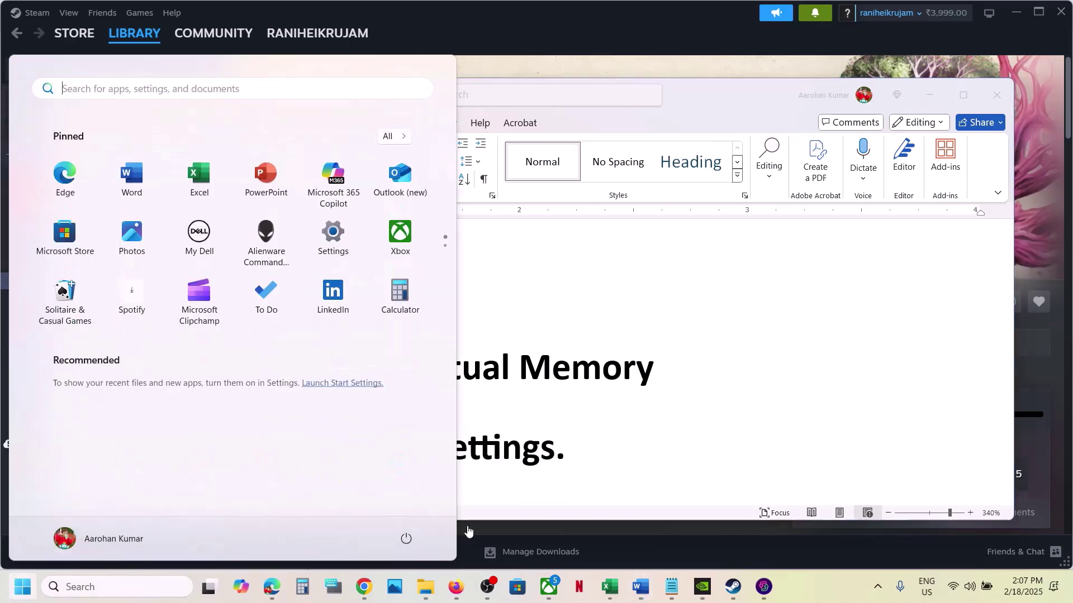
pyautogui.click(406, 537)
pyautogui.click(514, 481)
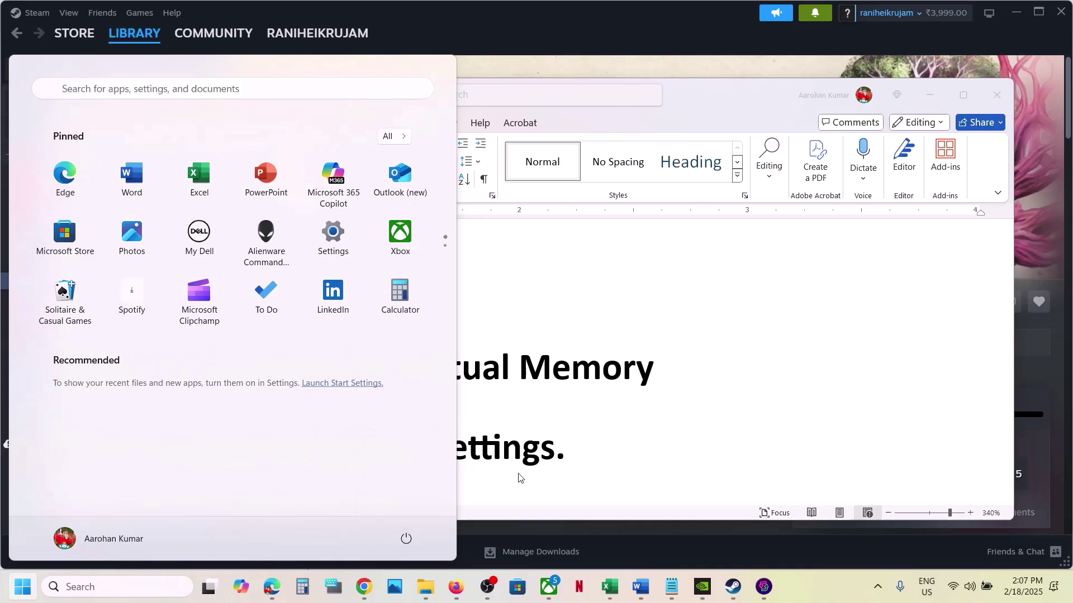
pyautogui.click(530, 417)
# Find "View Advanced system settings" in Windows search again and open the Virtual Memory settings from the Performance options
pyautogui.hotkey('ctrl', 'c')
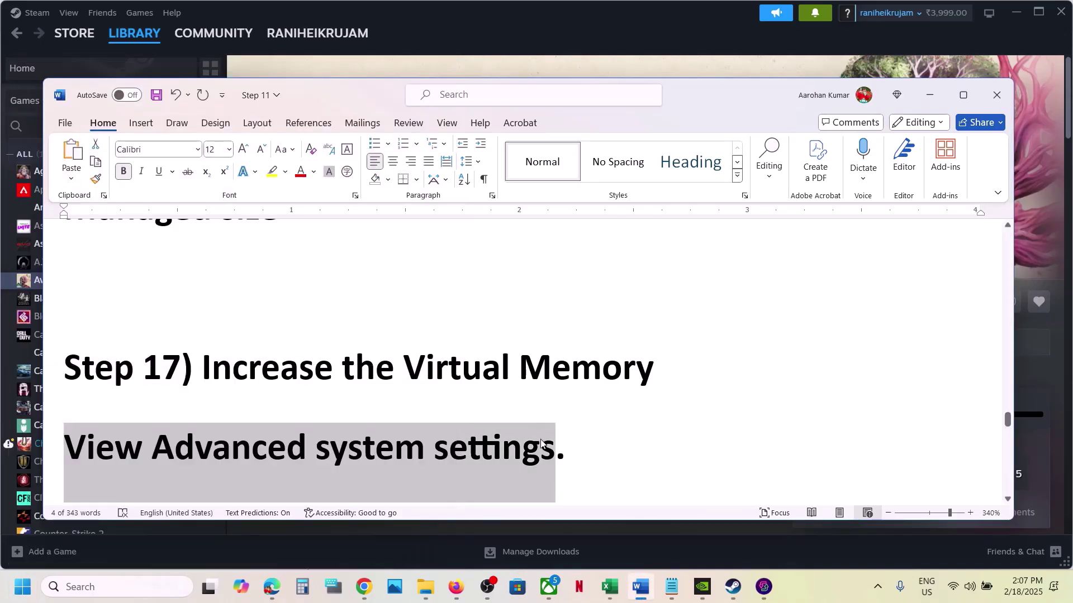
pyautogui.click(144, 587)
pyautogui.hotkey('ctrl', 'v')
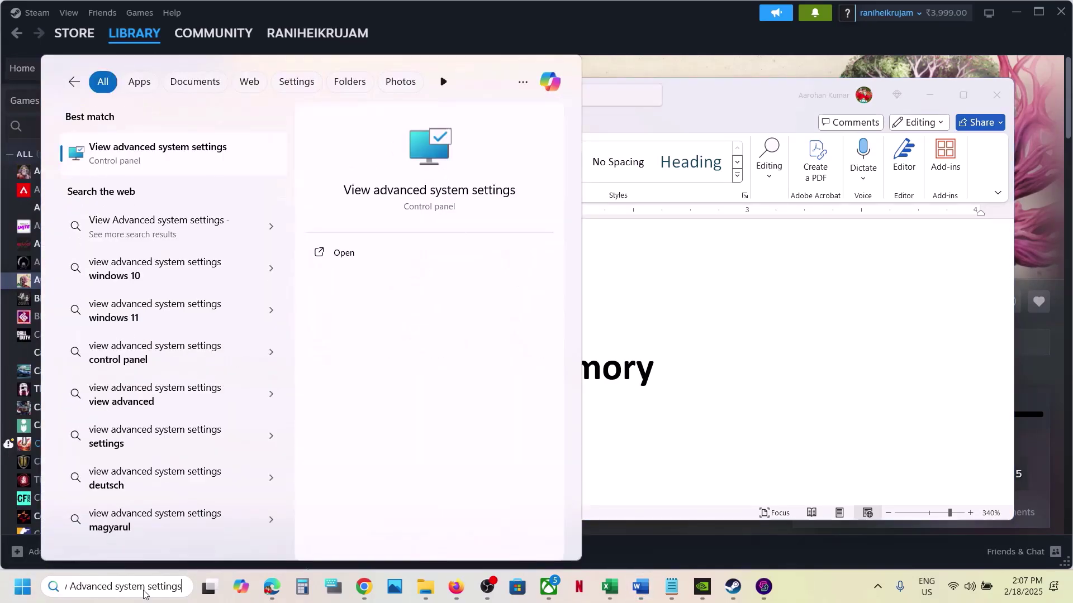
pyautogui.press('Return')
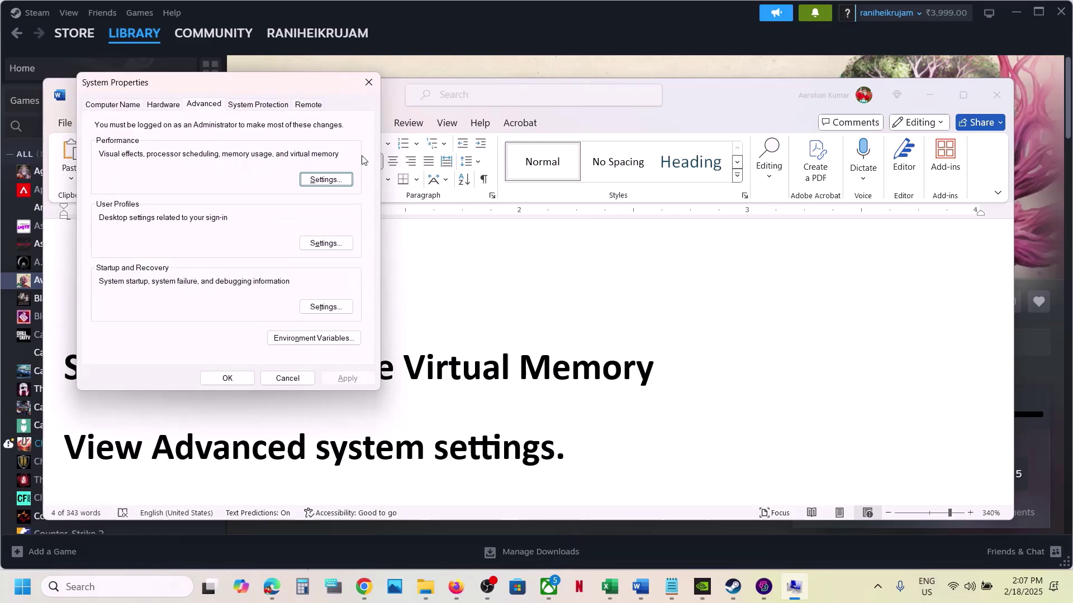
pyautogui.click(326, 180)
pyautogui.click(168, 159)
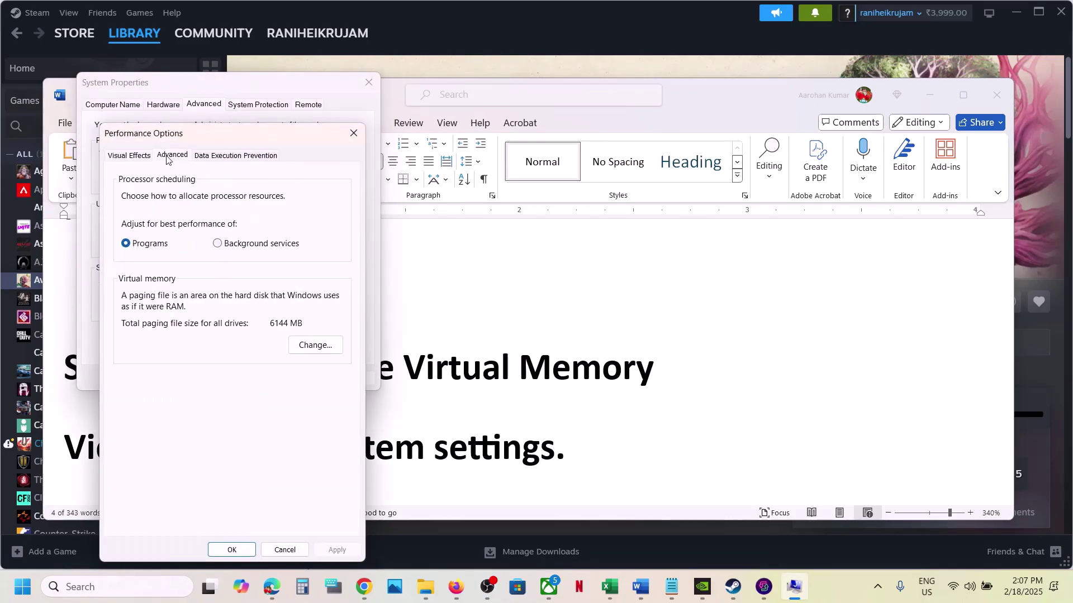
pyautogui.click(316, 347)
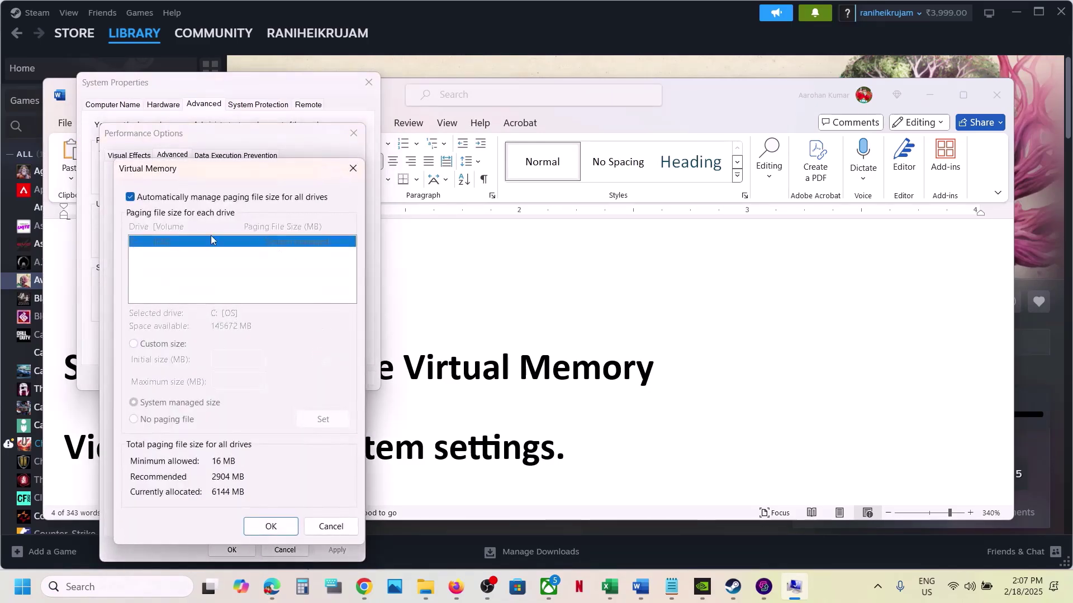
# Turn off automatic paging file management, set drive C: to System managed size, confirm the dialogs, and dismiss the restart prompt
pyautogui.click(130, 197)
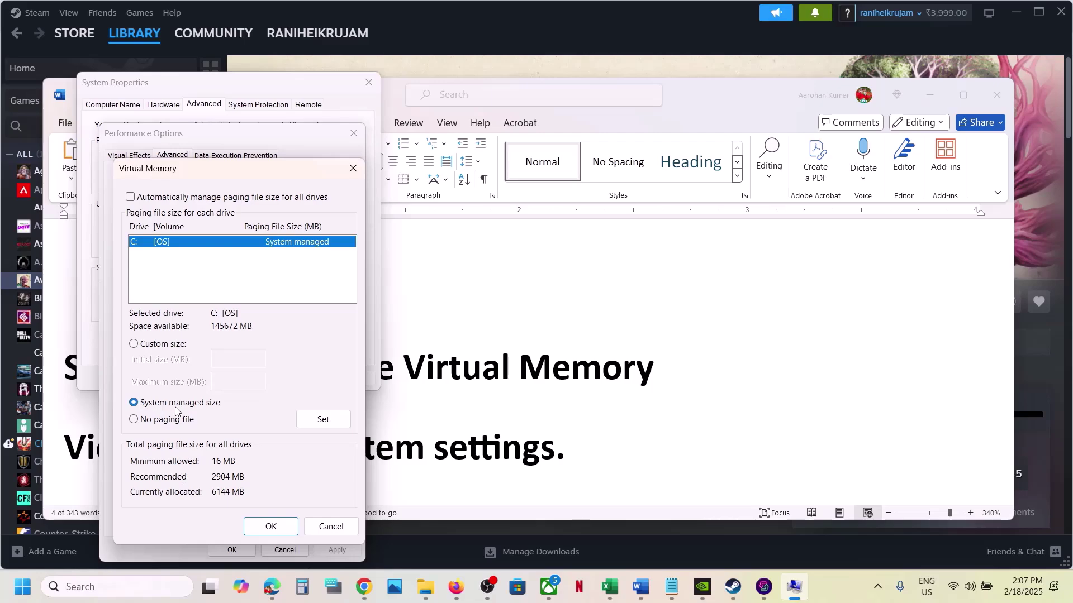
pyautogui.click(337, 428)
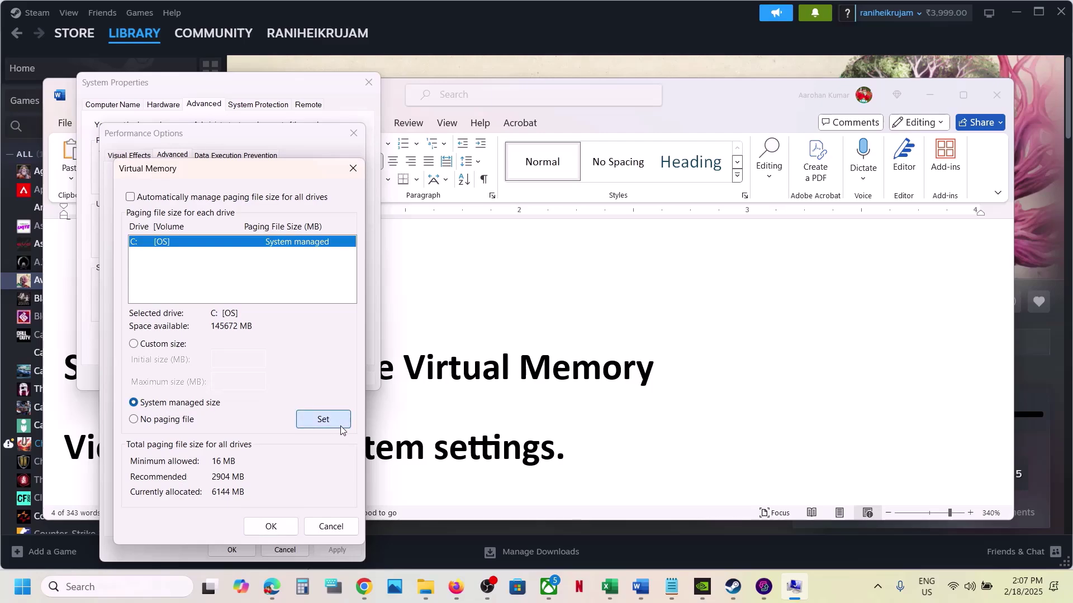
pyautogui.click(272, 527)
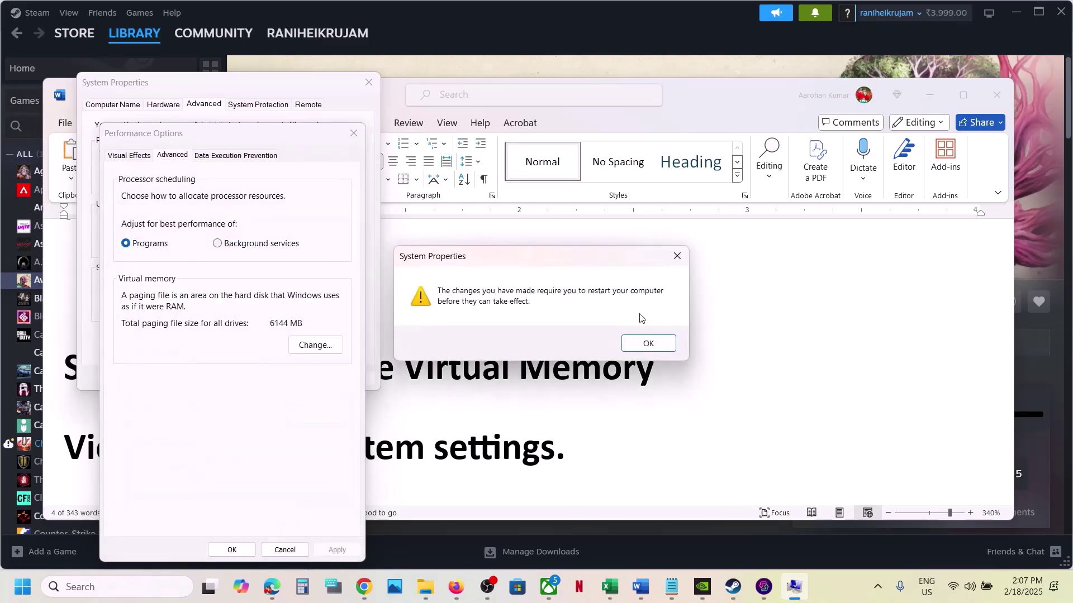
pyautogui.click(651, 347)
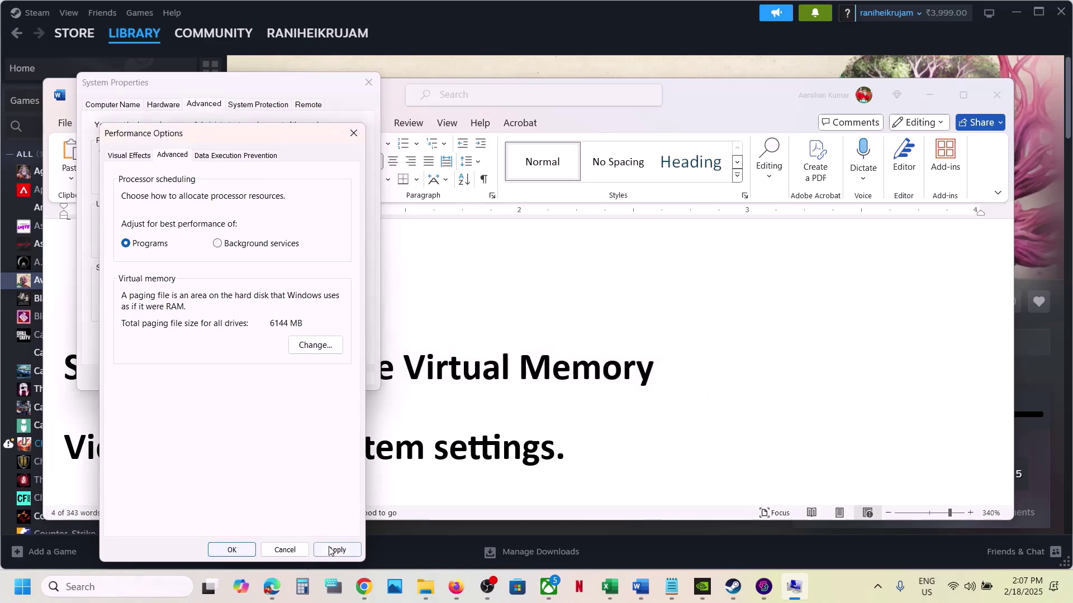
pyautogui.click(241, 551)
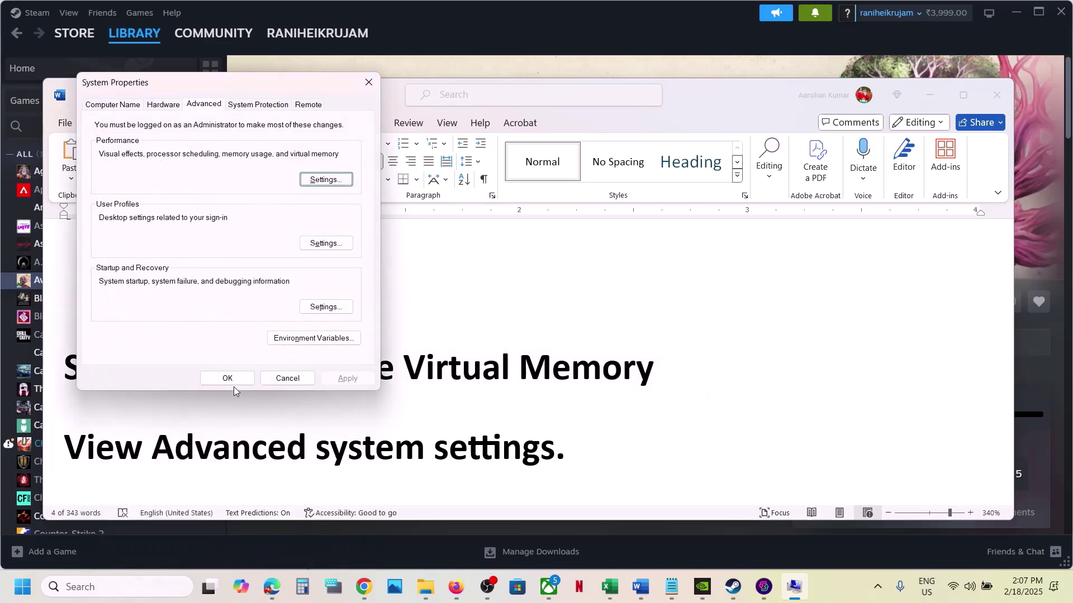
pyautogui.click(229, 380)
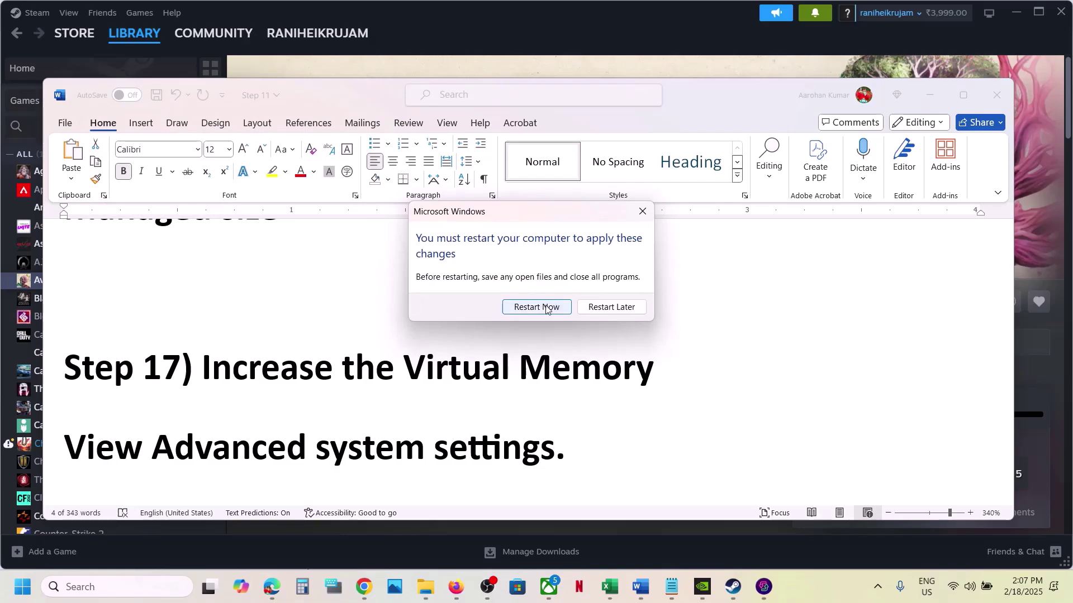
pyautogui.click(643, 211)
# Go to Step 17 in the Word document and highlight "Increase the Virtual Memory"
pyautogui.scroll(-3, 347, 384)
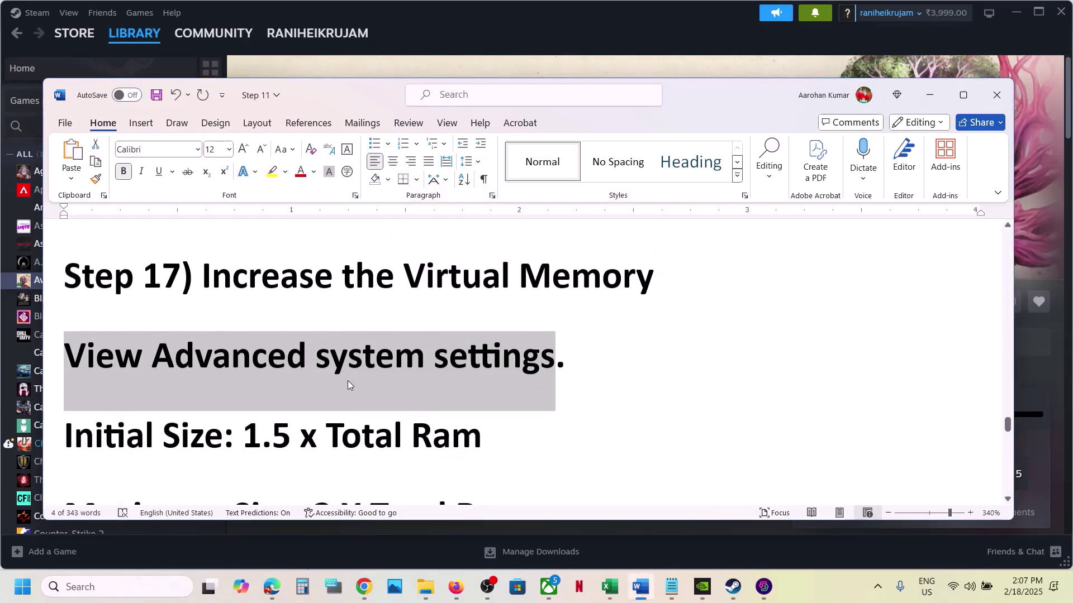
pyautogui.click(208, 274)
pyautogui.keyDown('shift'); pyautogui.click(659, 280); pyautogui.keyUp('shift')
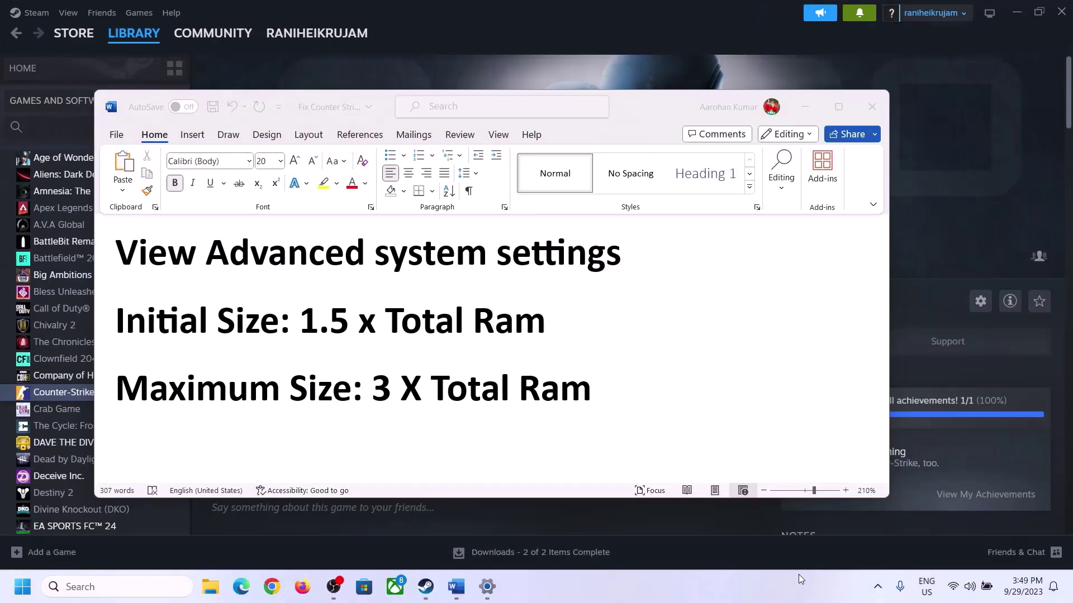
# Search Windows for the document's "View Advanced system settings" text, open System Properties, and move its window toward the middle of the screen
pyautogui.click(162, 260)
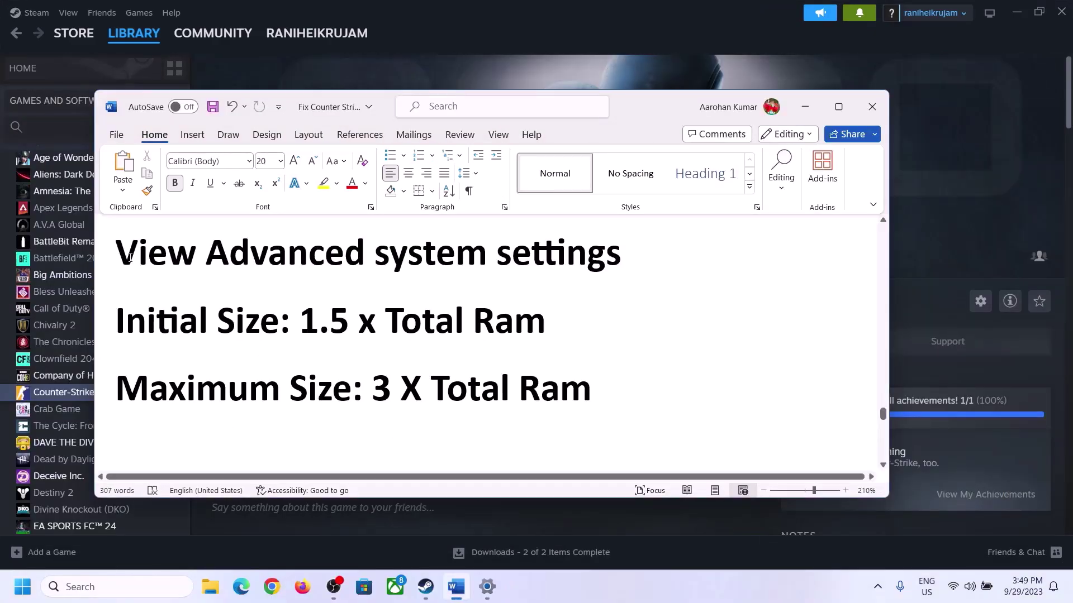
pyautogui.moveTo(128, 257); pyautogui.dragTo(603, 259)
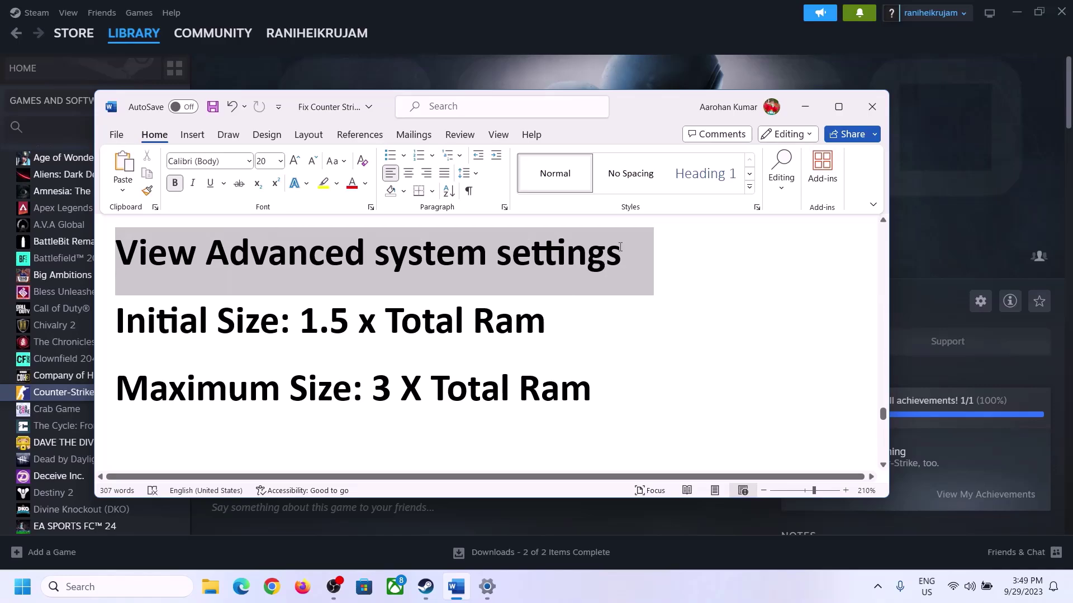
pyautogui.click(127, 586)
pyautogui.hotkey('ctrl', 'v')
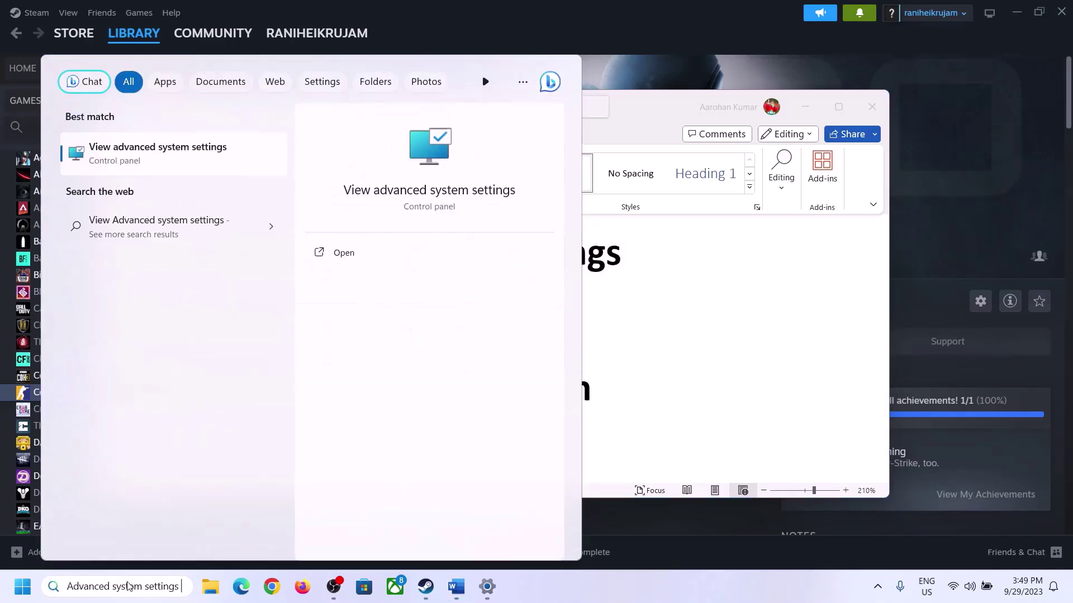
pyautogui.click(148, 161)
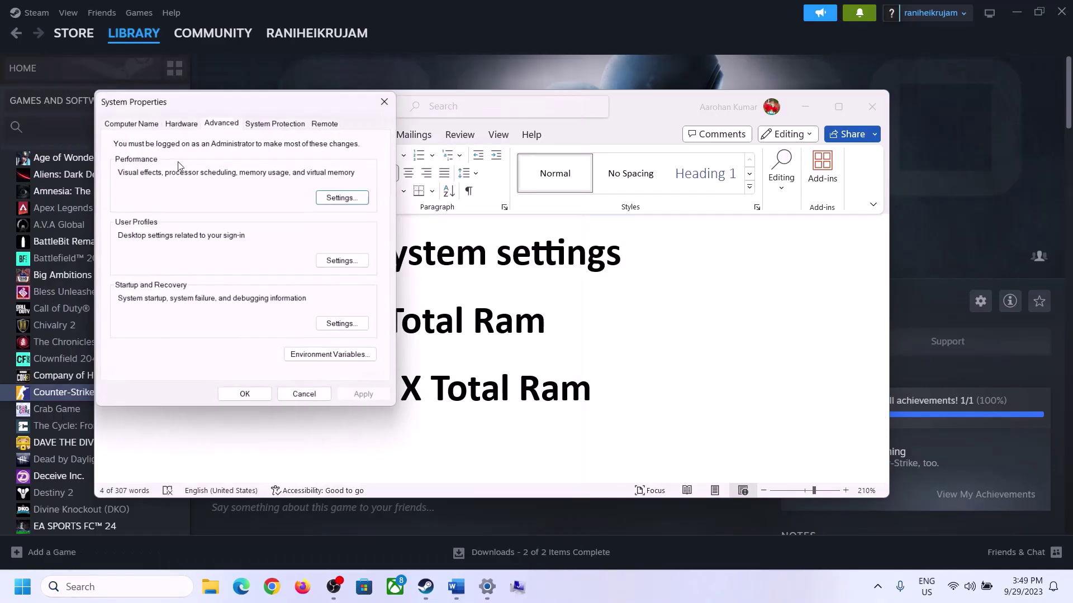
pyautogui.moveTo(222, 106); pyautogui.dragTo(478, 190)
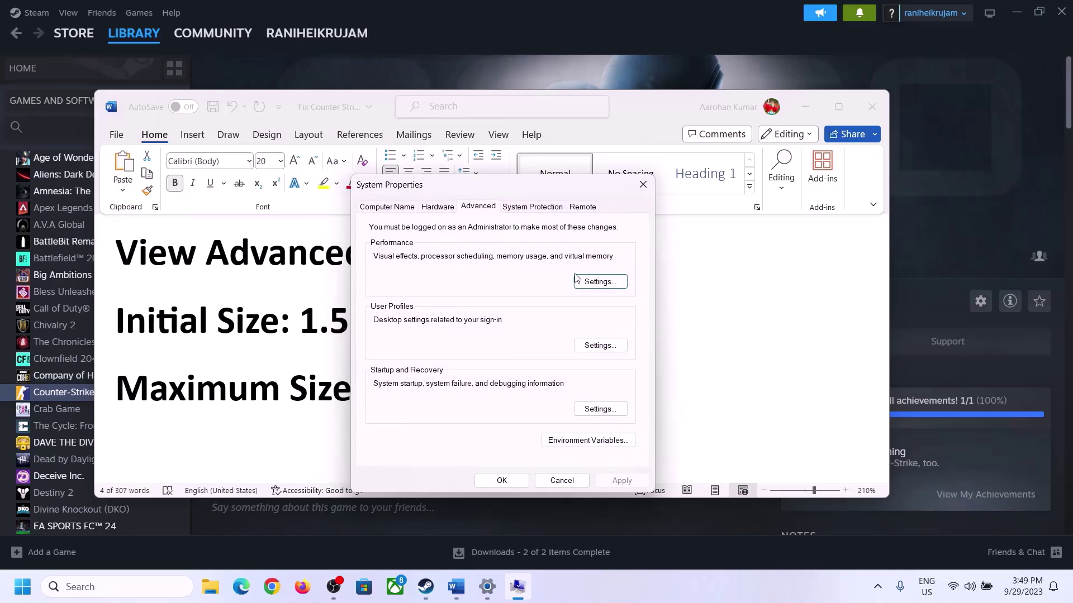
# Open the Virtual Memory settings from the Performance options, turn off automatic paging file management, and choose Custom size for drive C:
pyautogui.click(603, 286)
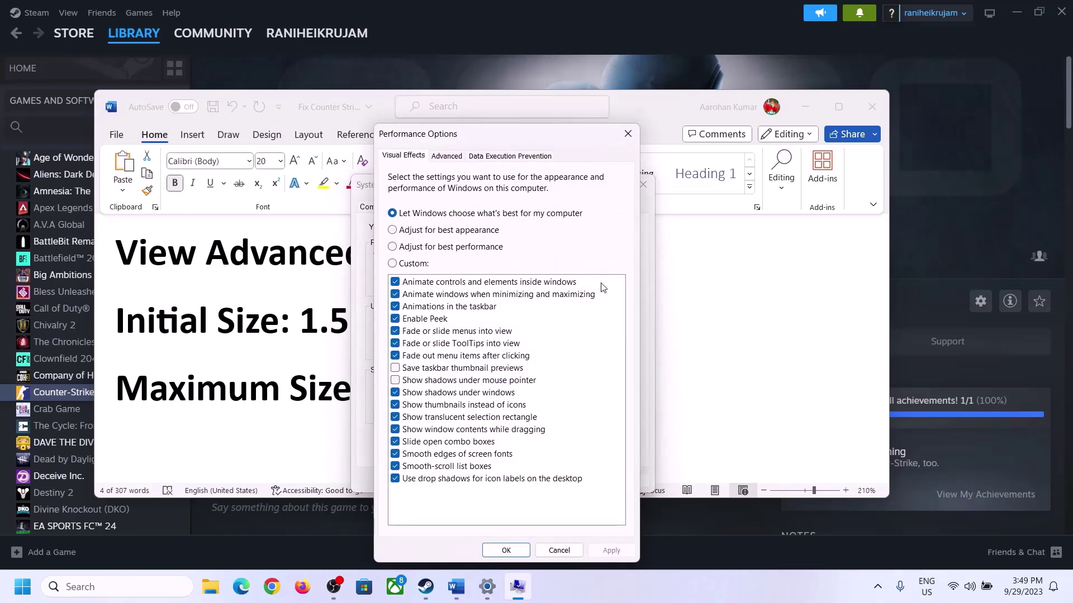
pyautogui.click(447, 157)
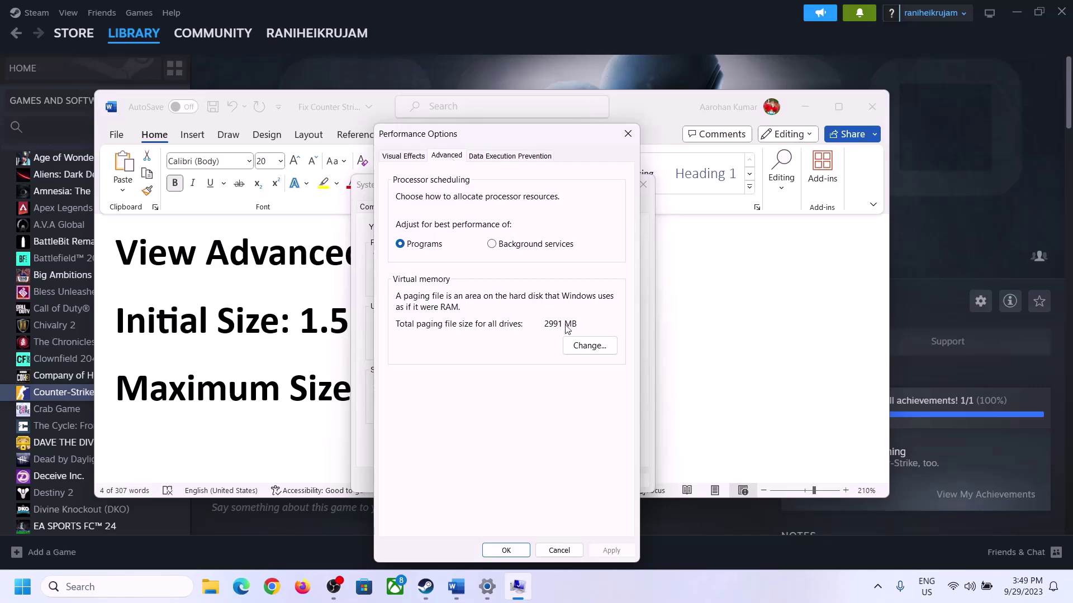
pyautogui.click(591, 346)
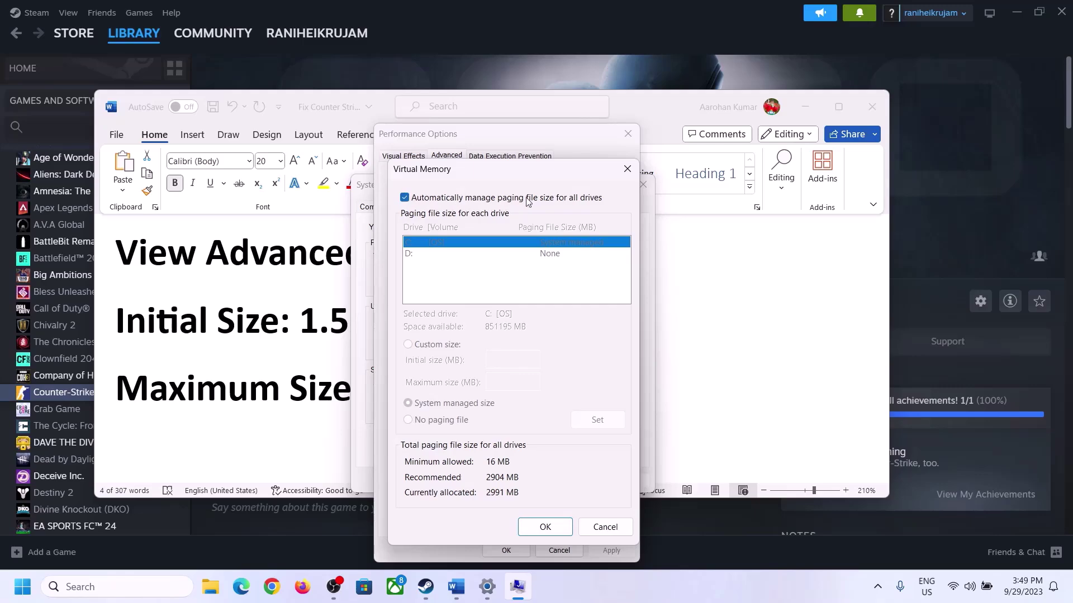
pyautogui.click(404, 198)
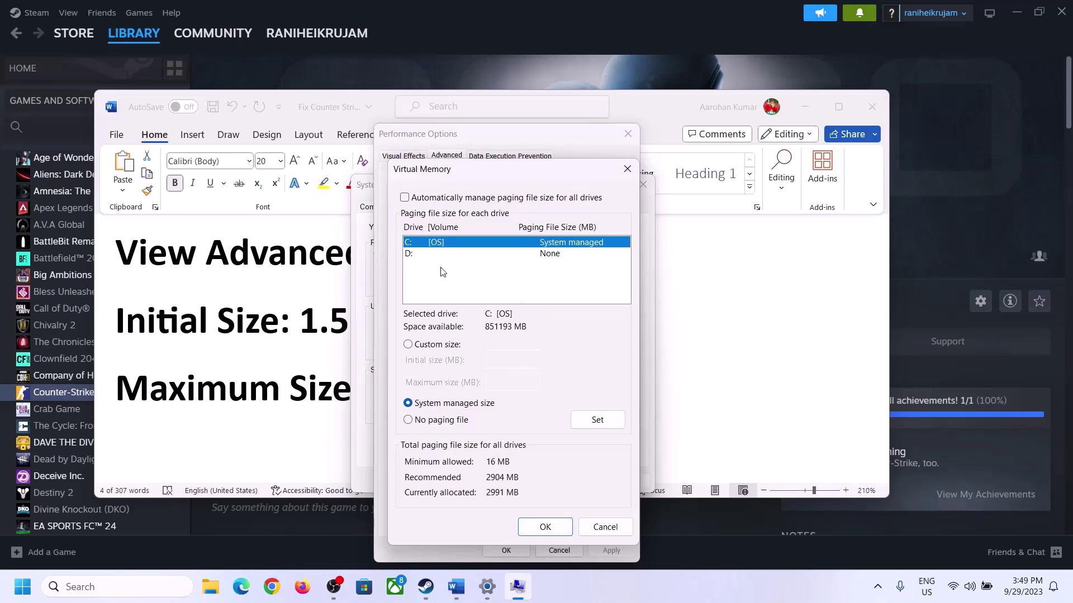
pyautogui.click(409, 346)
pyautogui.click(507, 361)
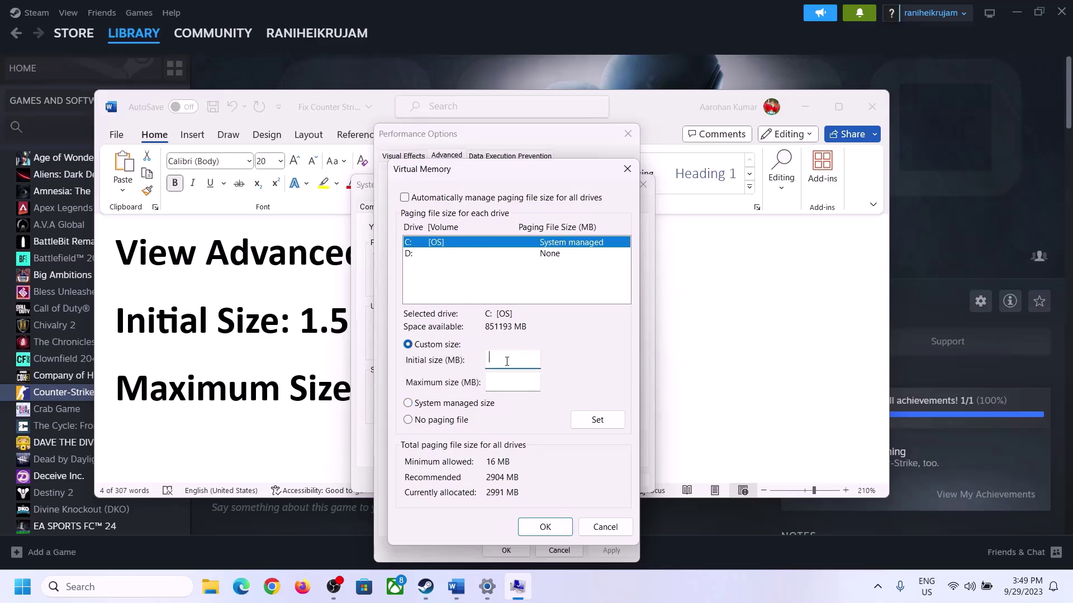
# Highlight "1.5 x Total Ram" in the Word document and look up the installed RAM on the System About page in Settings
pyautogui.click(289, 333)
pyautogui.moveTo(304, 321); pyautogui.dragTo(497, 333)
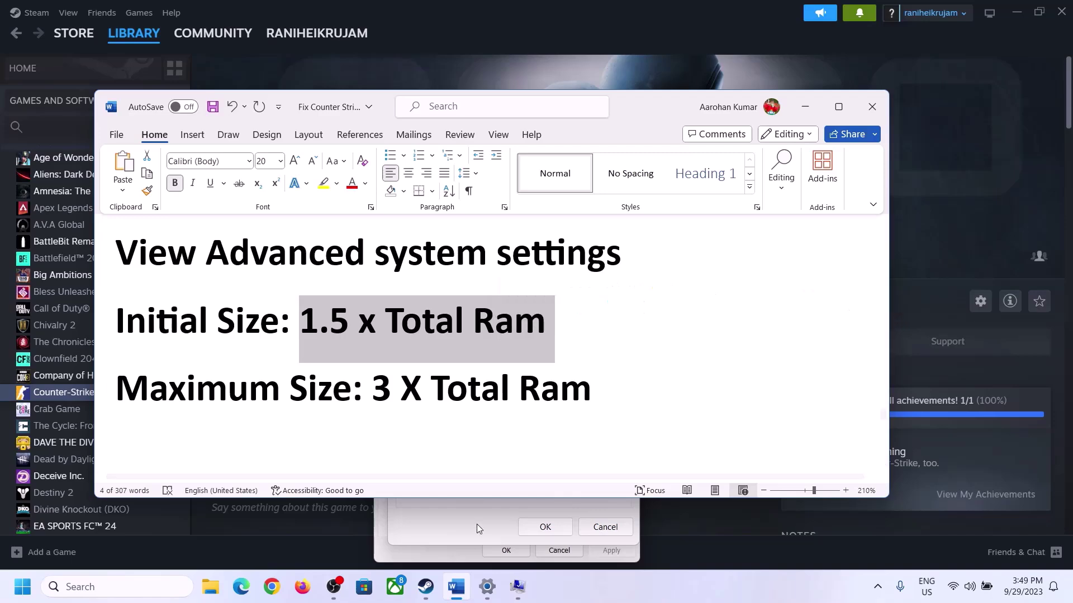
pyautogui.click(487, 590)
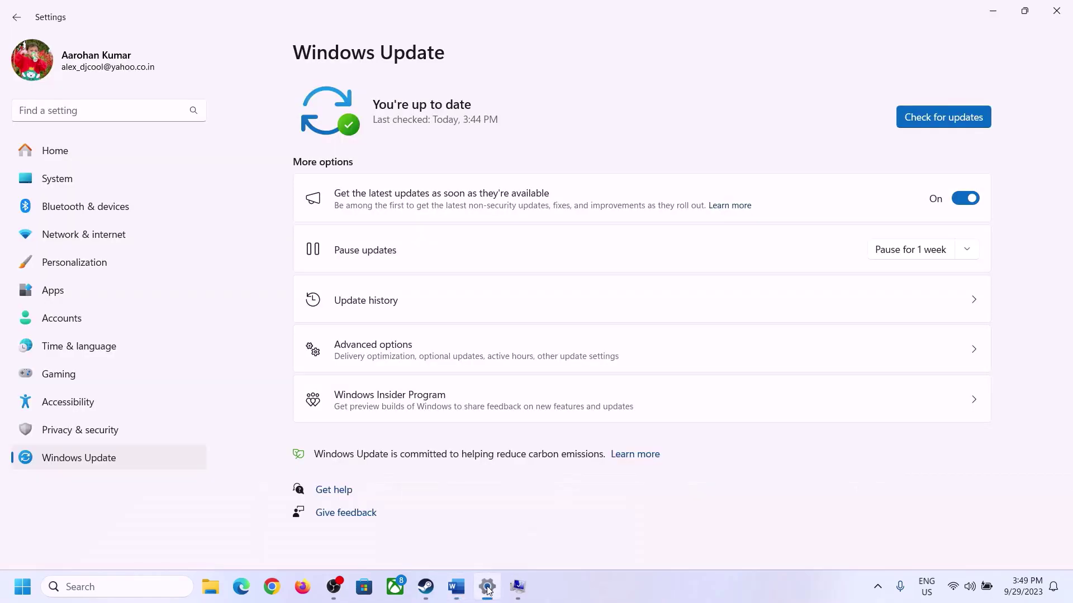
pyautogui.click(50, 178)
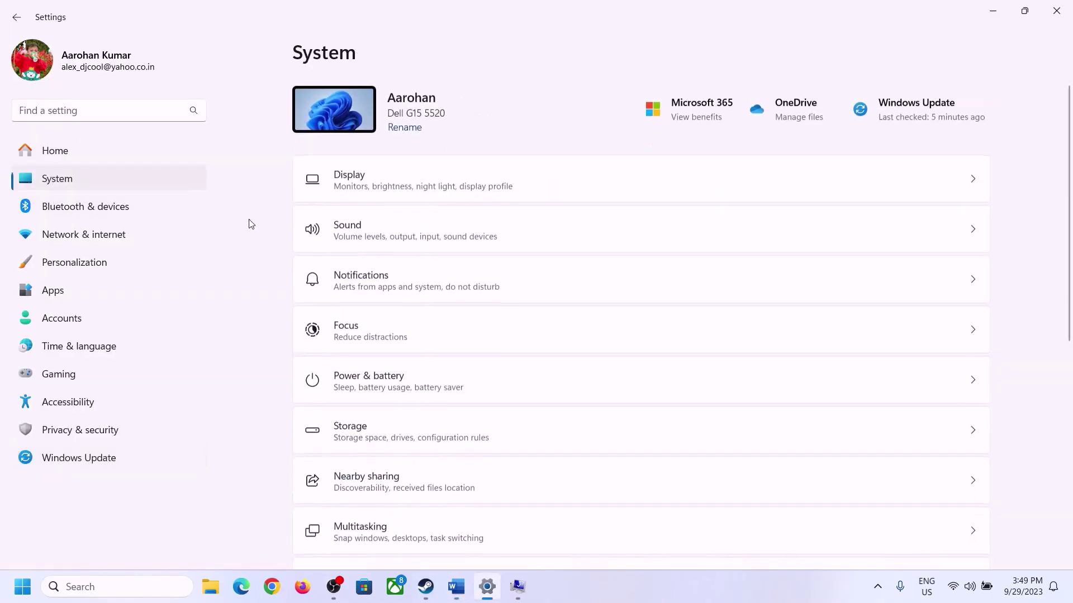
pyautogui.scroll(-5, 394, 407)
pyautogui.scroll(-1, 395, 407)
pyautogui.click(353, 531)
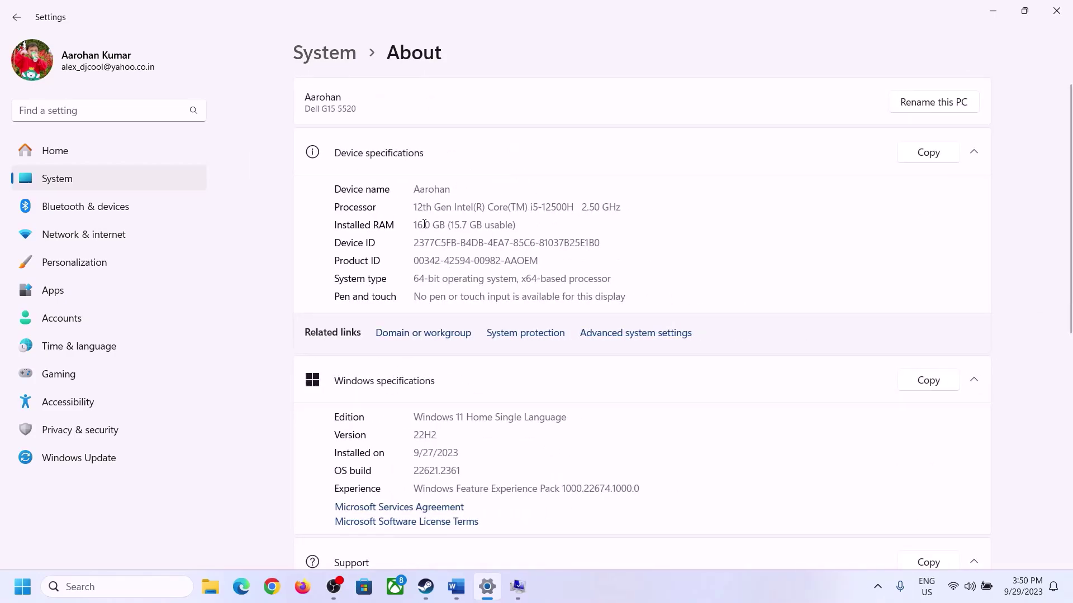
pyautogui.moveTo(423, 225); pyautogui.dragTo(408, 224)
pyautogui.click(422, 225)
pyautogui.moveTo(422, 225); pyautogui.dragTo(411, 222)
# Run calc to open Calculator, place it beside the Virtual Memory dialog, and show the Word document's size formulas next to it
pyautogui.click(517, 585)
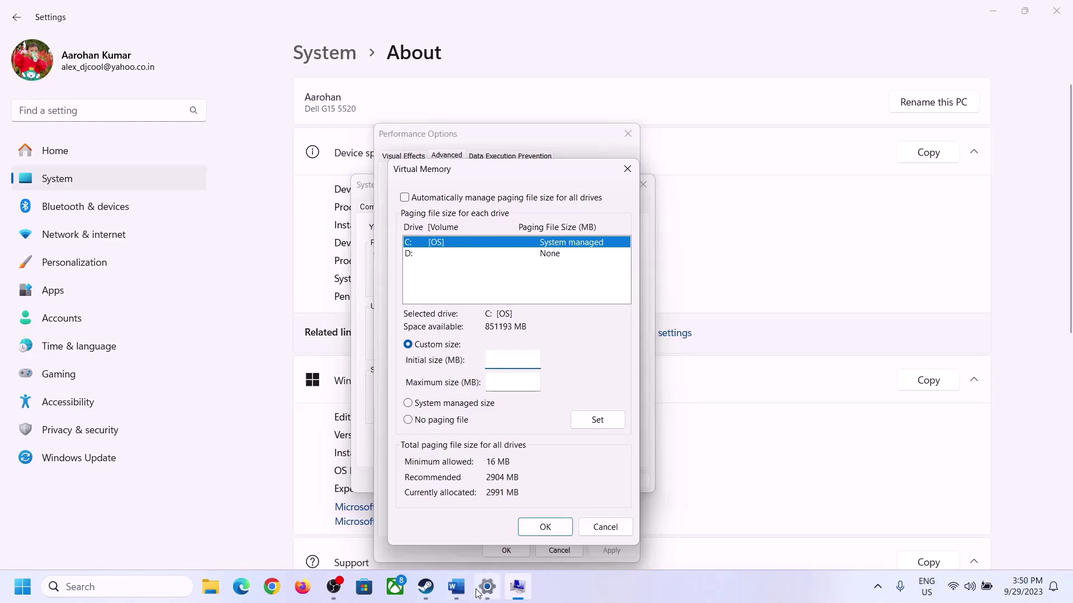
pyautogui.moveTo(486, 587)
pyautogui.press('super+r')
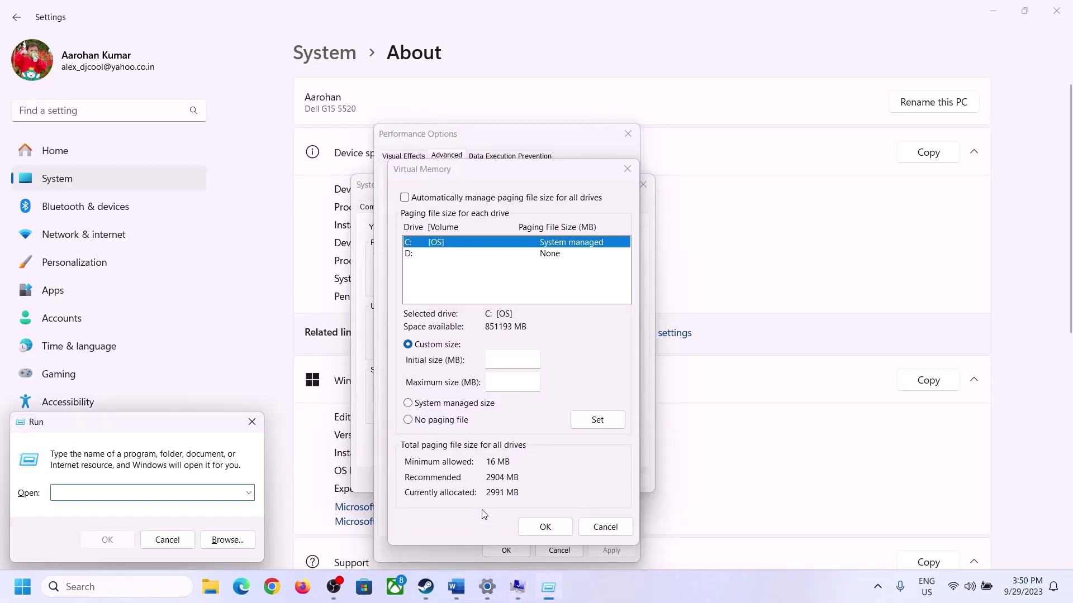
pyautogui.write('cal')
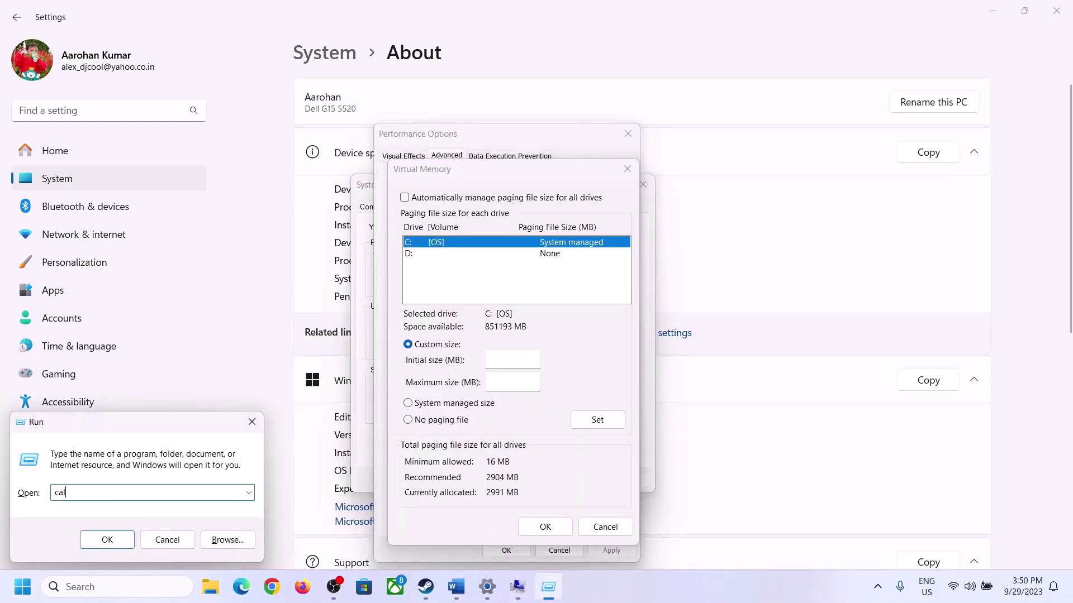
pyautogui.write('c')
pyautogui.click(105, 539)
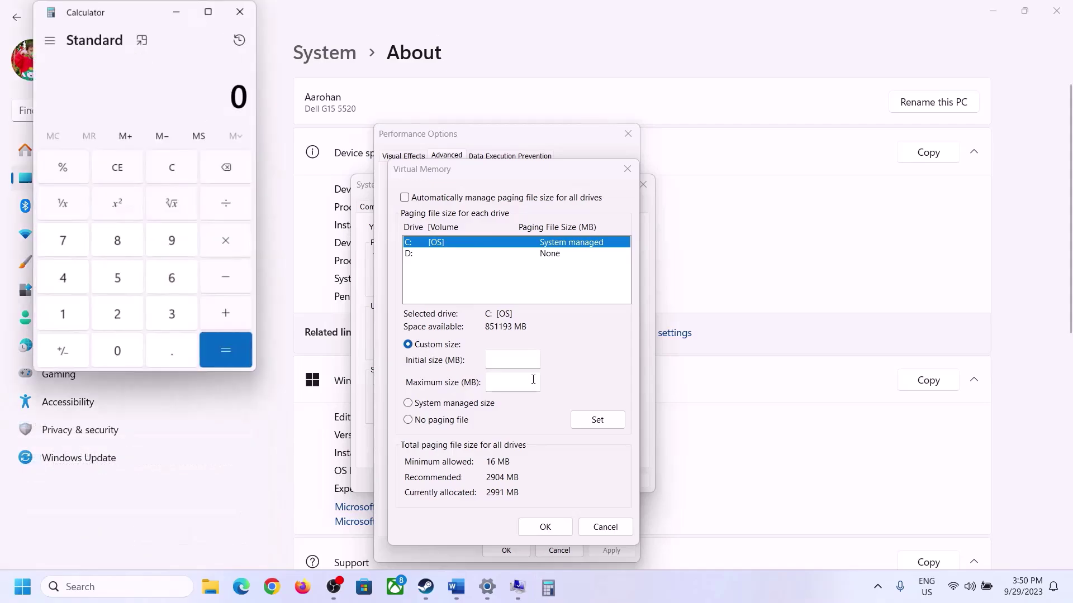
pyautogui.moveTo(134, 19); pyautogui.dragTo(783, 183)
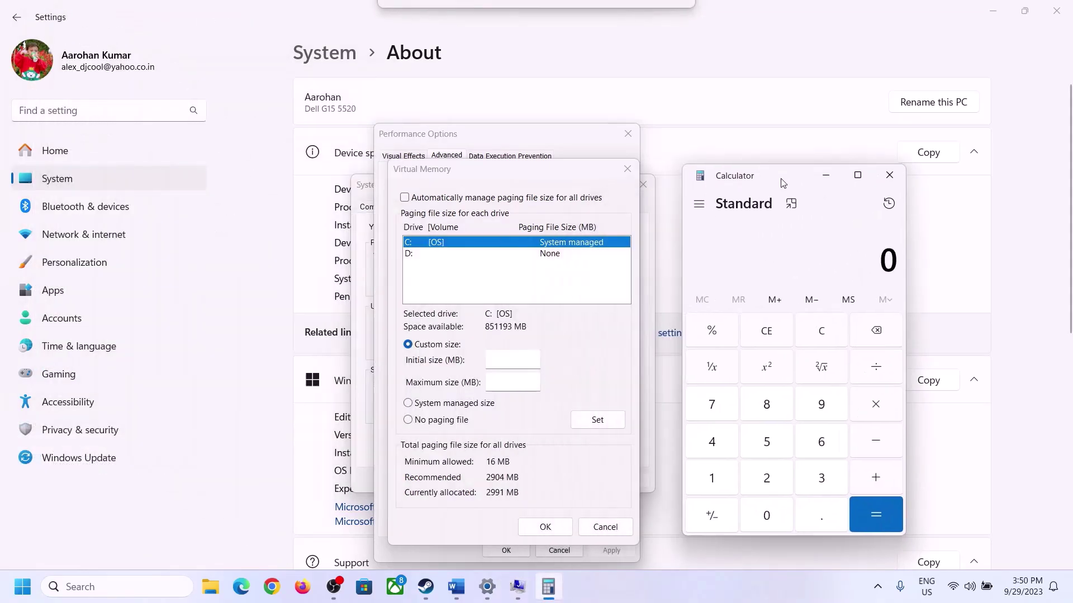
pyautogui.click(455, 596)
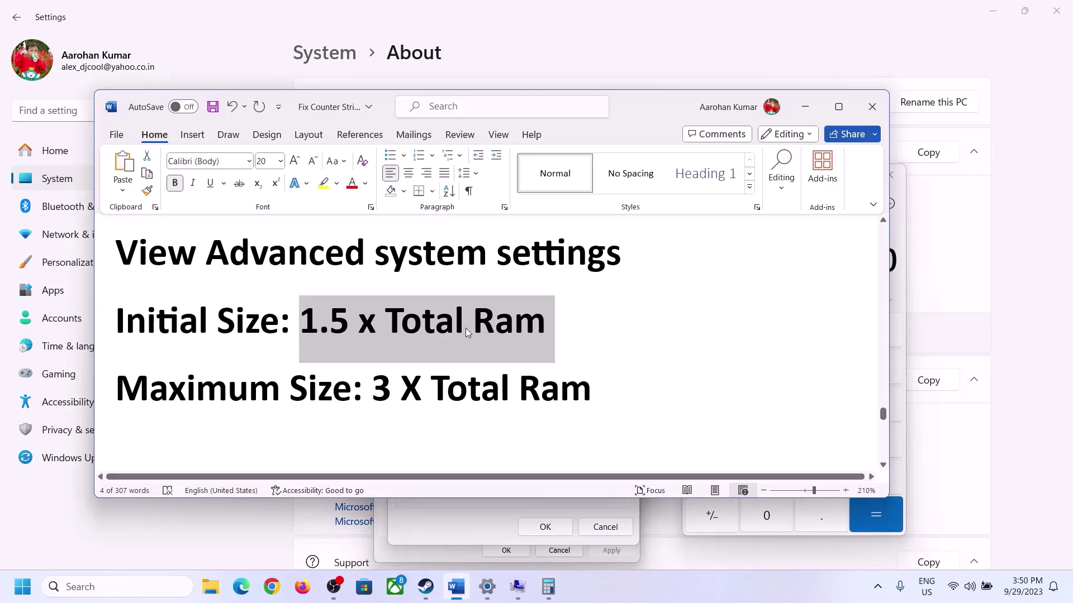
pyautogui.click(548, 586)
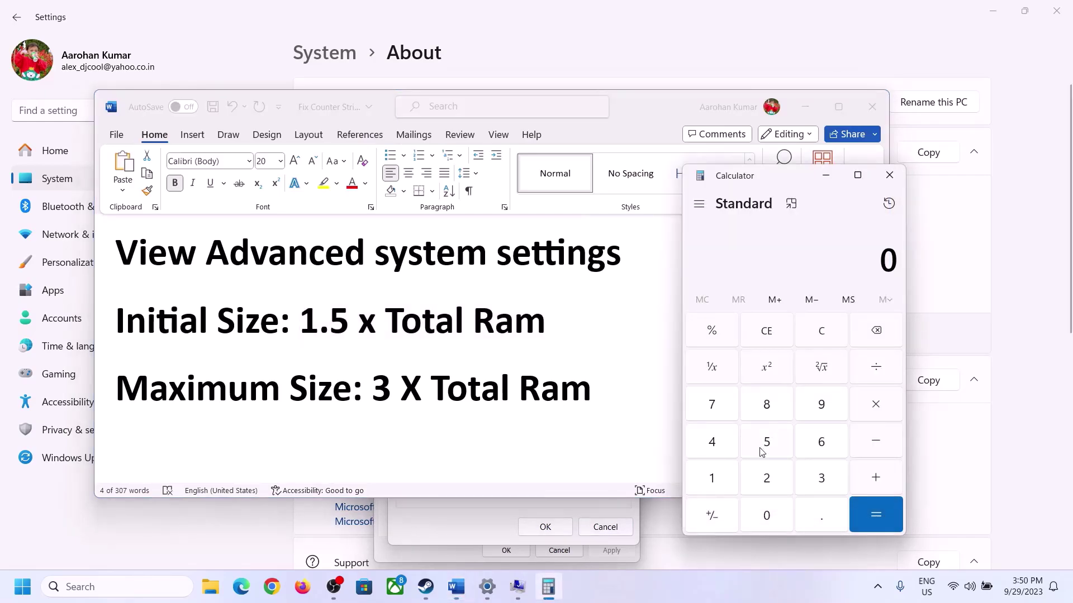
pyautogui.click(712, 481)
pyautogui.click(816, 450)
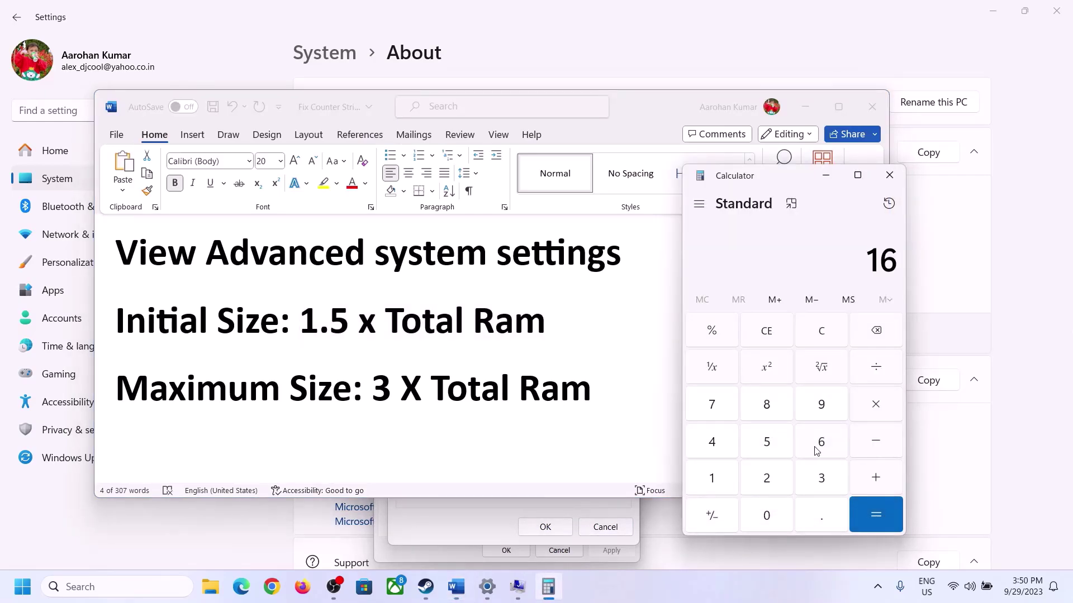
pyautogui.click(824, 342)
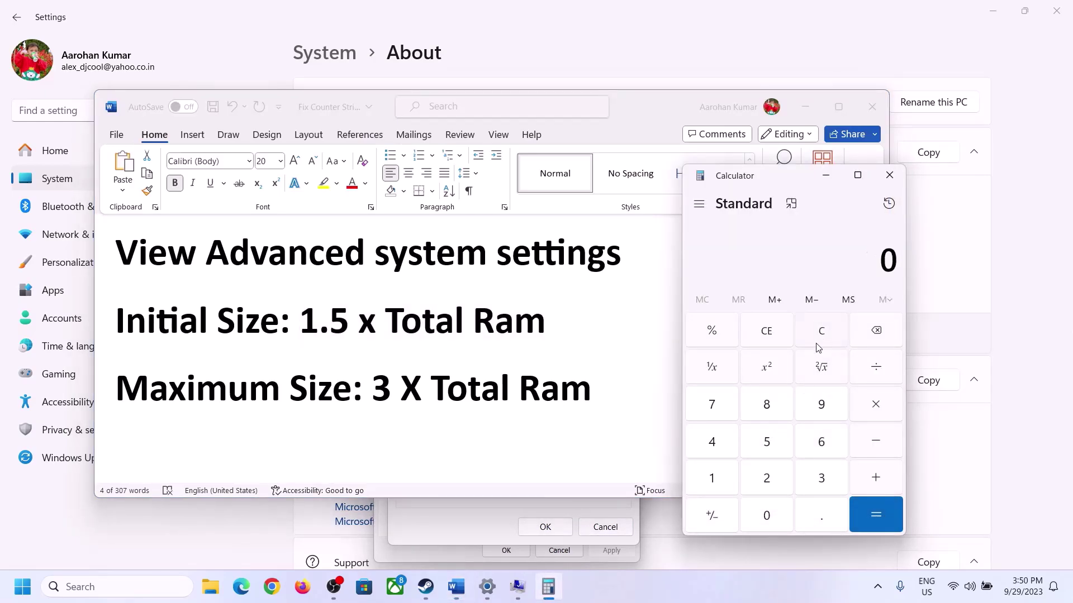
# Convert the installed RAM to megabytes in Calculator by computing 16 × 1024
pyautogui.click(720, 480)
pyautogui.click(823, 443)
pyautogui.click(876, 413)
pyautogui.click(711, 481)
pyautogui.click(776, 525)
pyautogui.click(769, 486)
pyautogui.click(722, 449)
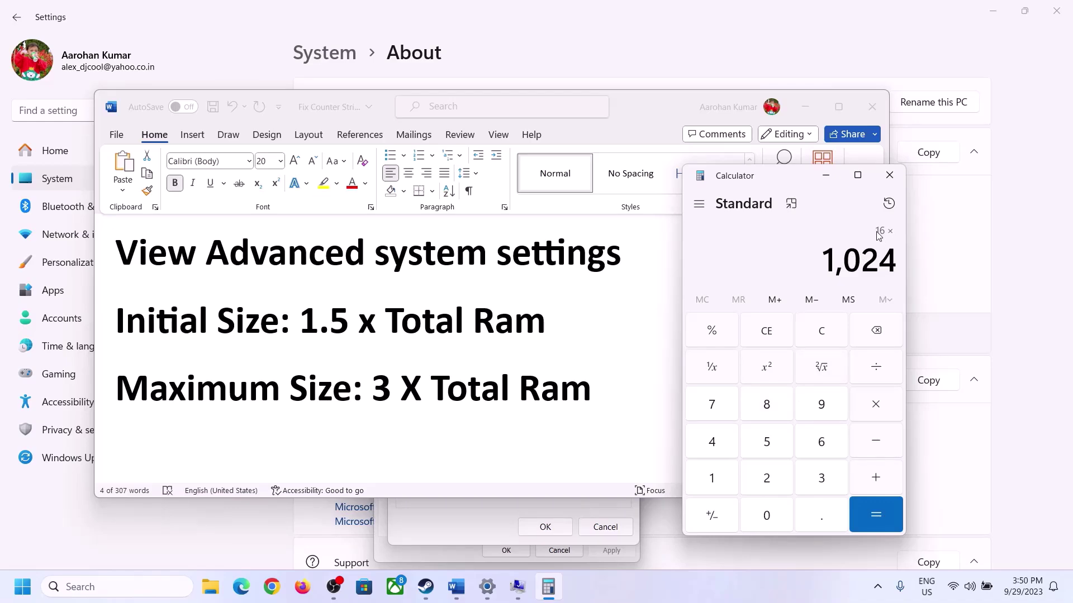
pyautogui.click(875, 515)
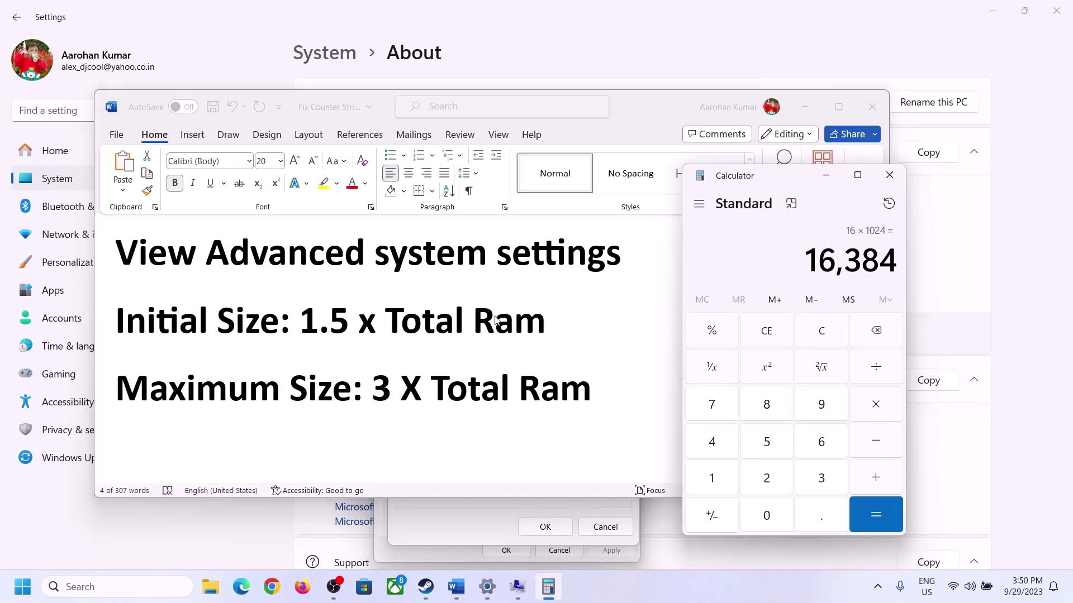
# Multiply the RAM in megabytes by 1.5 and set the initial paging file size to 24576 MB
pyautogui.click(879, 411)
pyautogui.click(725, 480)
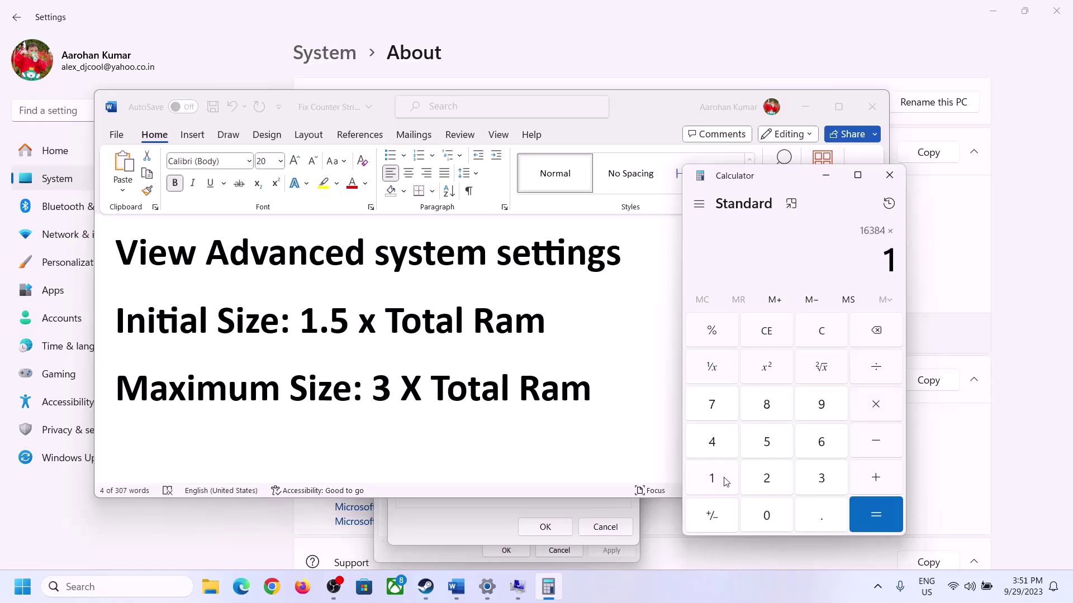
pyautogui.click(814, 517)
pyautogui.click(778, 451)
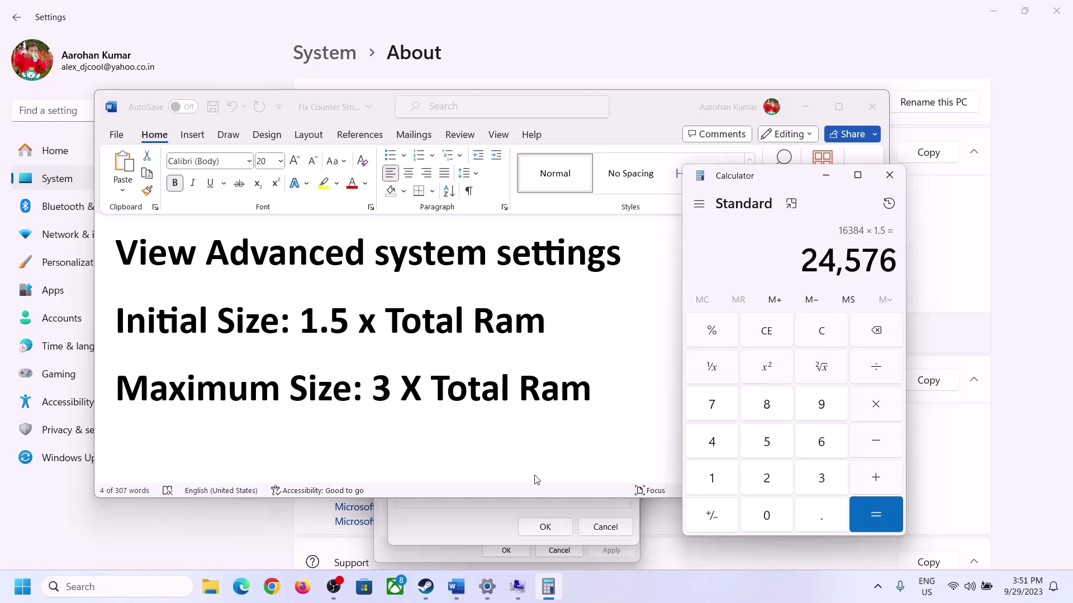
pyautogui.click(472, 521)
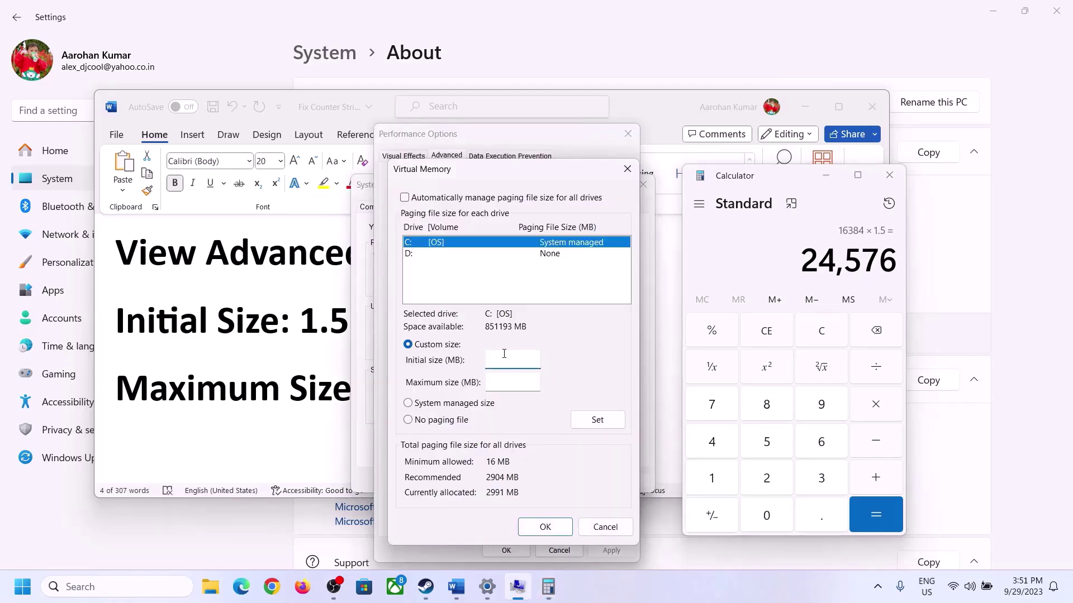
pyautogui.write('24576')
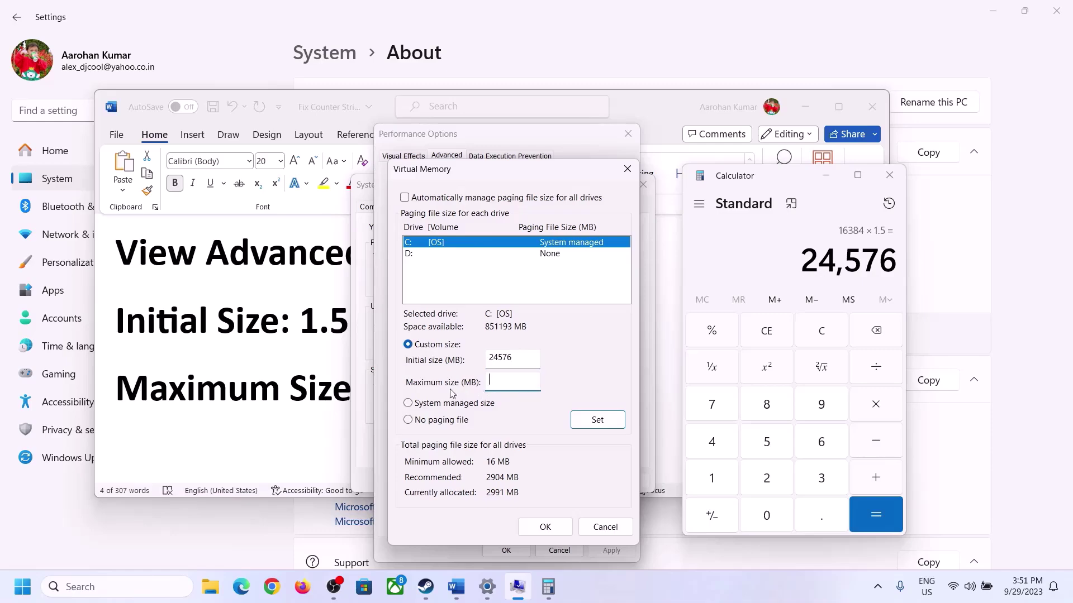
# Clear Calculator and recheck the installed RAM on the About page in Settings before returning to Calculator
pyautogui.hotkey('alt', 'Tab')
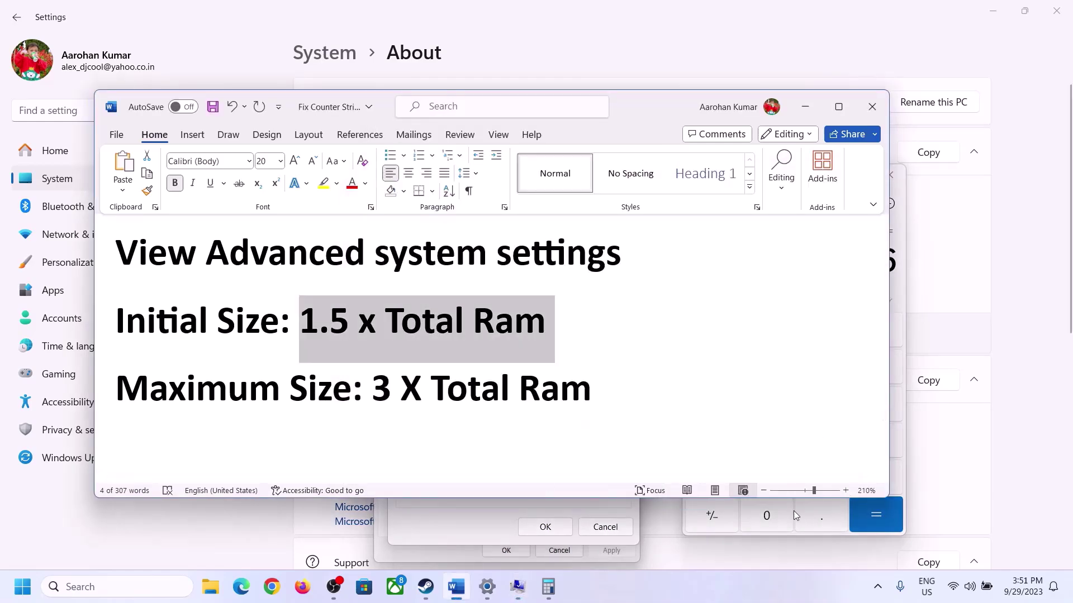
pyautogui.click(904, 327)
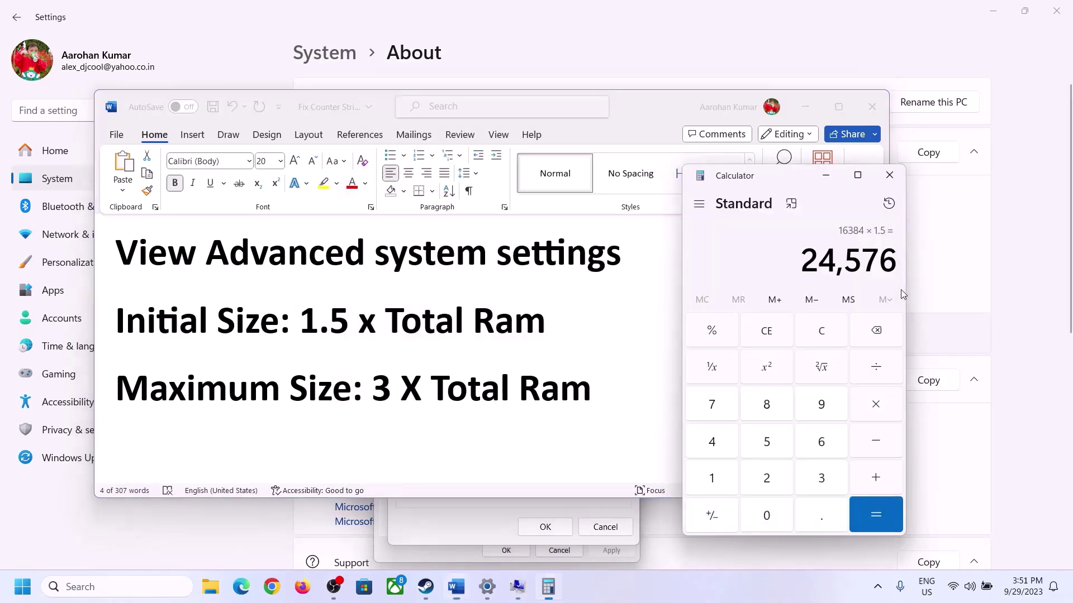
pyautogui.click(821, 331)
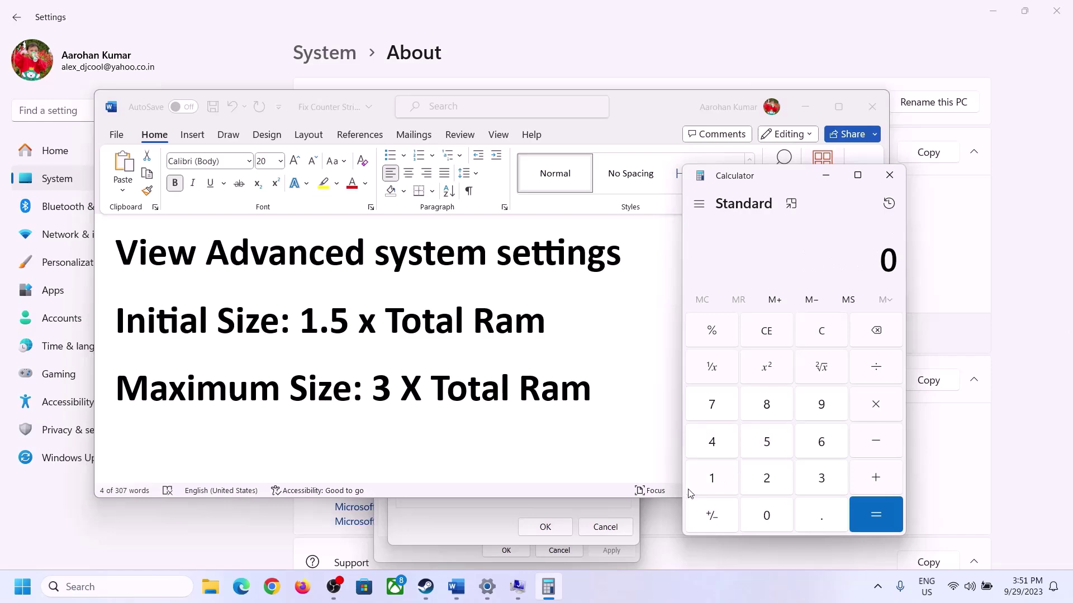
pyautogui.click(487, 591)
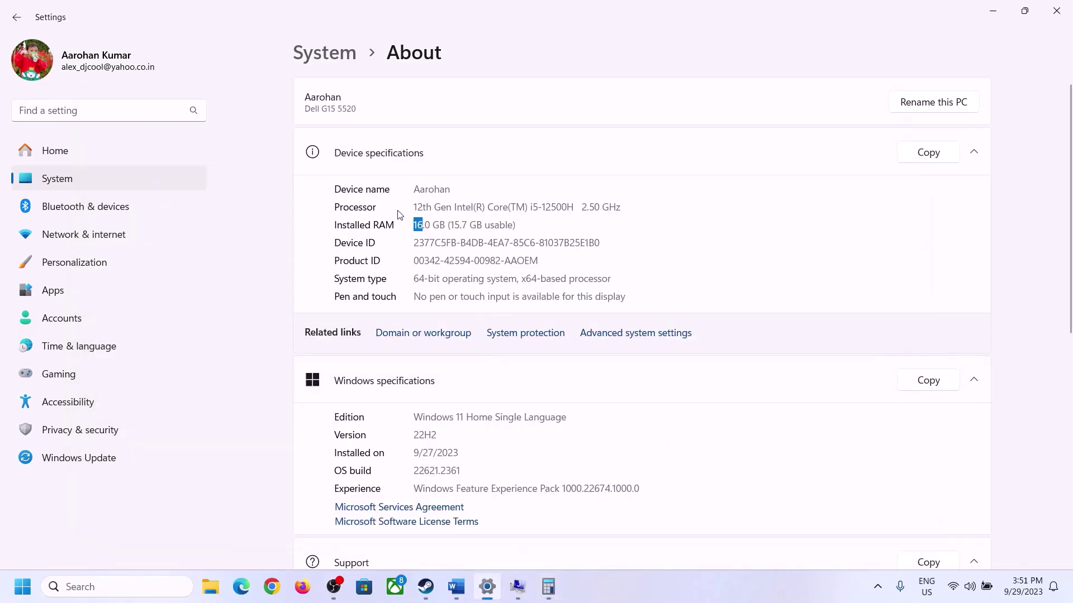
pyautogui.click(548, 586)
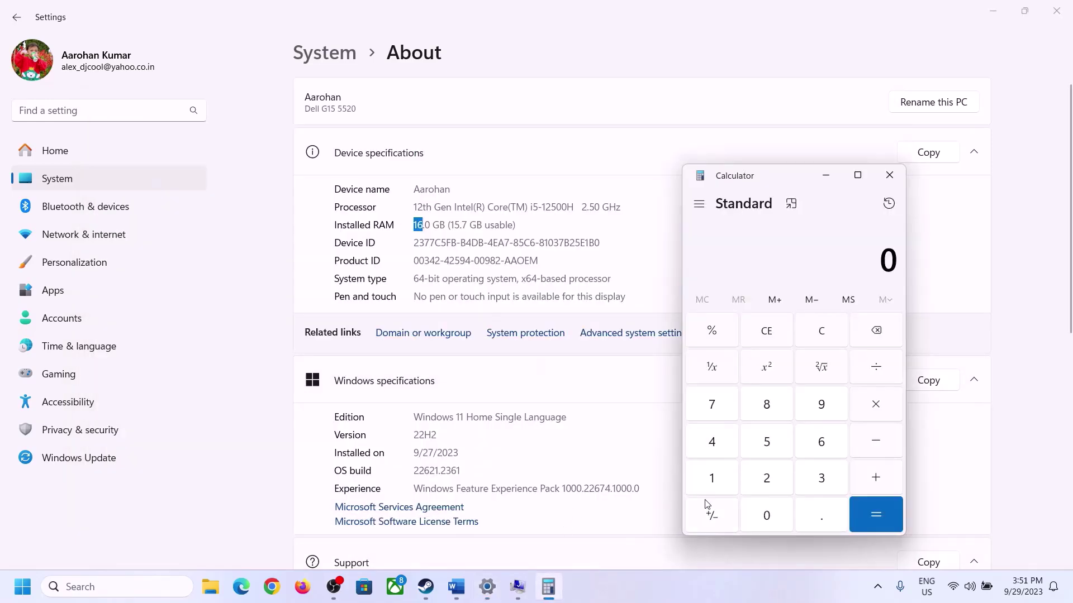
# Compute 16 × 1024 again in Calculator as the basis for the maximum paging file size
pyautogui.click(724, 476)
pyautogui.click(819, 445)
pyautogui.click(867, 406)
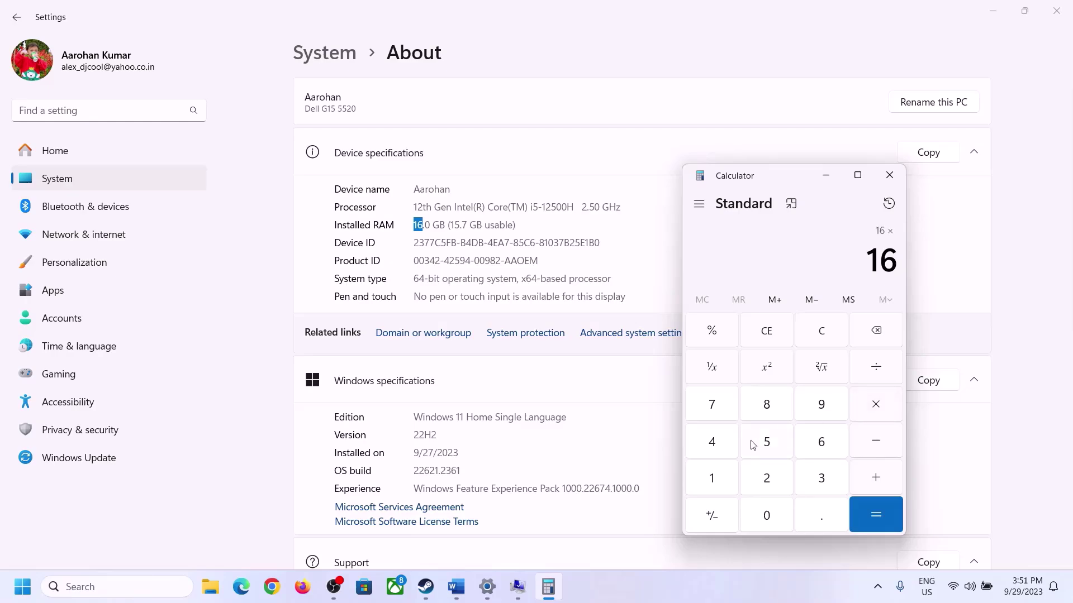
pyautogui.click(716, 472)
pyautogui.click(763, 511)
pyautogui.click(748, 475)
pyautogui.click(716, 445)
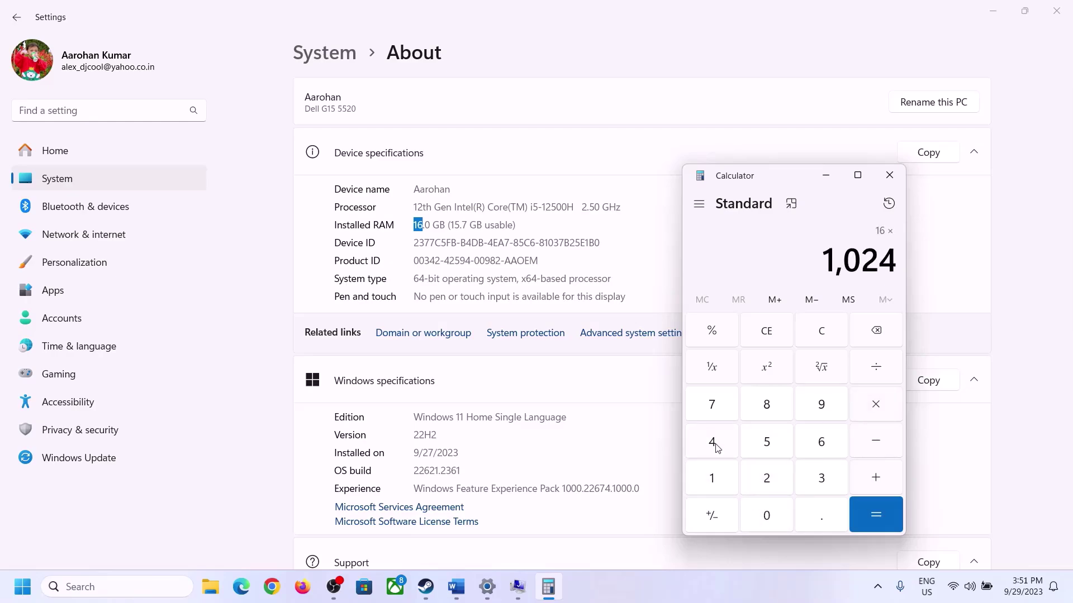
pyautogui.click(860, 528)
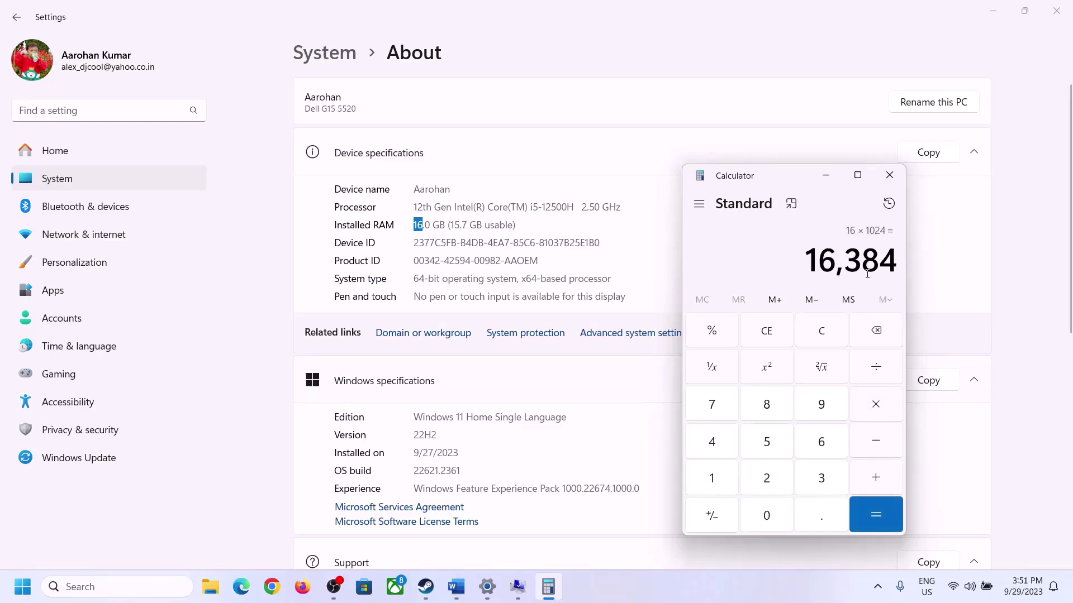
# Check the maximum size formula in Word, multiply 16384 by 3 in Calculator, and apply 49152 MB as drive C's maximum paging file size
pyautogui.click(456, 587)
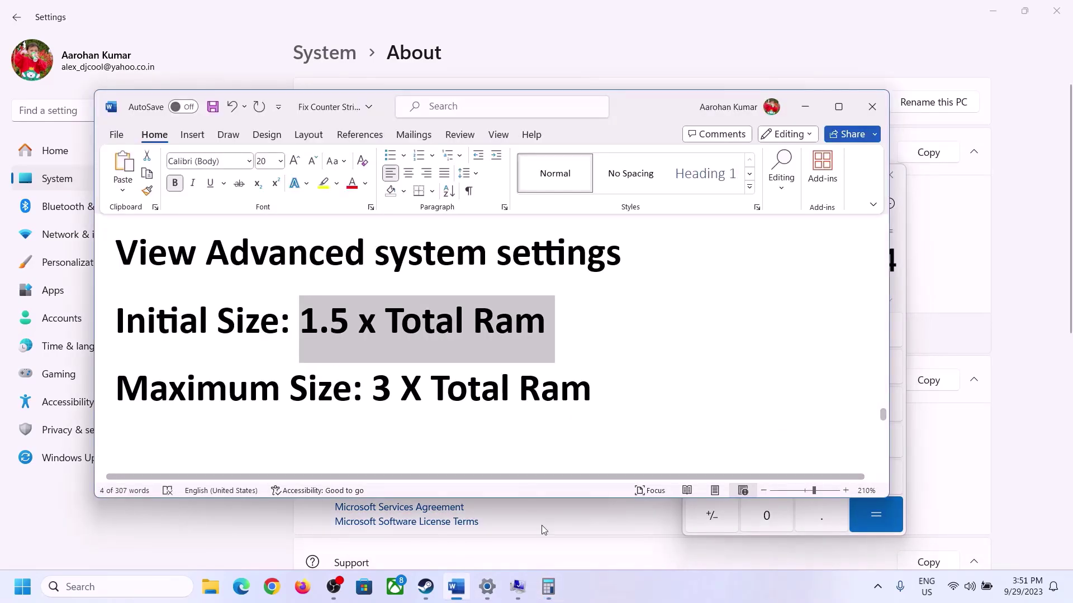
pyautogui.click(548, 586)
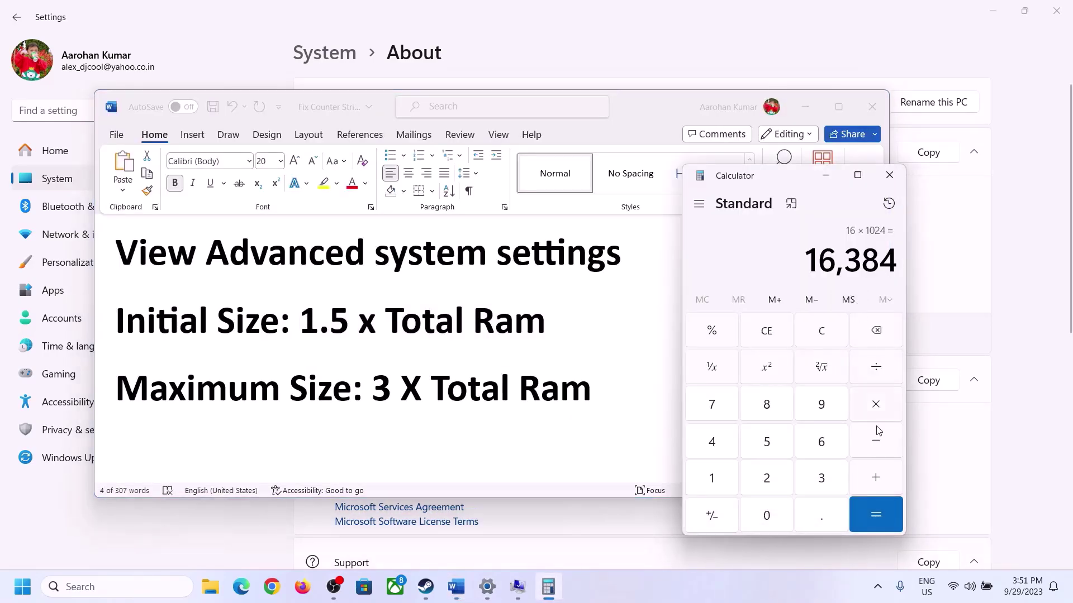
pyautogui.click(878, 412)
pyautogui.click(809, 481)
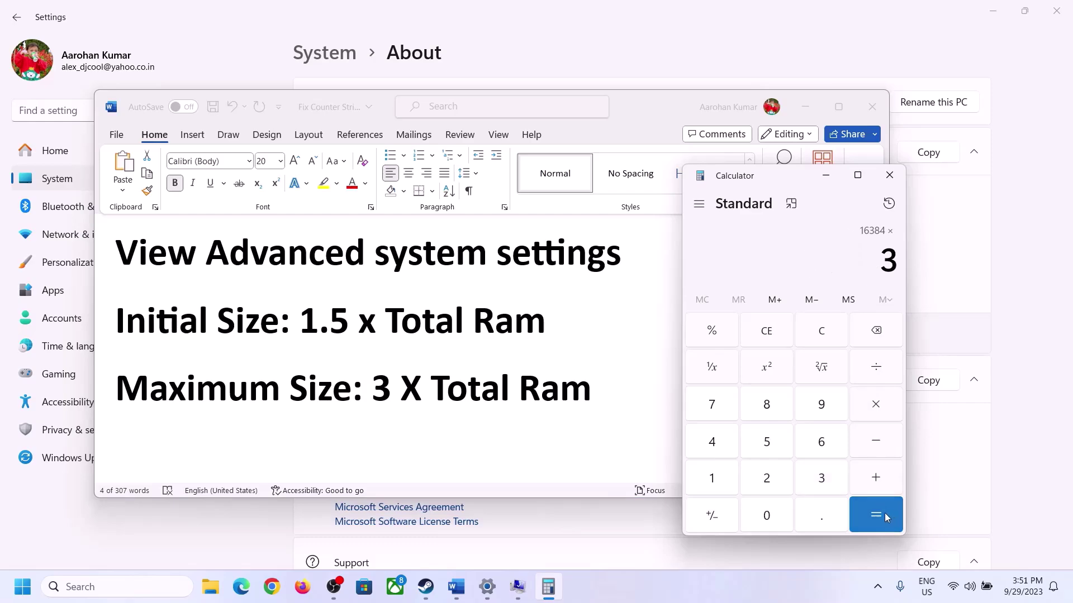
pyautogui.click(883, 513)
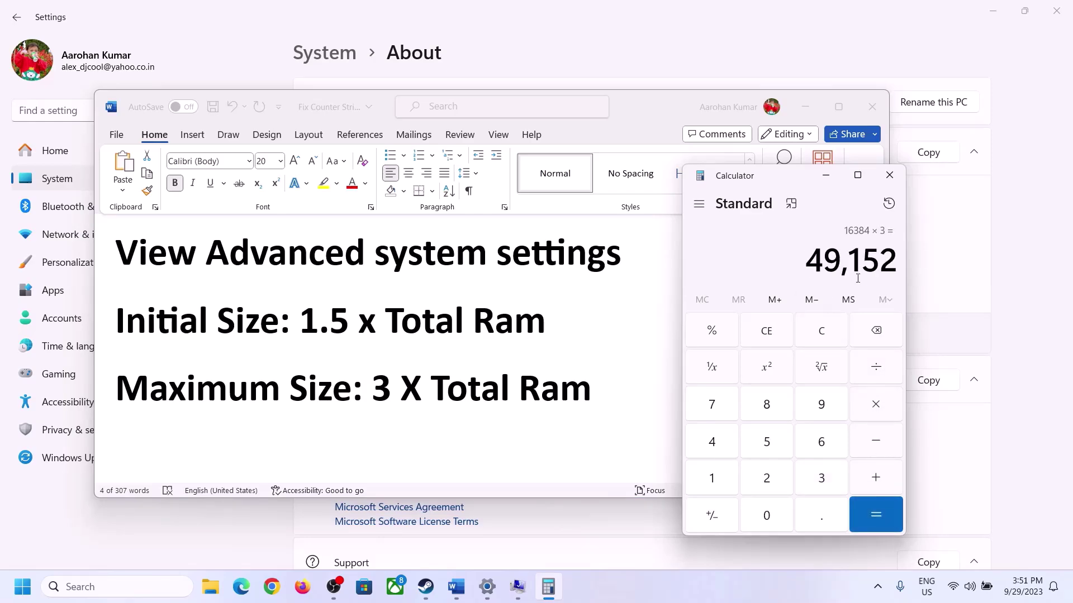
pyautogui.click(518, 587)
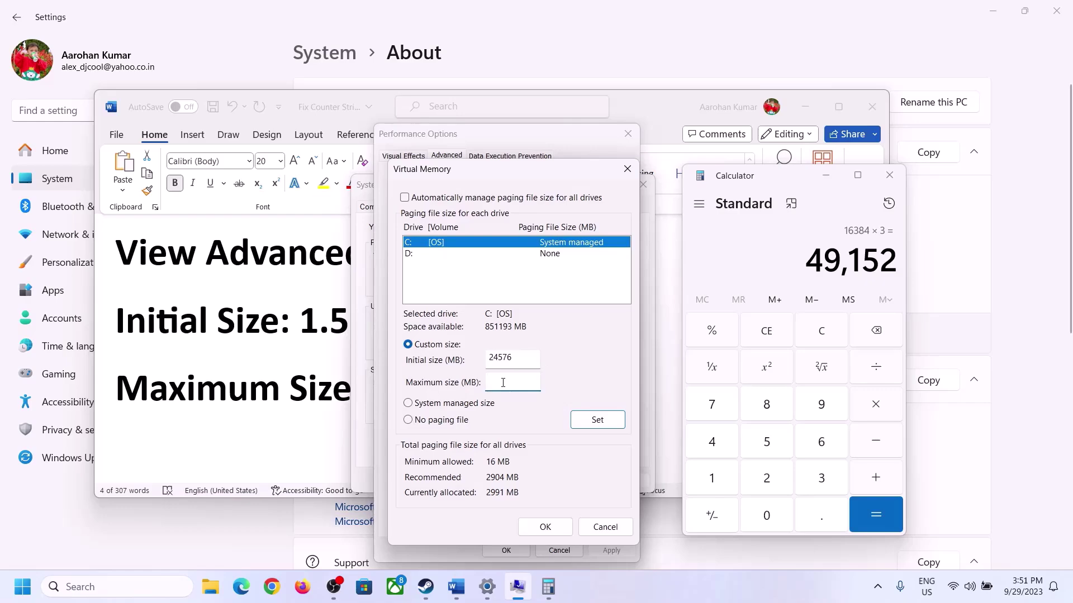
pyautogui.write('49152')
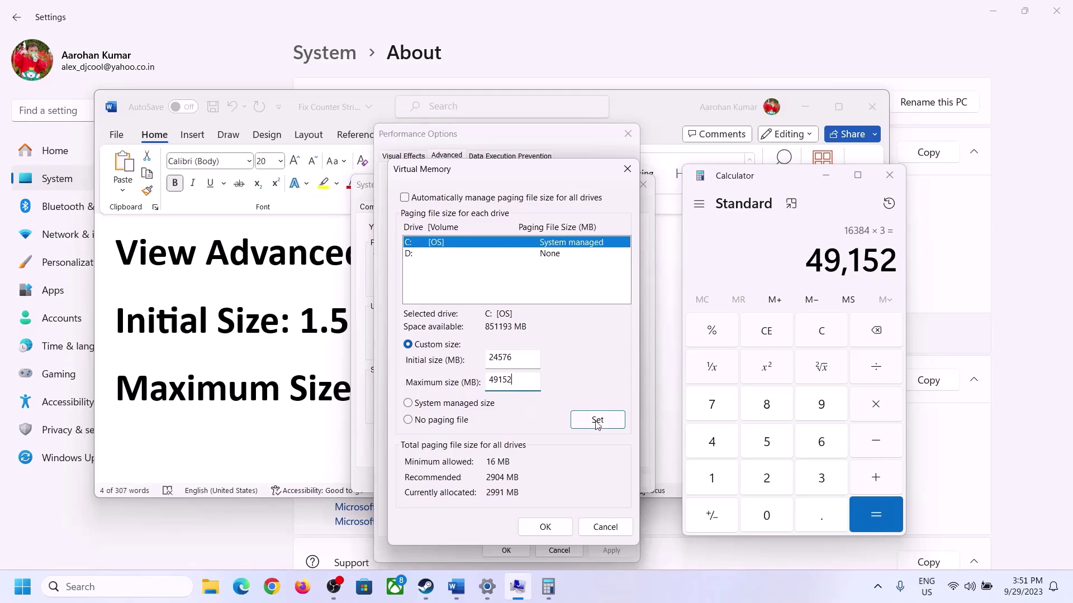
pyautogui.click(597, 420)
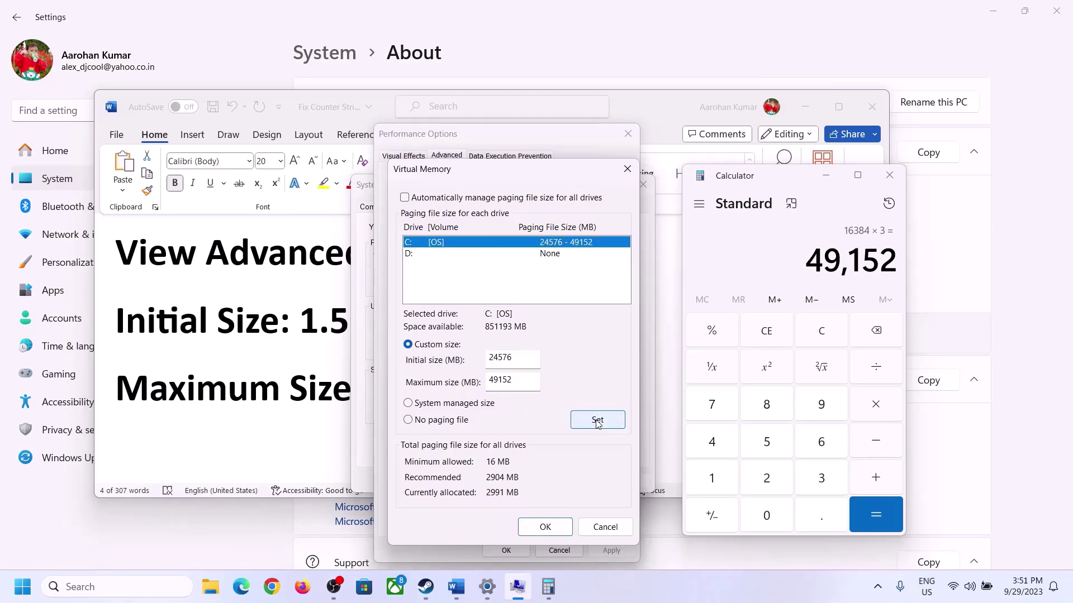
# Accept the virtual memory changes, close the performance and system properties dialogs, and dismiss the restart prompt without restarting
pyautogui.click(550, 530)
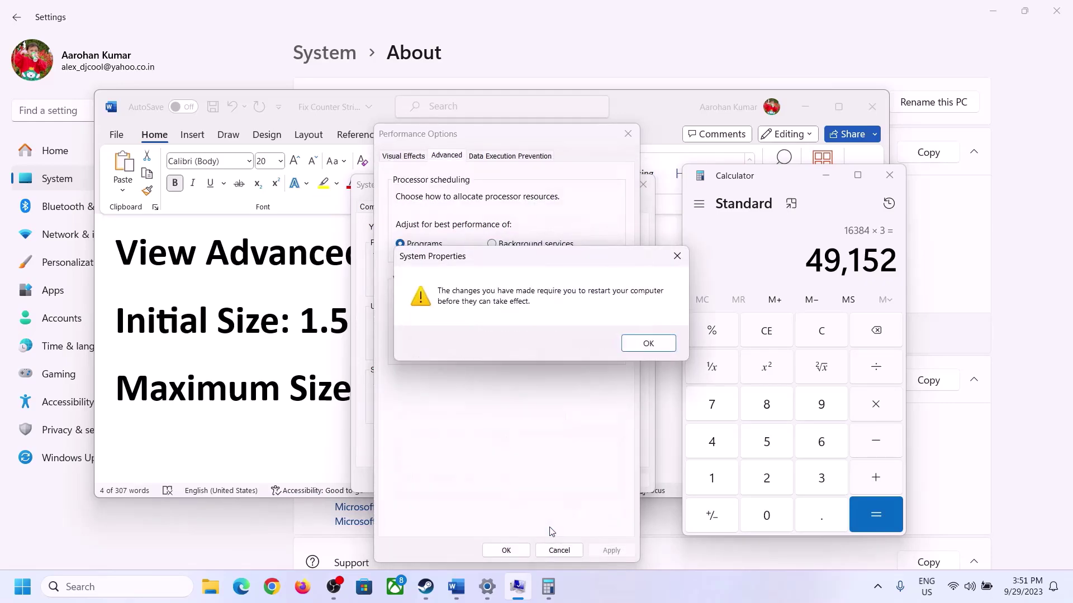
pyautogui.click(665, 344)
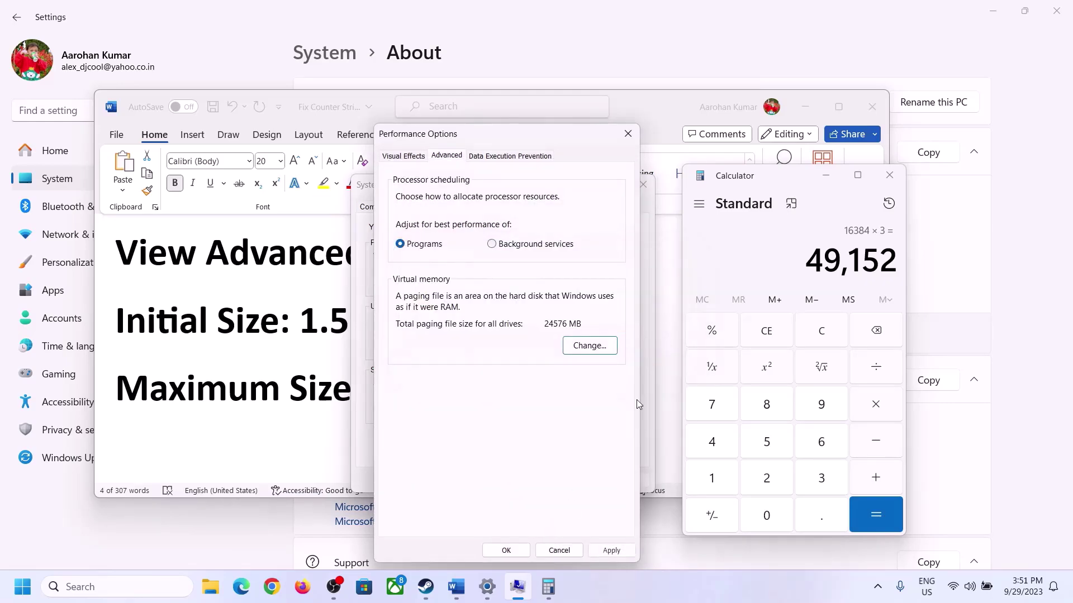
pyautogui.click(506, 550)
pyautogui.click(503, 479)
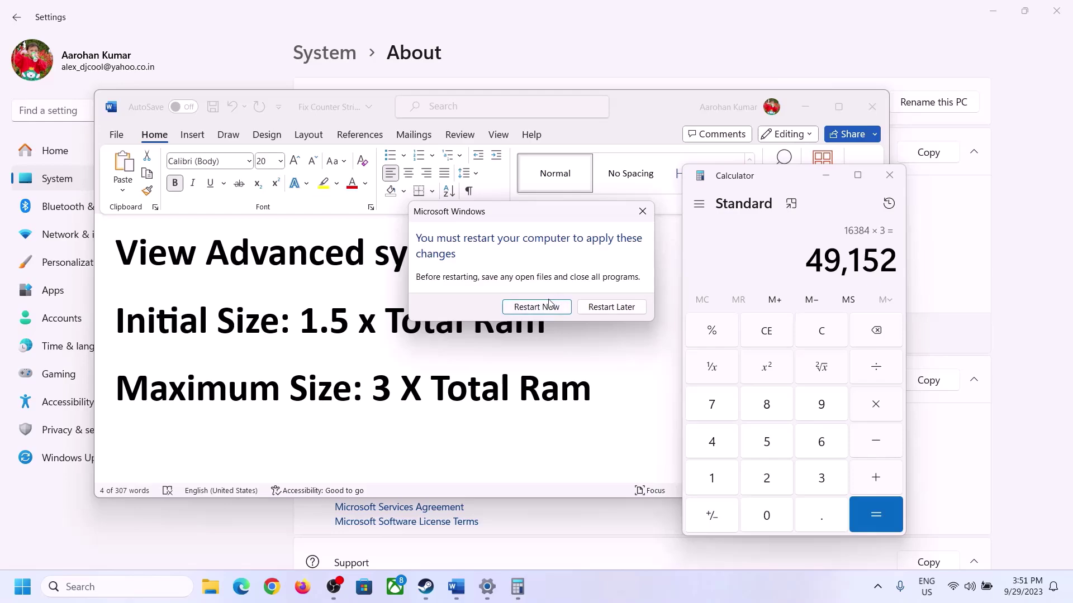
pyautogui.click(643, 211)
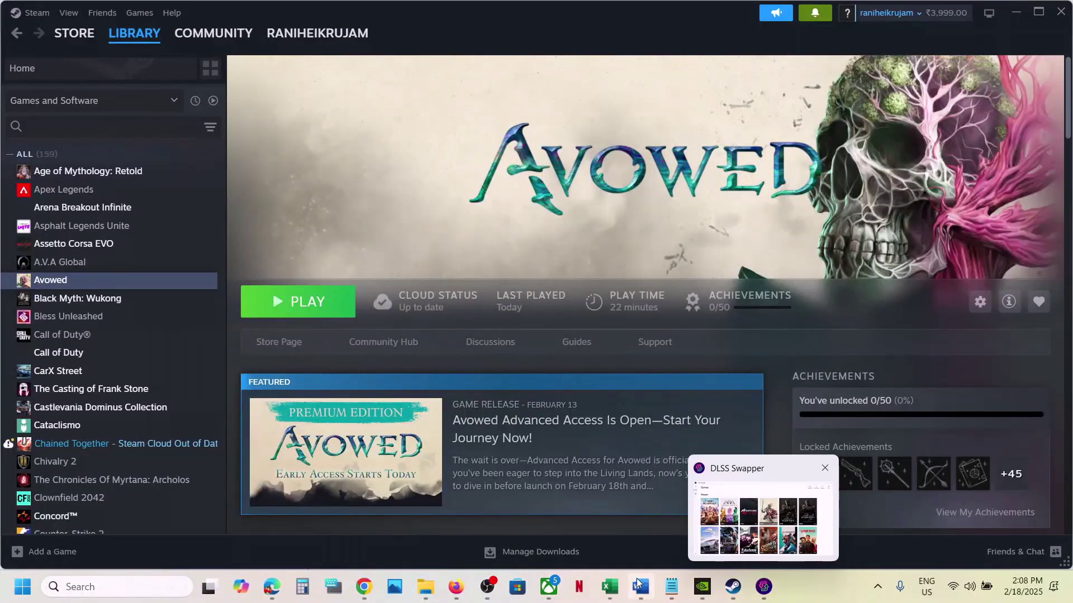
# Switch to the Word document, review Step 18 on updating the BIOS, and check the laptop's battery status
pyautogui.click(641, 593)
pyautogui.scroll(-6, 431, 397)
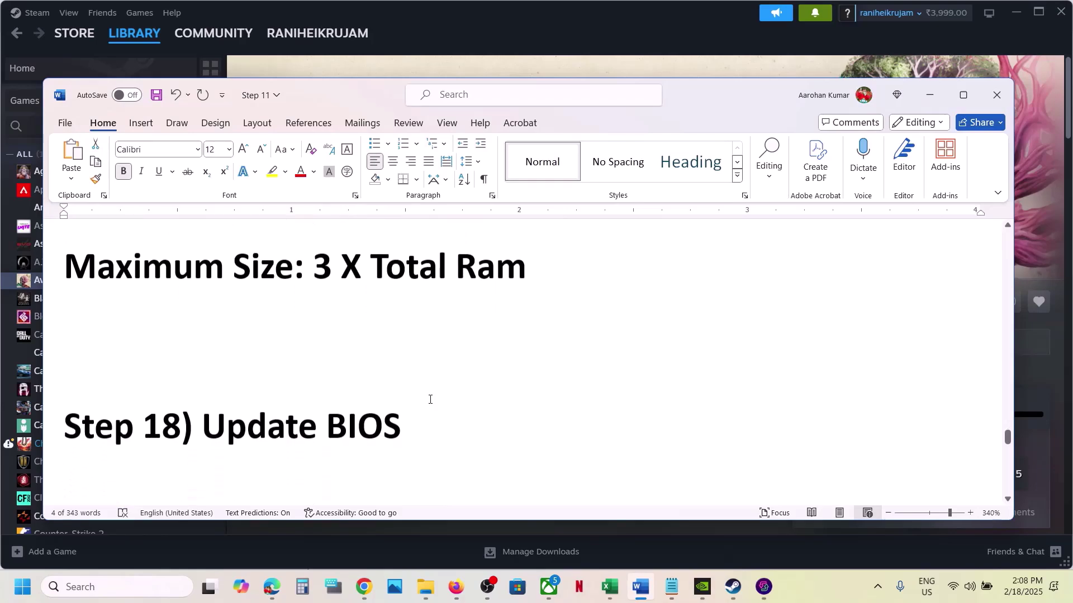
pyautogui.moveTo(207, 426); pyautogui.dragTo(469, 412)
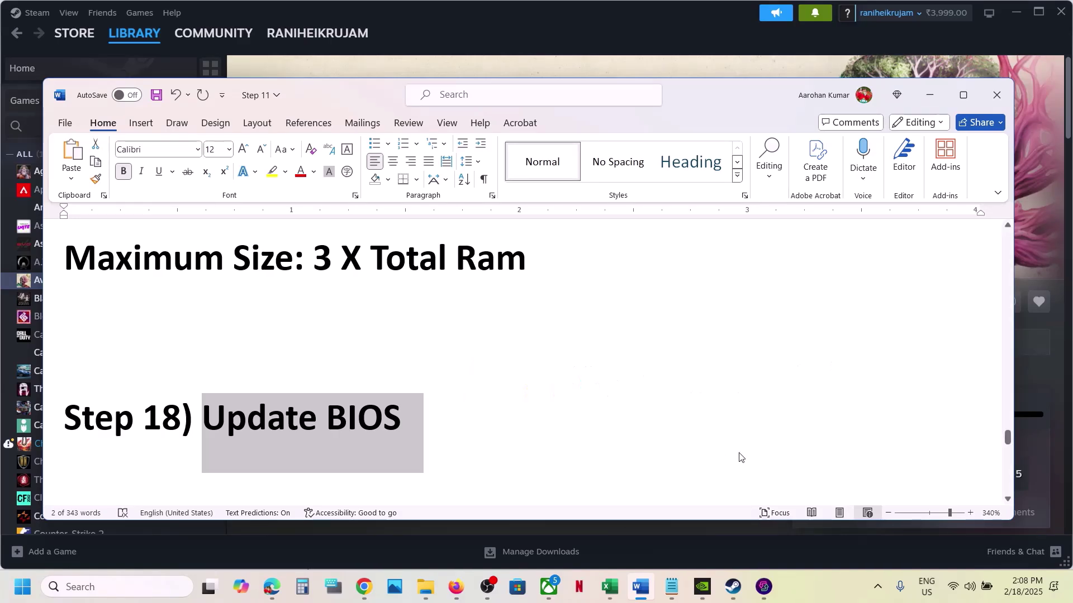
pyautogui.click(985, 593)
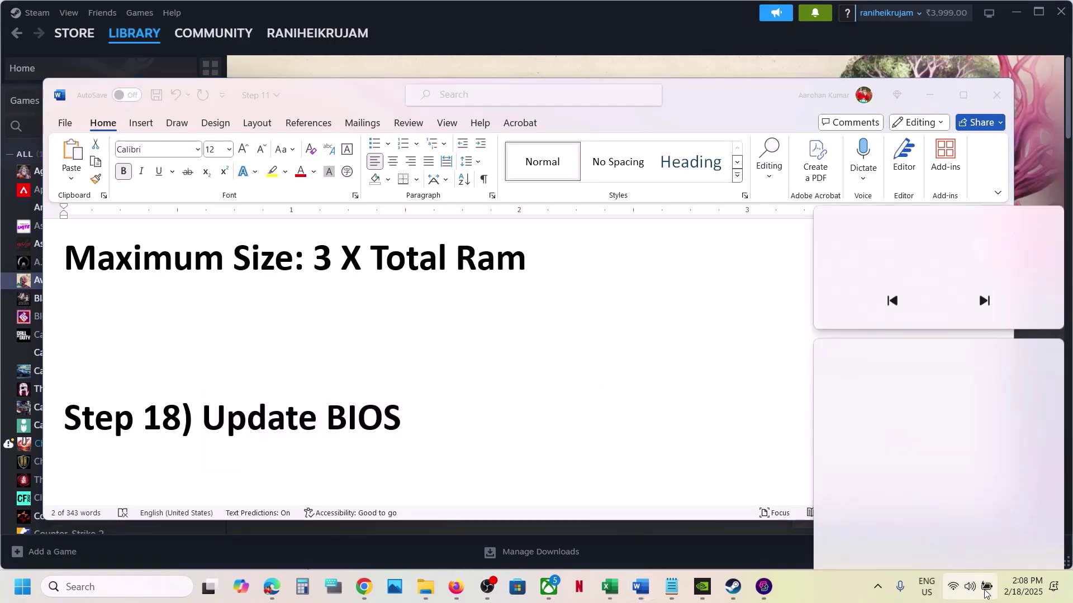
pyautogui.click(769, 413)
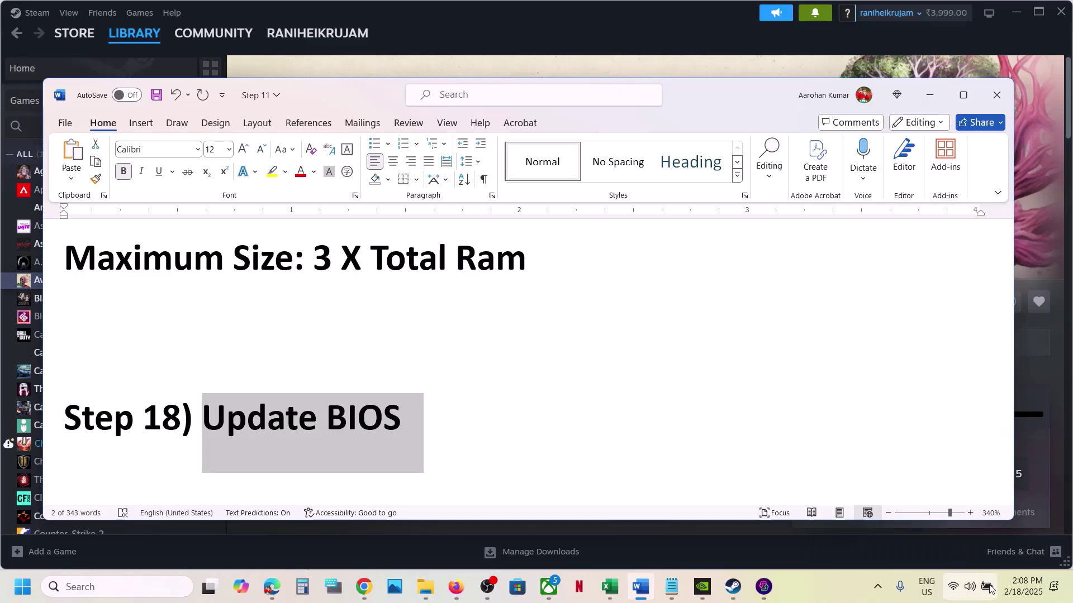
pyautogui.moveTo(989, 585)
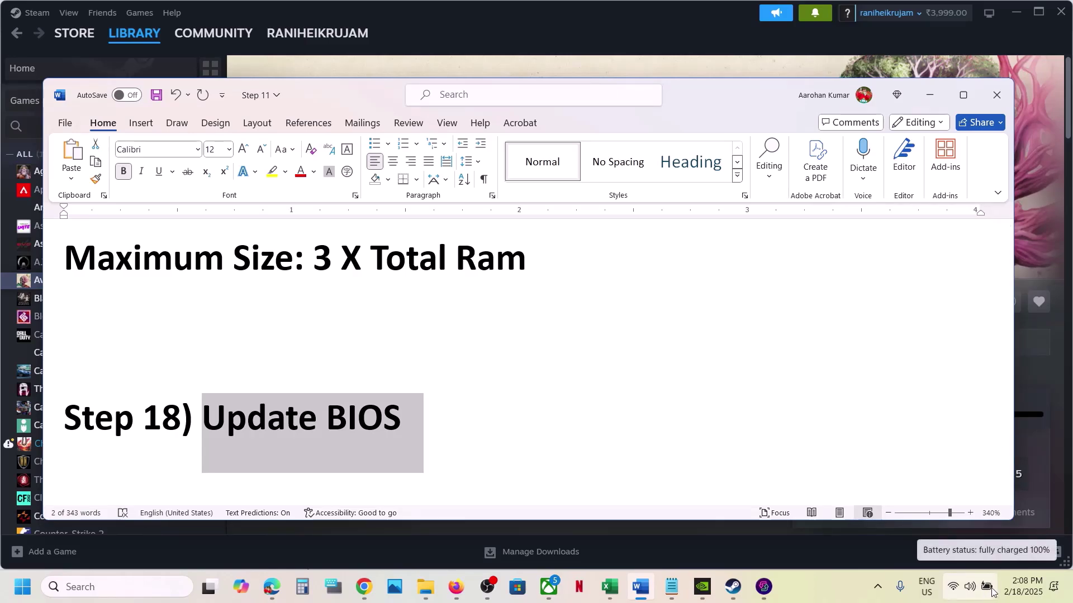
pyautogui.click(400, 416)
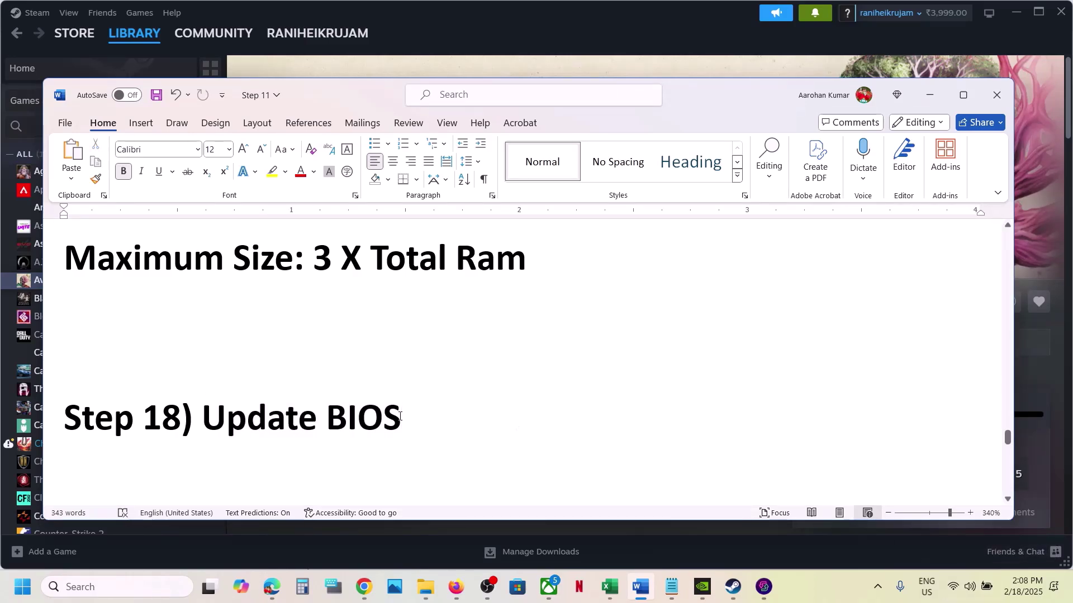
# Review Step 19 on updating Windows in the document and check for Windows updates in Settings
pyautogui.scroll(-3, 400, 416)
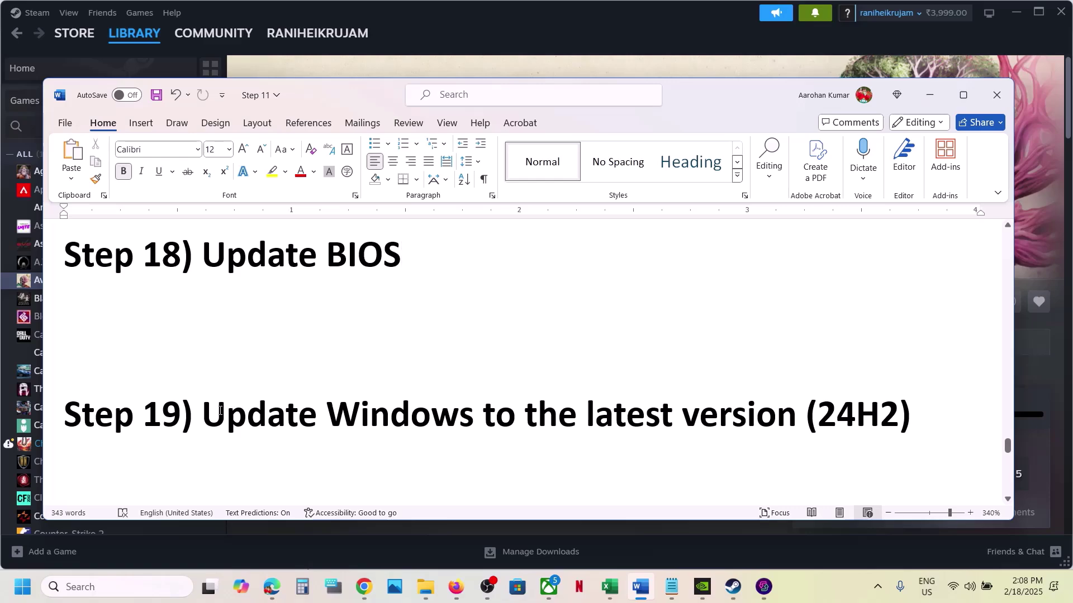
pyautogui.moveTo(220, 411); pyautogui.dragTo(698, 366)
pyautogui.press('super+i')
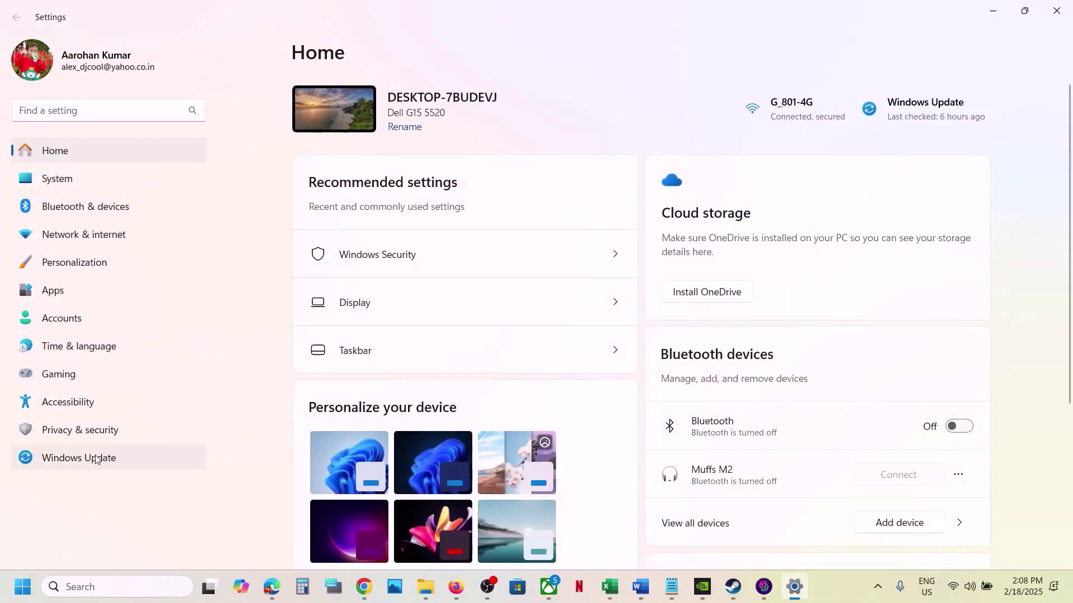
pyautogui.click(100, 460)
pyautogui.click(932, 117)
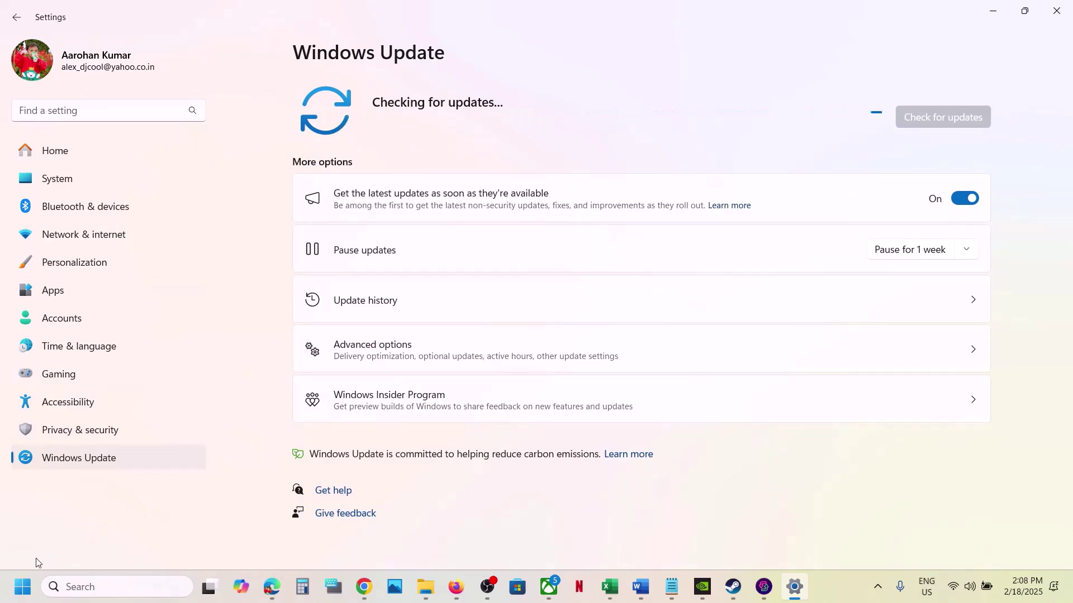
pyautogui.click(22, 587)
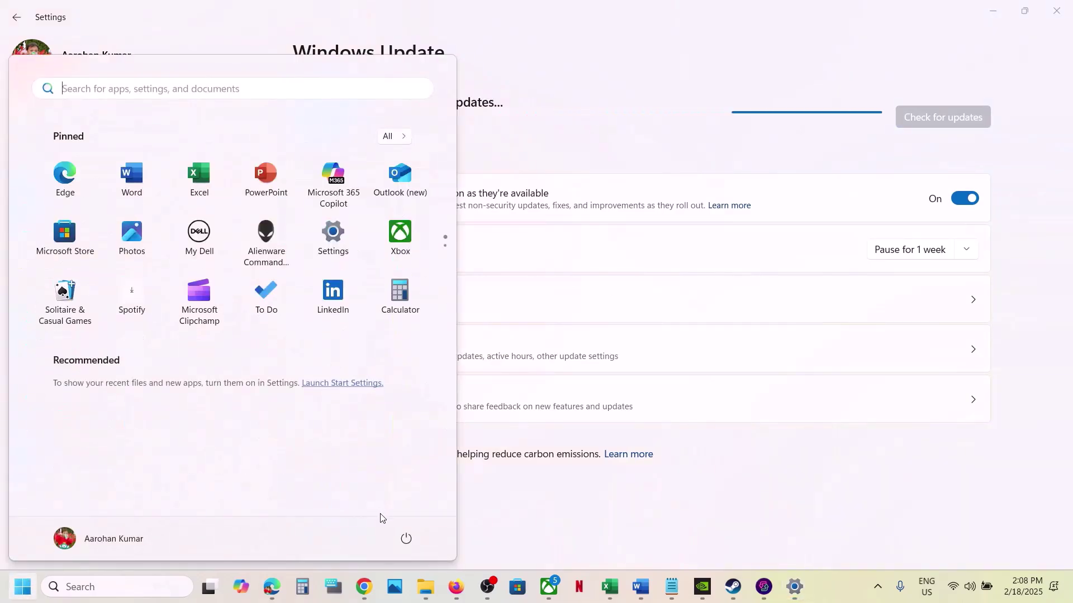
pyautogui.click(407, 539)
pyautogui.click(631, 467)
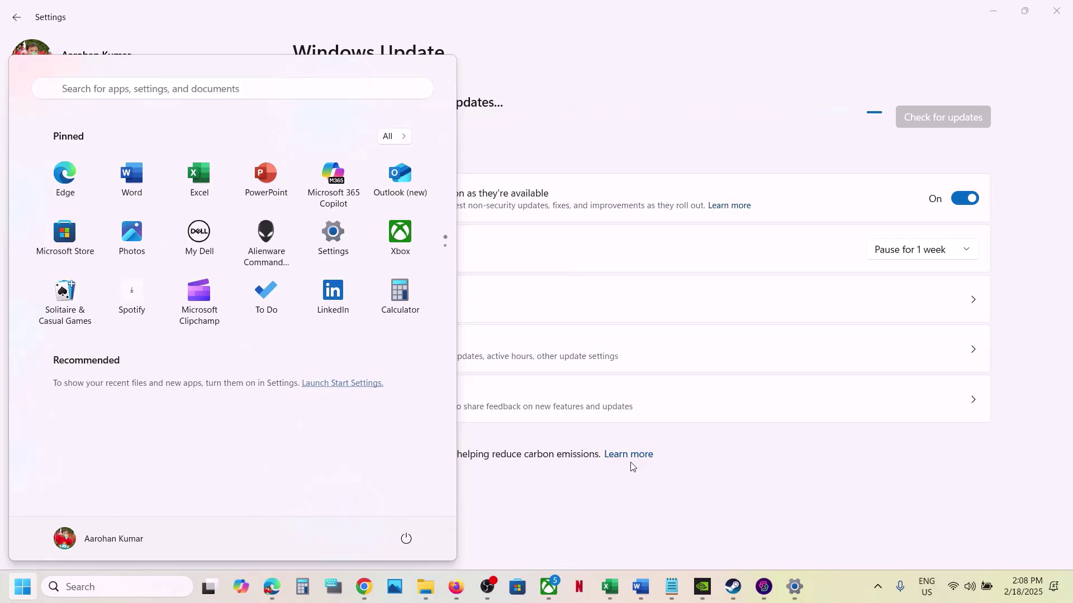
pyautogui.click(550, 522)
# Run winver to check the installed Windows version and close the About Windows dialog
pyautogui.click(109, 584)
pyautogui.write('winver')
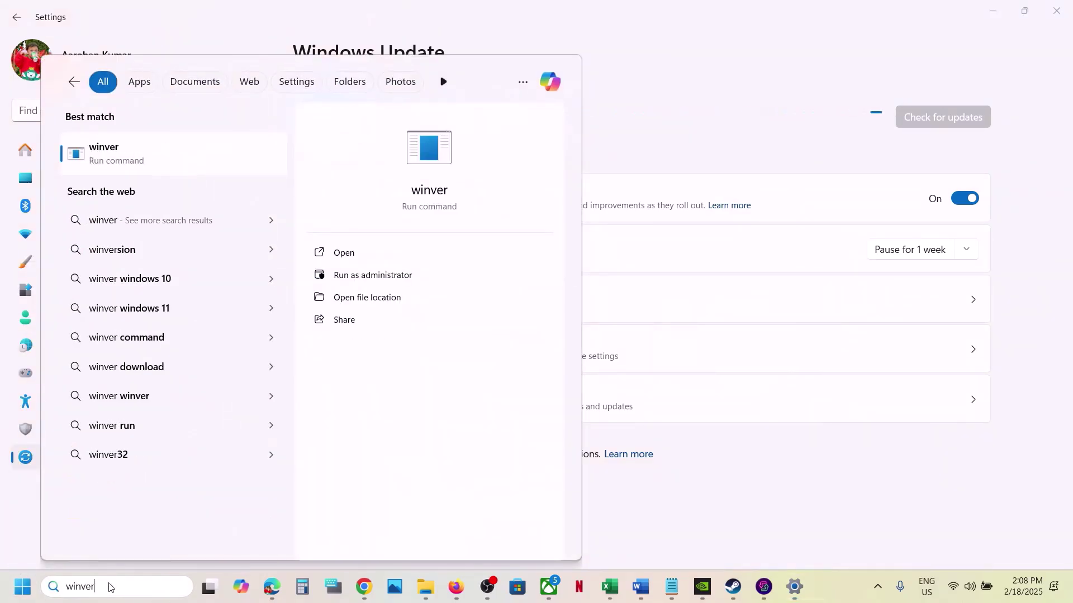
pyautogui.press('Return')
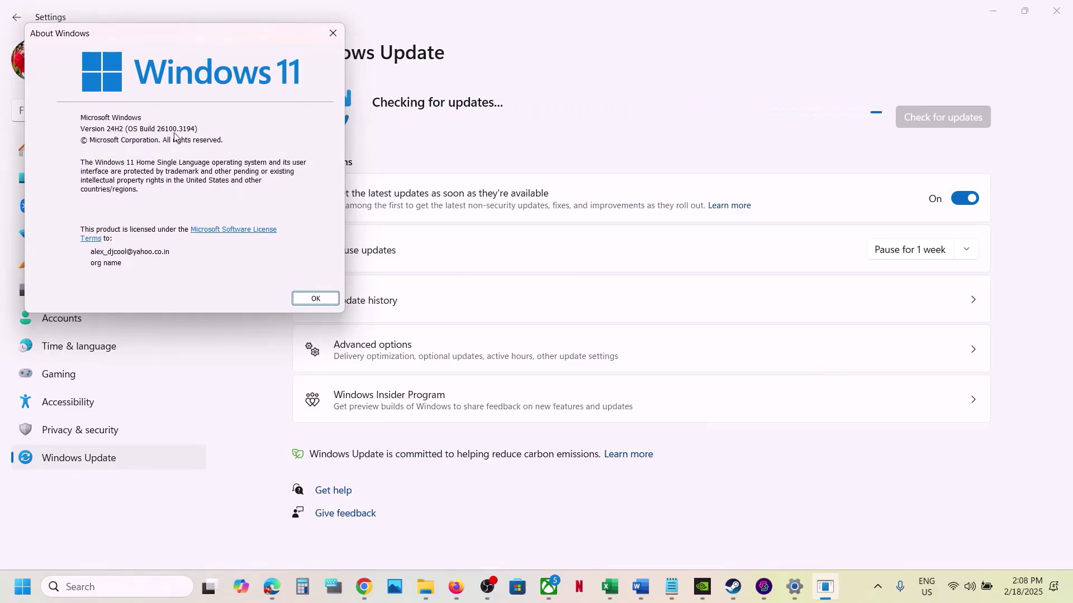
pyautogui.click(328, 38)
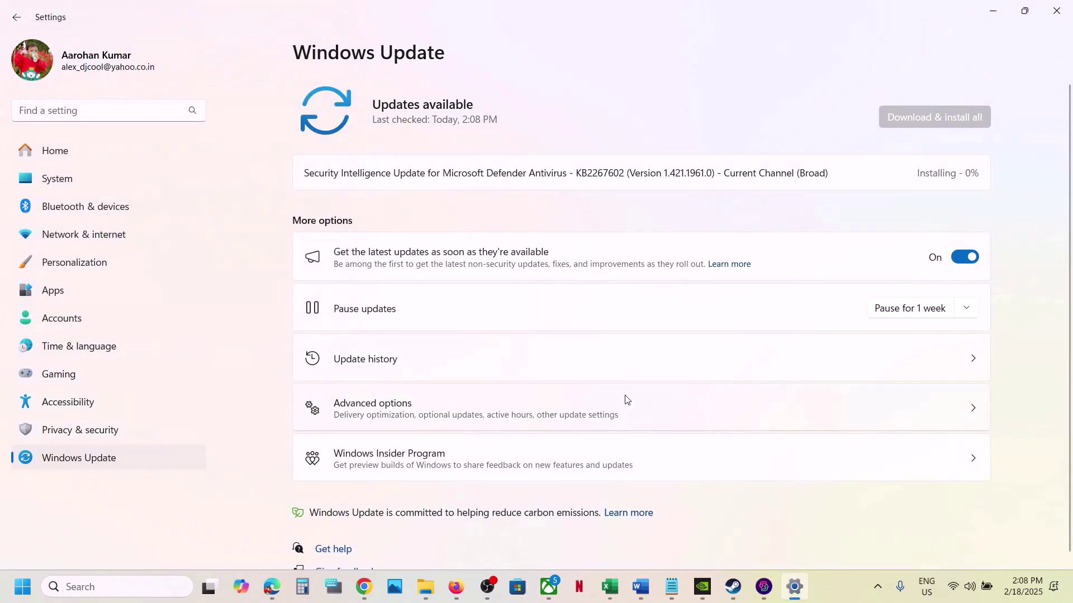
# Return to the Word document and read Step 20 on unplugging external devices, disconnecting extra monitors and closing third-party lighting software and services
pyautogui.click(641, 587)
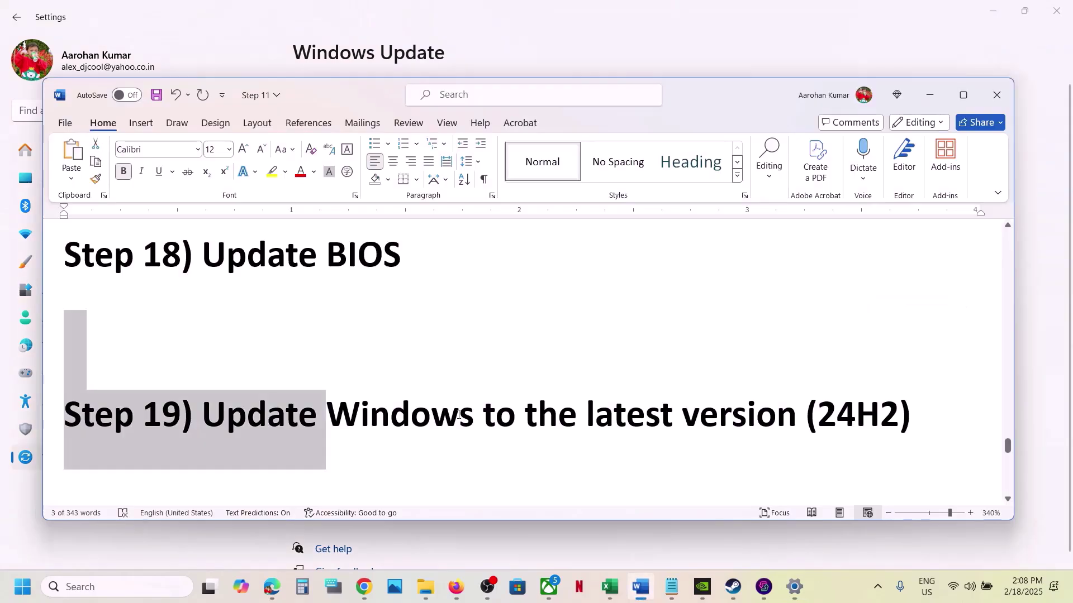
pyautogui.scroll(-5, 310, 319)
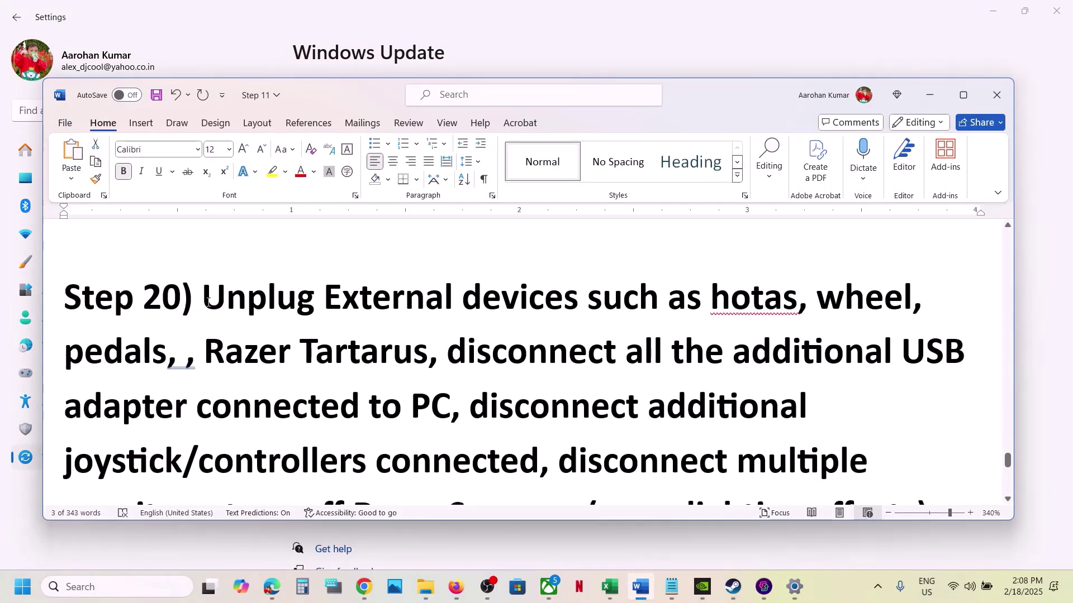
pyautogui.keyDown('shift'); pyautogui.click(815, 316); pyautogui.keyUp('shift')
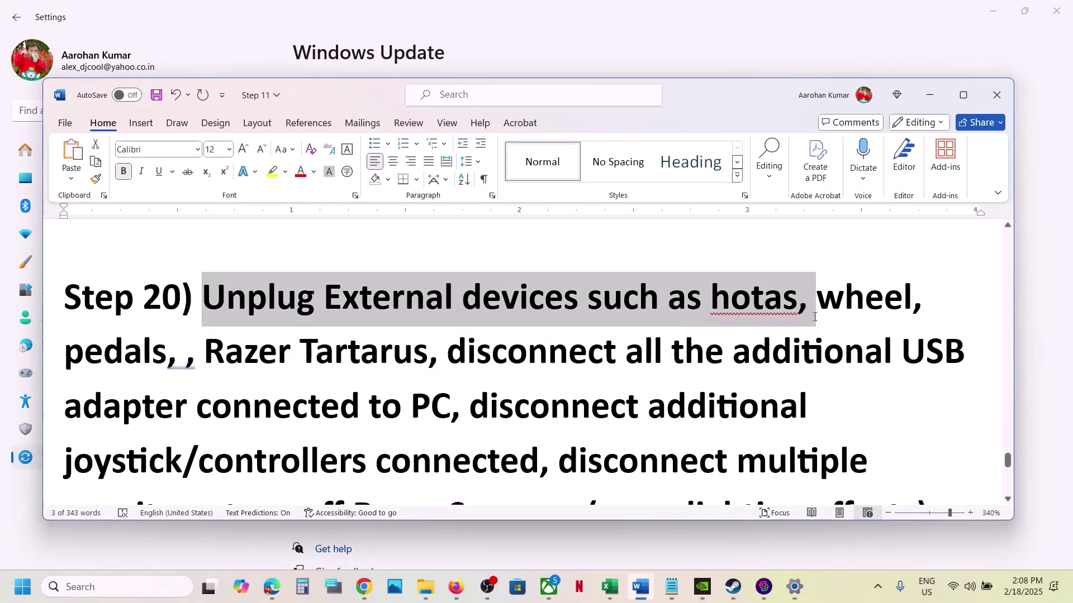
pyautogui.moveTo(815, 317); pyautogui.dragTo(437, 419)
pyautogui.scroll(-2, 437, 419)
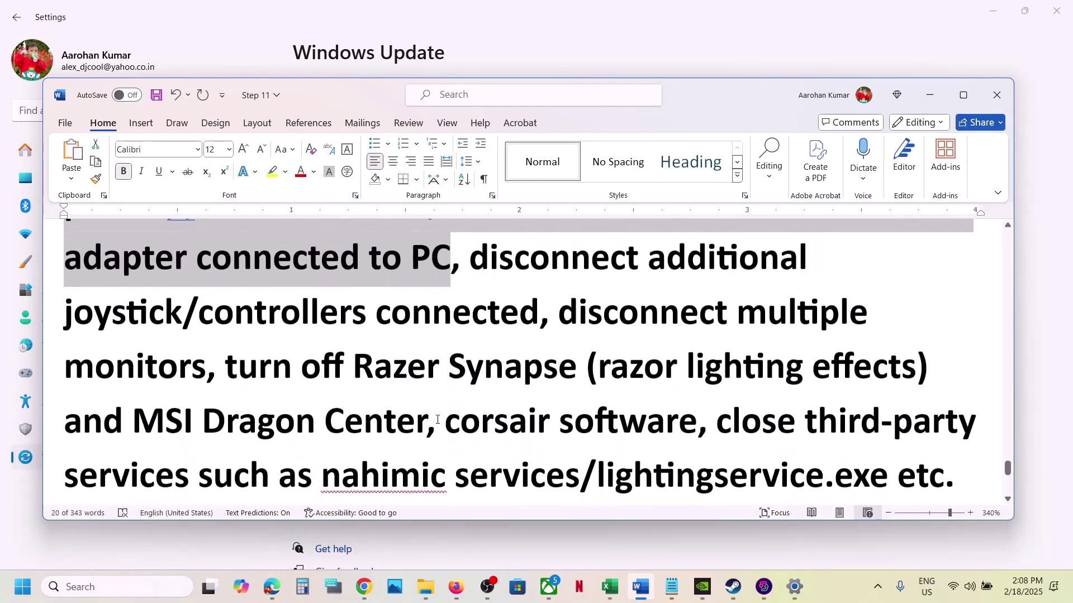
pyautogui.moveTo(473, 251); pyautogui.dragTo(205, 377)
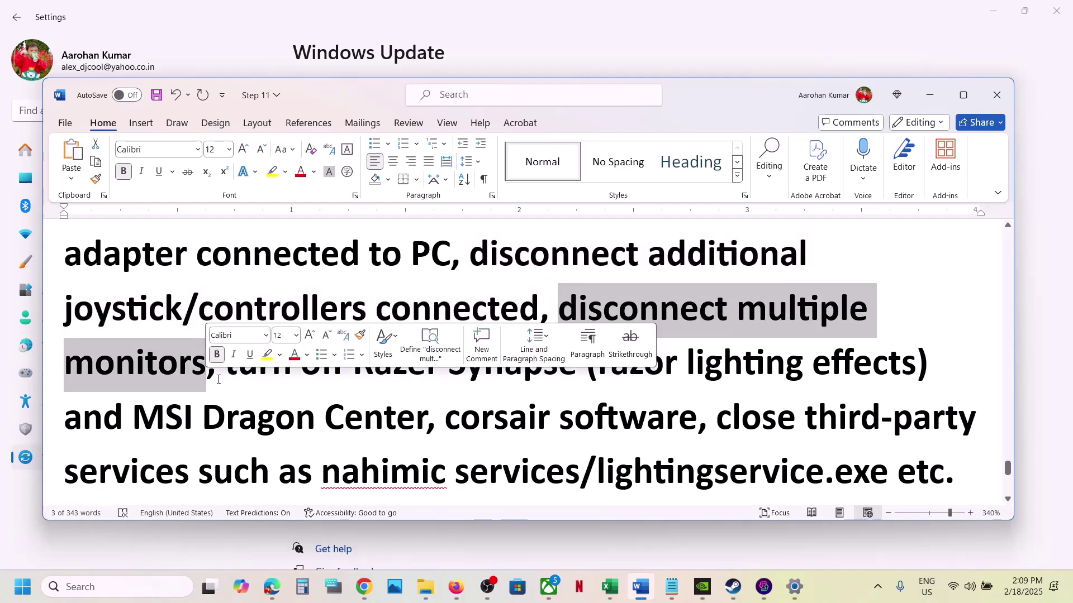
pyautogui.click(259, 363)
pyautogui.scroll(-2, 259, 392)
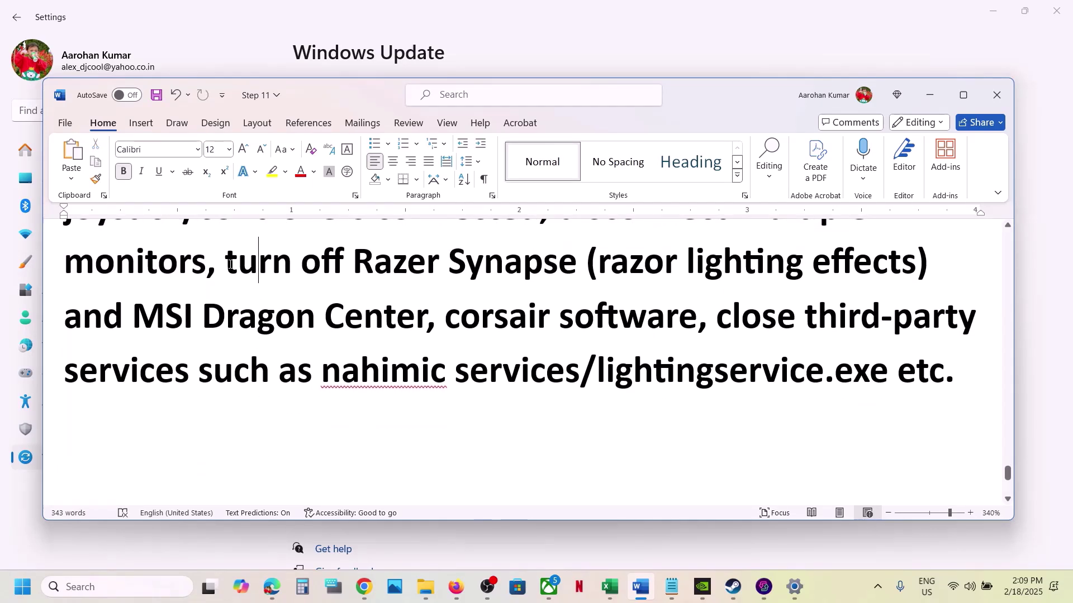
pyautogui.moveTo(230, 264); pyautogui.dragTo(944, 411)
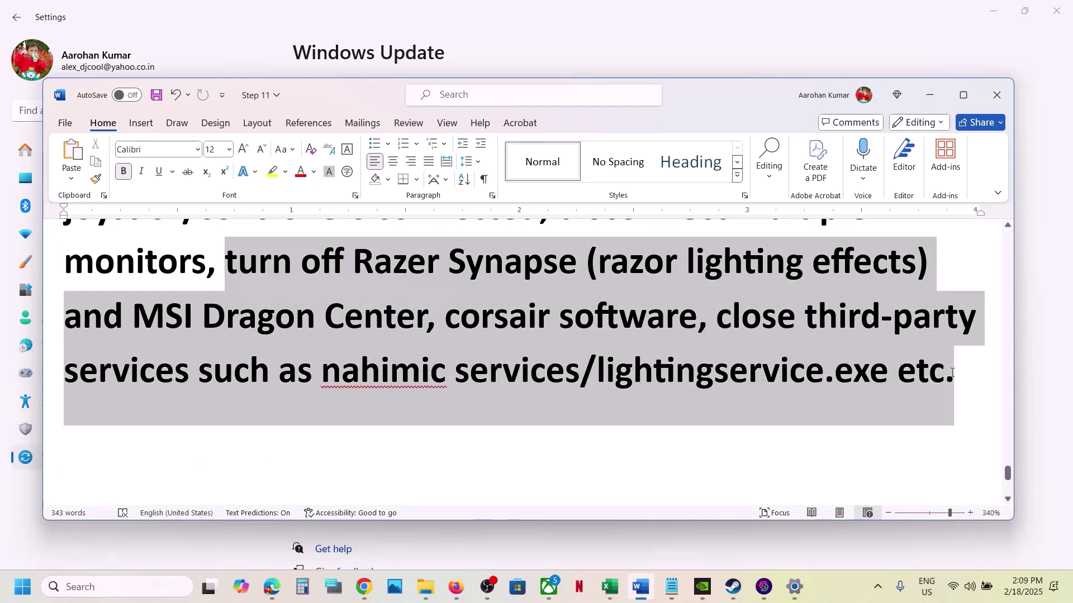
pyautogui.click(345, 384)
# Read Step 21 on uninstalling the game and reinstalling it on another drive, and switch to Steam
pyautogui.scroll(-5, 347, 380)
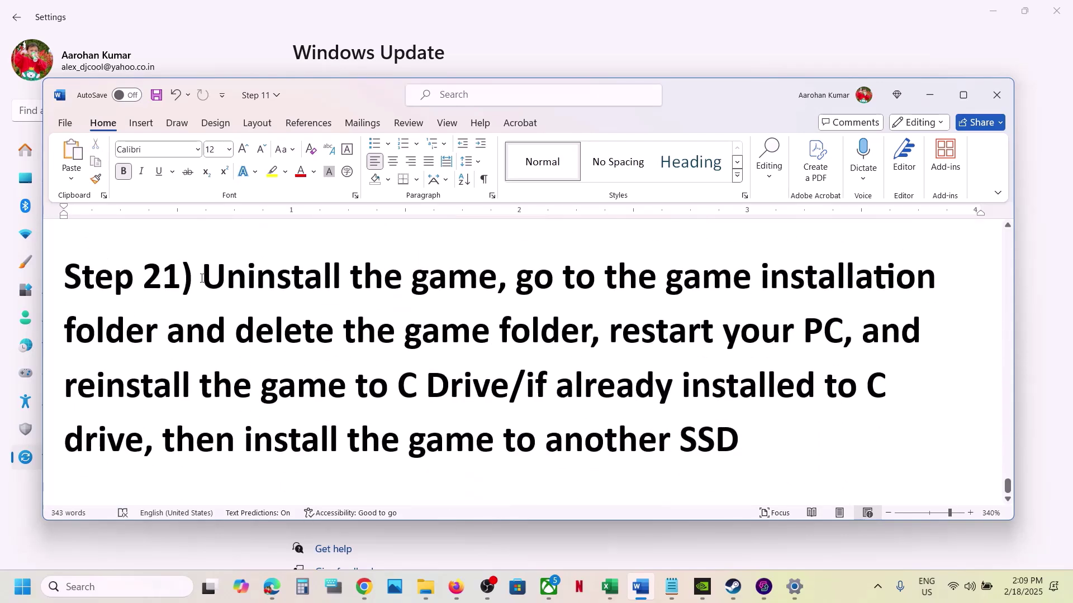
pyautogui.moveTo(201, 274); pyautogui.dragTo(737, 442)
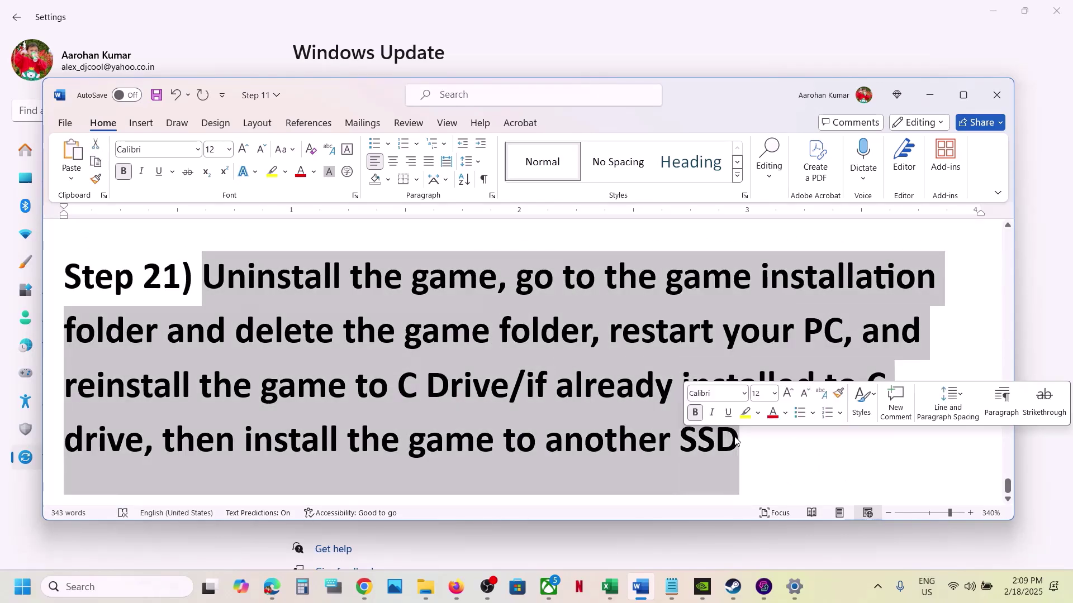
pyautogui.click(736, 441)
pyautogui.click(733, 586)
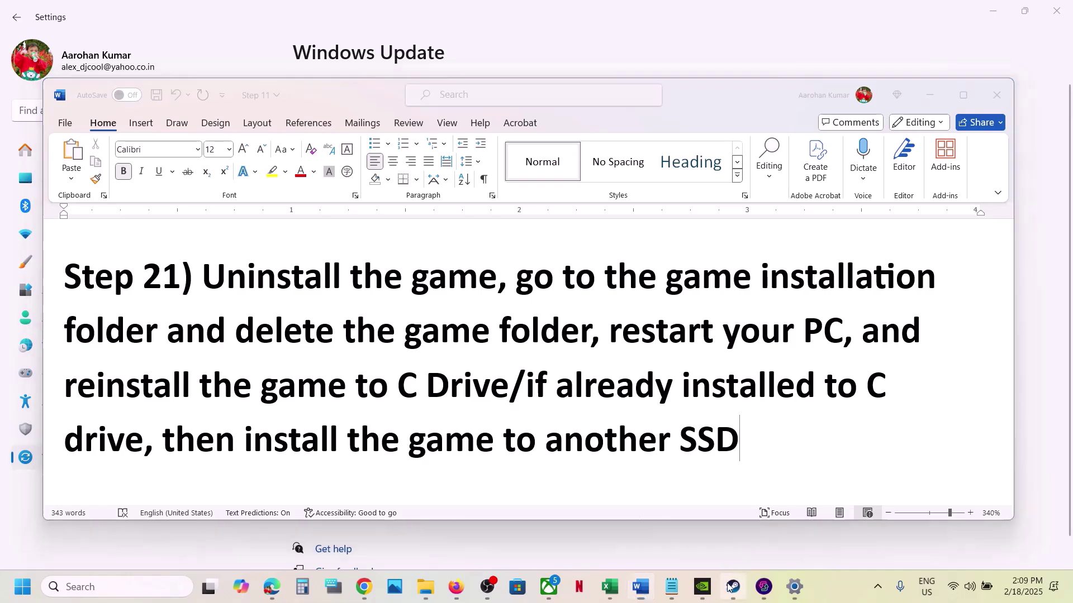
# Locate the Uninstall option among the management options for Avowed in the library and dismiss it without uninstalling
pyautogui.rightClick(136, 287)
pyautogui.moveTo(194, 369)
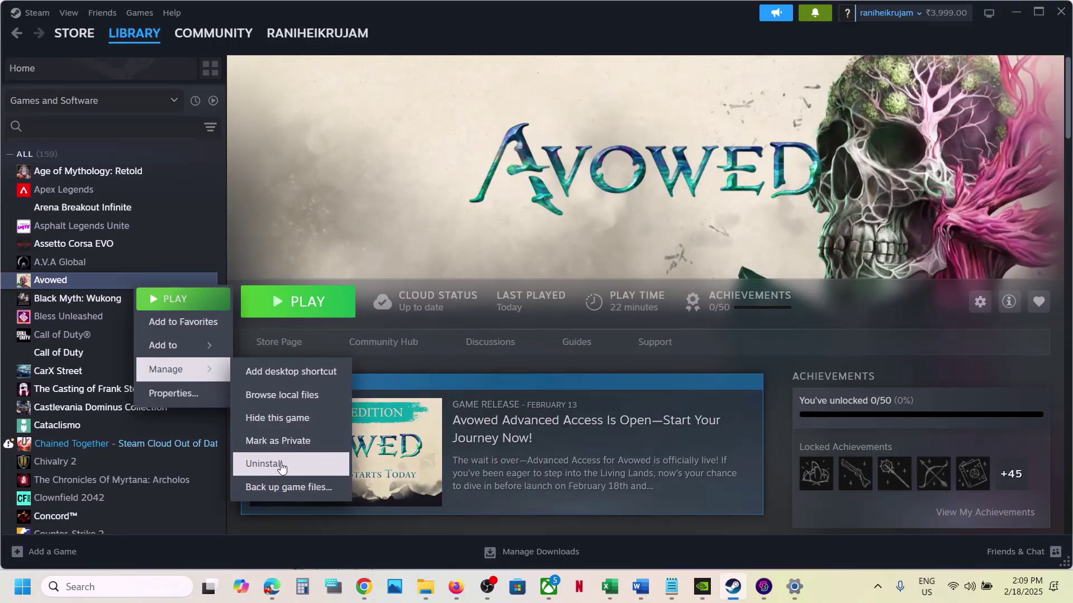
pyautogui.click(472, 203)
# Switch to Word, highlight the Step 21 instructions on reinstalling to C Drive or another SSD, and return to Steam
pyautogui.click(640, 586)
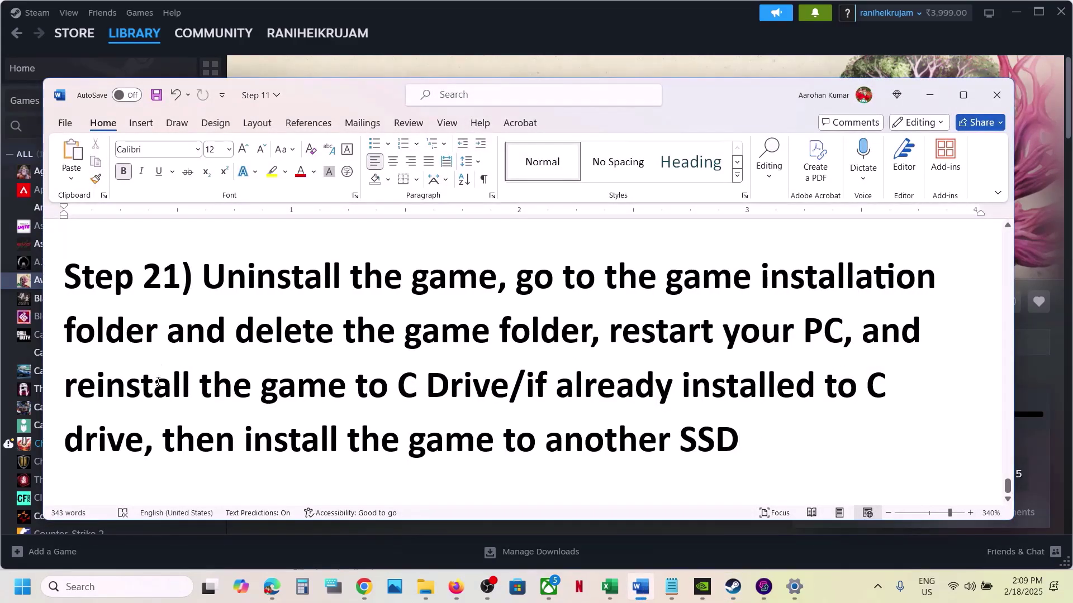
pyautogui.moveTo(66, 385); pyautogui.dragTo(465, 378)
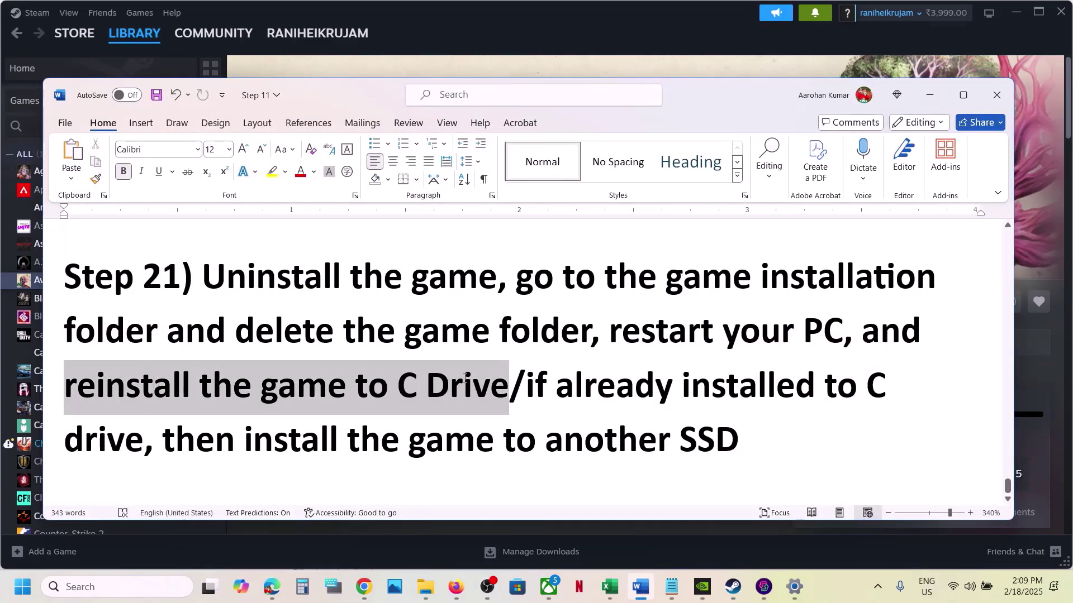
pyautogui.moveTo(465, 378); pyautogui.dragTo(466, 380)
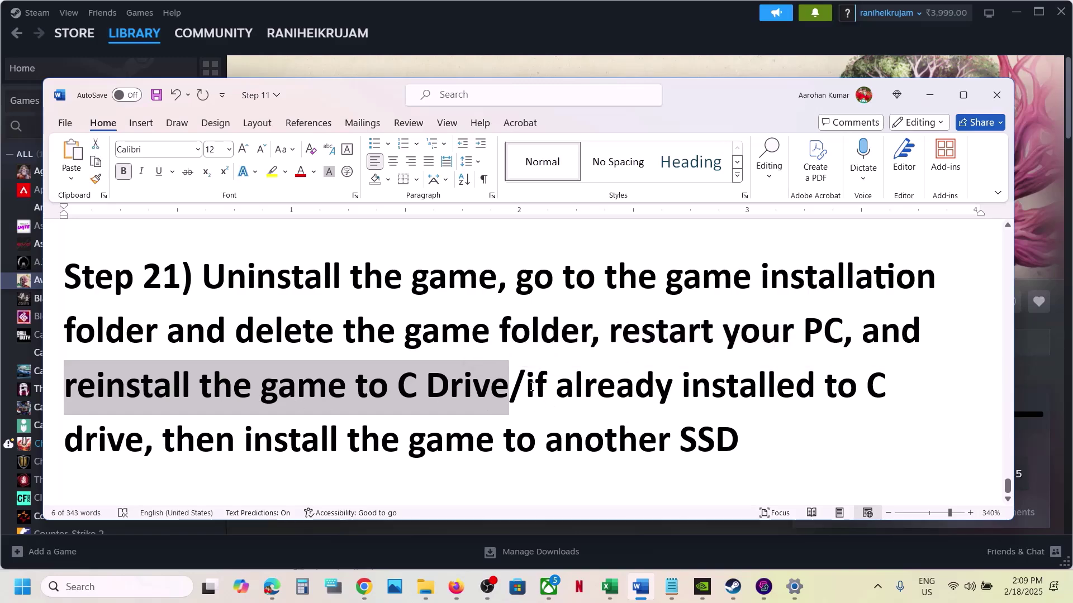
pyautogui.moveTo(528, 386)
pyautogui.mouseDown()
pyautogui.moveTo(245, 447)
pyautogui.moveTo(767, 451)
pyautogui.moveTo(546, 391)
pyautogui.mouseUp()
pyautogui.click(765, 447)
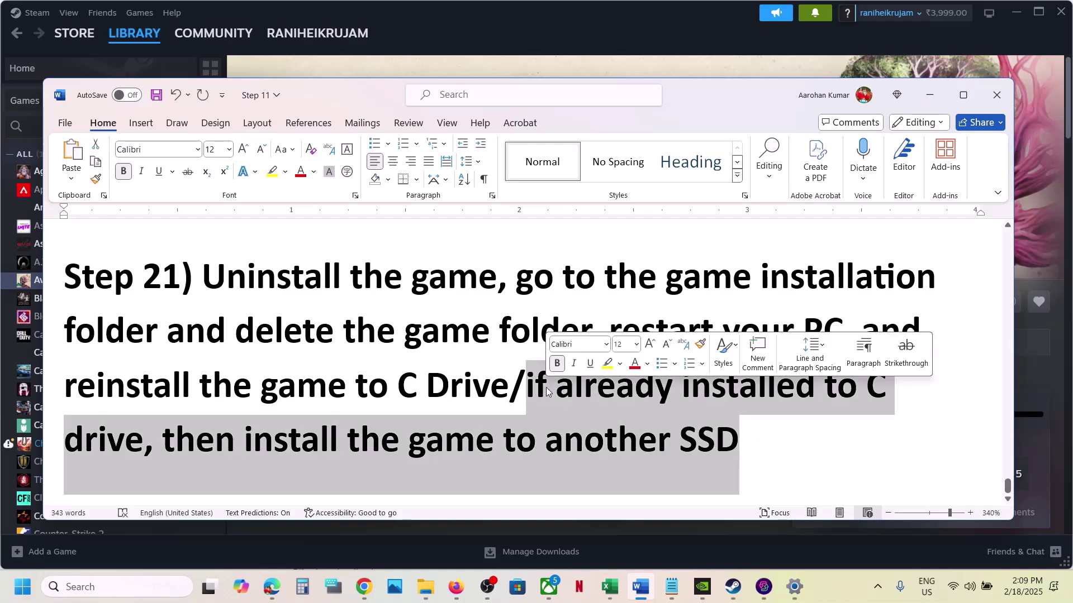
pyautogui.click(582, 22)
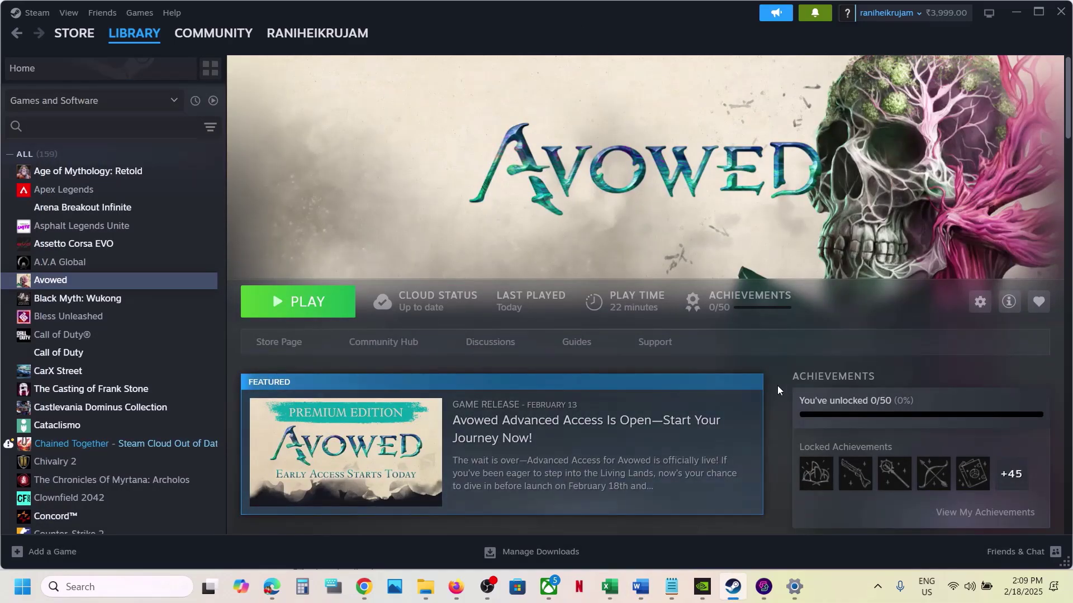
pyautogui.click(830, 585)
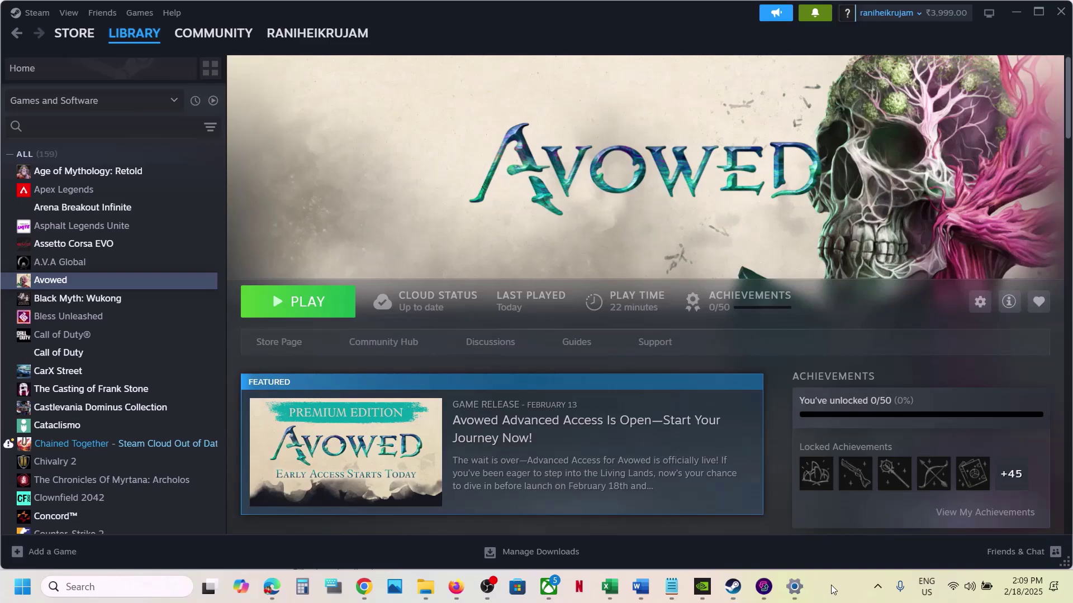